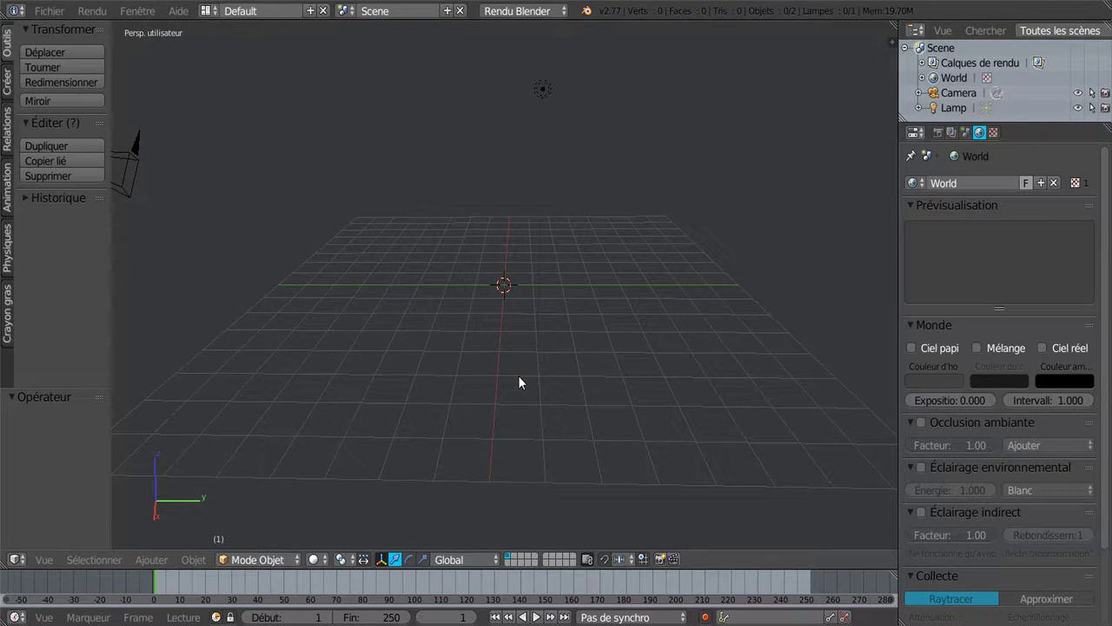
# Step: Add a 32-vertex circle mesh and enter Edit Mode looking down from the top view
pyautogui.scroll(2, 519, 382)
pyautogui.scroll(2, 519, 383)
pyautogui.scroll(-1, 519, 382)
pyautogui.click(186, 562)
pyautogui.click(7, 84)
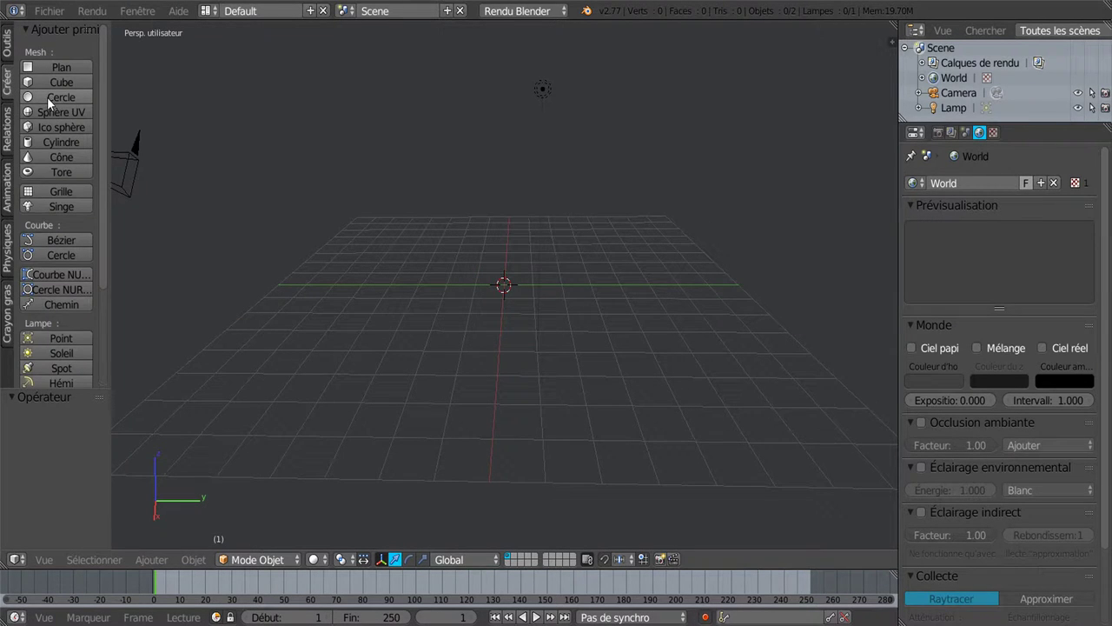
pyautogui.click(49, 95)
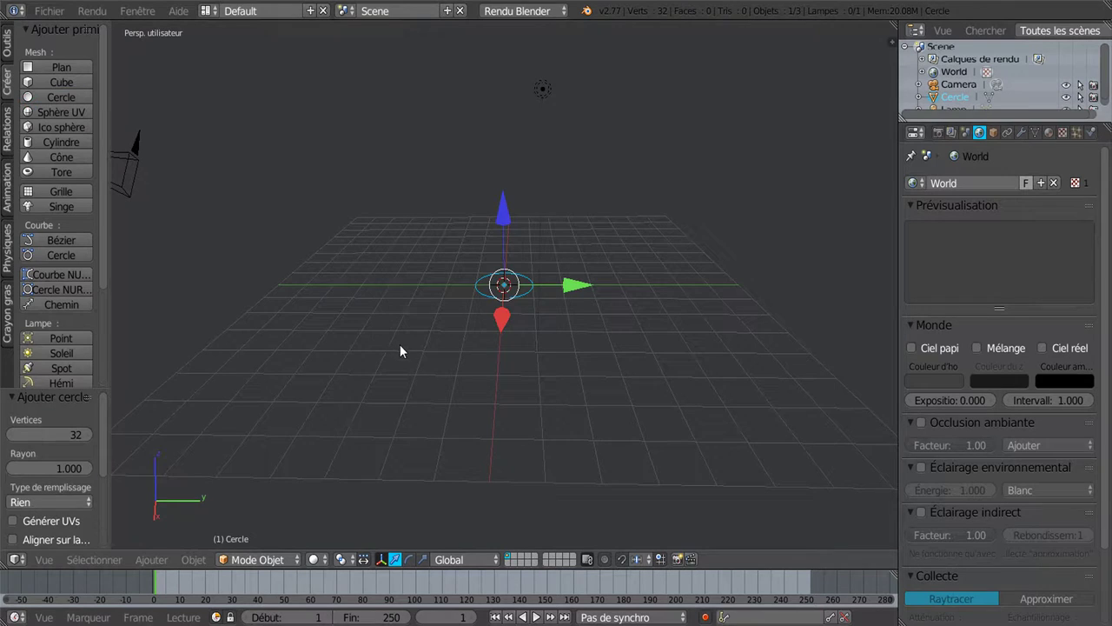
pyautogui.press('Tab')
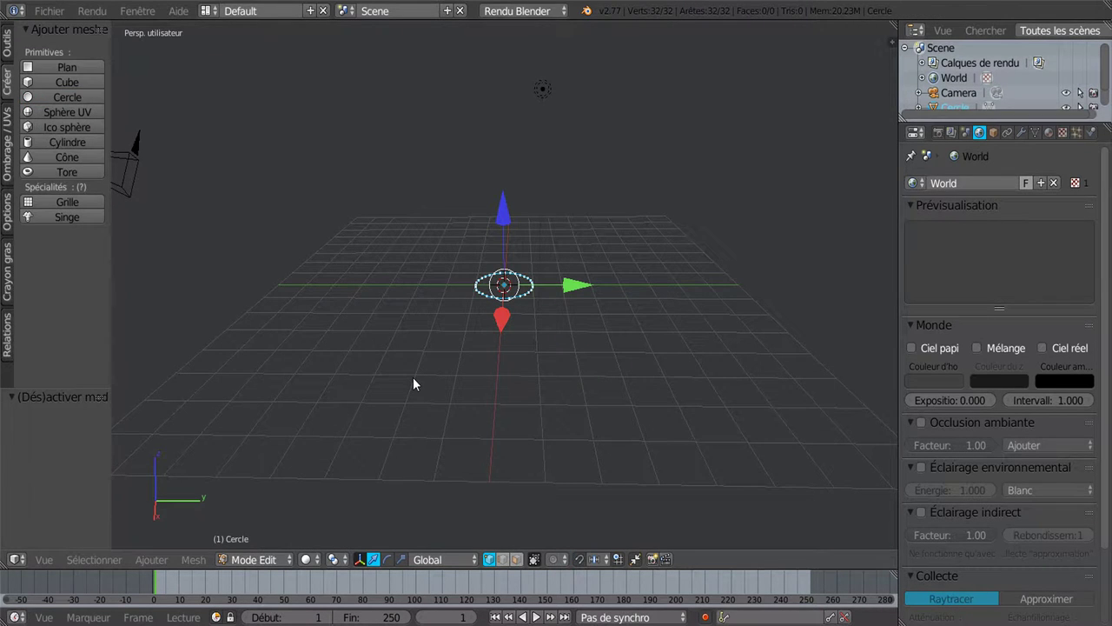
pyautogui.press('KP_7')
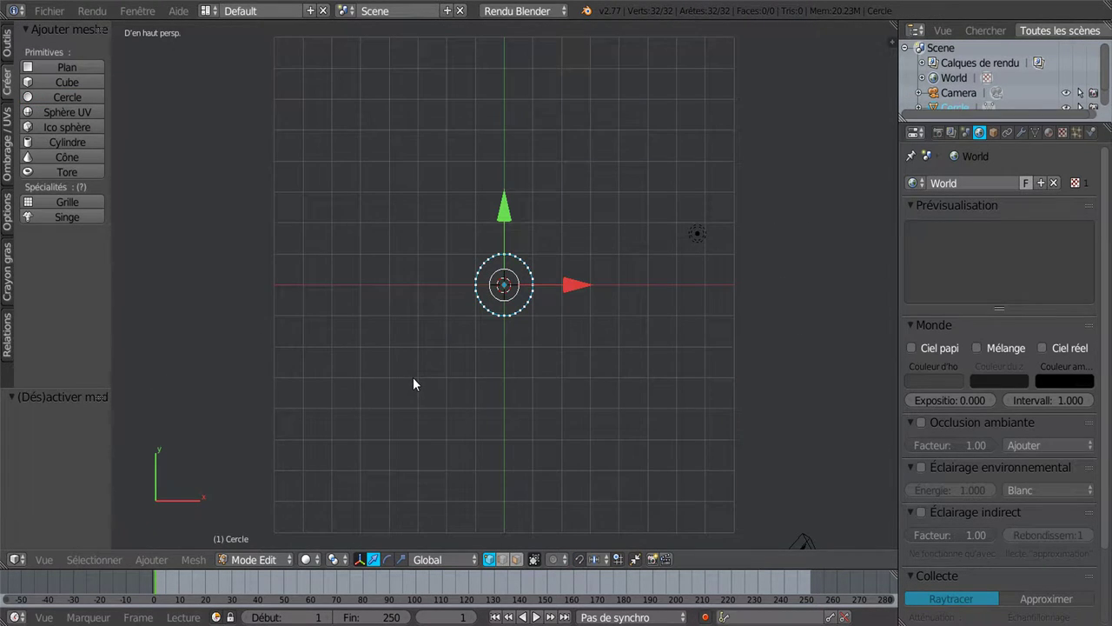
# Step: In edge mode, extrude the circle and scale it inward by 0.748 into a ring, then select the outer loop
pyautogui.scroll(2, 504, 377)
pyautogui.scroll(3, 509, 377)
pyautogui.scroll(1, 509, 377)
pyautogui.scroll(2, 509, 378)
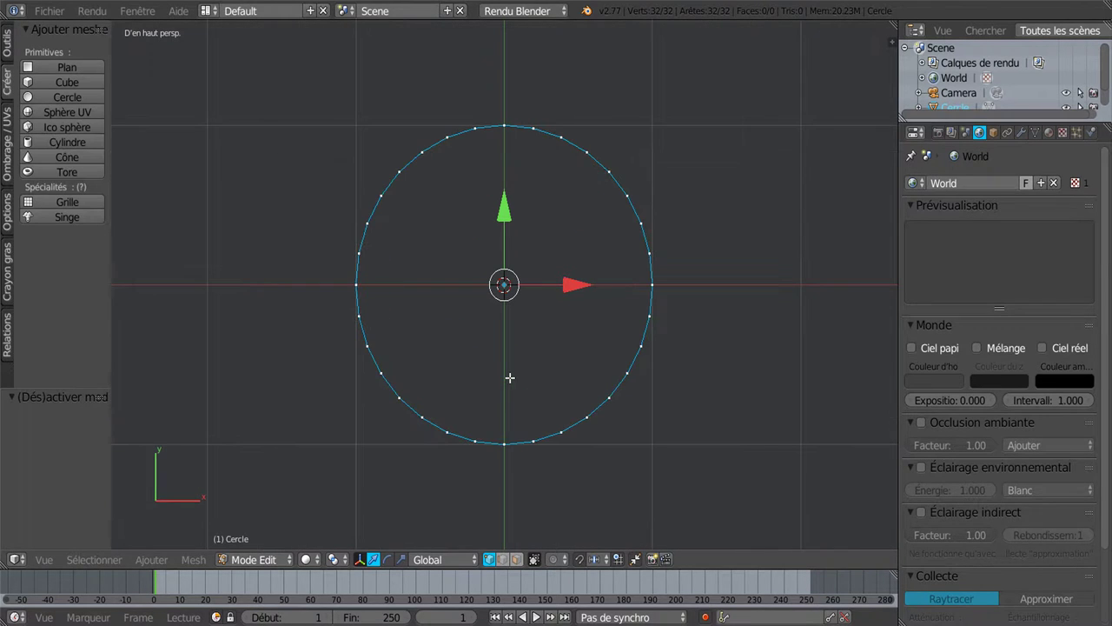
pyautogui.click(502, 560)
pyautogui.click(98, 565)
pyautogui.press('e')
pyautogui.press('s')
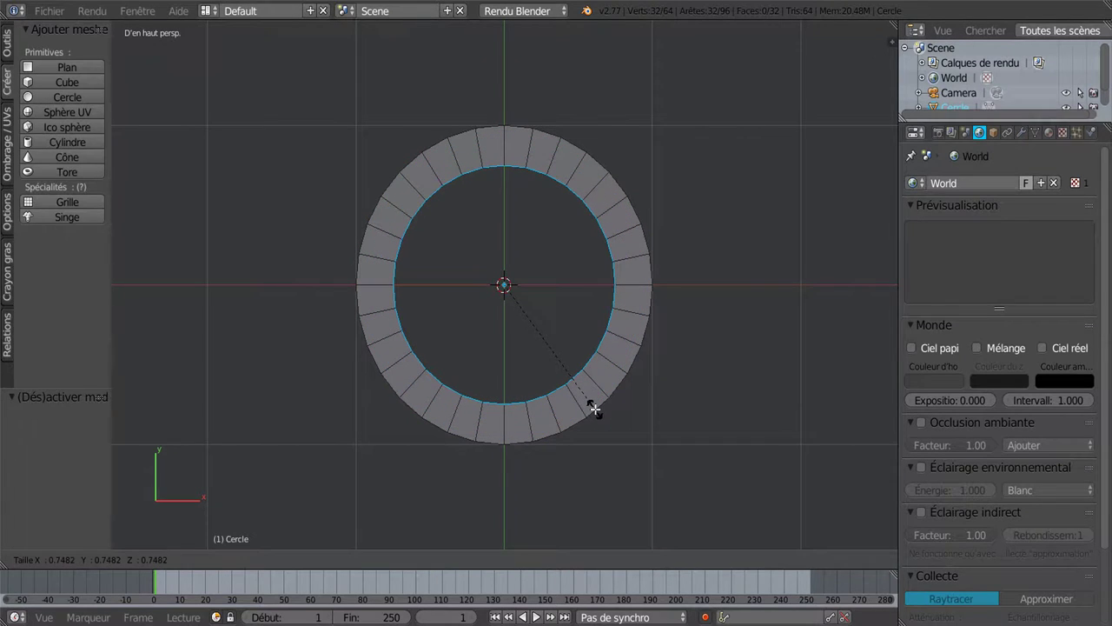
pyautogui.click(595, 409)
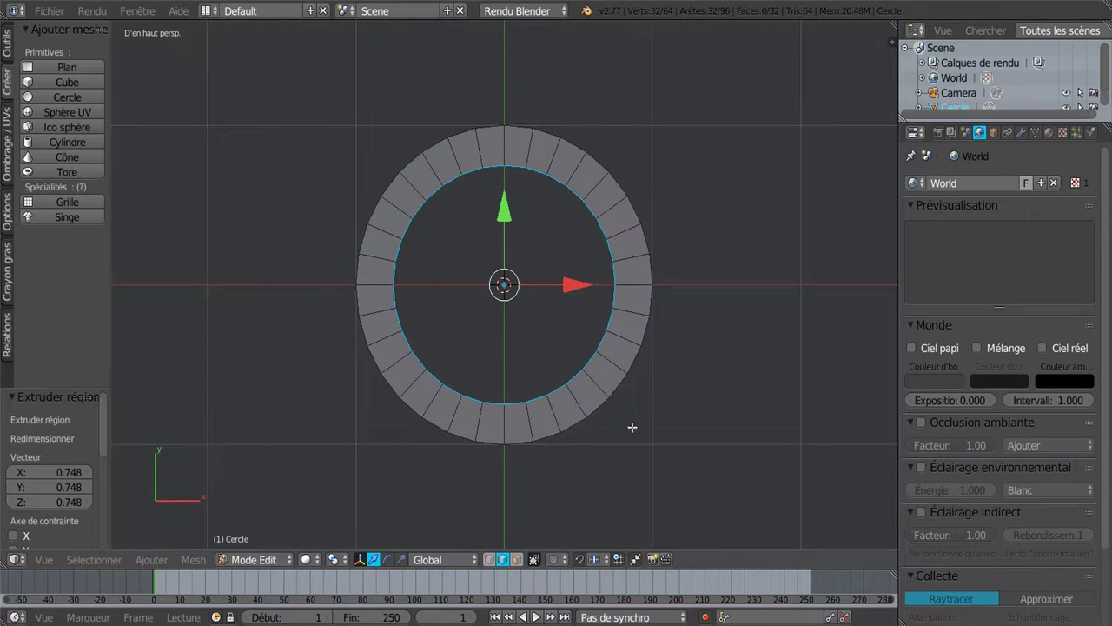
pyautogui.keyDown('alt'); pyautogui.rightClick(639, 350); pyautogui.keyUp('alt')
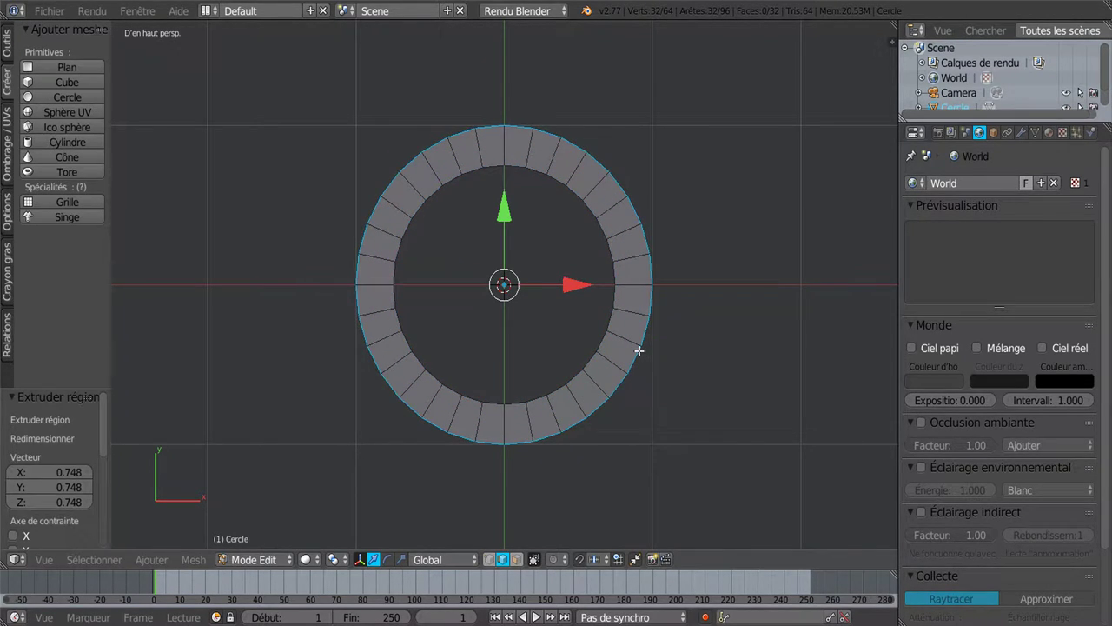
# Step: Checker-deselect the outer edges and extrude the remaining ones outward by 1.164 into teeth
pyautogui.click(94, 559)
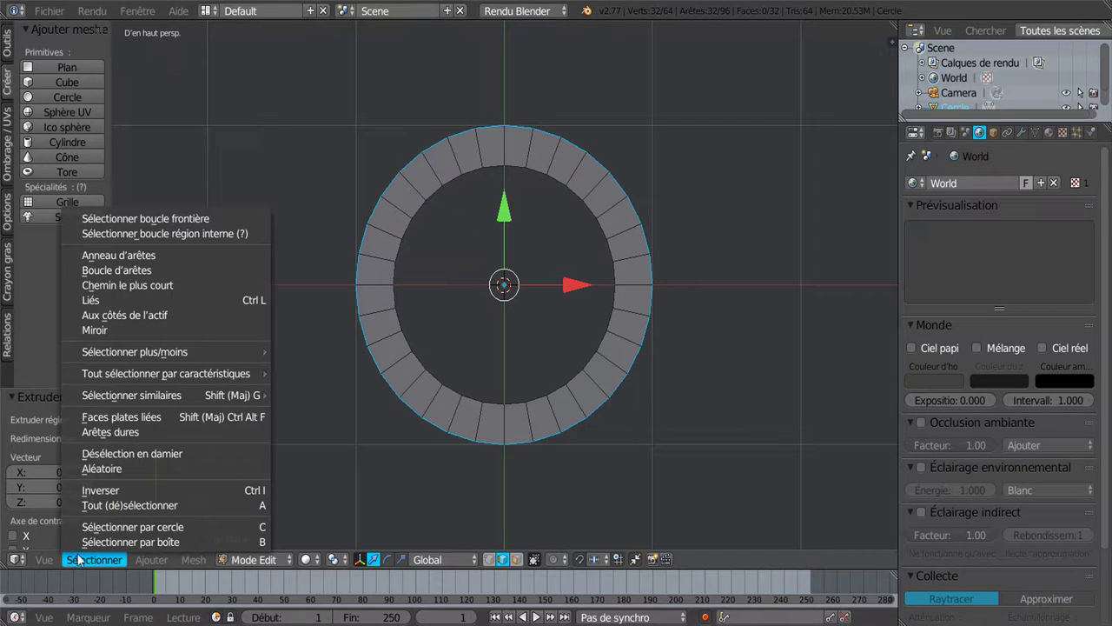
pyautogui.click(126, 455)
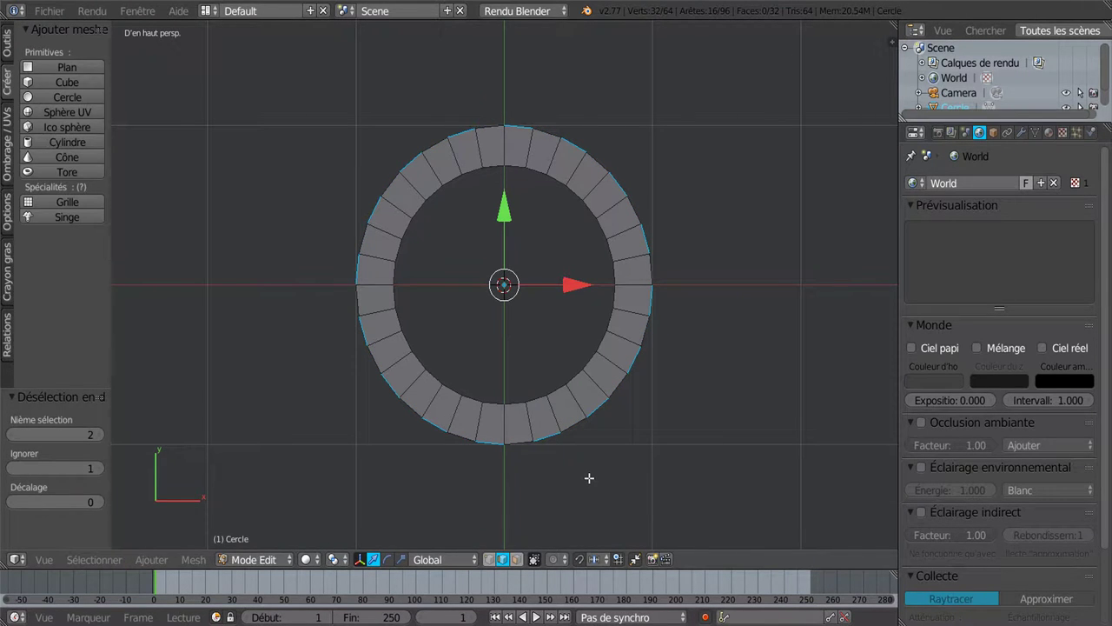
pyautogui.press('e')
pyautogui.press('s')
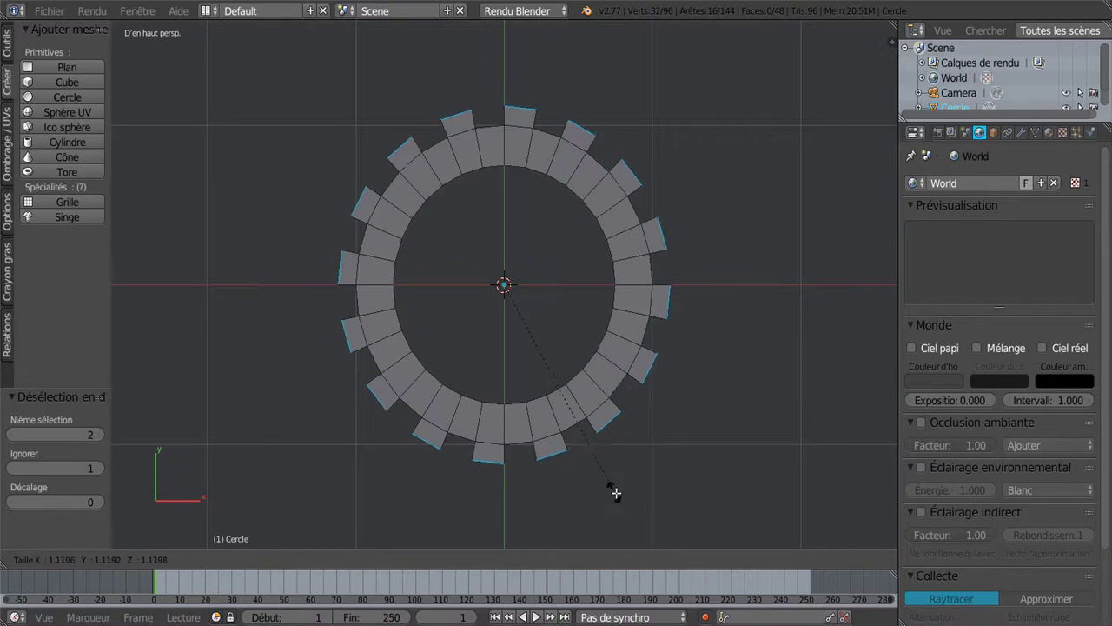
pyautogui.click(625, 496)
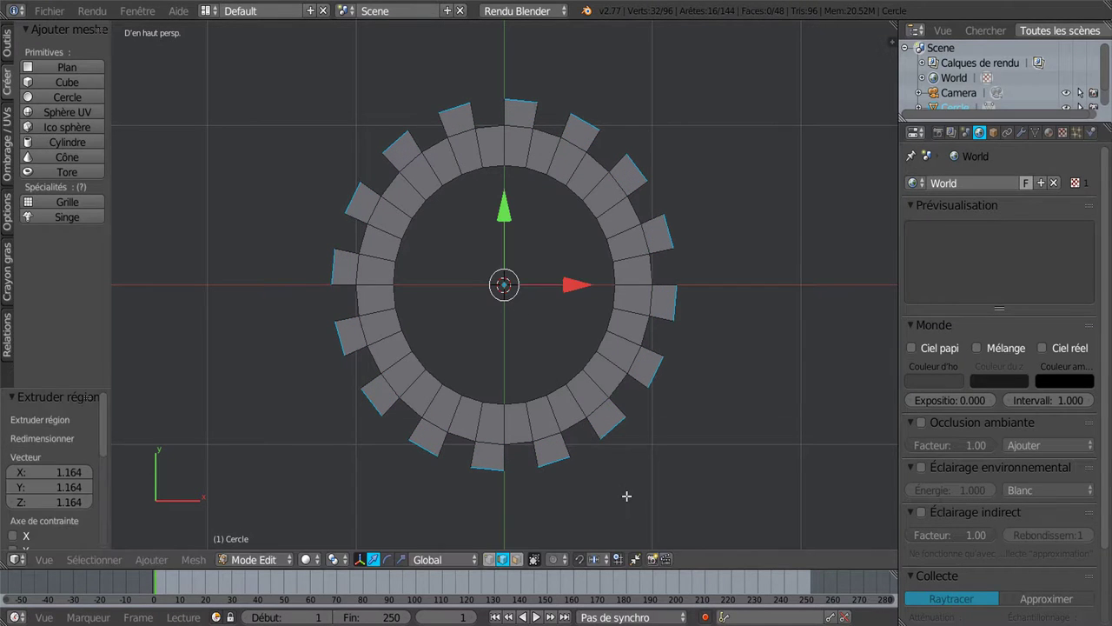
# Step: Set the pivot to individual origins and scale the tooth tips down to 0.621 to taper them
pyautogui.click(306, 560)
pyautogui.click(337, 559)
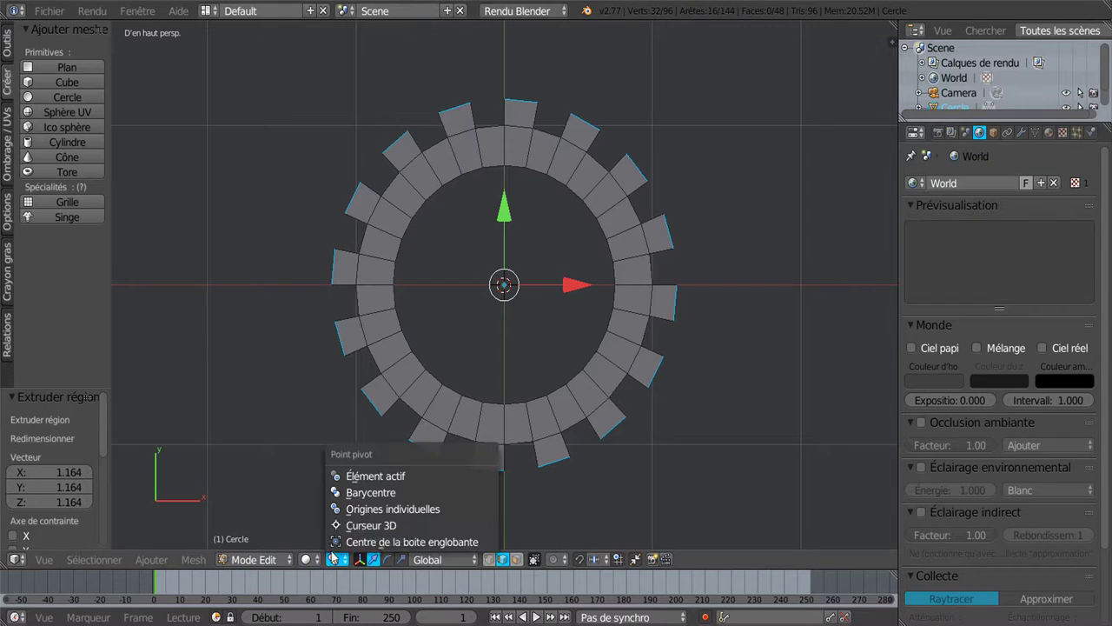
pyautogui.click(339, 509)
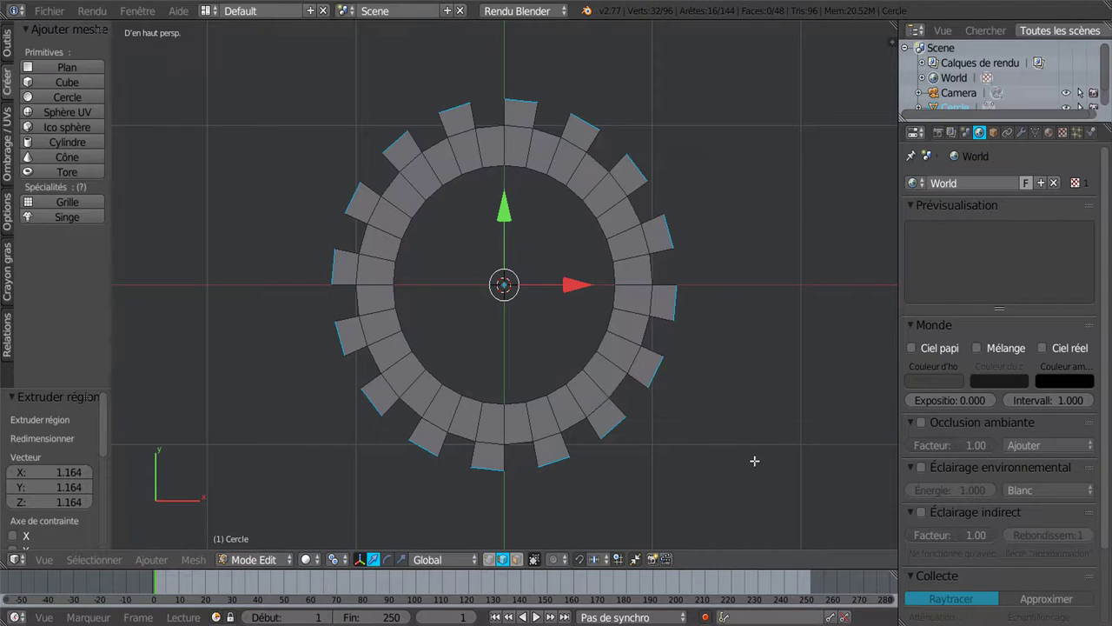
pyautogui.press('s')
pyautogui.click(715, 392)
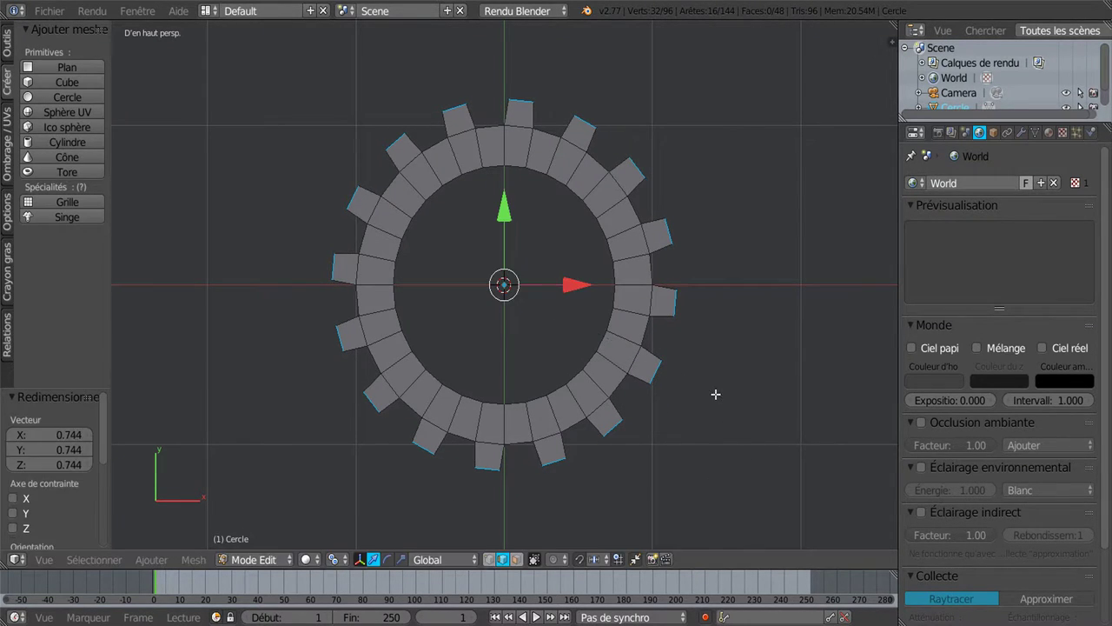
pyautogui.press('s')
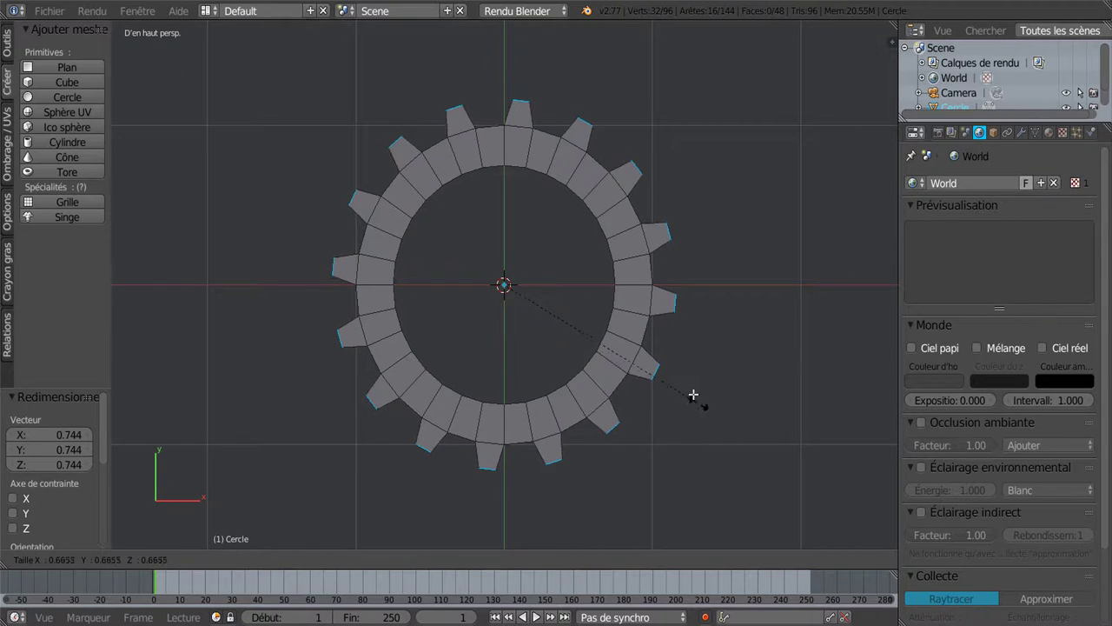
pyautogui.click(685, 383)
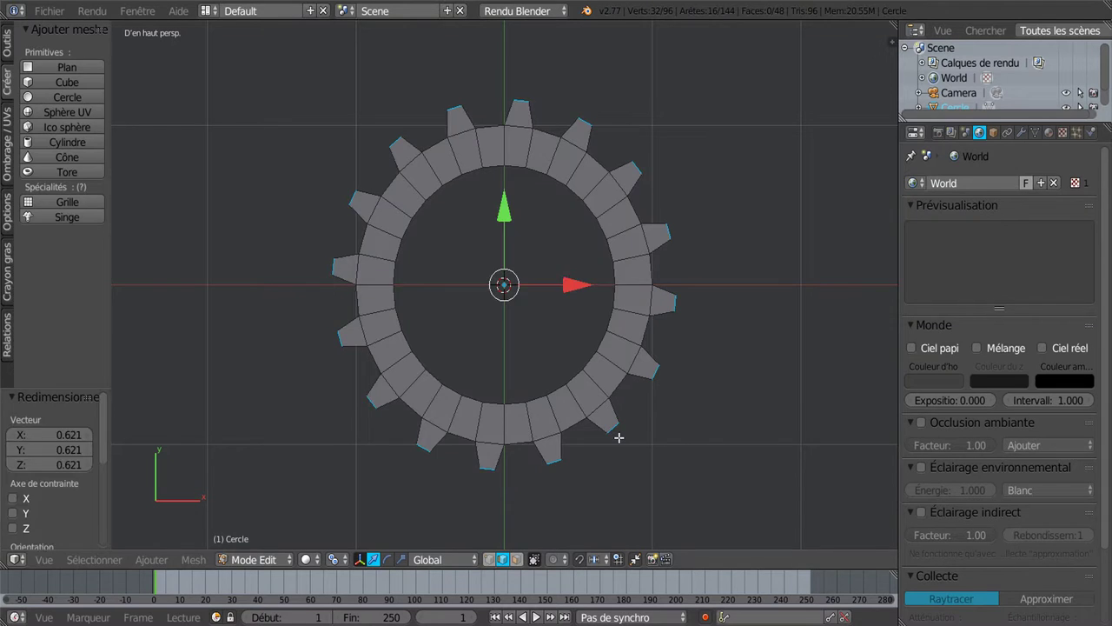
# Step: Select the whole gear and extrude it 0.141 along Z from the front view for thickness
pyautogui.press('a')
pyautogui.press('KP_1')
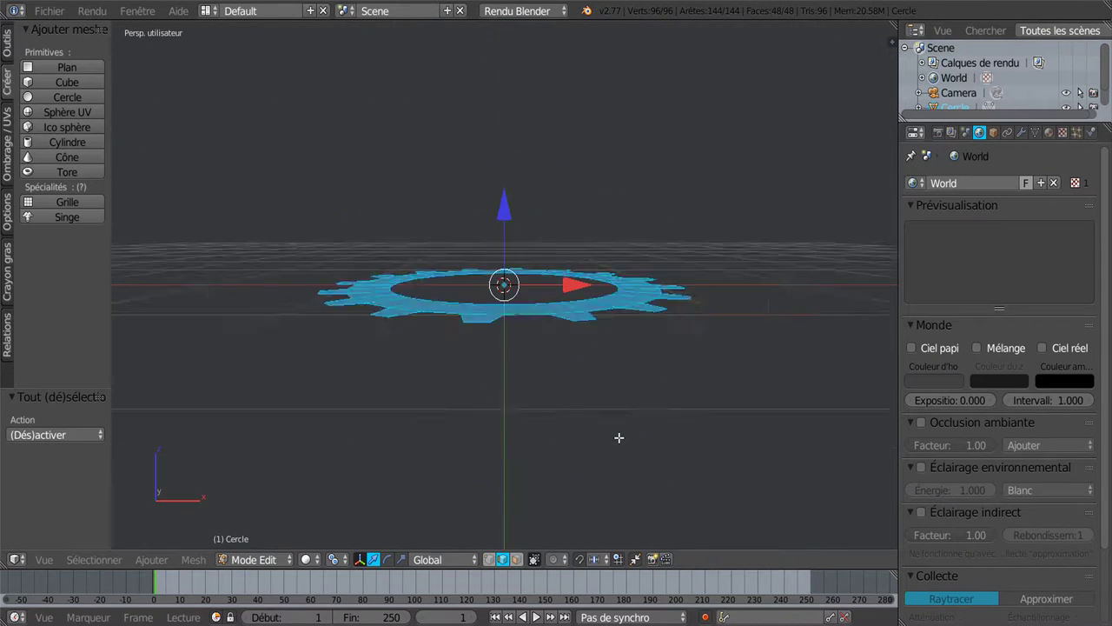
pyautogui.press('e')
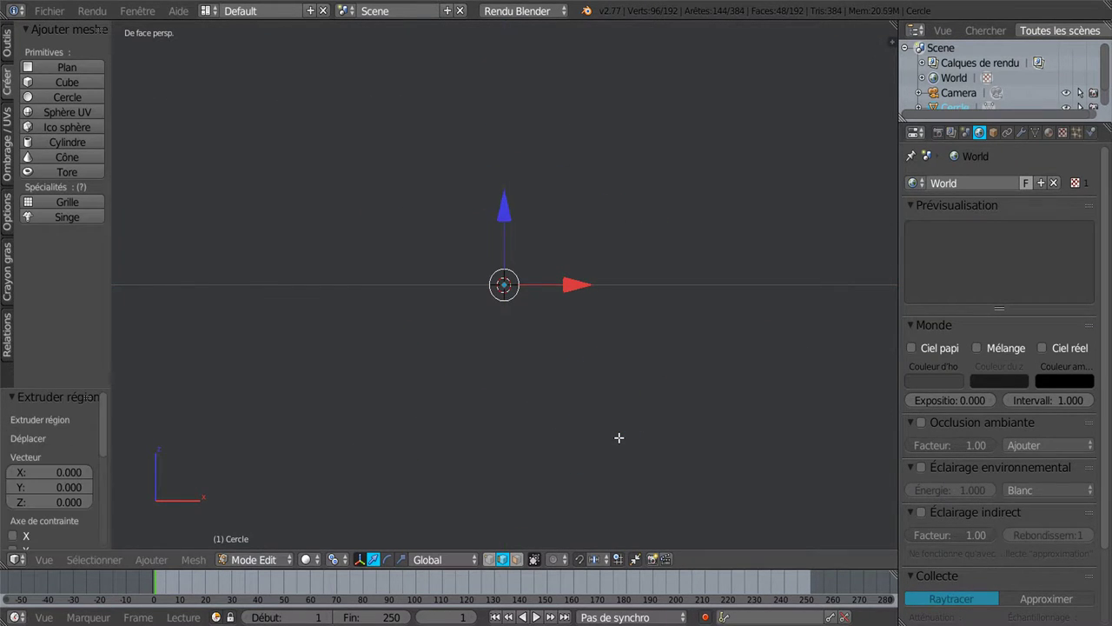
pyautogui.click(508, 229)
pyautogui.moveTo(617, 352)
pyautogui.mouseDown(button='middle')
pyautogui.moveTo(629, 452)
pyautogui.moveTo(645, 434)
pyautogui.mouseUp(button='middle')
# Step: Back in Object Mode, set the gear's origin to its centre of mass
pyautogui.press('Tab')
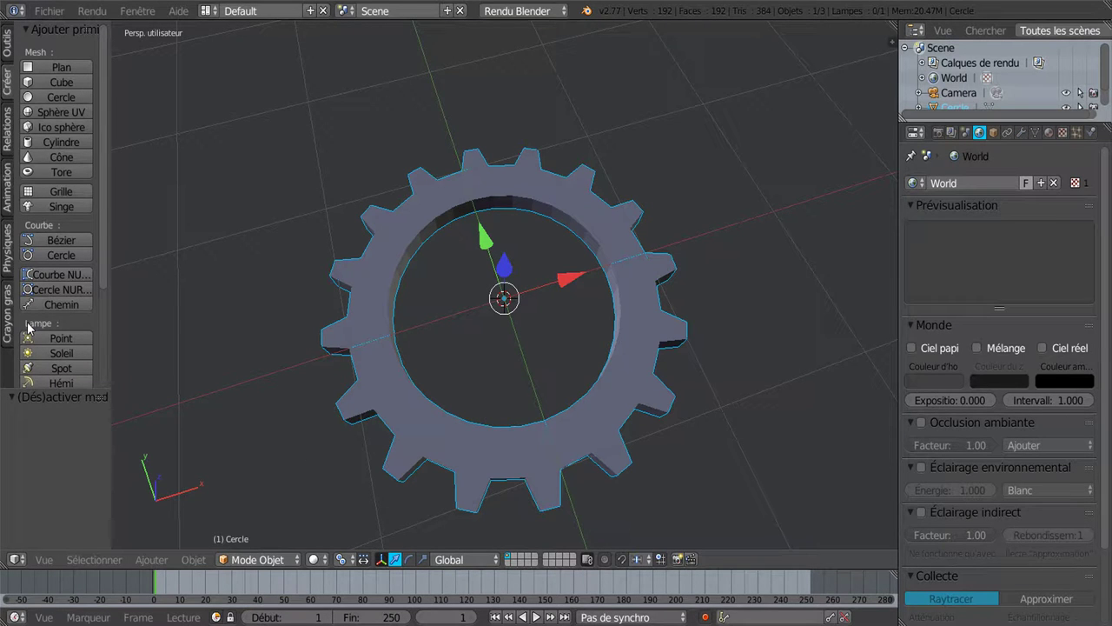
pyautogui.click(7, 43)
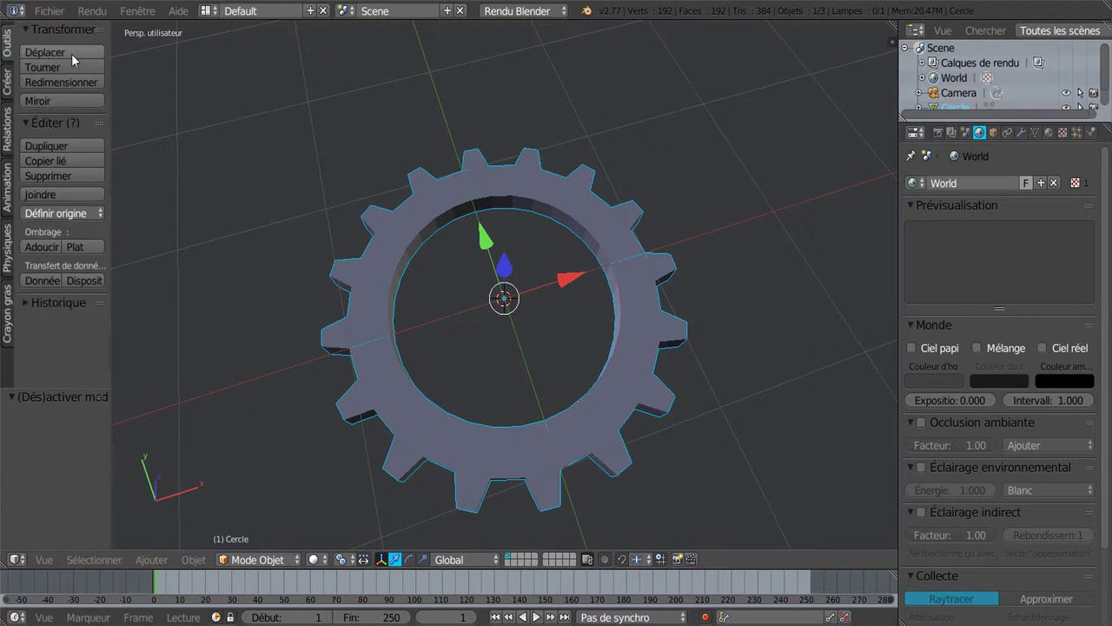
pyautogui.click(44, 214)
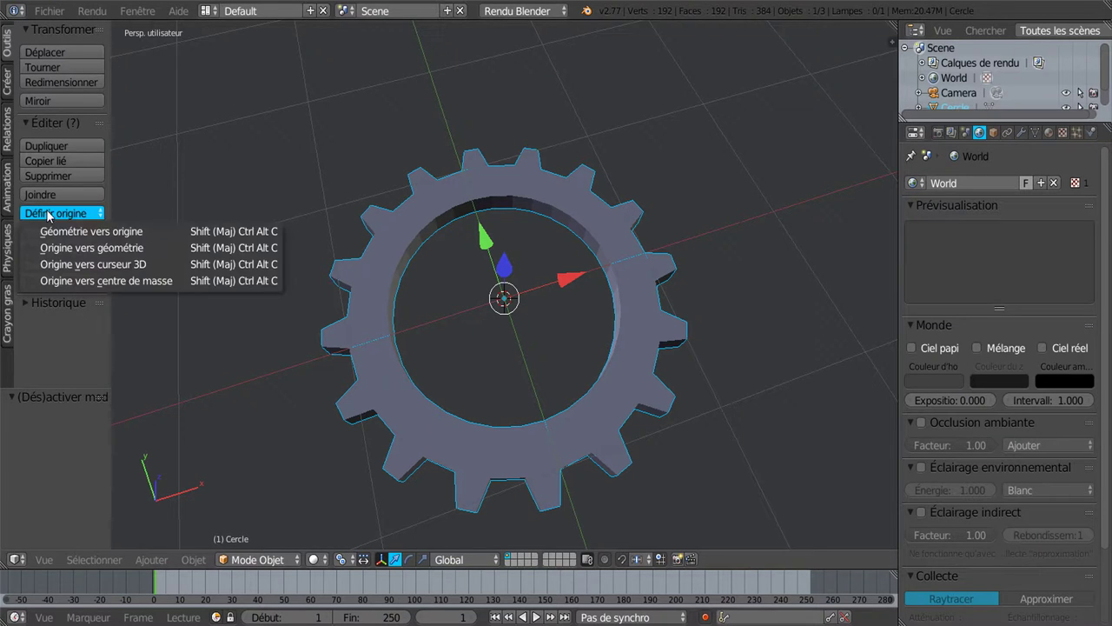
pyautogui.click(100, 281)
# Step: Widen the 3D view by dragging the panel border right while inspecting the 192-vertex gear from the front
pyautogui.press('Tab')
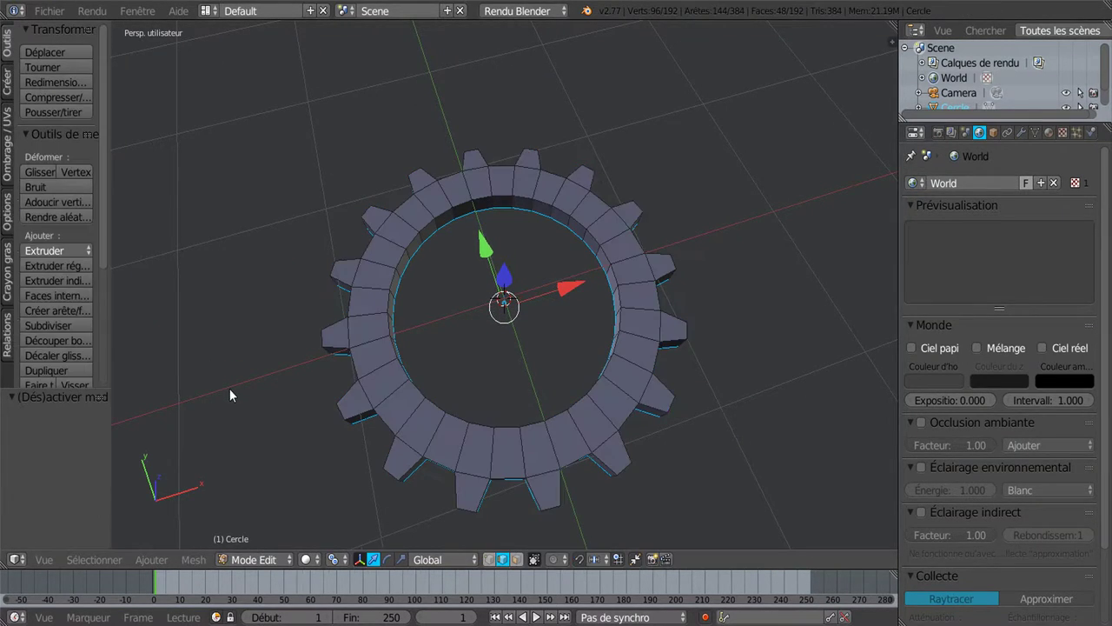
pyautogui.moveTo(253, 397); pyautogui.dragTo(255, 389, button='middle')
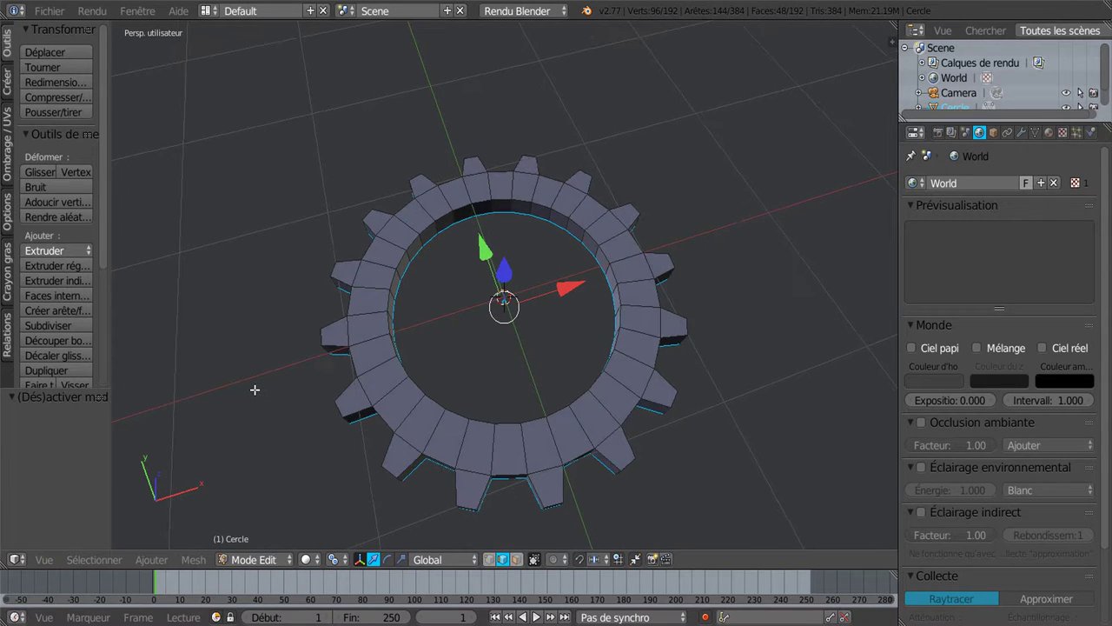
pyautogui.press('a')
pyautogui.press('a')
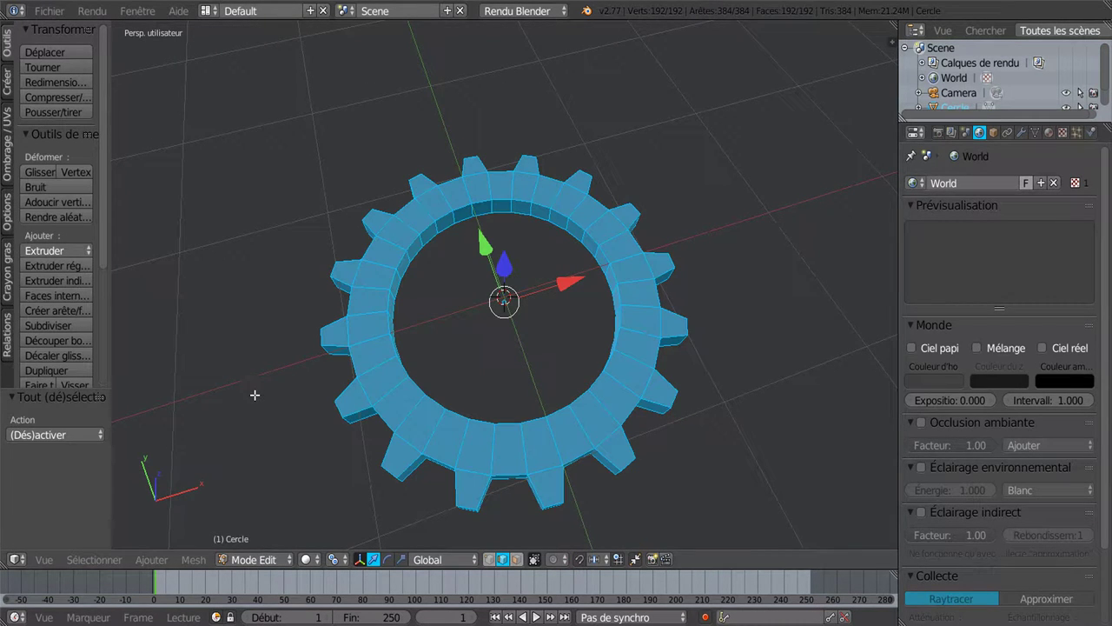
pyautogui.press('KP_1')
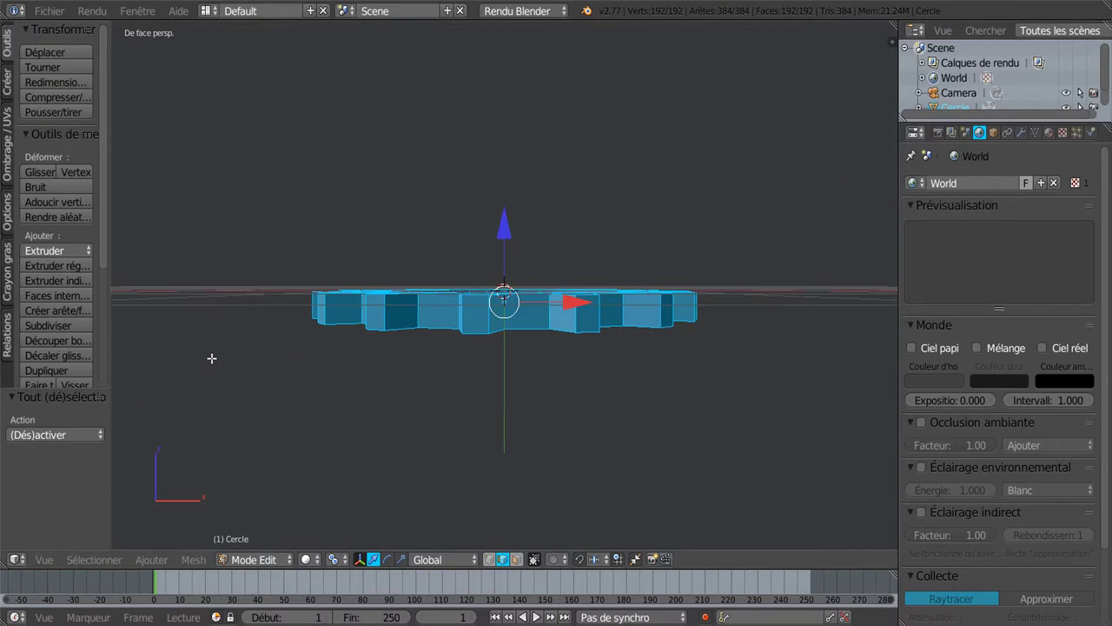
pyautogui.scroll(-1, 211, 358)
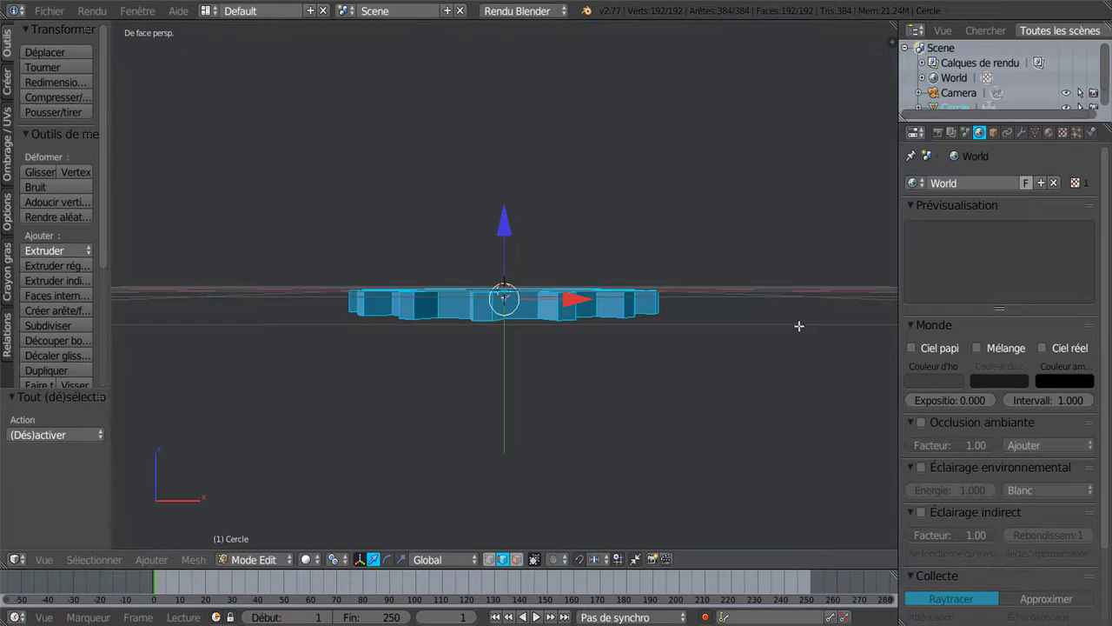
pyautogui.moveTo(898, 265); pyautogui.dragTo(1015, 265)
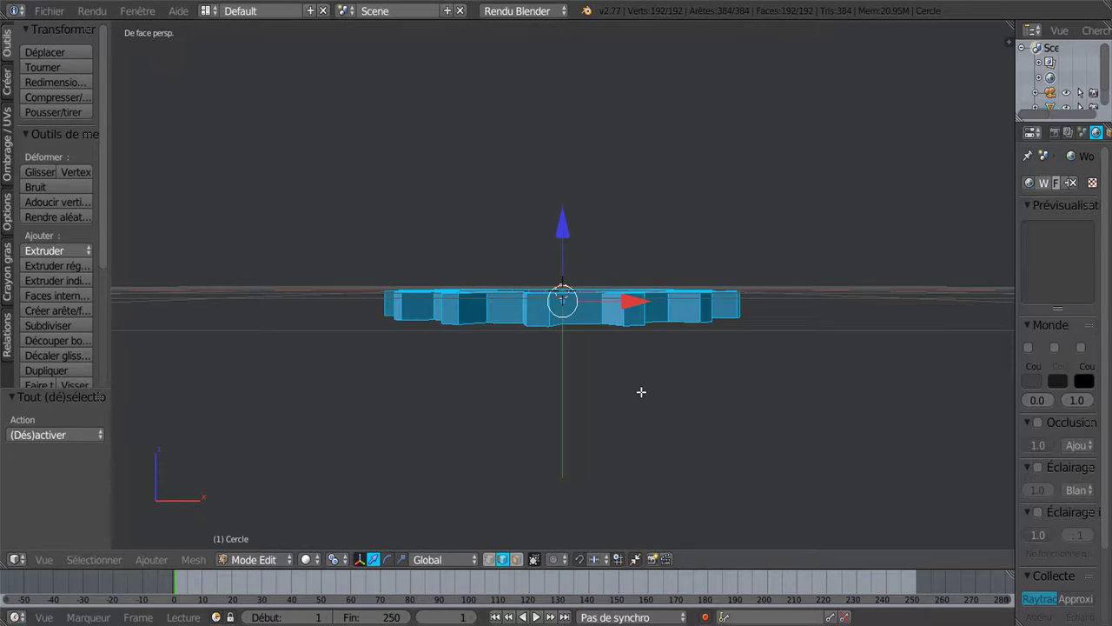
pyautogui.scroll(-1, 586, 342)
pyautogui.keyDown('shift'); pyautogui.moveTo(611, 373); pyautogui.dragTo(611, 397, button='middle'); pyautogui.keyUp('shift')
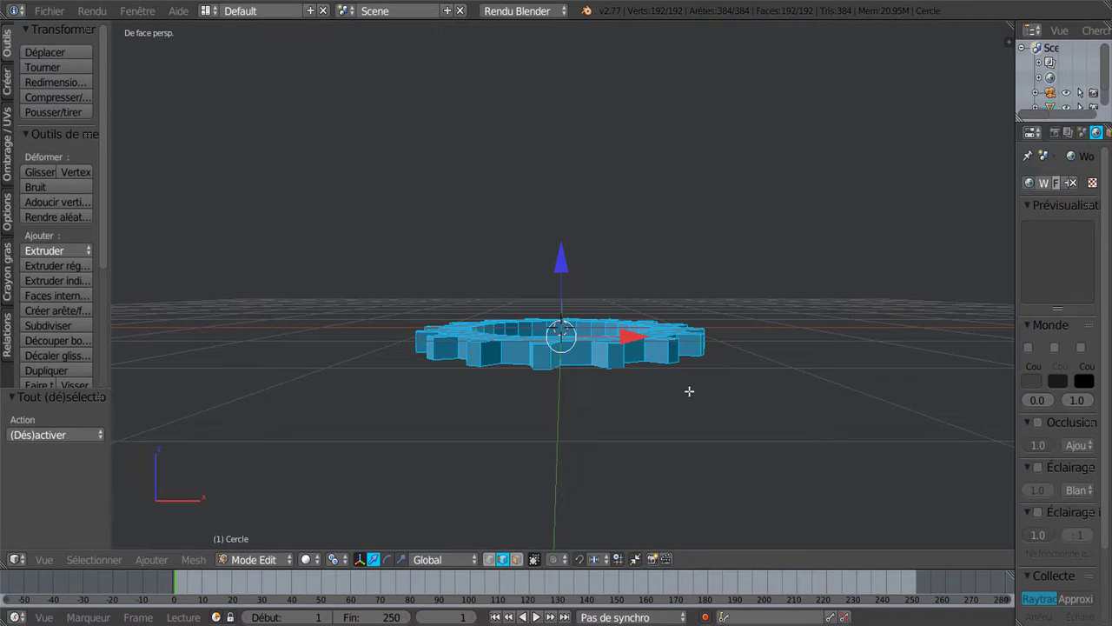
pyautogui.press('Tab')
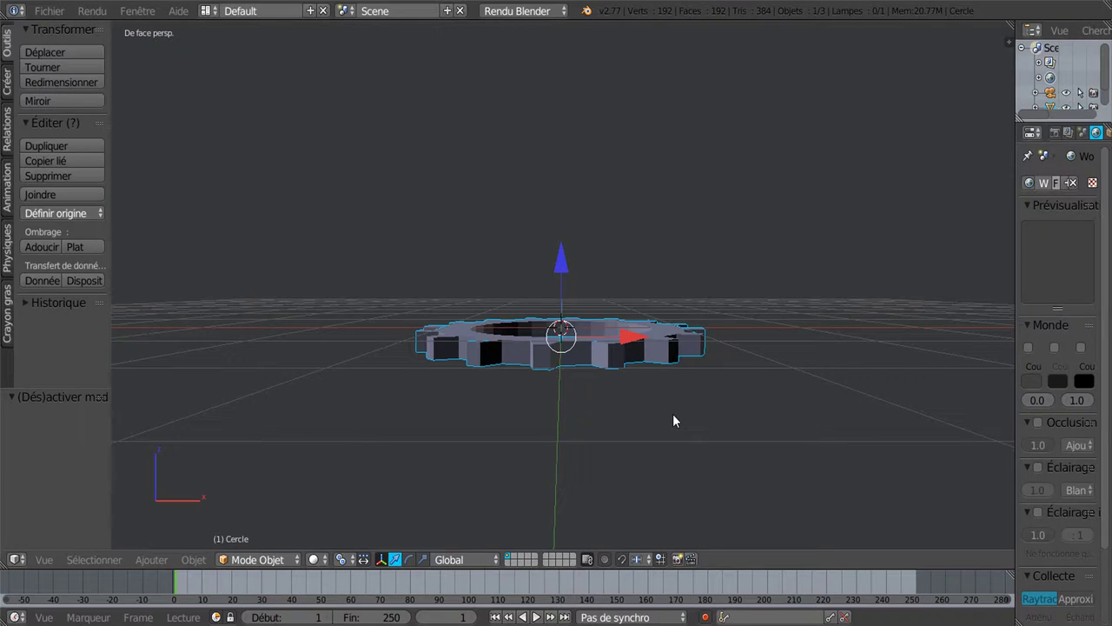
# Step: Rotate the gear 90° about X with rx90 so it stands upright on edge
pyautogui.write('rx90')
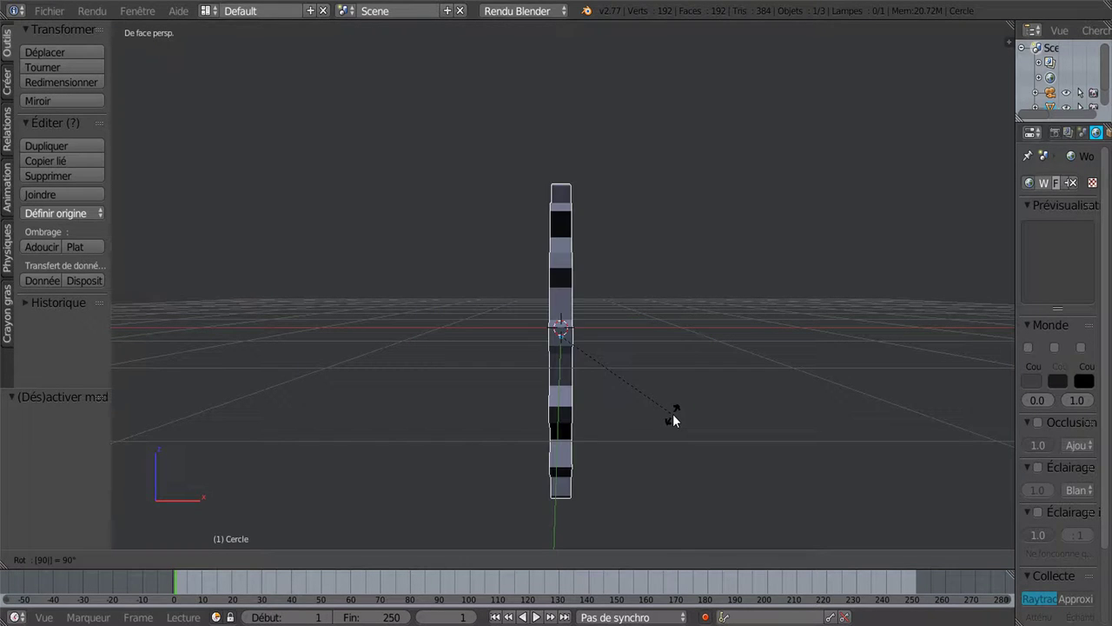
pyautogui.press('Return')
pyautogui.moveTo(674, 413); pyautogui.dragTo(565, 426, button='middle')
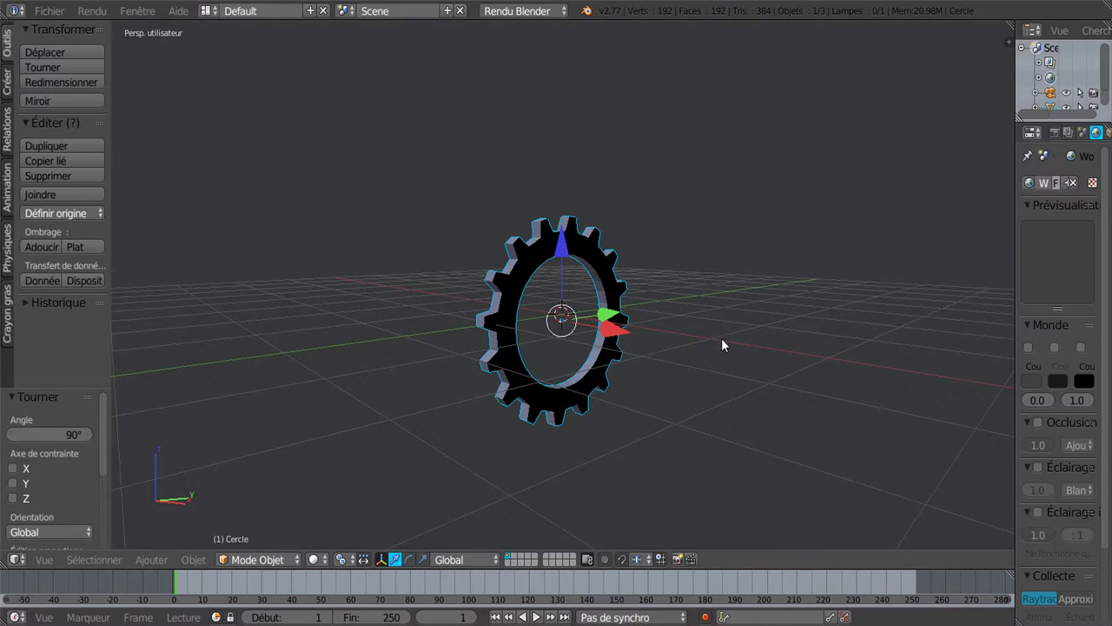
pyautogui.moveTo(722, 345); pyautogui.dragTo(593, 341, button='middle')
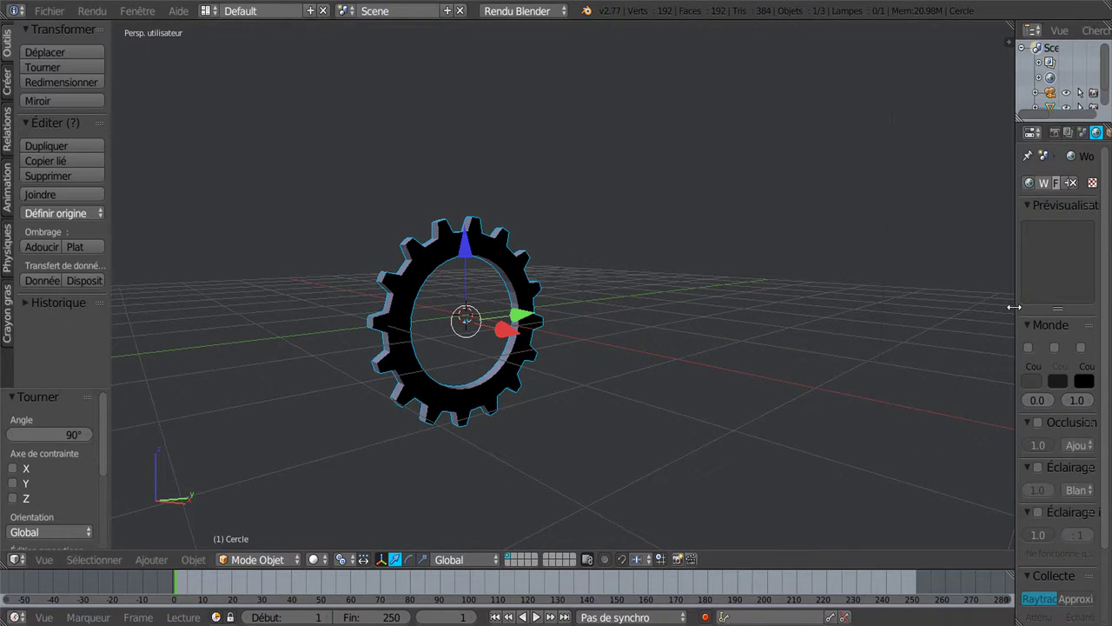
# Step: Widen the Properties editor and show the Object Constraints tab for Cercle
pyautogui.moveTo(1012, 308); pyautogui.dragTo(844, 312)
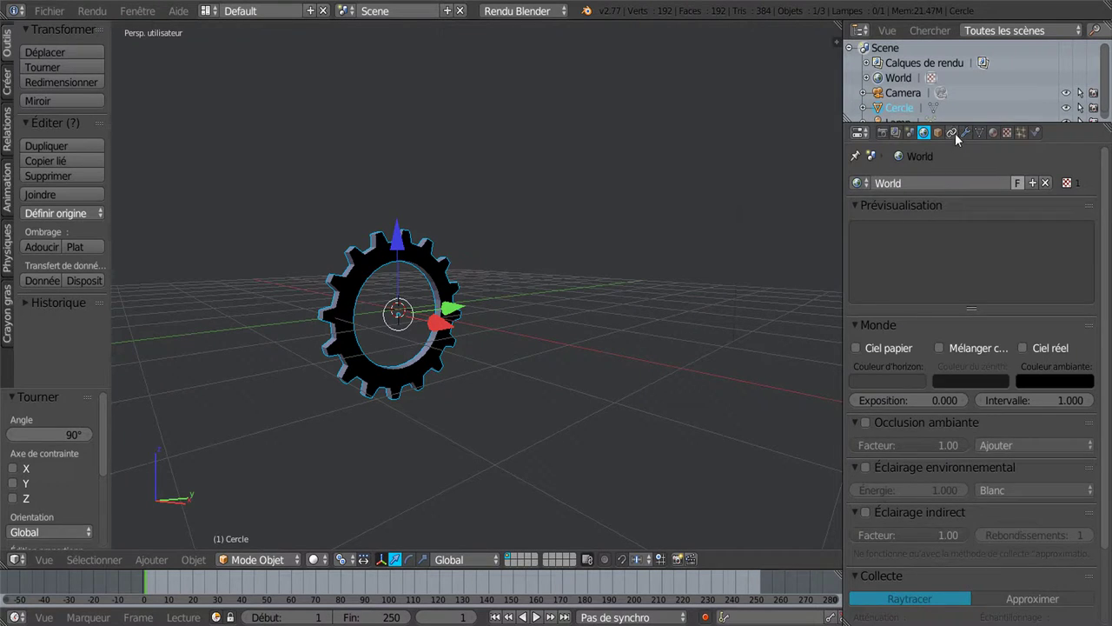
pyautogui.click(953, 133)
pyautogui.click(967, 184)
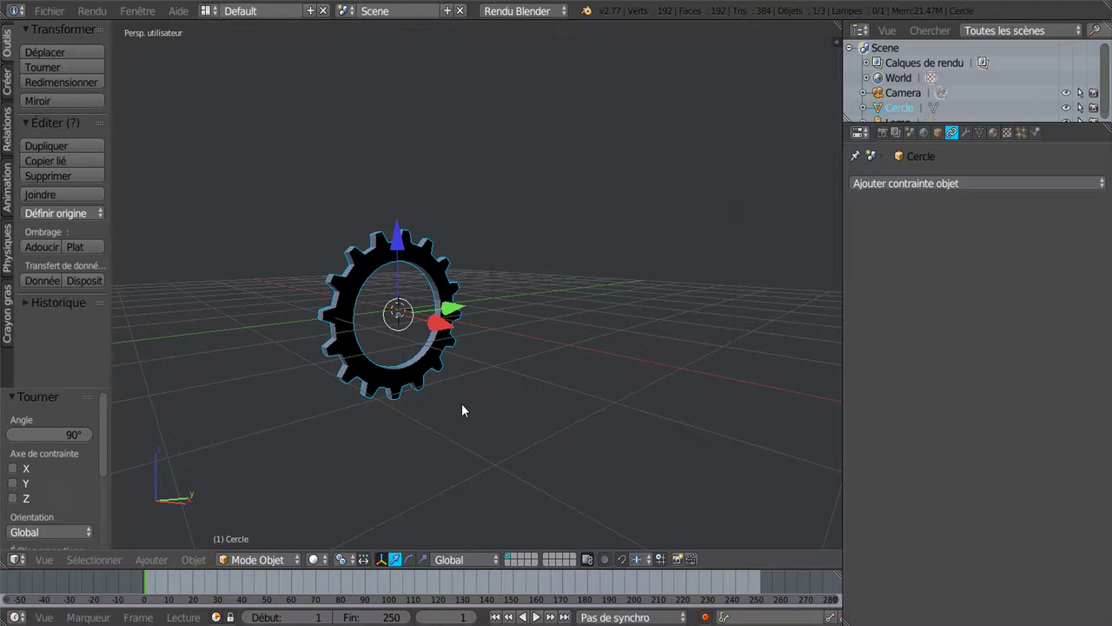
pyautogui.press('r')
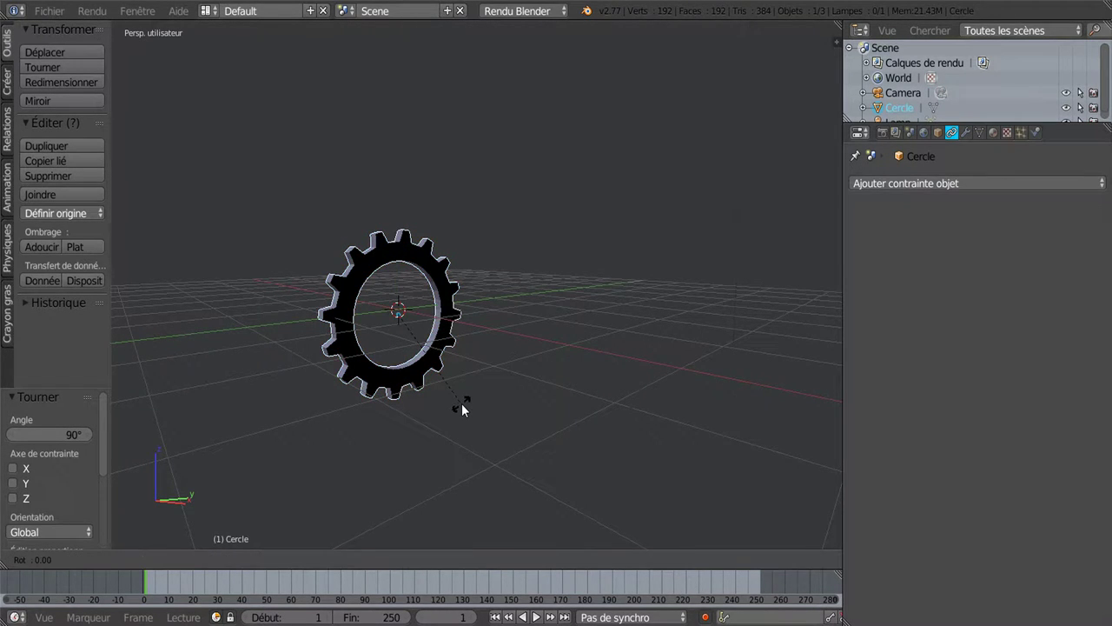
pyautogui.press('y')
pyautogui.click(421, 358)
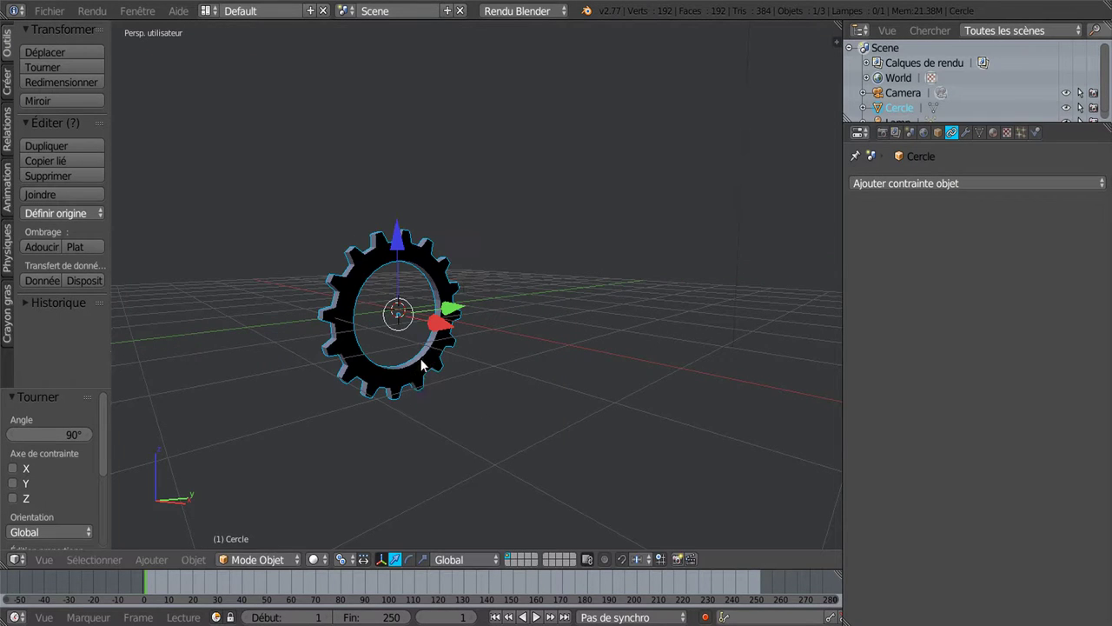
pyautogui.click(974, 184)
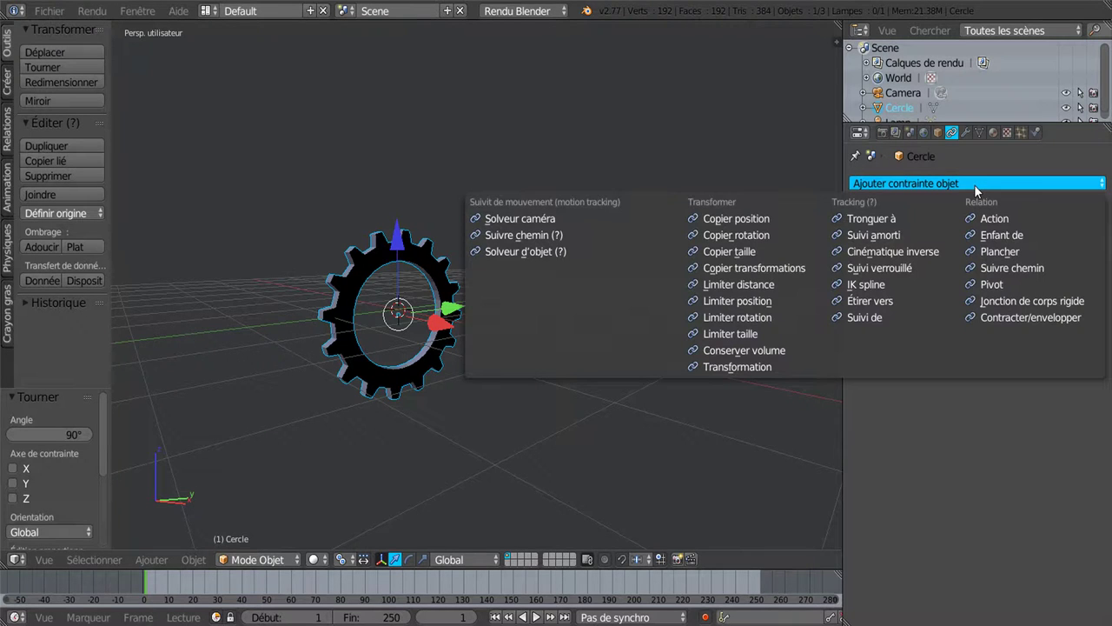
pyautogui.click(737, 318)
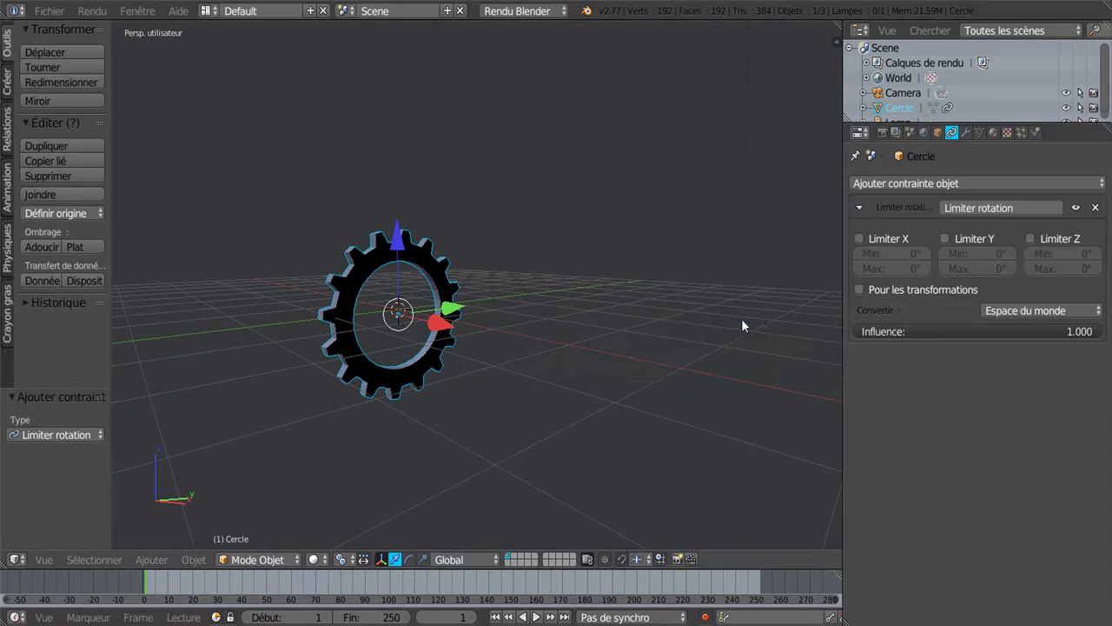
pyautogui.click(945, 238)
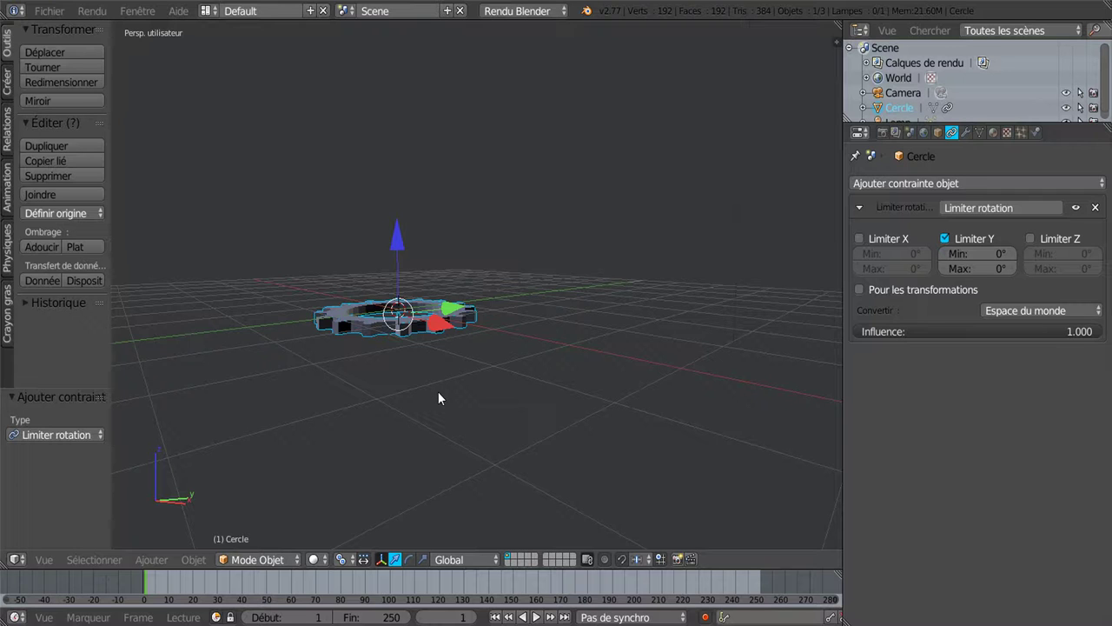
pyautogui.moveTo(438, 392); pyautogui.dragTo(575, 401, button='middle')
# Step: Remove the Limit Rotation constraint from Cercle and cancel the −45° and −90° trial rotations
pyautogui.click(1096, 207)
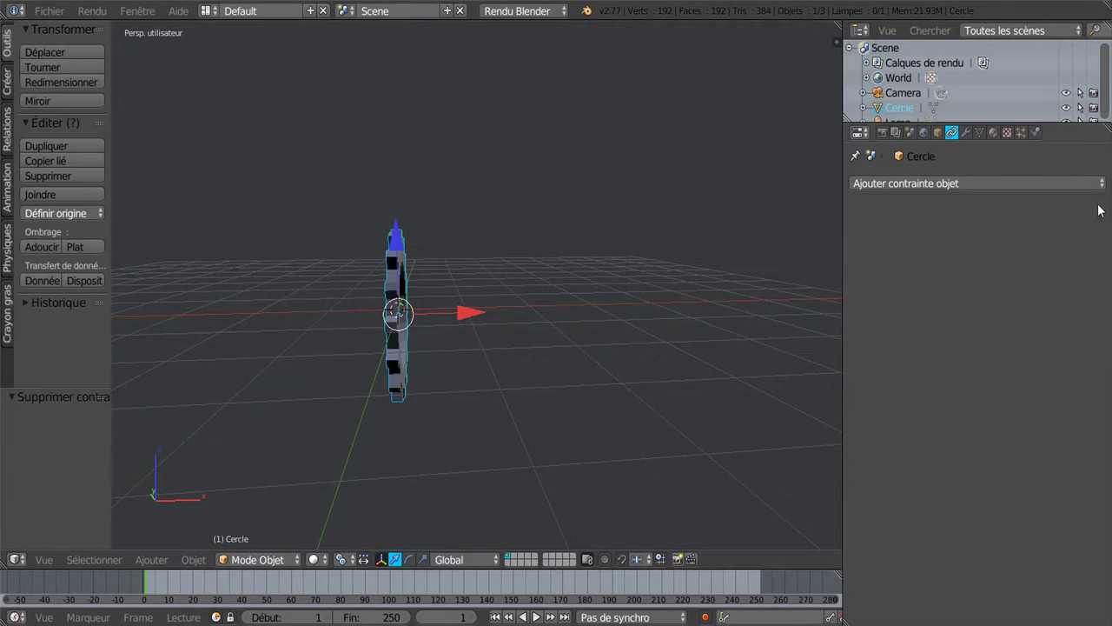
pyautogui.press('Tab')
pyautogui.press('Tab')
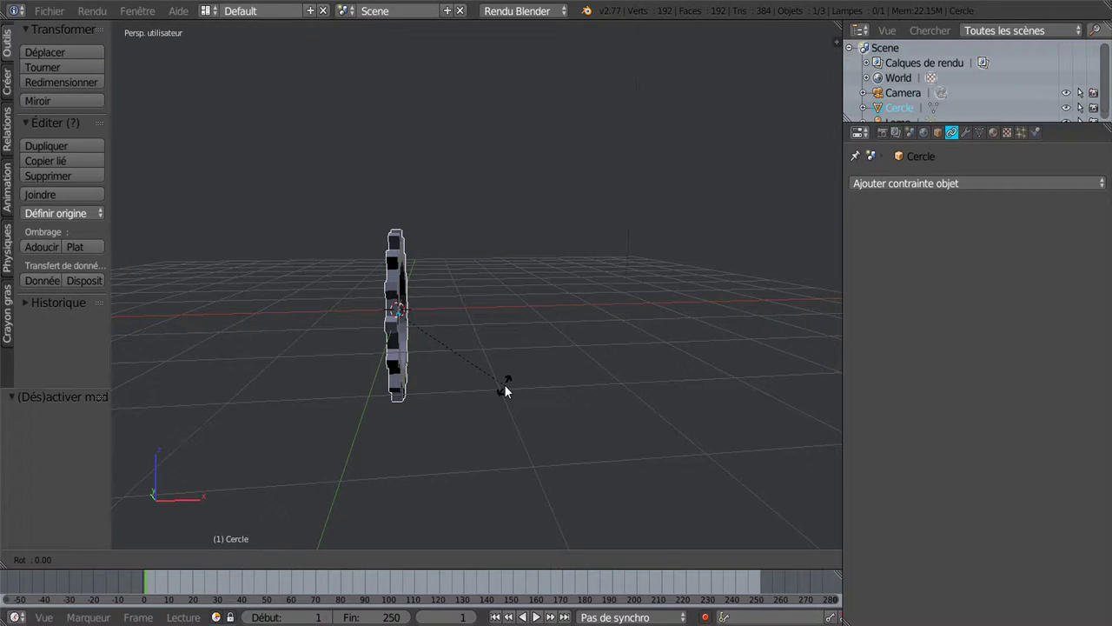
pyautogui.write('-45')
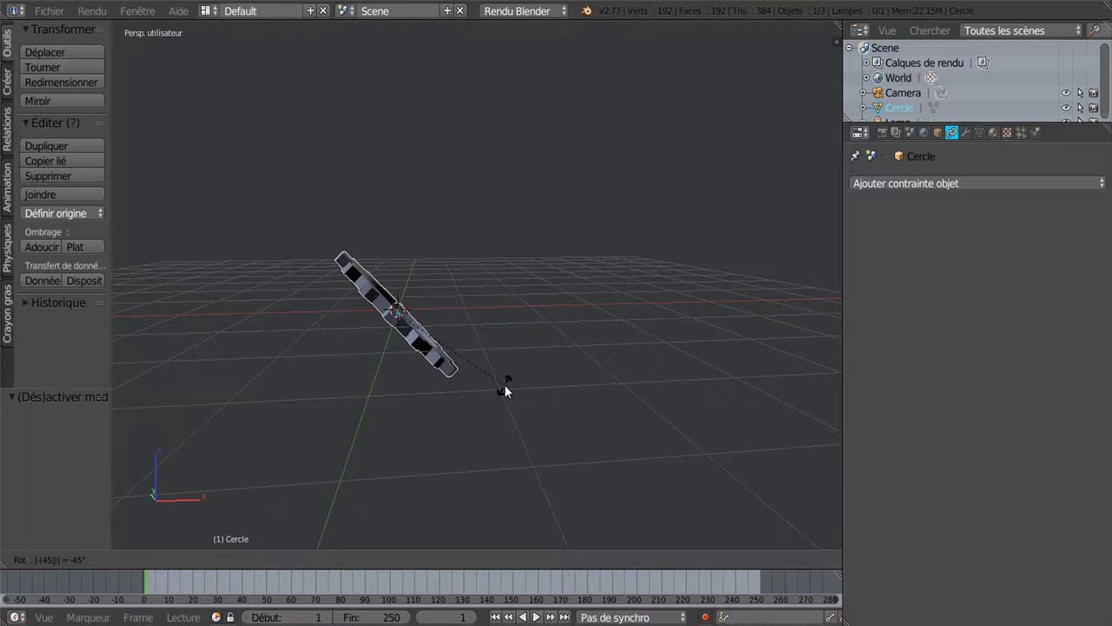
pyautogui.press('Escape')
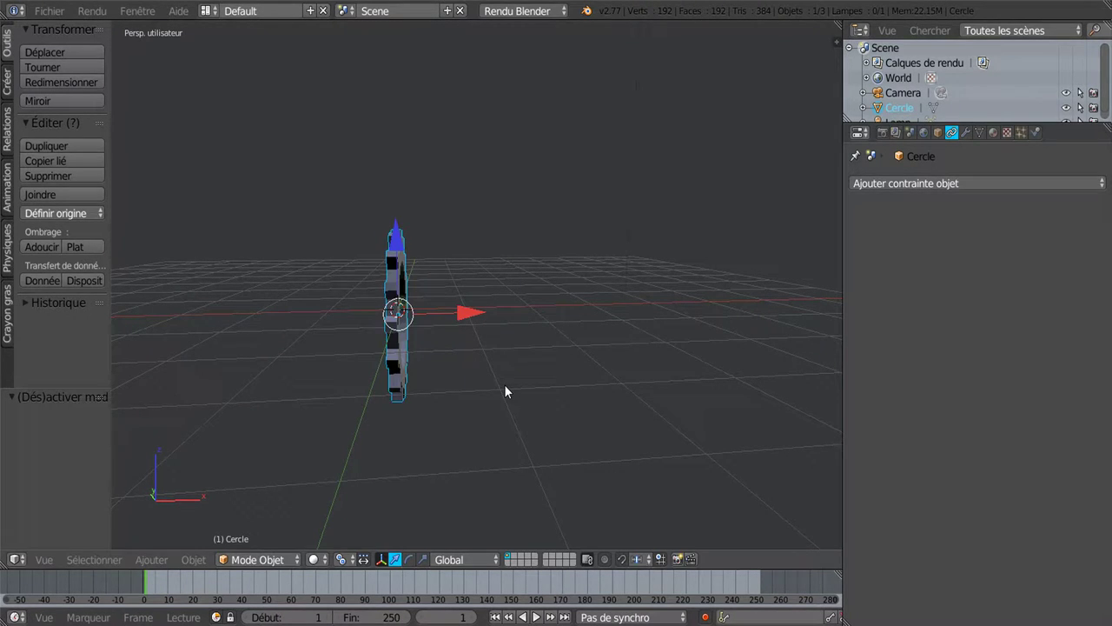
pyautogui.write('r-90')
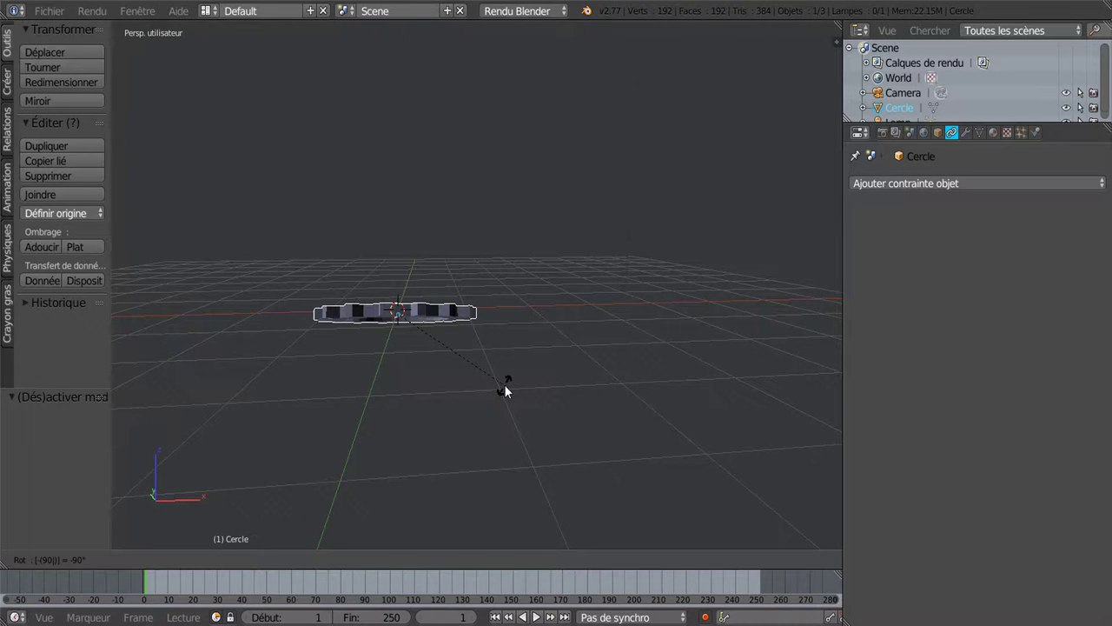
pyautogui.press('Escape')
# Step: In front orthographic view, rotate the gear −90°
pyautogui.press('KP_1')
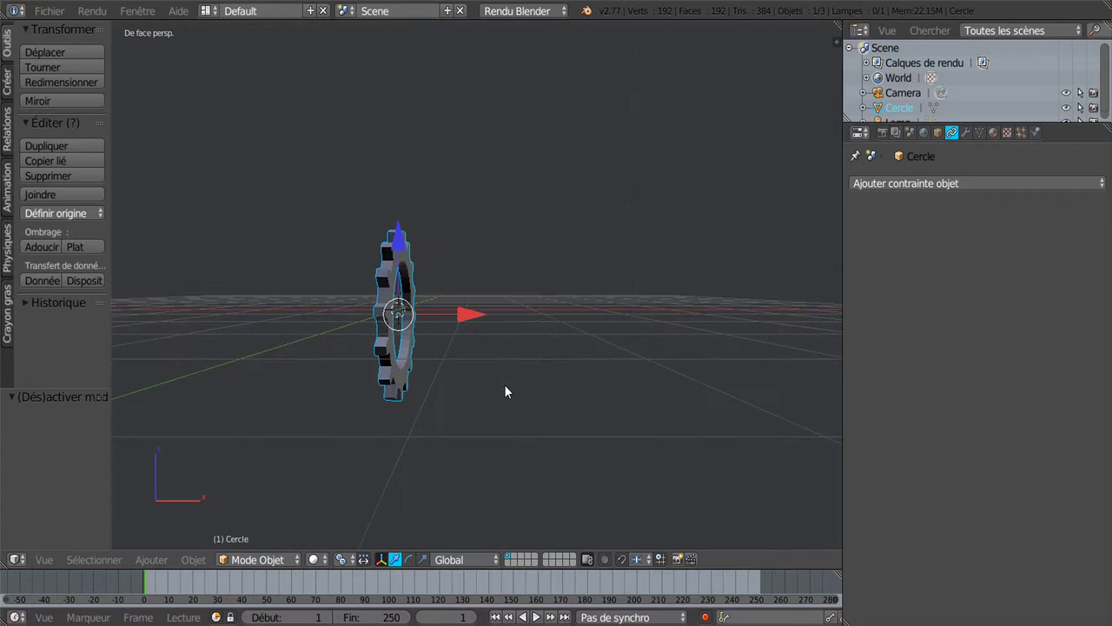
pyautogui.press('KP_5')
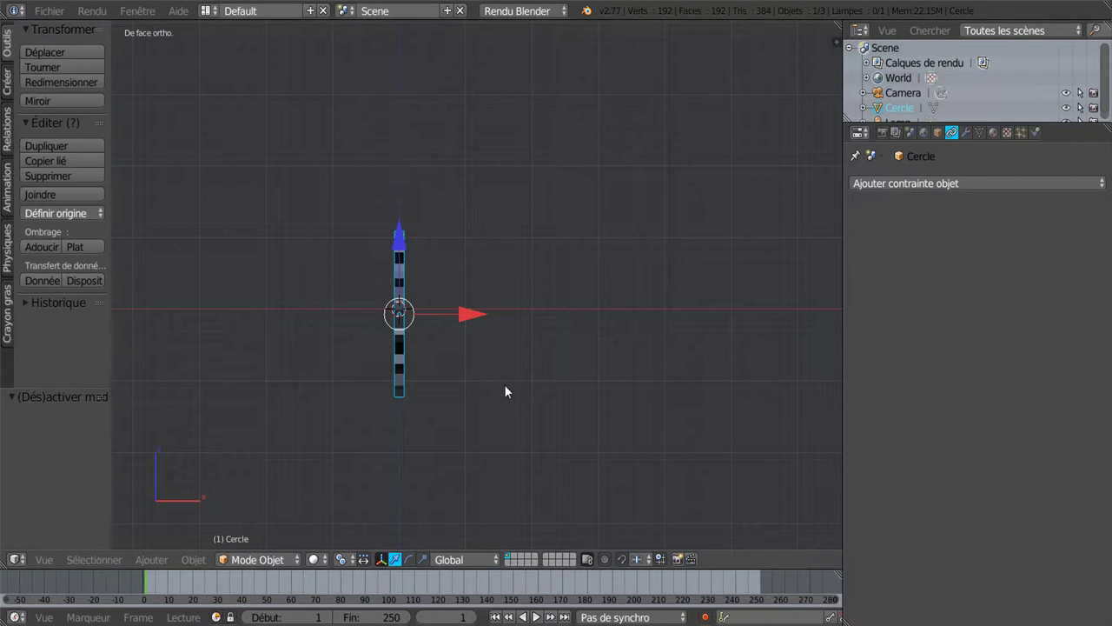
pyautogui.press('r')
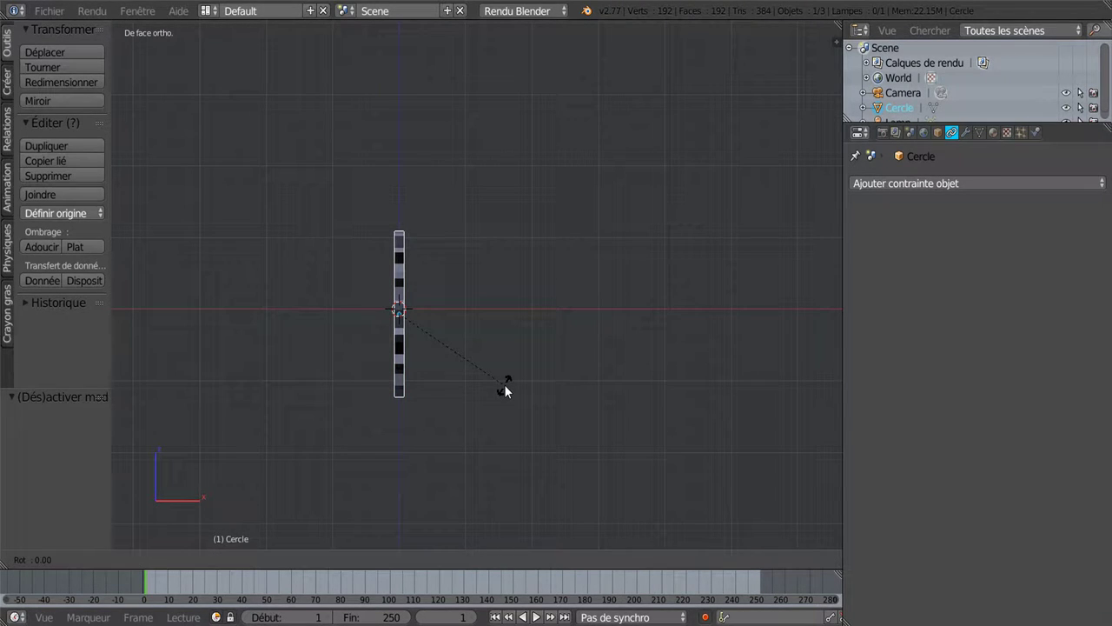
pyautogui.write('-90')
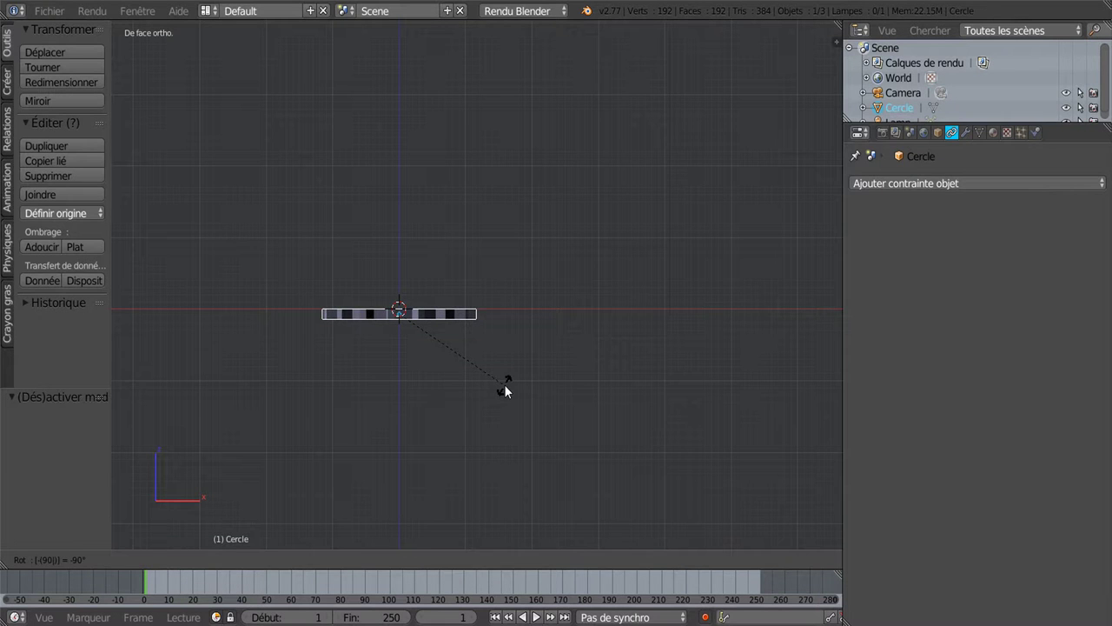
pyautogui.press('Return')
# Step: Rotate the gear's mesh 90° in Edit Mode so it stands upright, then return to Object Mode
pyautogui.press('Tab')
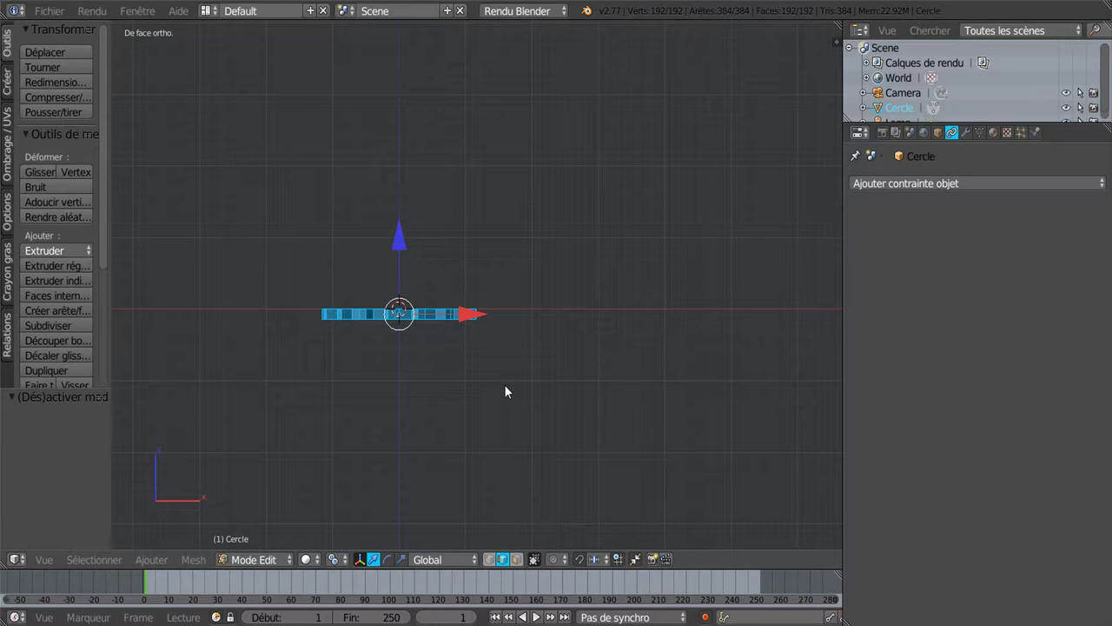
pyautogui.write('r')
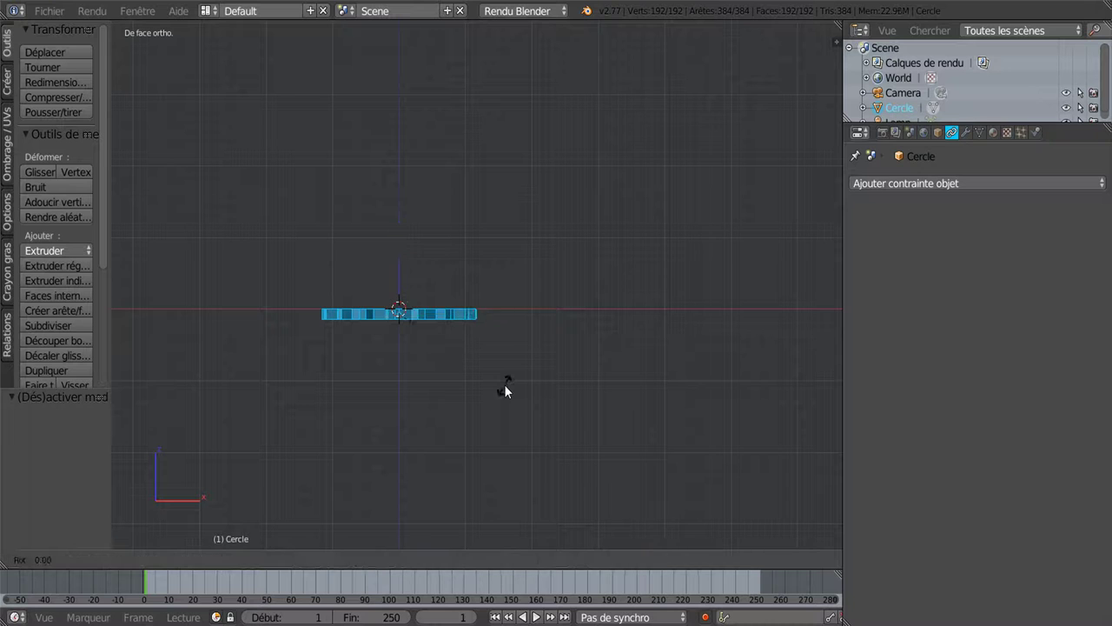
pyautogui.write('90')
pyautogui.press('Return')
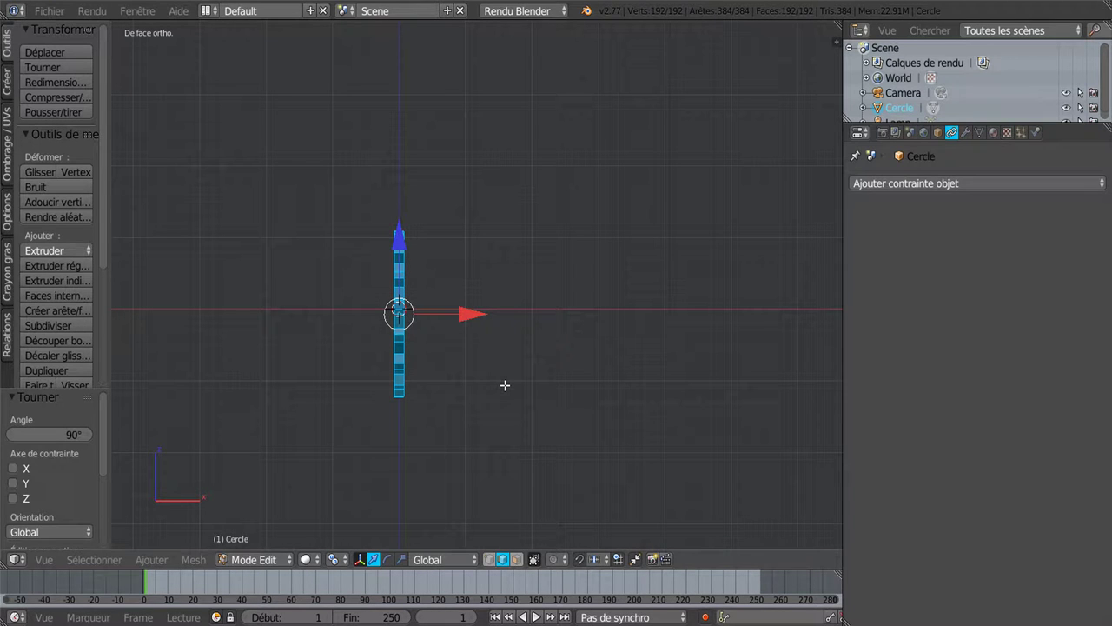
pyautogui.press('Tab')
pyautogui.moveTo(468, 394)
pyautogui.mouseDown(button='middle')
pyautogui.moveTo(434, 405)
pyautogui.moveTo(432, 315)
pyautogui.moveTo(406, 356)
pyautogui.mouseUp(button='middle')
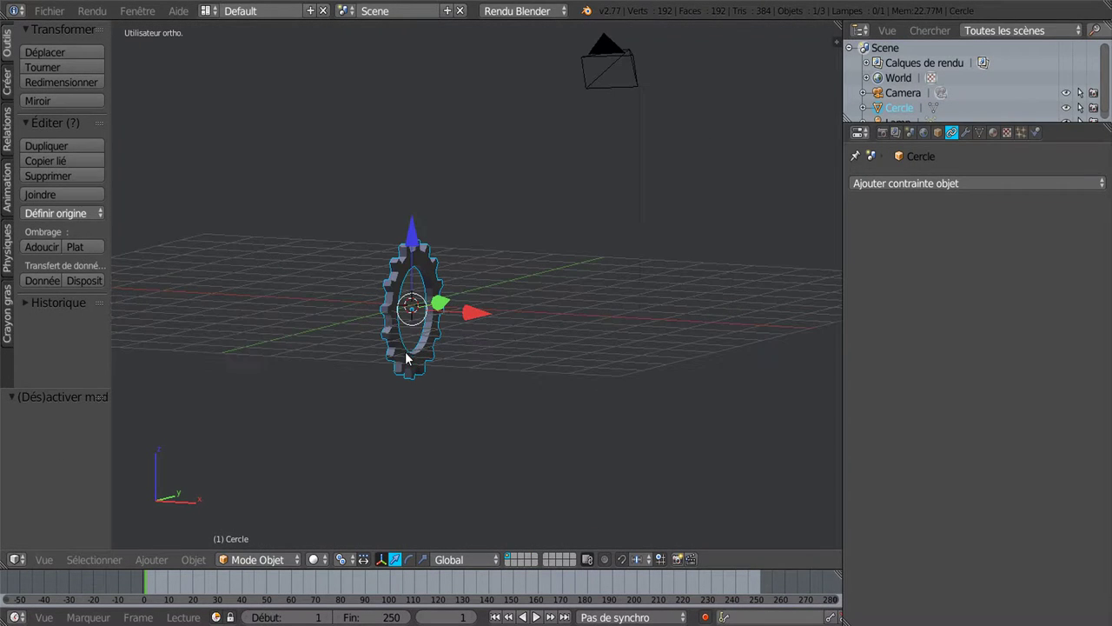
# Step: Add a Limit Rotation constraint to Cercle with Y rotation locked between 0° and 0°
pyautogui.click(956, 182)
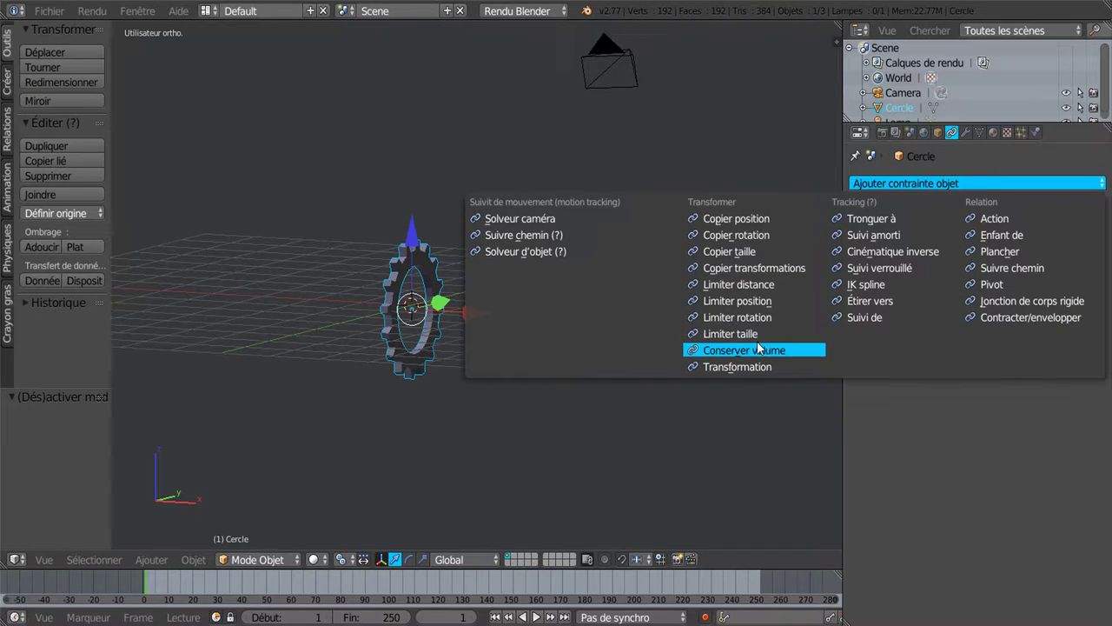
pyautogui.click(739, 318)
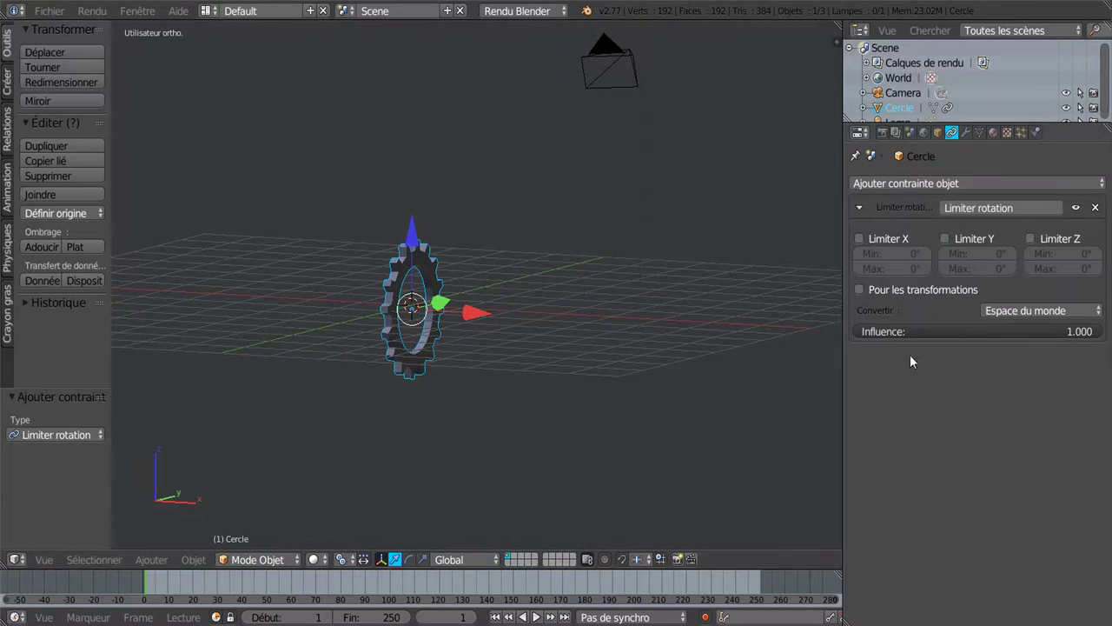
pyautogui.click(943, 237)
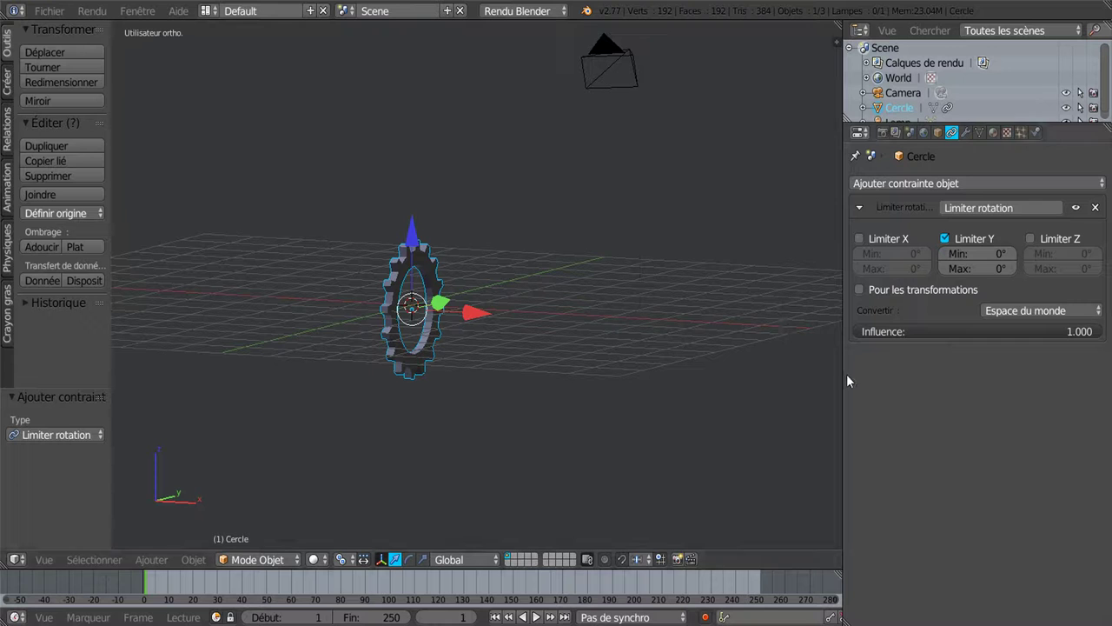
pyautogui.moveTo(842, 375); pyautogui.dragTo(946, 365)
# Step: From the top view, move the gear along X and shrink it uniformly
pyautogui.moveTo(600, 343)
pyautogui.mouseDown(button='middle')
pyautogui.moveTo(575, 337)
pyautogui.moveTo(625, 317)
pyautogui.moveTo(587, 336)
pyautogui.moveTo(581, 382)
pyautogui.moveTo(580, 369)
pyautogui.mouseUp(button='middle')
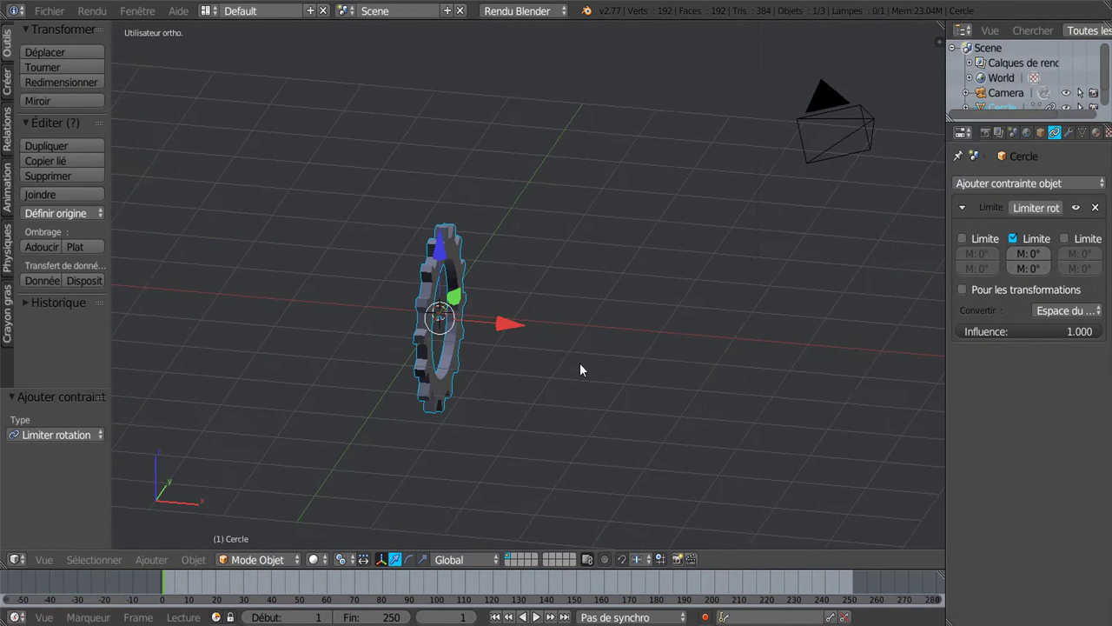
pyautogui.press('KP_7')
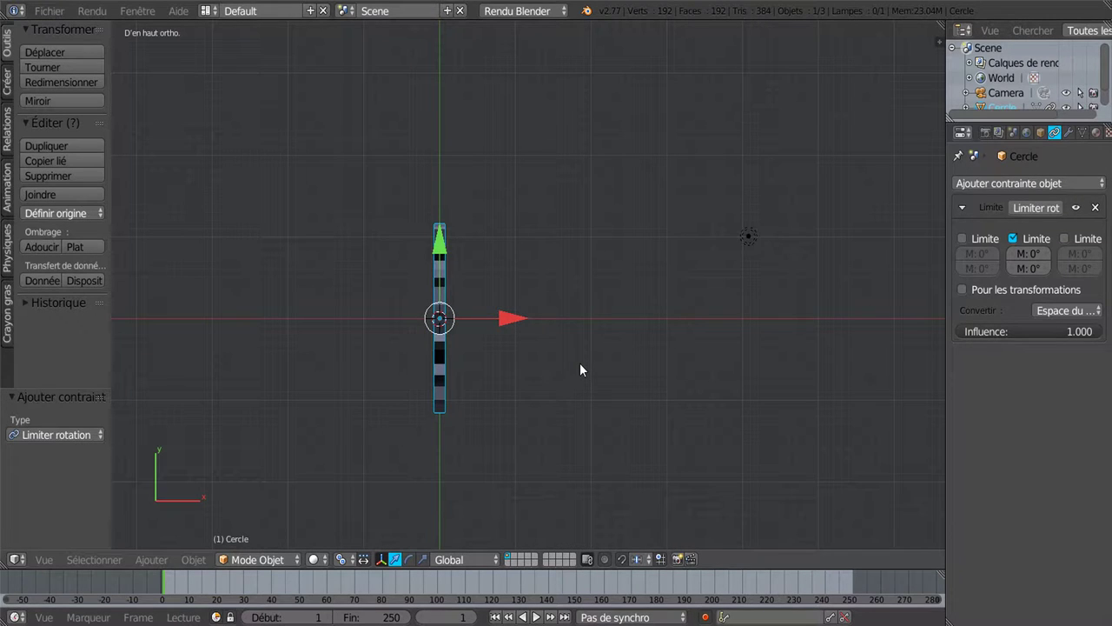
pyautogui.moveTo(517, 317); pyautogui.dragTo(604, 309)
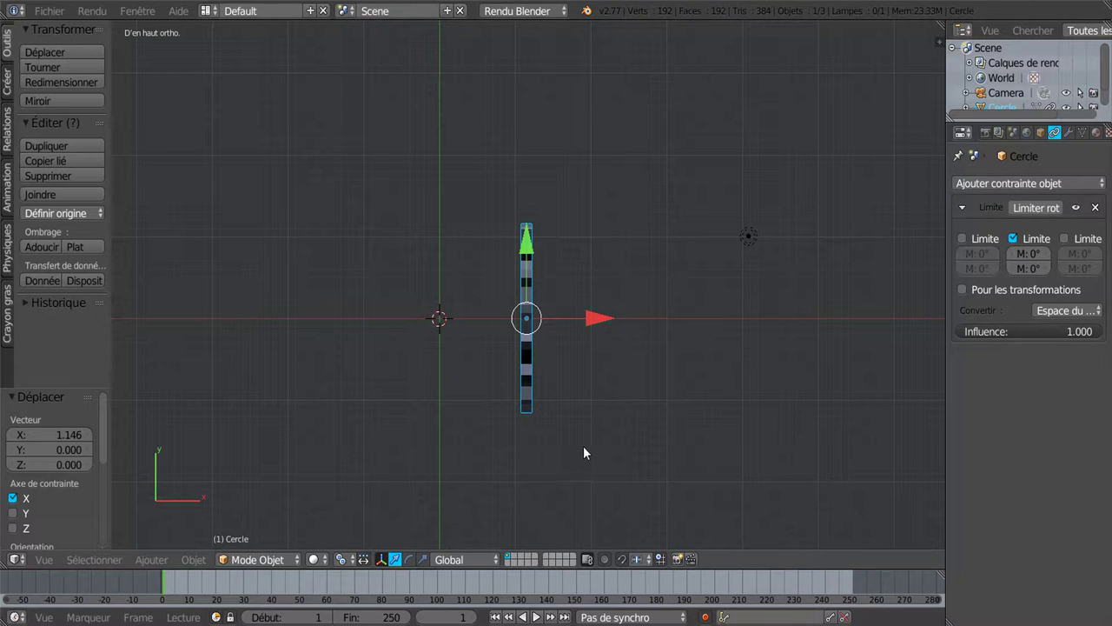
pyautogui.press('s')
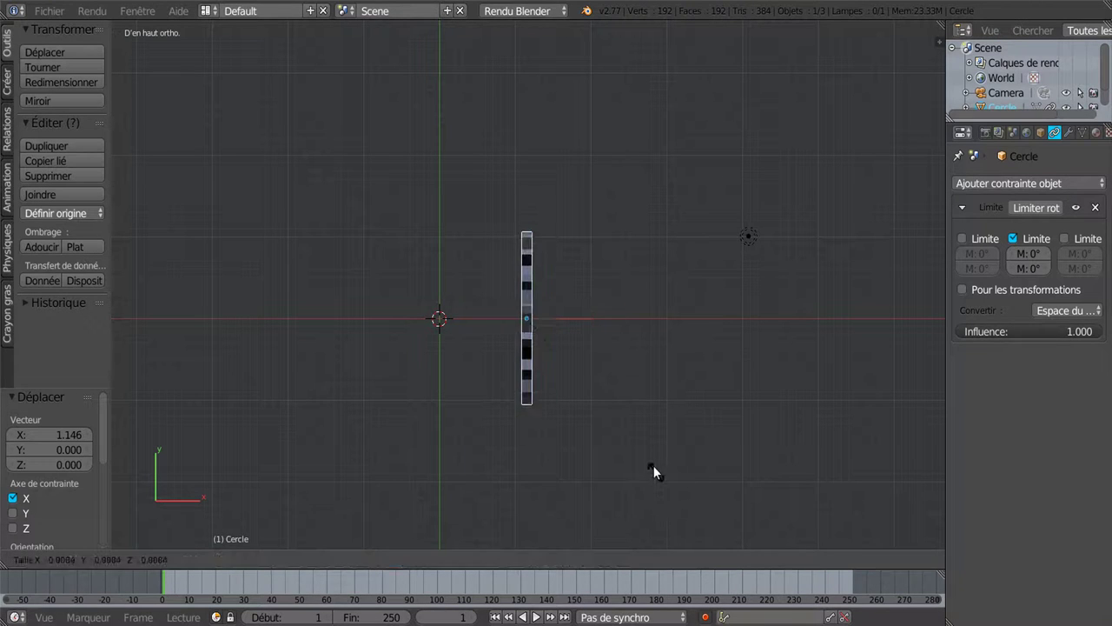
pyautogui.click(600, 385)
pyautogui.moveTo(599, 328); pyautogui.dragTo(584, 314)
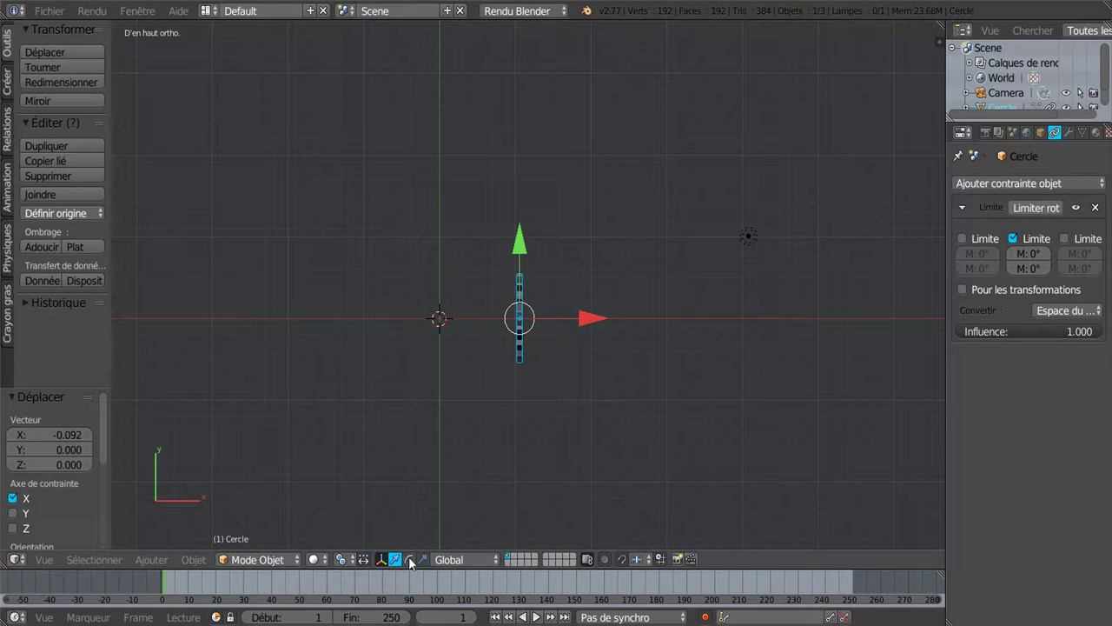
# Step: Stretch the gear wide along X with the scale handles, then shift it 0.147 along X
pyautogui.click(423, 559)
pyautogui.moveTo(593, 321); pyautogui.dragTo(927, 325)
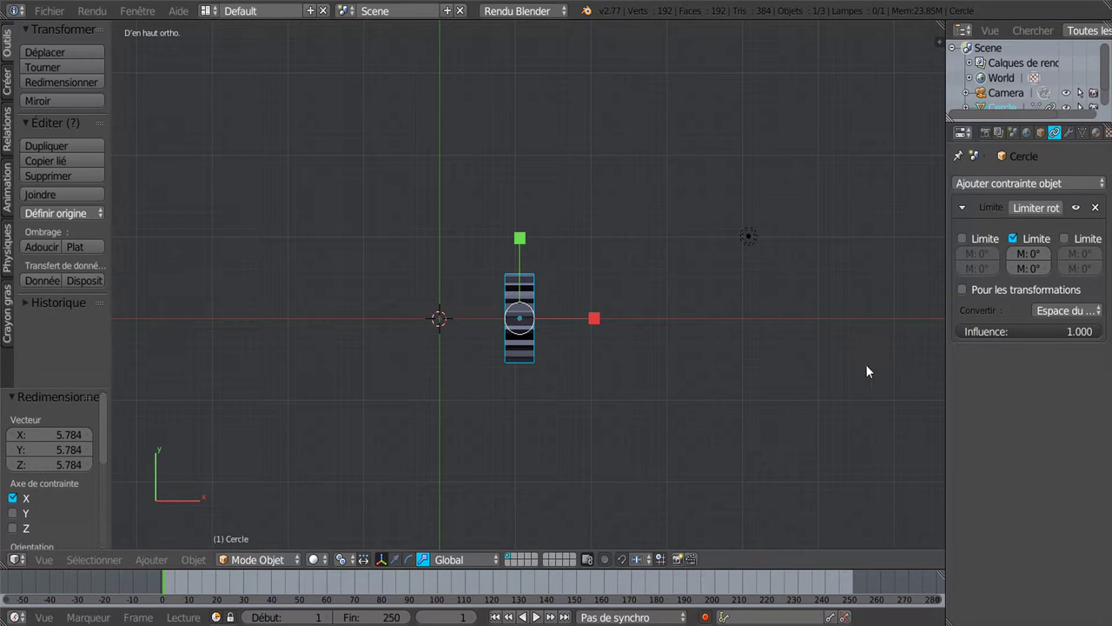
pyautogui.click(395, 559)
pyautogui.moveTo(589, 321); pyautogui.dragTo(600, 322)
pyautogui.moveTo(618, 392)
pyautogui.mouseDown(button='middle')
pyautogui.moveTo(530, 300)
pyautogui.moveTo(543, 414)
pyautogui.moveTo(565, 434)
pyautogui.moveTo(517, 390)
pyautogui.moveTo(530, 406)
pyautogui.mouseUp(button='middle')
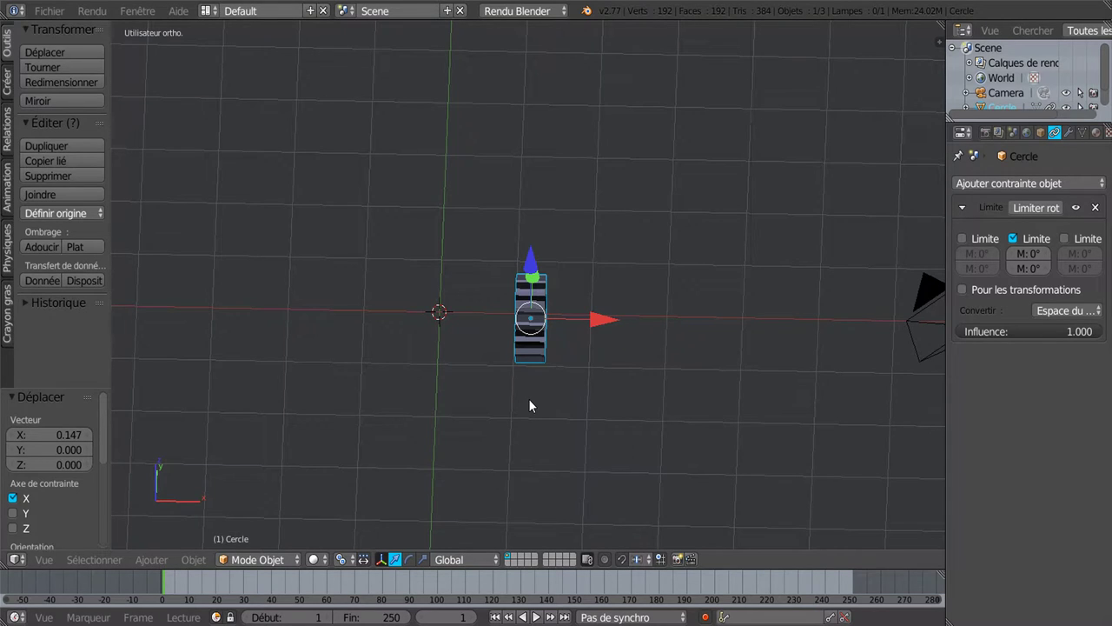
pyautogui.press('KP_7')
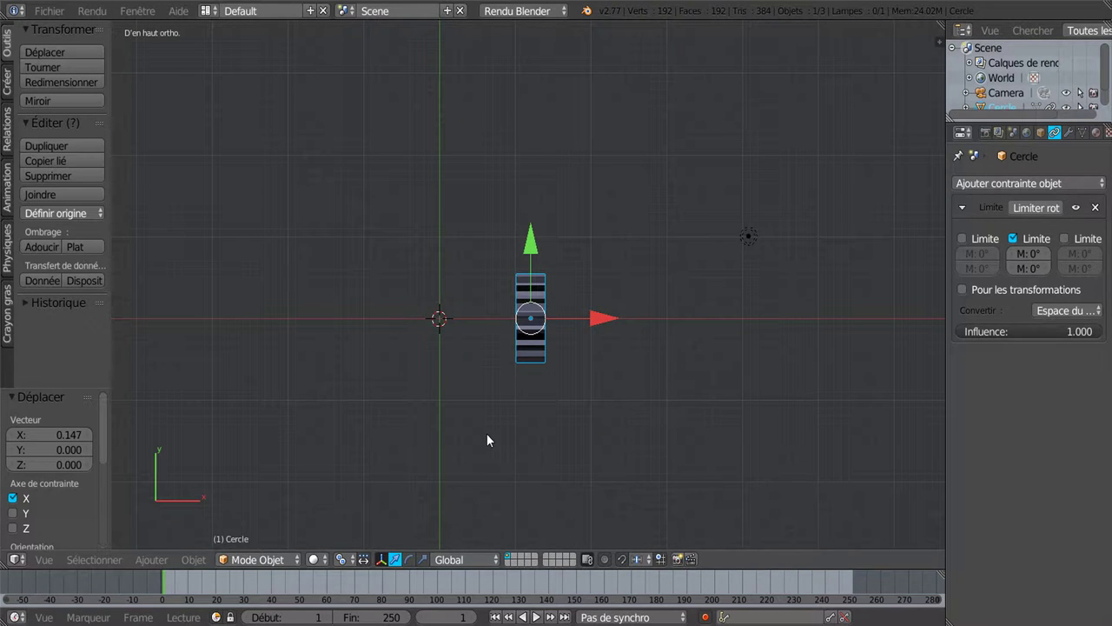
# Step: Add a cube, stretch it lengthwise along Y and flatten it vertically in the right view
pyautogui.click(7, 83)
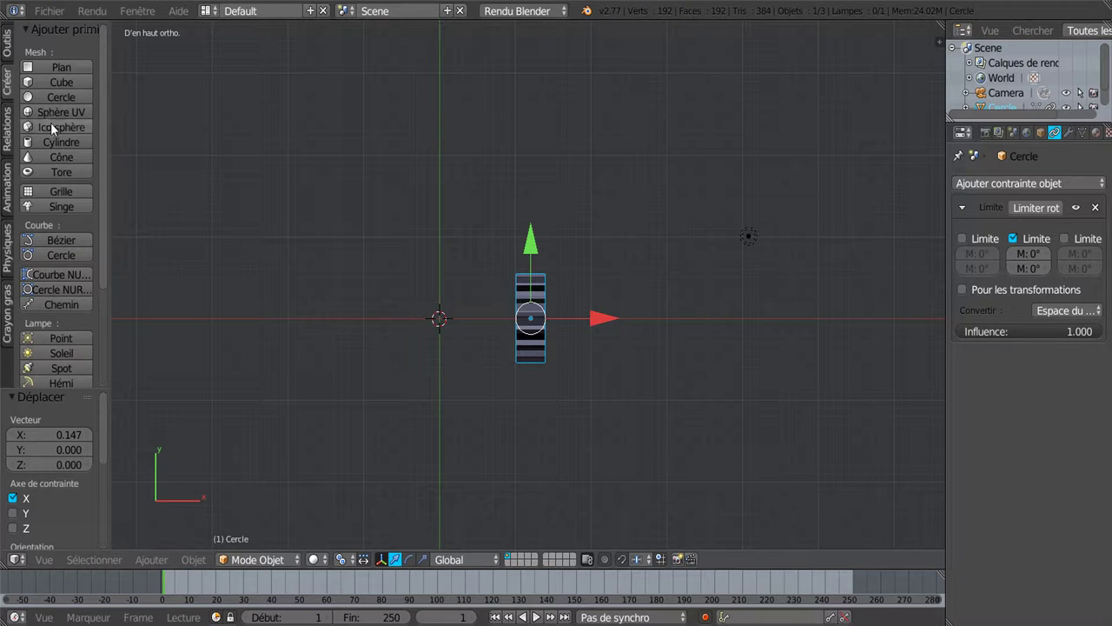
pyautogui.click(42, 79)
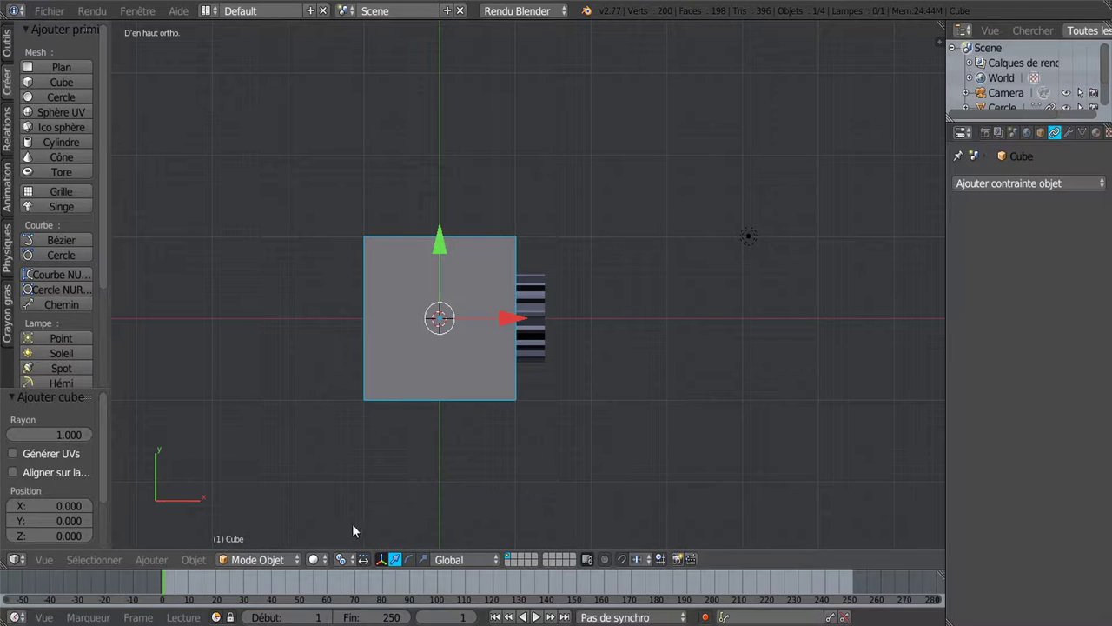
pyautogui.click(423, 559)
pyautogui.moveTo(440, 239)
pyautogui.mouseDown()
pyautogui.moveTo(457, 104)
pyautogui.moveTo(457, 114)
pyautogui.mouseUp()
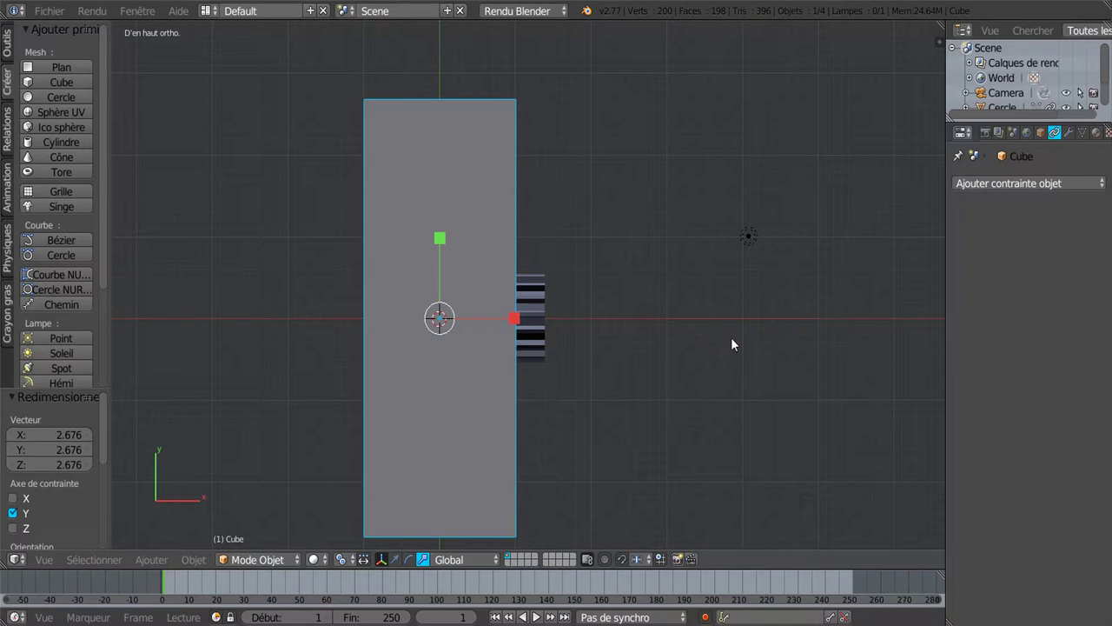
pyautogui.press('KP_1')
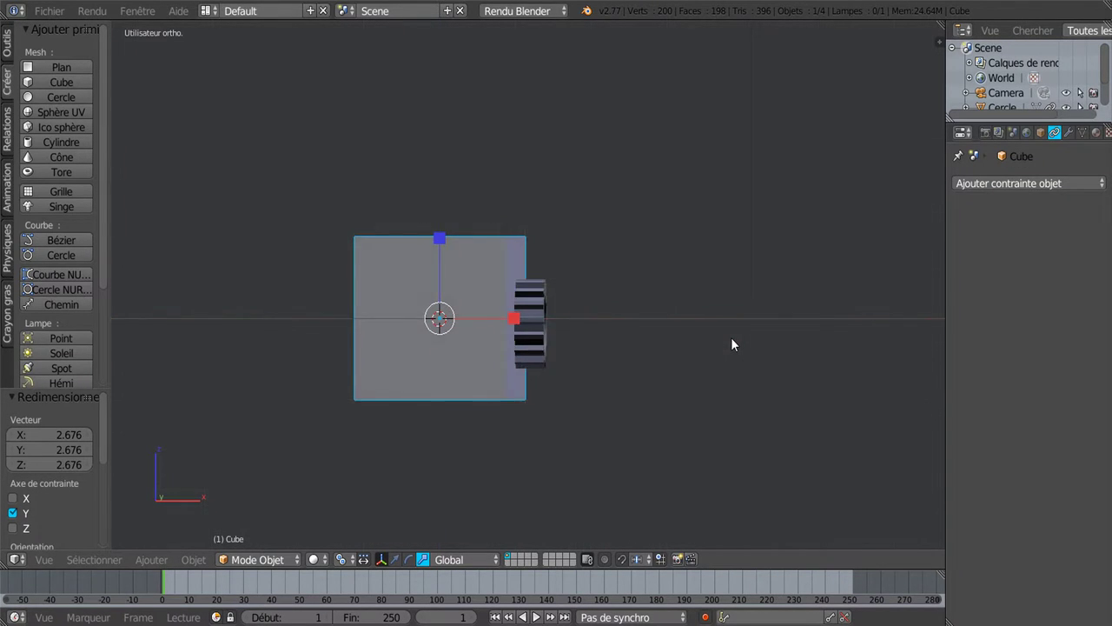
pyautogui.press('KP_3')
pyautogui.moveTo(441, 240)
pyautogui.mouseDown()
pyautogui.moveTo(442, 272)
pyautogui.moveTo(441, 222)
pyautogui.mouseUp()
pyautogui.click(395, 560)
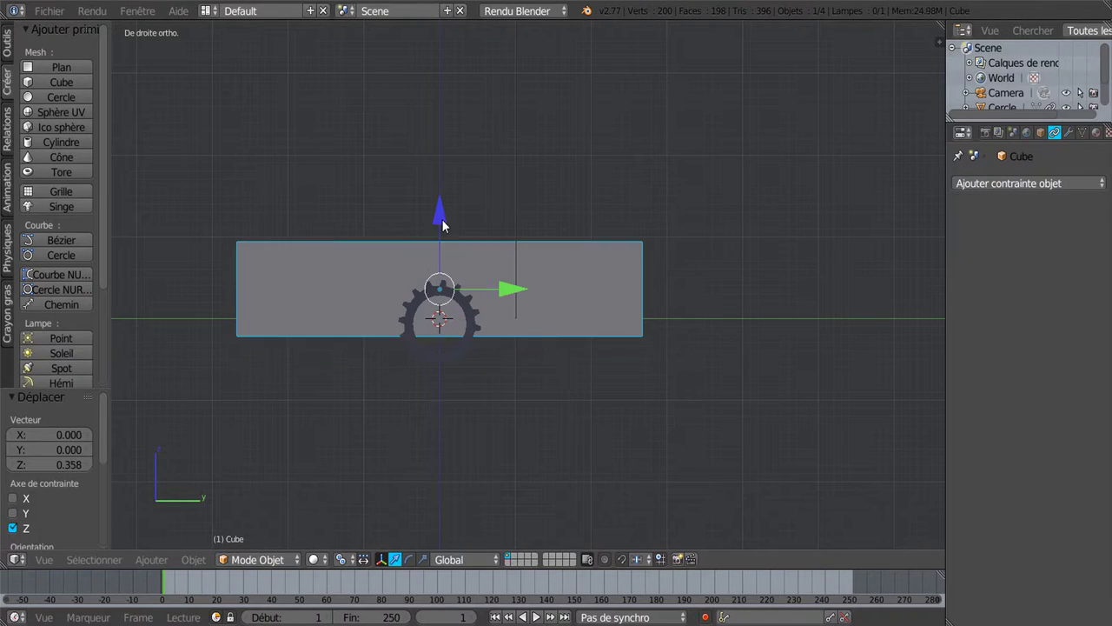
# Step: Move the gear −1.779 along Y to sit under one end of the body
pyautogui.rightClick(466, 312)
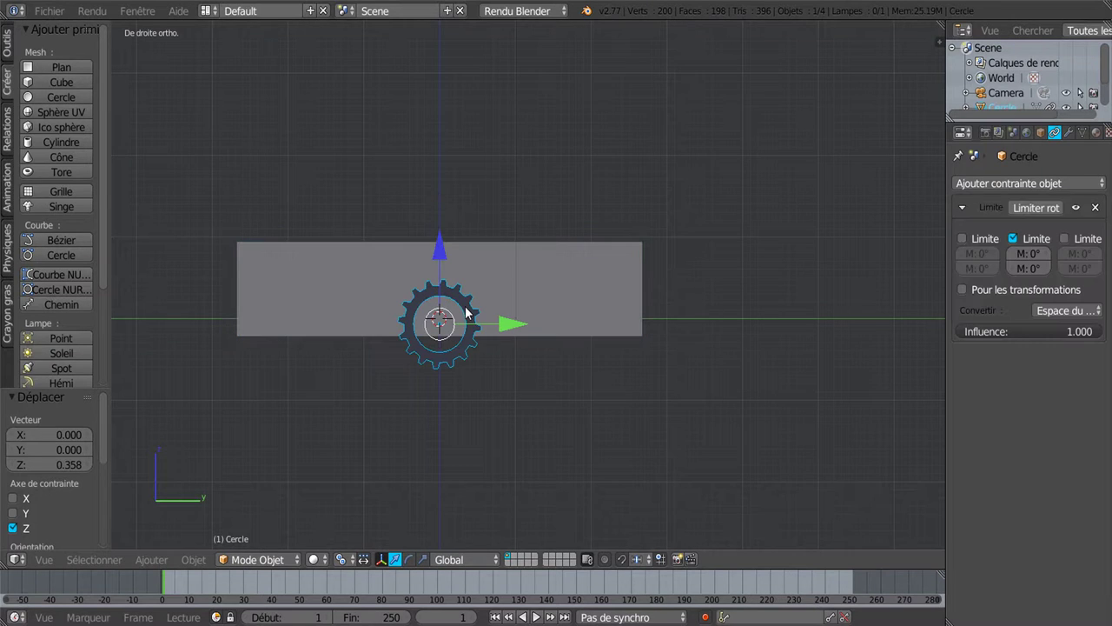
pyautogui.press('g')
pyautogui.press('y')
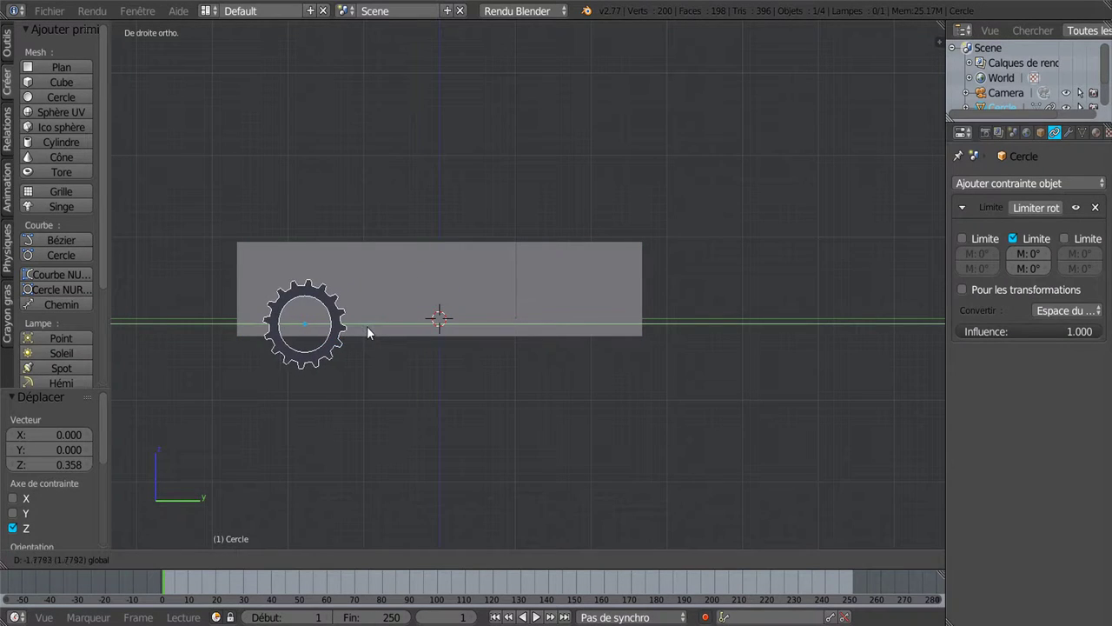
pyautogui.click(367, 326)
# Step: Raise the cube 0.193 along Z and reduce its height with S Z
pyautogui.rightClick(424, 300)
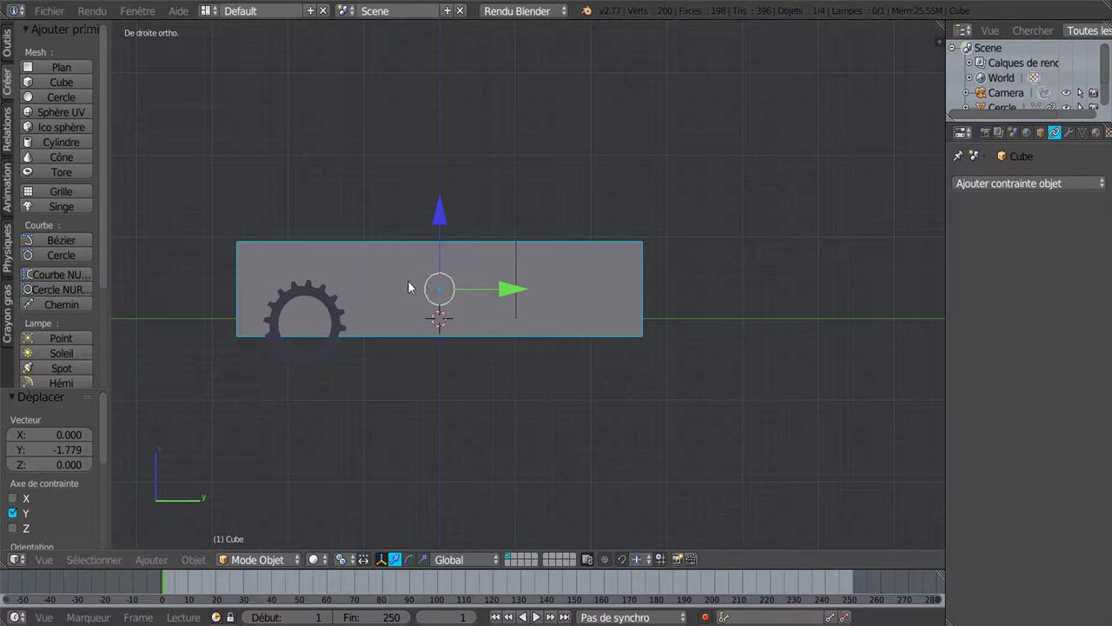
pyautogui.moveTo(443, 211); pyautogui.dragTo(442, 192)
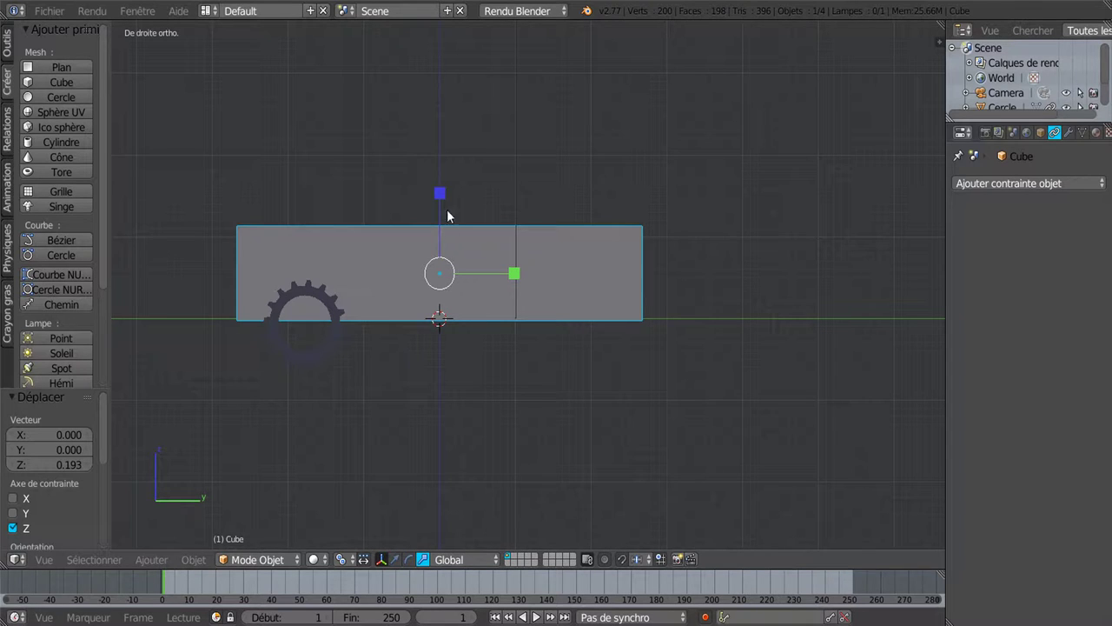
pyautogui.press('s')
pyautogui.press('z')
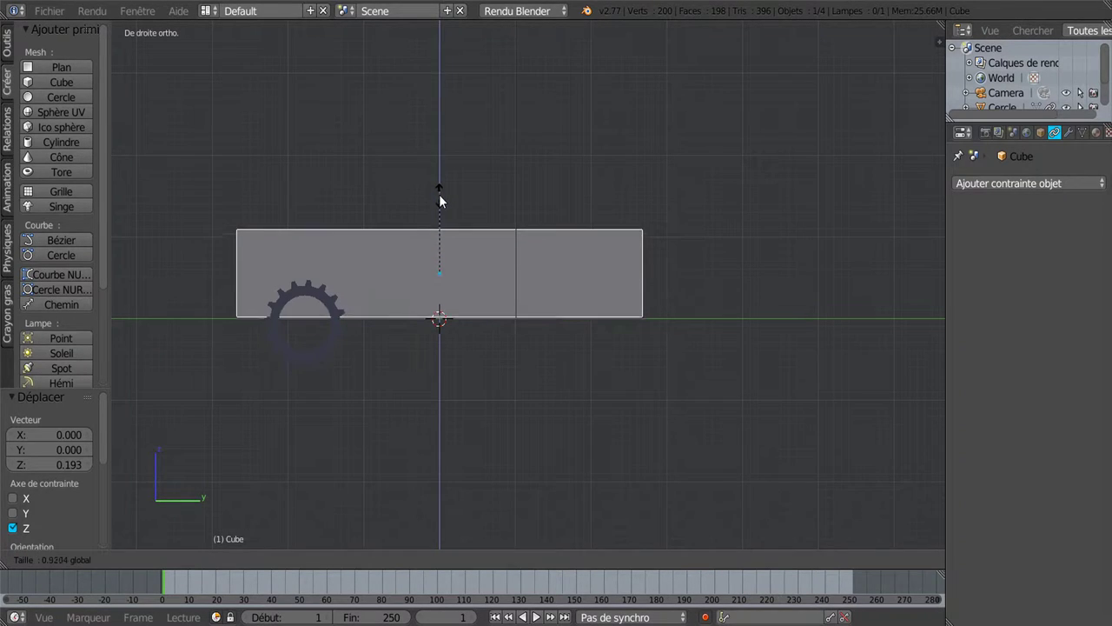
pyautogui.click(440, 195)
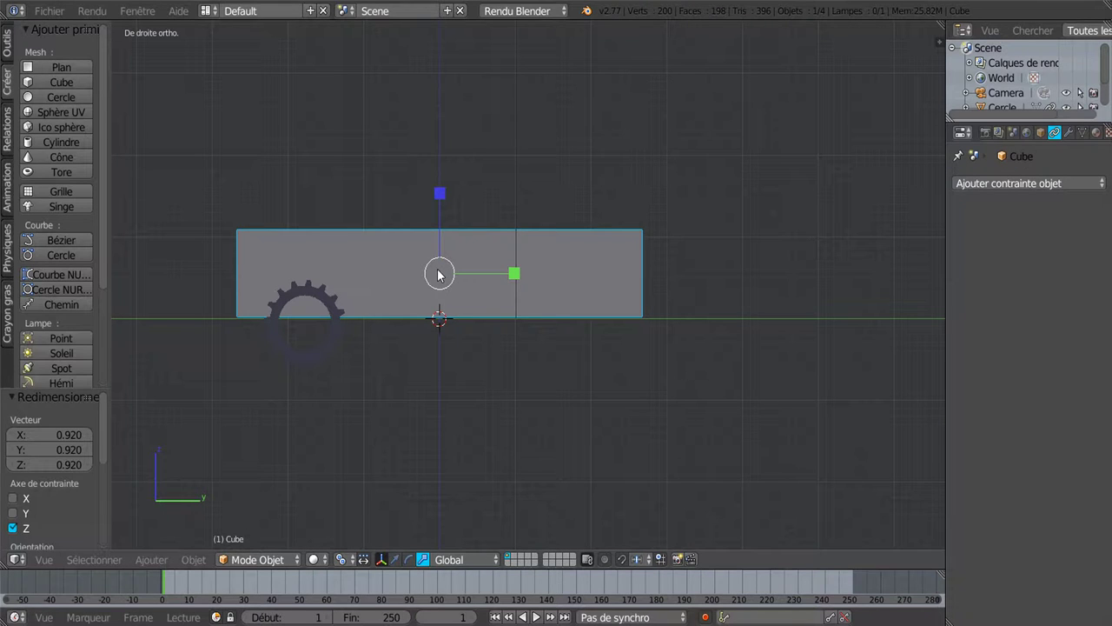
# Step: In Edit Mode, add two evenly spaced loop cuts across the cube
pyautogui.press('Tab')
pyautogui.press('KP_8')
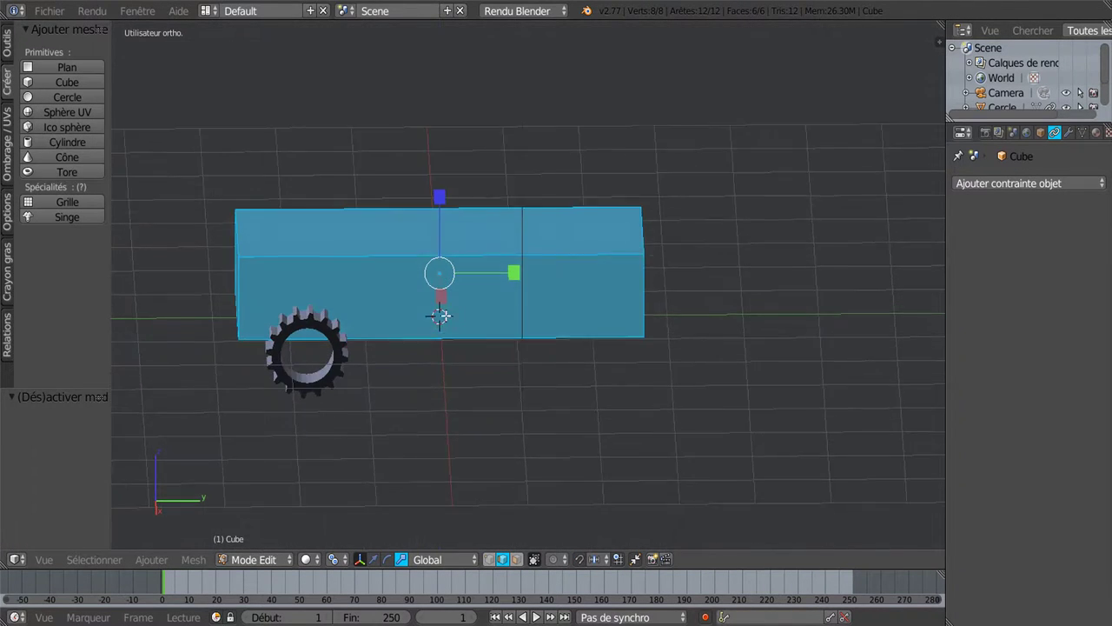
pyautogui.hotkey('ctrl', 'r')
pyautogui.scroll(1, 440, 272)
pyautogui.click(436, 270)
pyautogui.rightClick(435, 270)
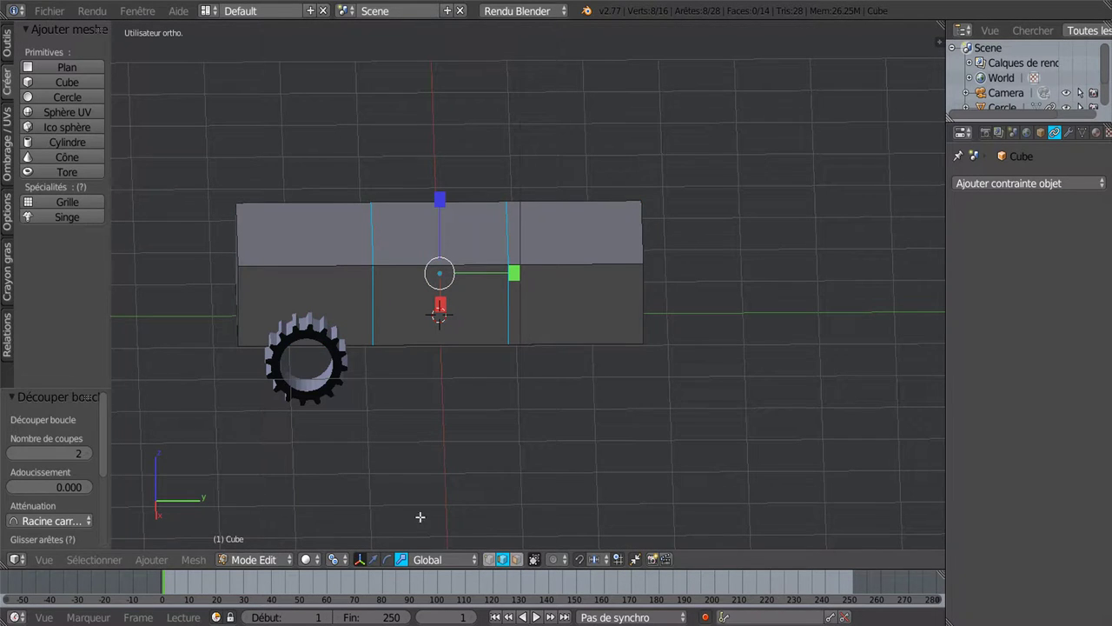
# Step: Extrude the middle top face and raise it to form the cabin
pyautogui.click(517, 559)
pyautogui.rightClick(426, 227)
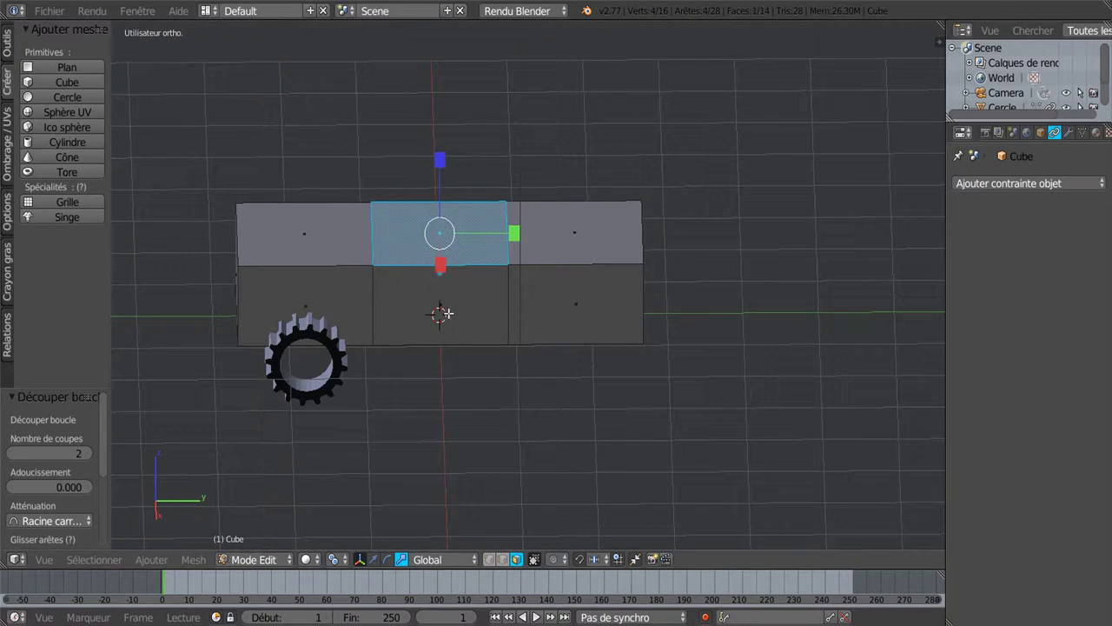
pyautogui.press('e')
pyautogui.rightClick(458, 394)
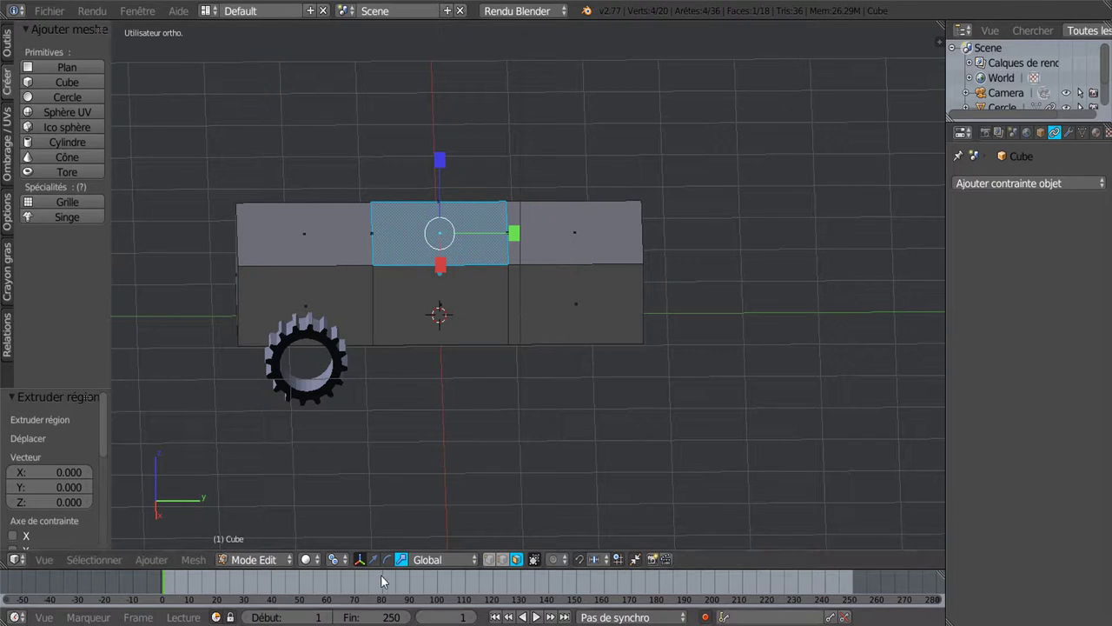
pyautogui.click(375, 559)
pyautogui.moveTo(439, 167); pyautogui.dragTo(445, 123)
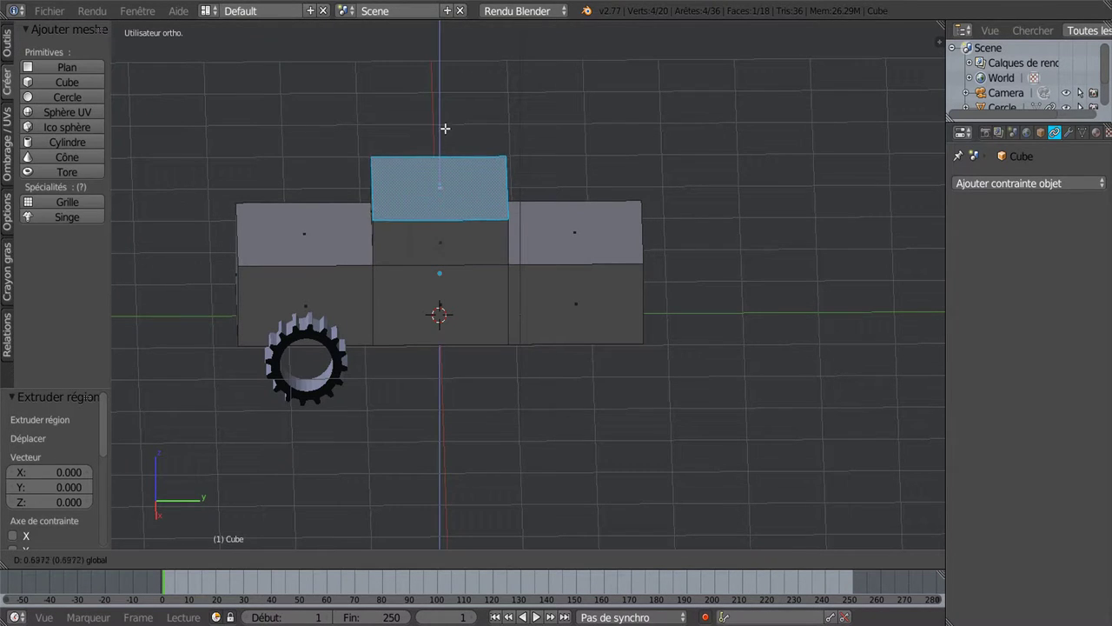
pyautogui.moveTo(490, 254)
pyautogui.mouseDown(button='middle')
pyautogui.moveTo(456, 252)
pyautogui.moveTo(459, 328)
pyautogui.mouseUp(button='middle')
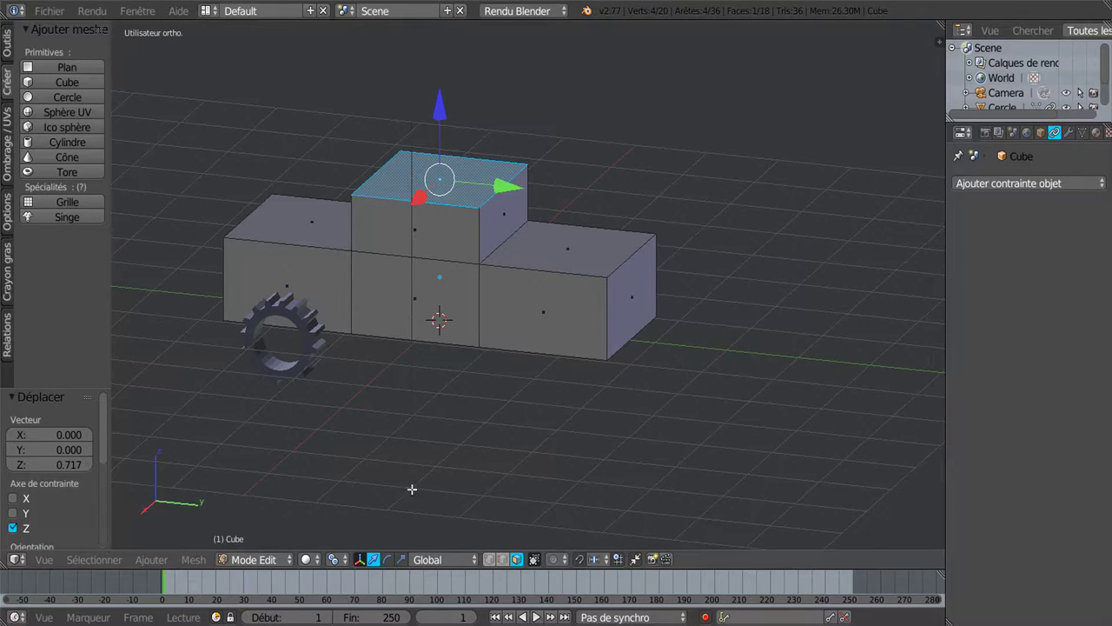
# Step: Move the cabin's top edges to slope the roof and the windshield
pyautogui.click(502, 559)
pyautogui.rightClick(500, 241)
pyautogui.press('g')
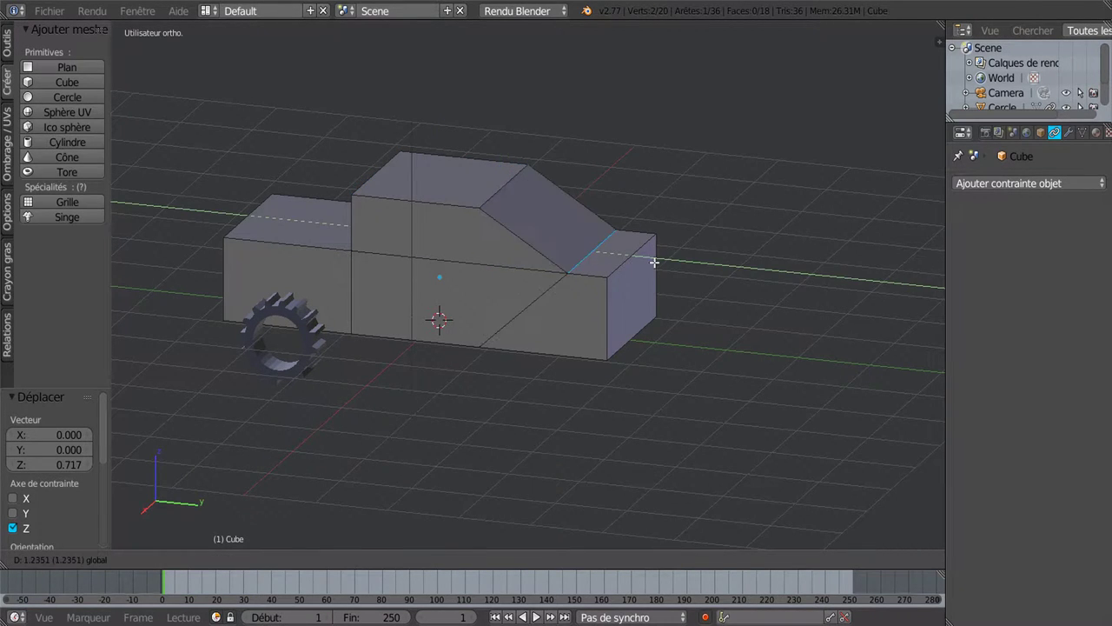
pyautogui.click(658, 264)
pyautogui.moveTo(501, 345); pyautogui.dragTo(595, 334, button='middle')
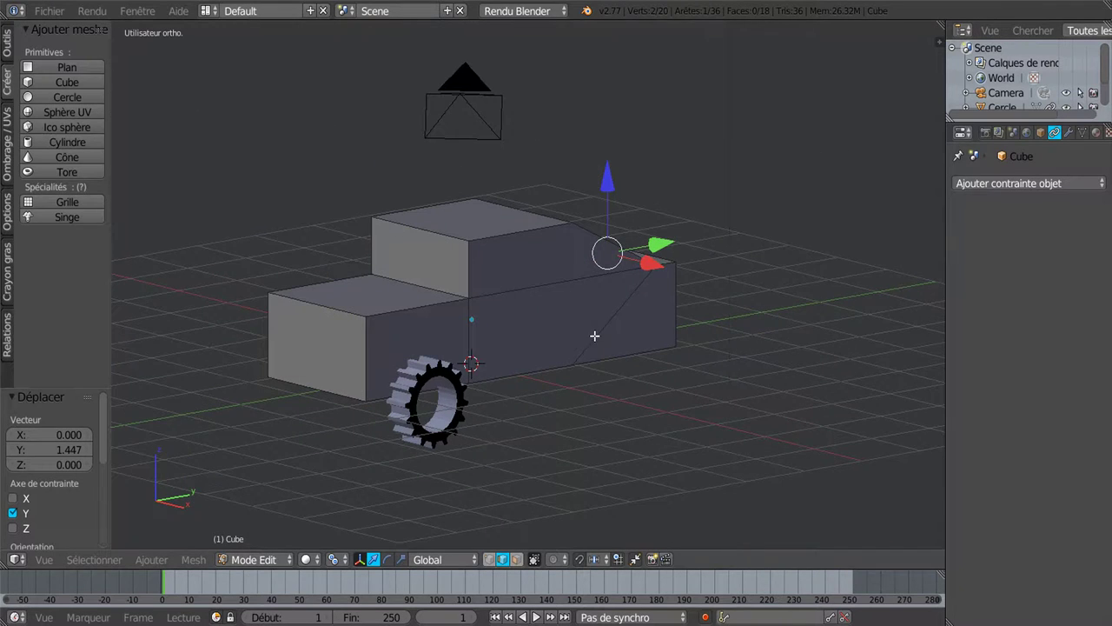
pyautogui.rightClick(434, 298)
pyautogui.press('g')
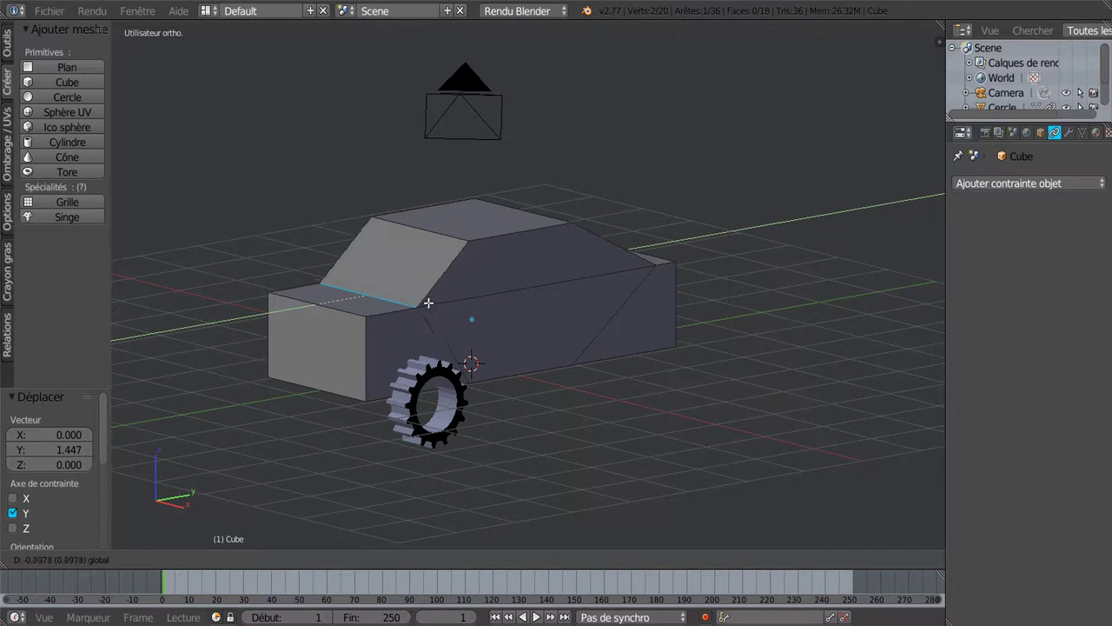
pyautogui.click(428, 302)
pyautogui.moveTo(441, 291)
pyautogui.mouseDown(button='middle')
pyautogui.moveTo(444, 314)
pyautogui.moveTo(451, 306)
pyautogui.mouseUp(button='middle')
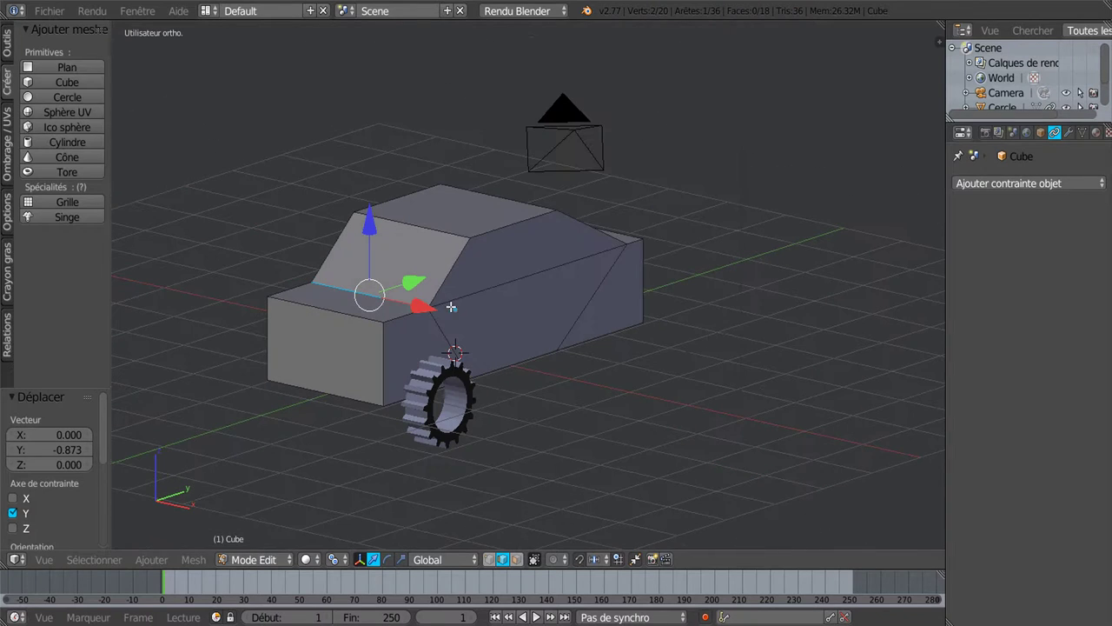
# Step: Scale the car's front face down to 0.680 and lower it by 0.074
pyautogui.click(515, 564)
pyautogui.rightClick(343, 372)
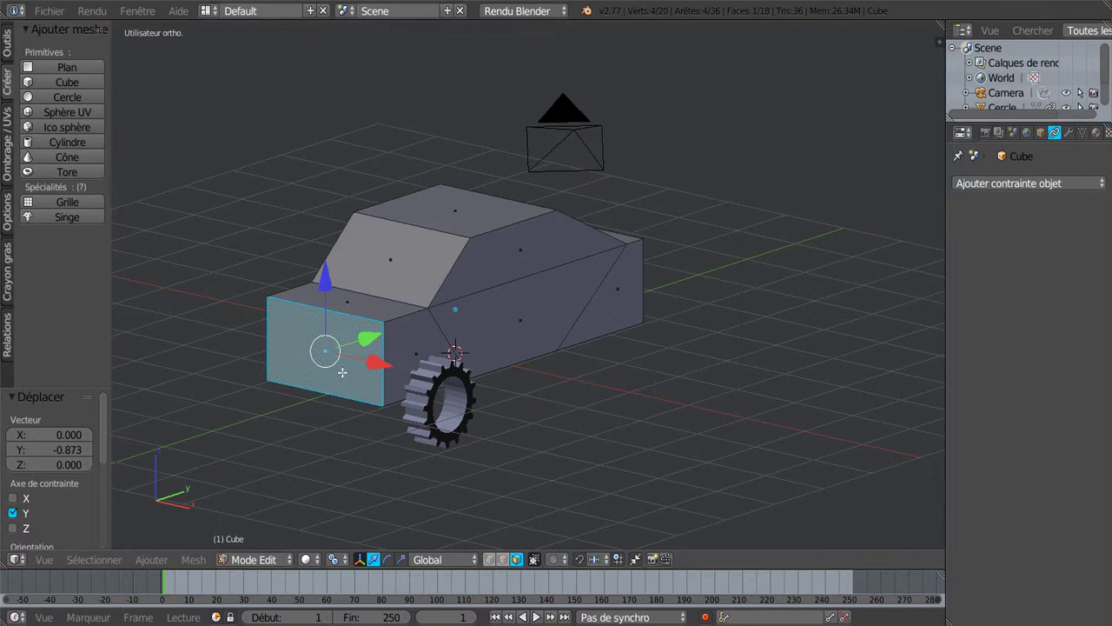
pyautogui.press('s')
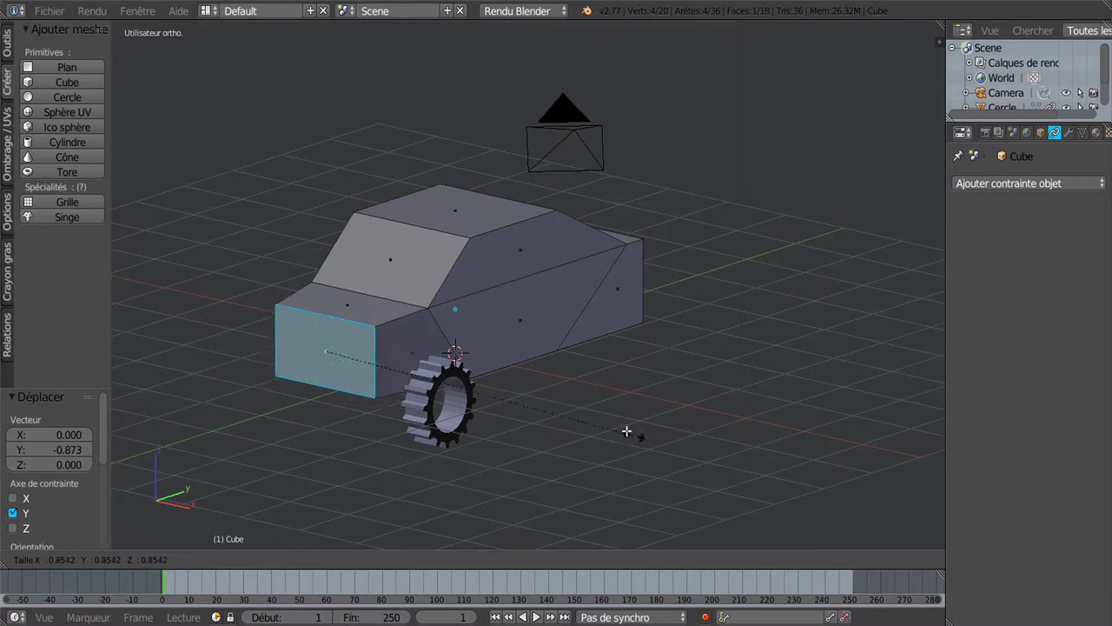
pyautogui.click(575, 418)
pyautogui.press('KP_3')
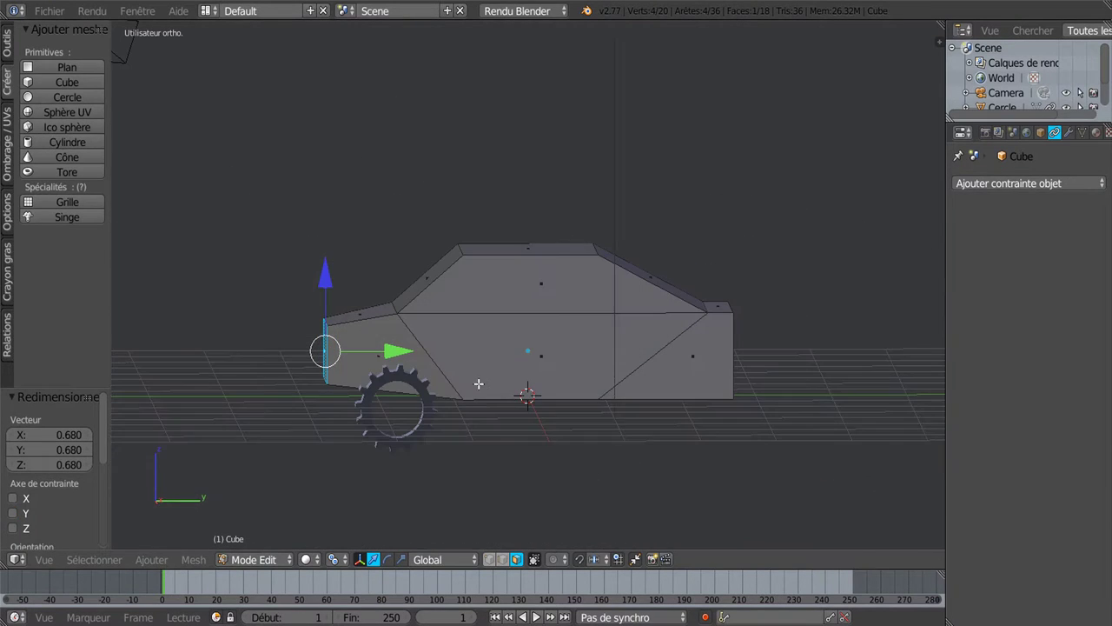
pyautogui.moveTo(325, 268); pyautogui.dragTo(323, 276)
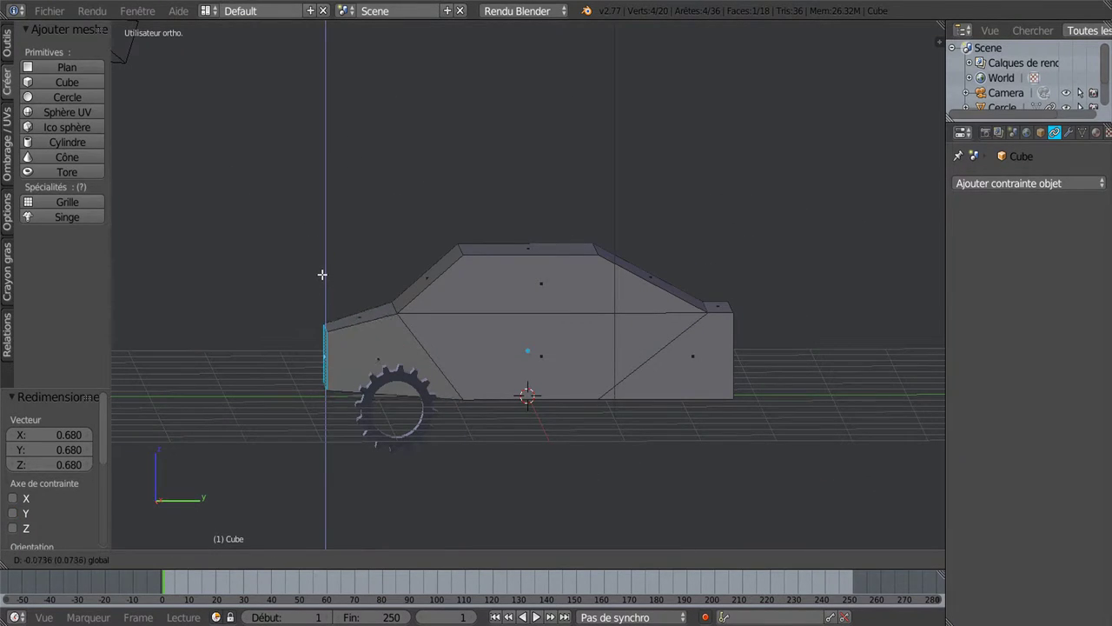
pyautogui.moveTo(420, 319)
pyautogui.mouseDown(button='middle')
pyautogui.moveTo(666, 365)
pyautogui.moveTo(609, 367)
pyautogui.moveTo(618, 368)
pyautogui.mouseUp(button='middle')
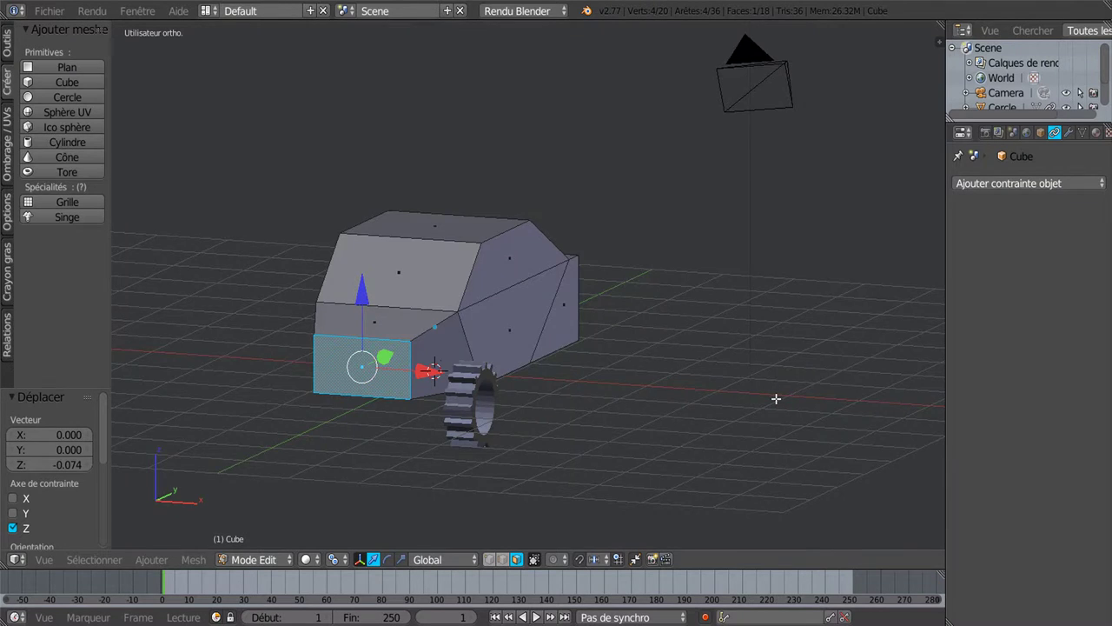
# Step: Inset the sloped windshield face from the front view and delete its centre face
pyautogui.press('KP_1')
pyautogui.keyDown('shift'); pyautogui.moveTo(655, 447); pyautogui.dragTo(794, 459, button='middle'); pyautogui.keyUp('shift')
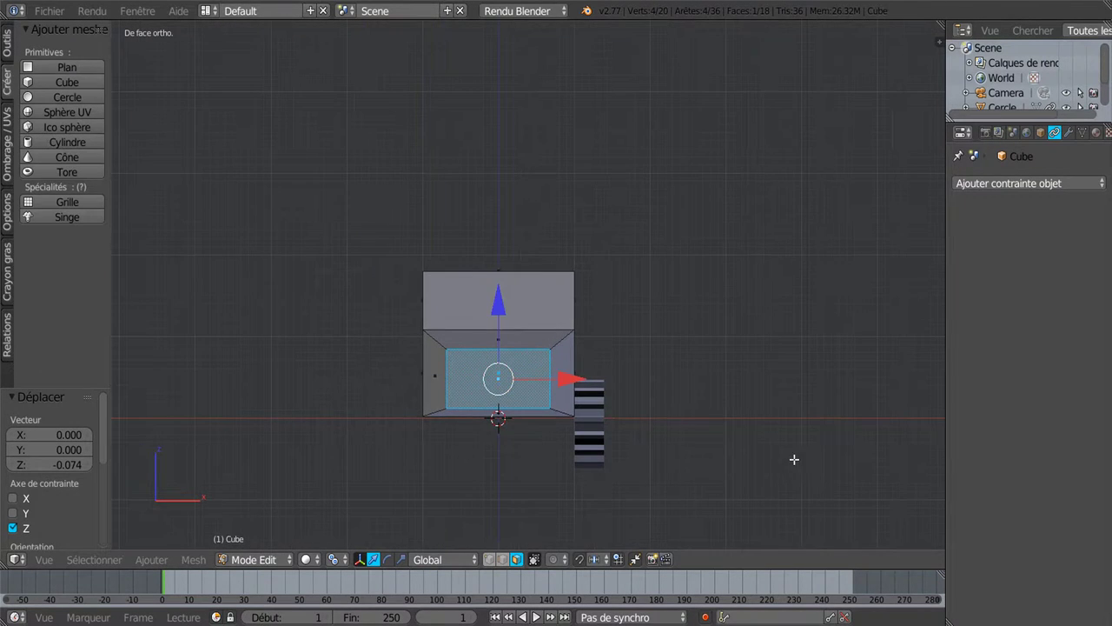
pyautogui.rightClick(530, 303)
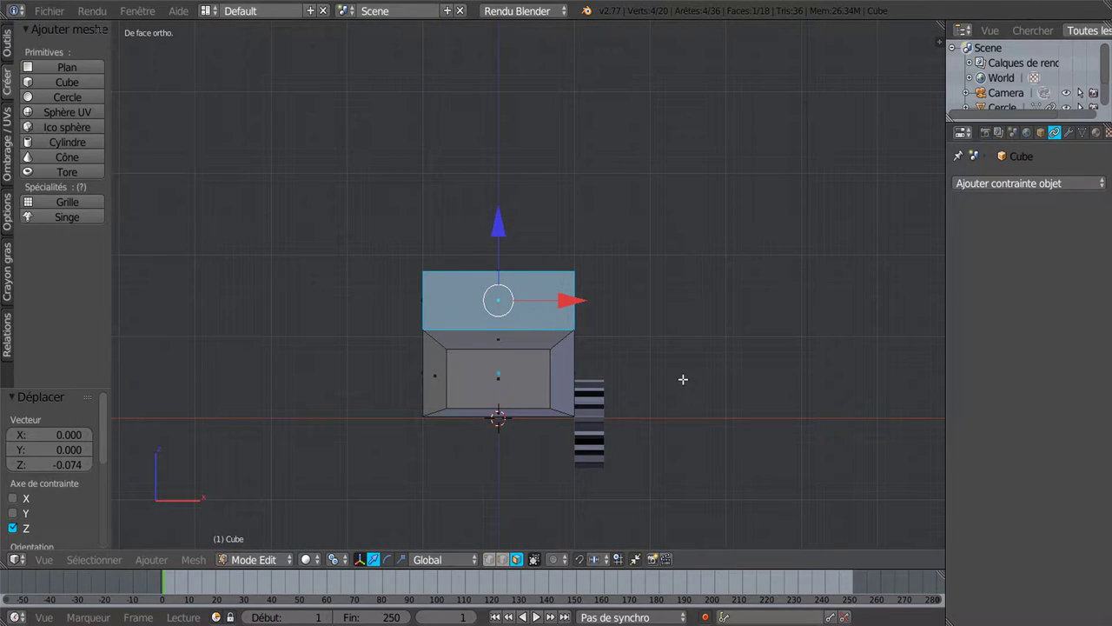
pyautogui.press('i')
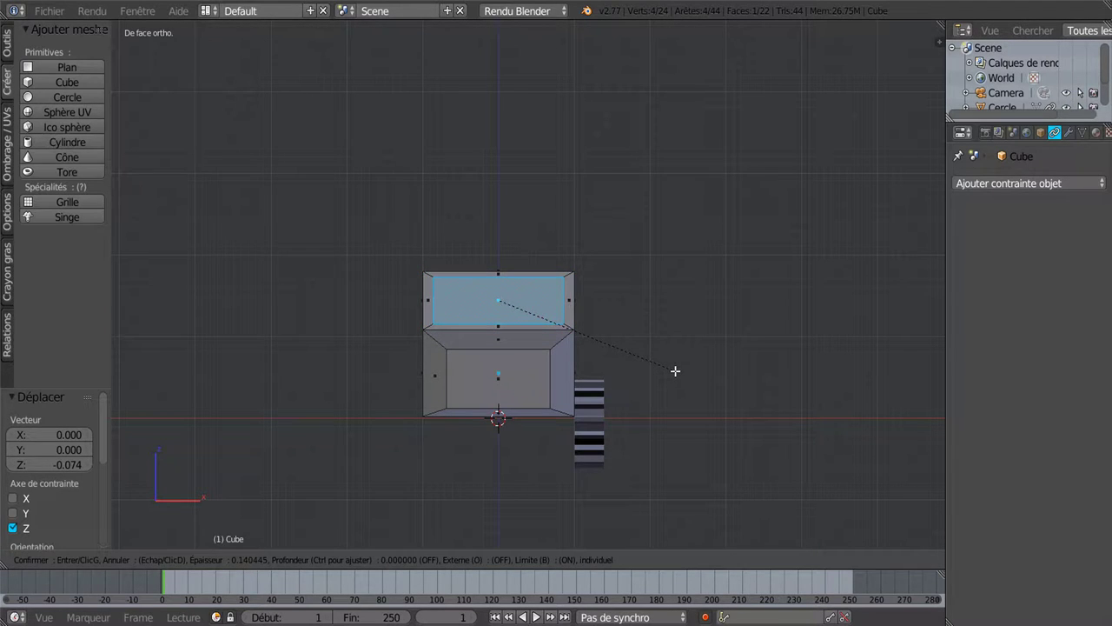
pyautogui.click(675, 374)
pyautogui.press('x')
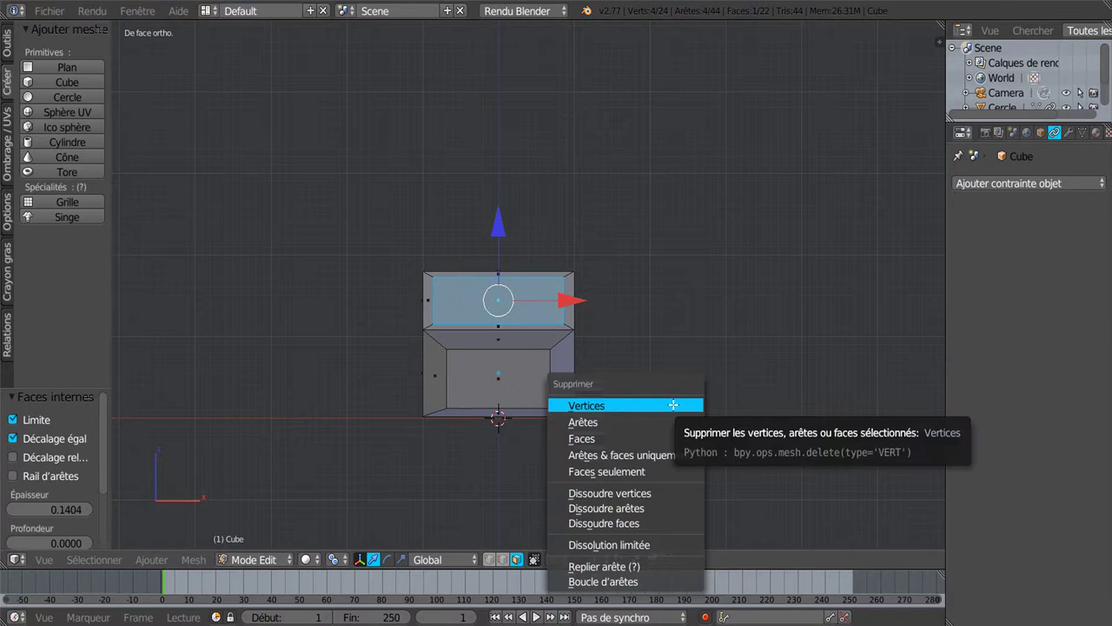
pyautogui.click(668, 437)
pyautogui.moveTo(767, 401); pyautogui.dragTo(718, 329, button='middle')
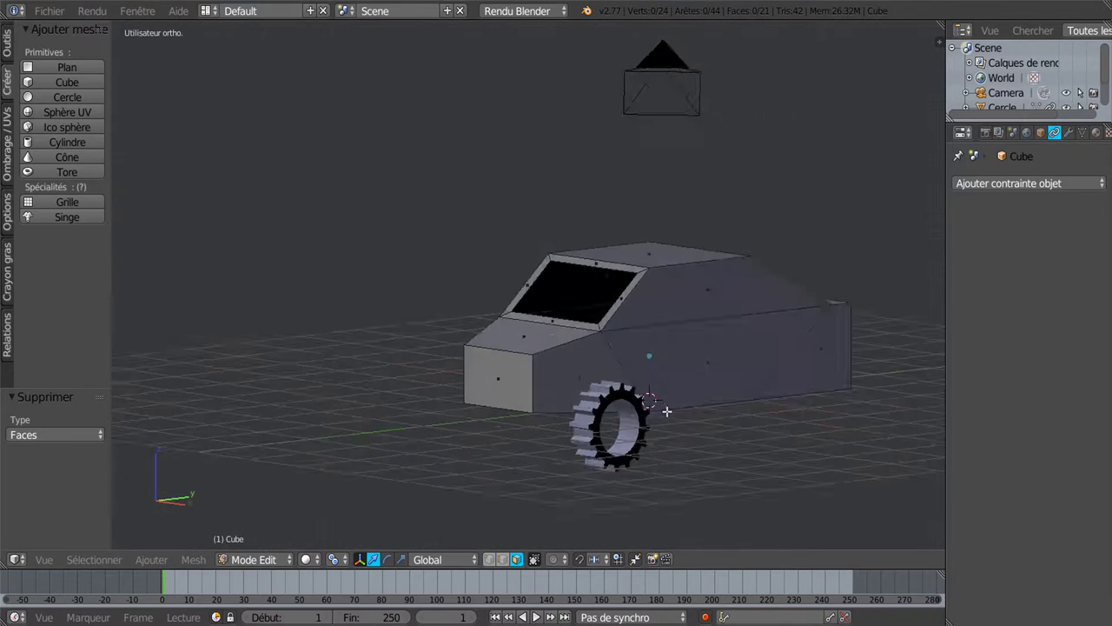
# Step: From the back view, inset the rear sloped face and delete its centre for a rear window
pyautogui.moveTo(719, 427); pyautogui.dragTo(557, 447, button='middle')
pyautogui.rightClick(637, 396)
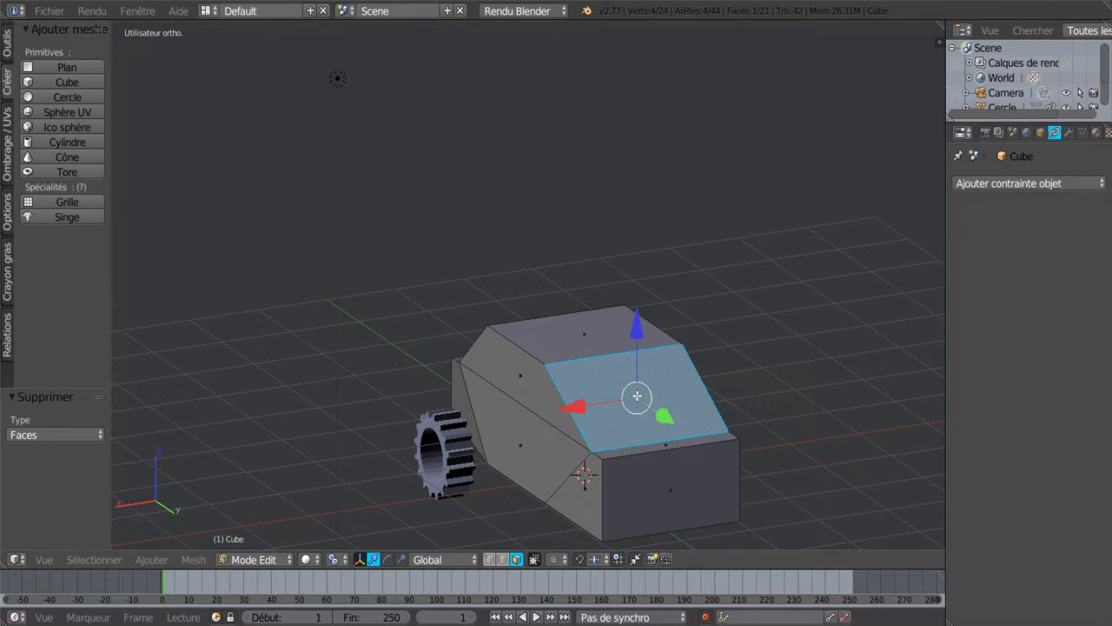
pyautogui.press('i')
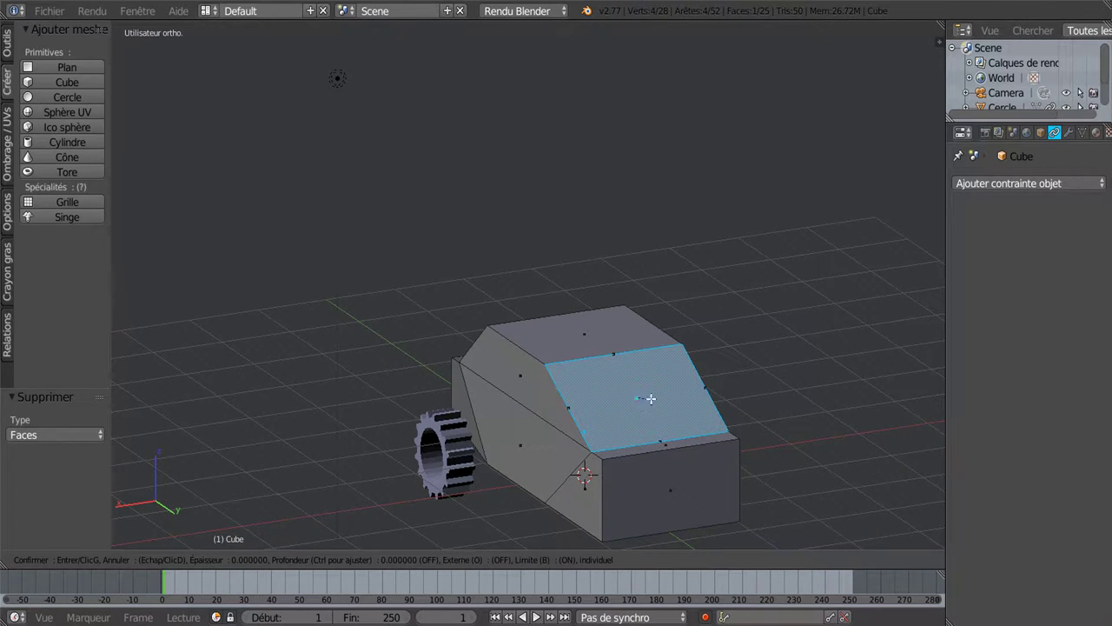
pyautogui.press('Escape')
pyautogui.moveTo(669, 396); pyautogui.dragTo(739, 420, button='middle')
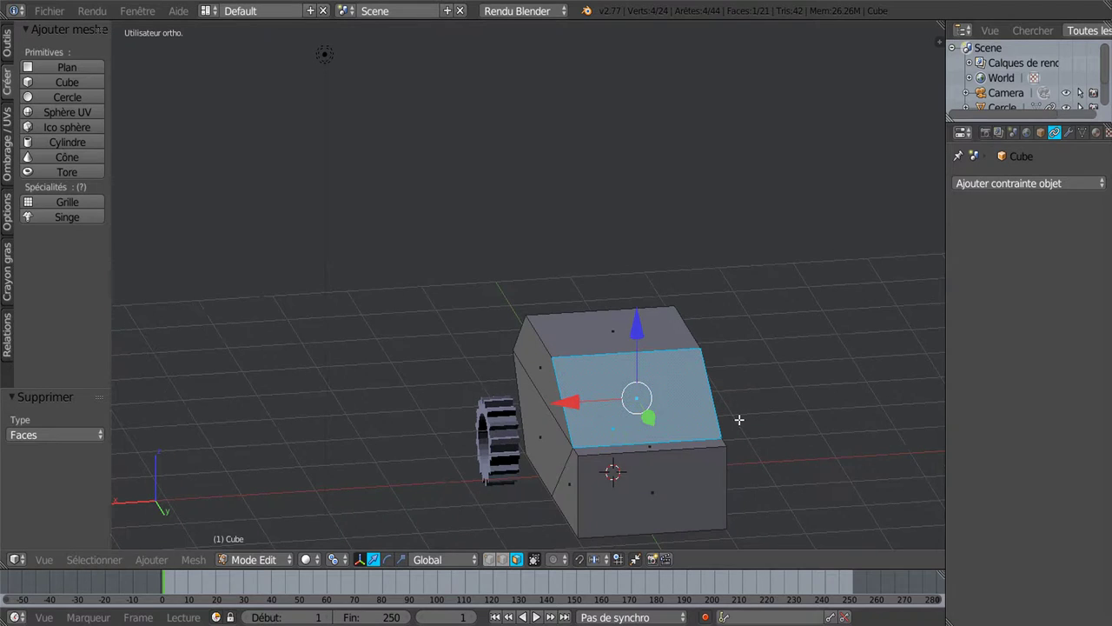
pyautogui.press('ctrl+KP_3')
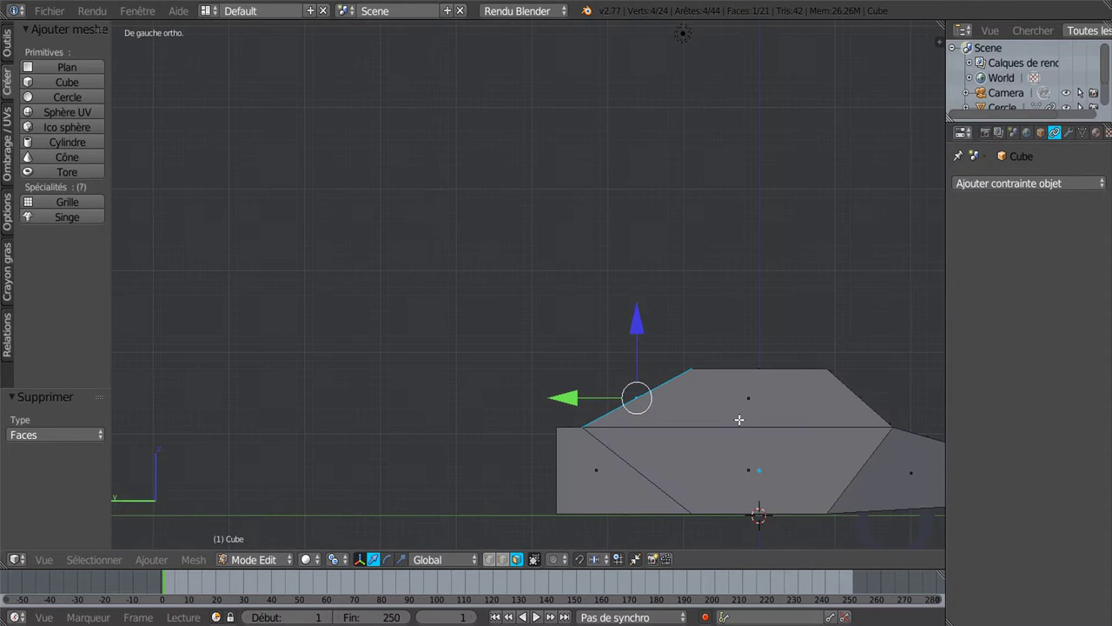
pyautogui.press('ctrl+KP_1')
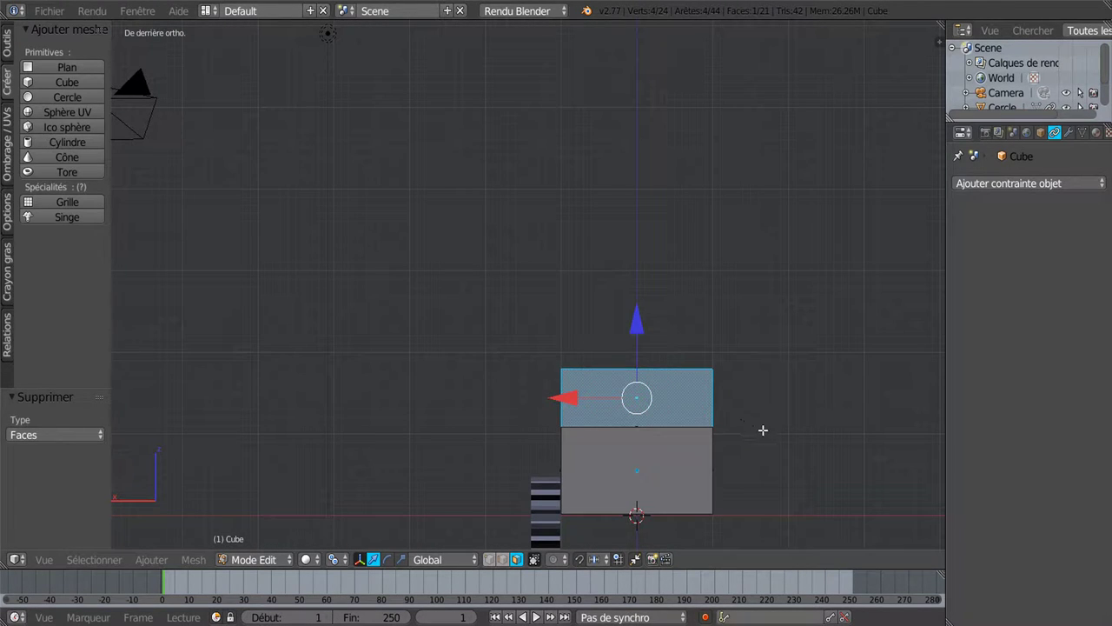
pyautogui.press('i')
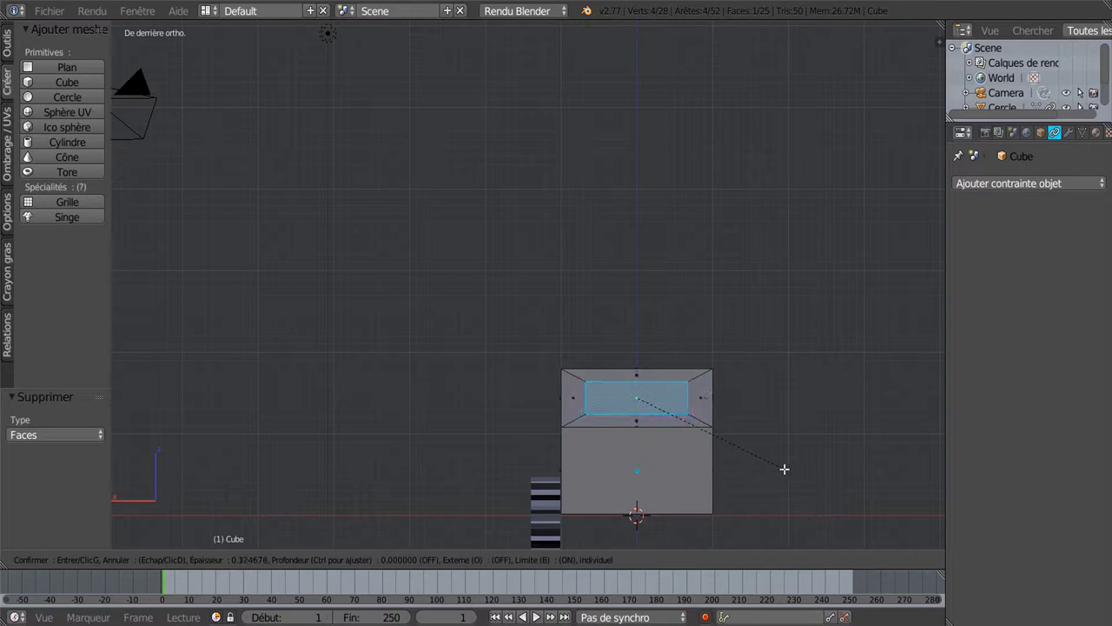
pyautogui.click(782, 467)
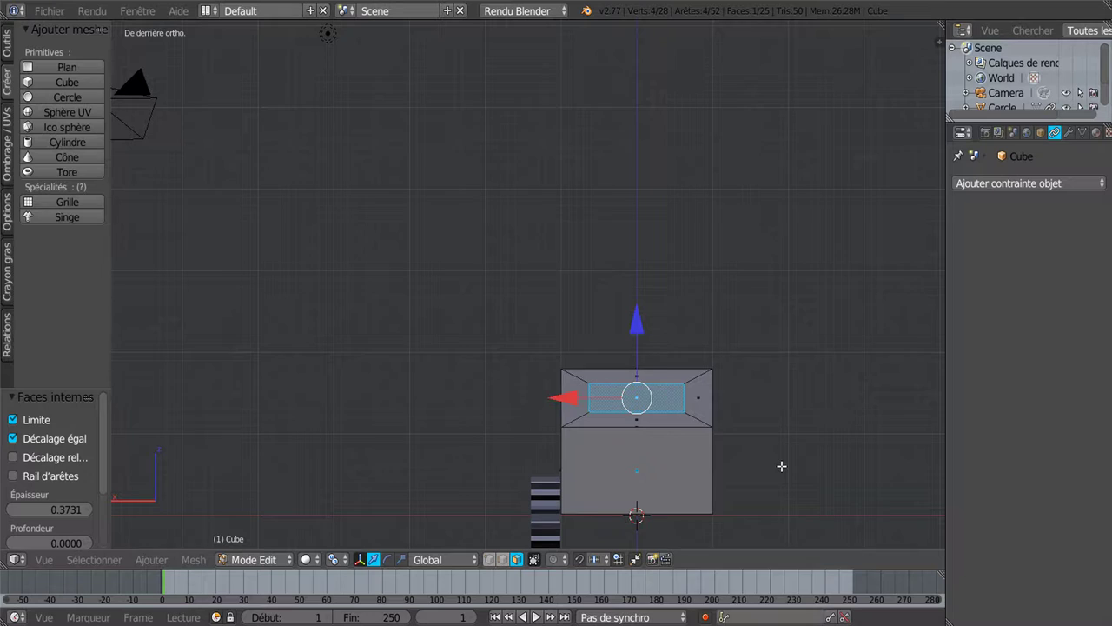
pyautogui.press('x')
pyautogui.click(760, 465)
pyautogui.moveTo(760, 465)
pyautogui.mouseDown(button='middle')
pyautogui.moveTo(765, 476)
pyautogui.moveTo(809, 474)
pyautogui.mouseUp(button='middle')
# Step: In right side view, inset the cabin's side face and delete its centre face
pyautogui.rightClick(573, 420)
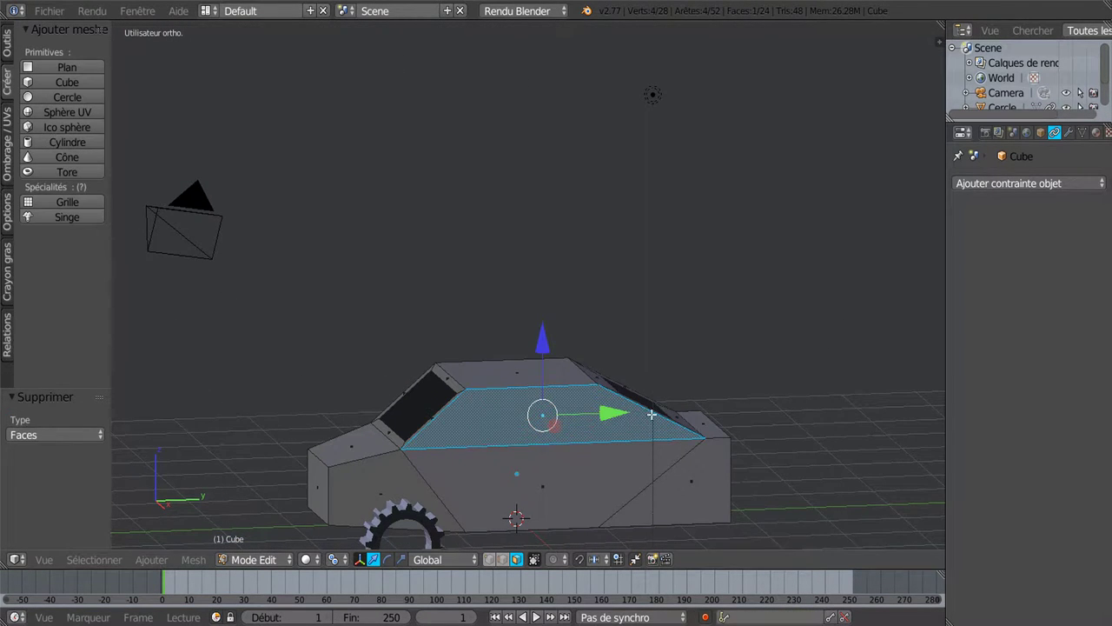
pyautogui.press('KP_1')
pyautogui.press('KP_3')
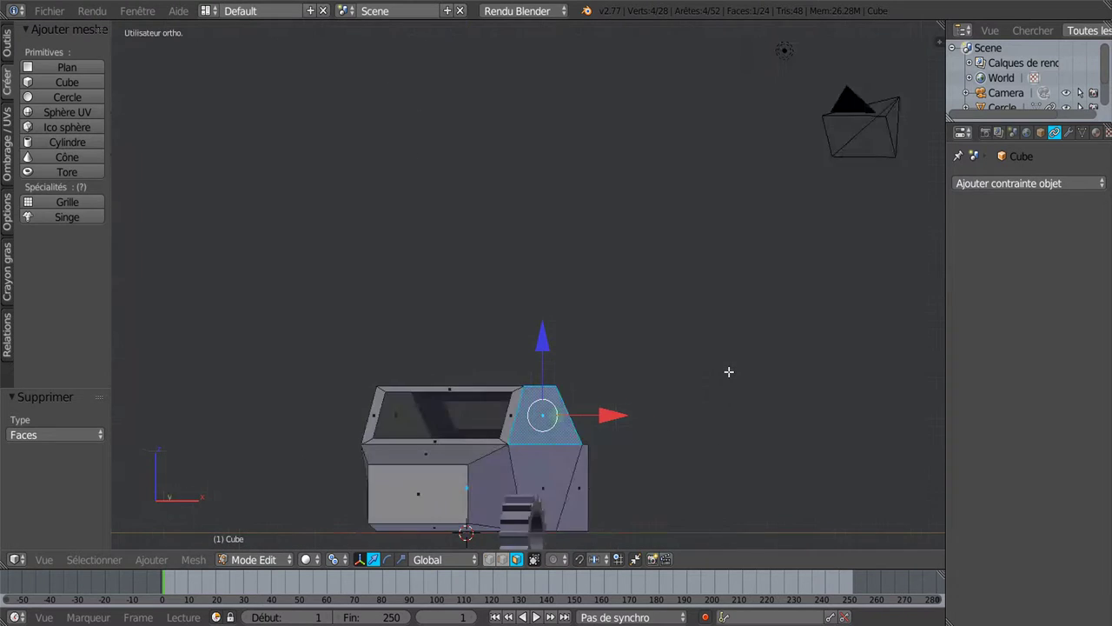
pyautogui.press('i')
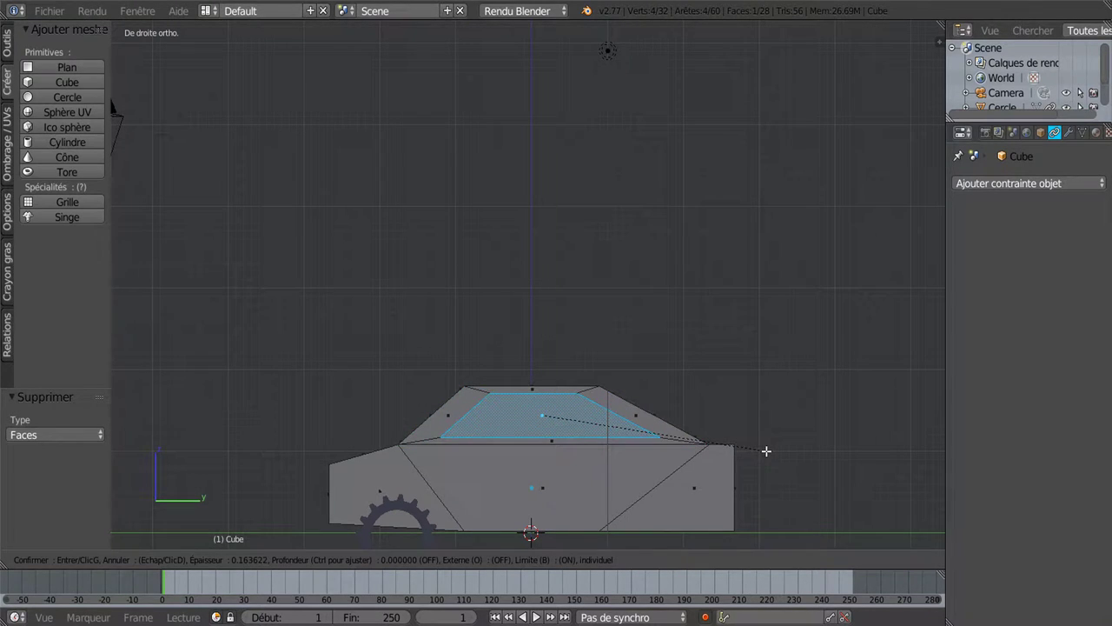
pyautogui.click(792, 452)
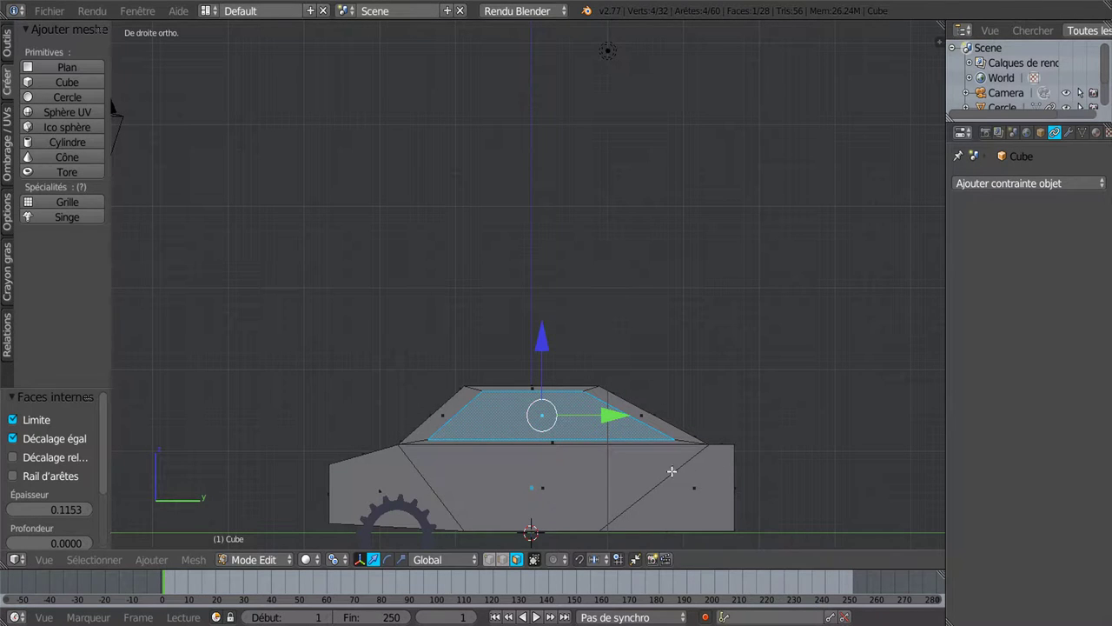
pyautogui.press('x')
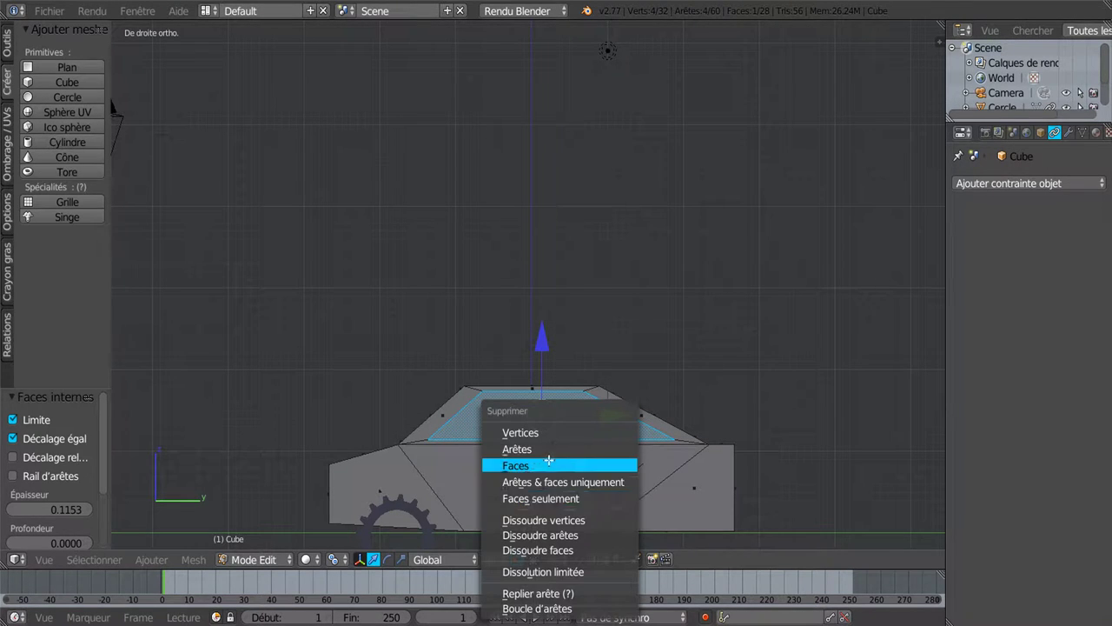
pyautogui.click(549, 463)
pyautogui.moveTo(554, 464)
pyautogui.mouseDown(button='middle')
pyautogui.moveTo(750, 472)
pyautogui.moveTo(705, 462)
pyautogui.mouseUp(button='middle')
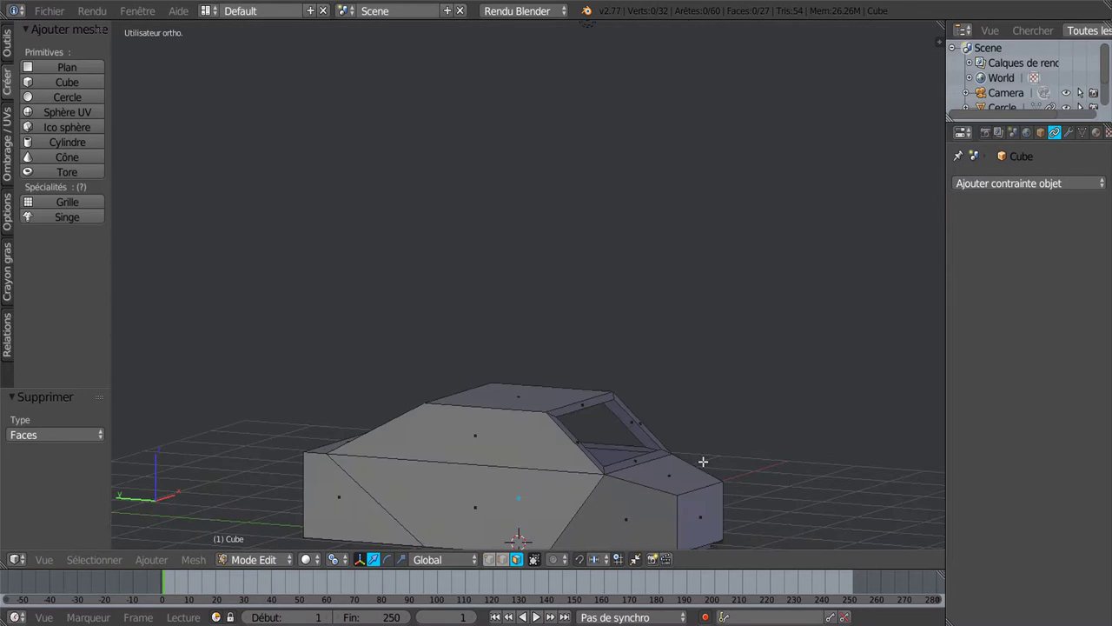
# Step: In left side view, inset the other cabin side face and delete its centre face
pyautogui.rightClick(467, 454)
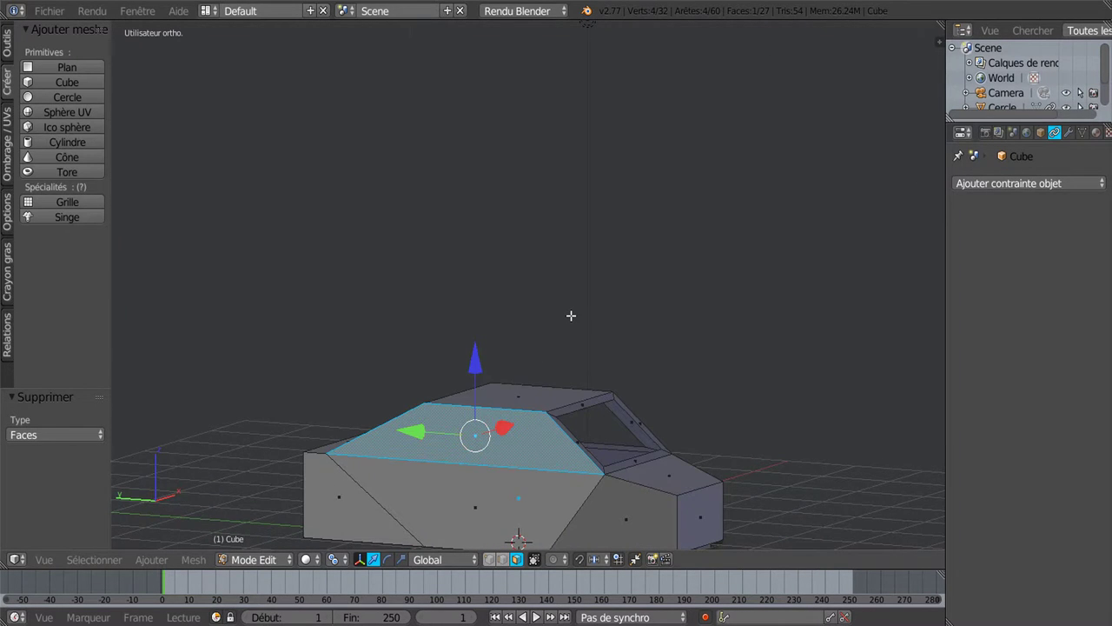
pyautogui.press('ctrl+KP_3')
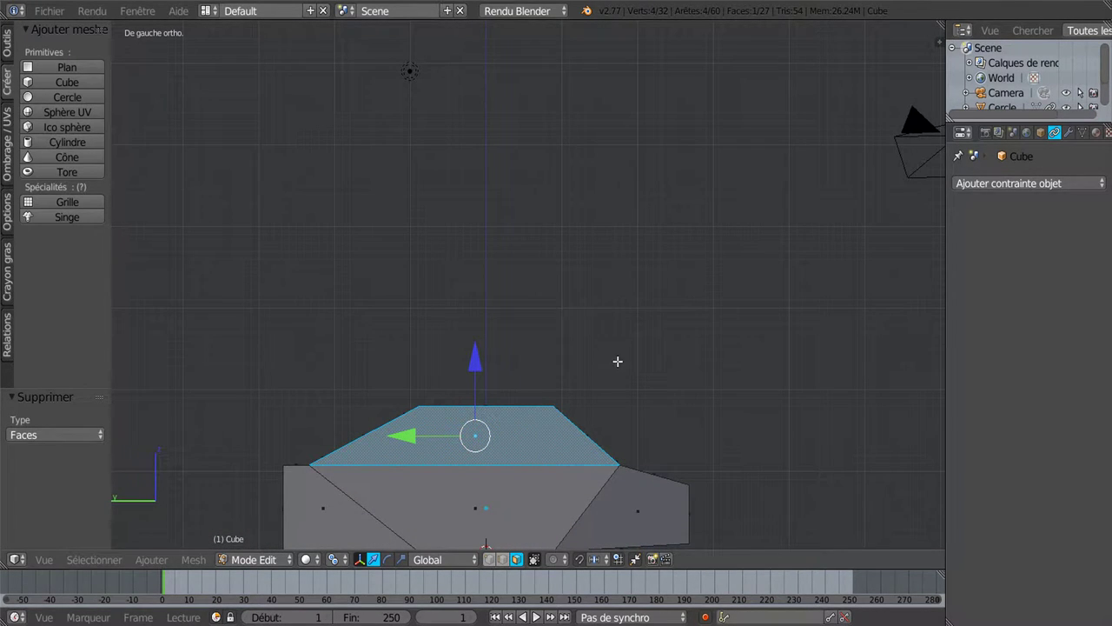
pyautogui.press('i')
pyautogui.click(614, 410)
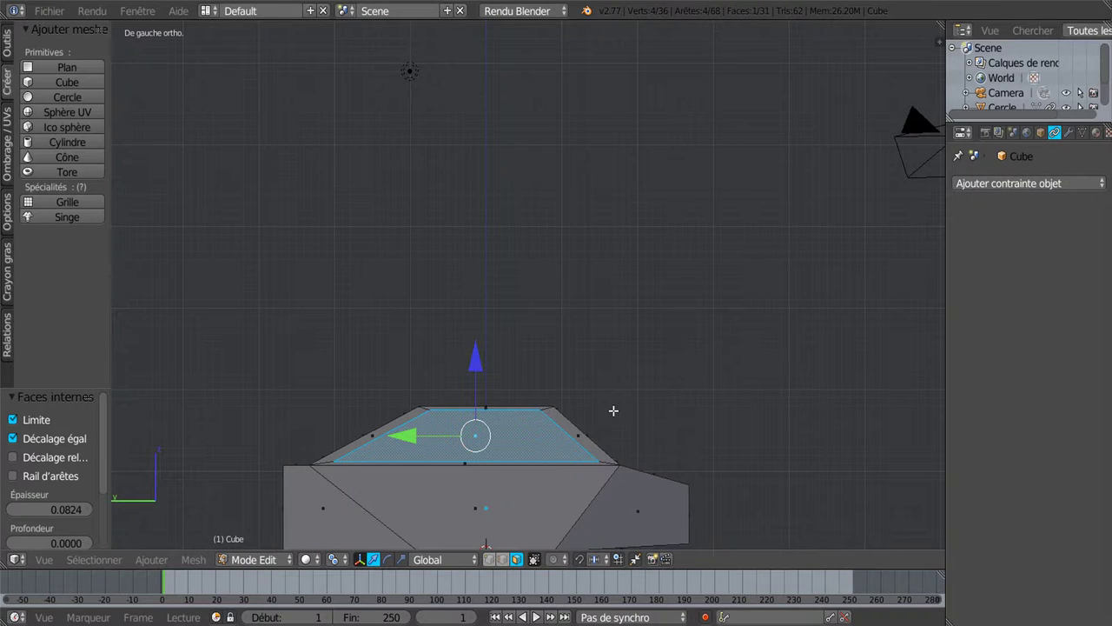
pyautogui.press('x')
pyautogui.click(614, 410)
pyautogui.moveTo(708, 409)
pyautogui.mouseDown(button='middle')
pyautogui.moveTo(454, 447)
pyautogui.moveTo(544, 463)
pyautogui.moveTo(487, 425)
pyautogui.moveTo(534, 454)
pyautogui.moveTo(612, 458)
pyautogui.moveTo(547, 460)
pyautogui.moveTo(600, 457)
pyautogui.mouseUp(button='middle')
pyautogui.press('a')
pyautogui.press('a')
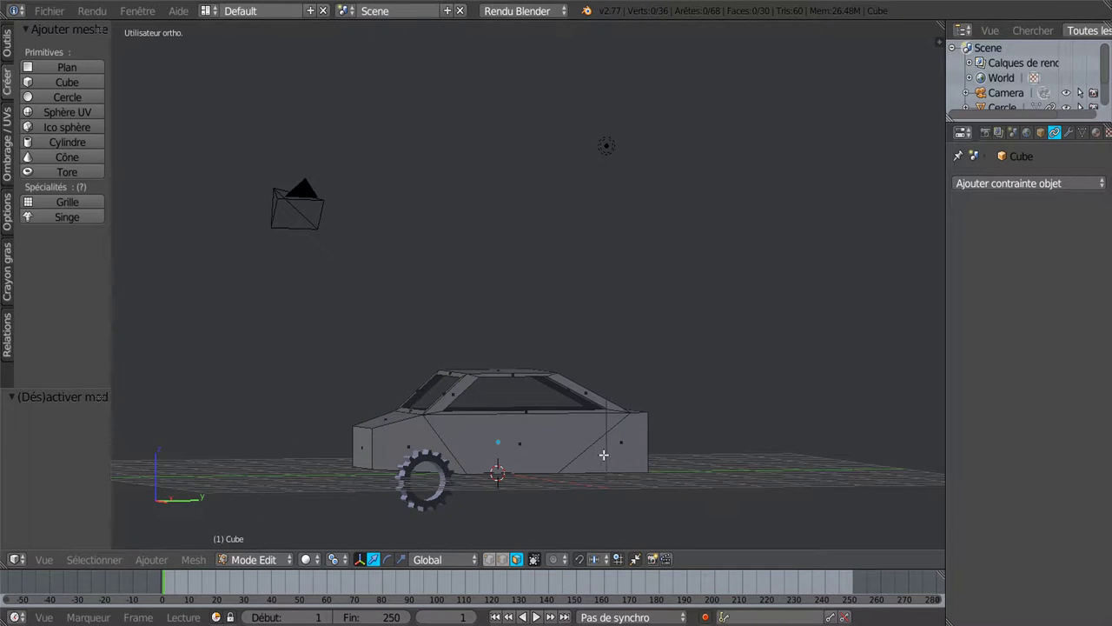
# Step: In Object Mode, give the car body a new material with a yellow diffuse colour
pyautogui.press('Tab')
pyautogui.click(1011, 185)
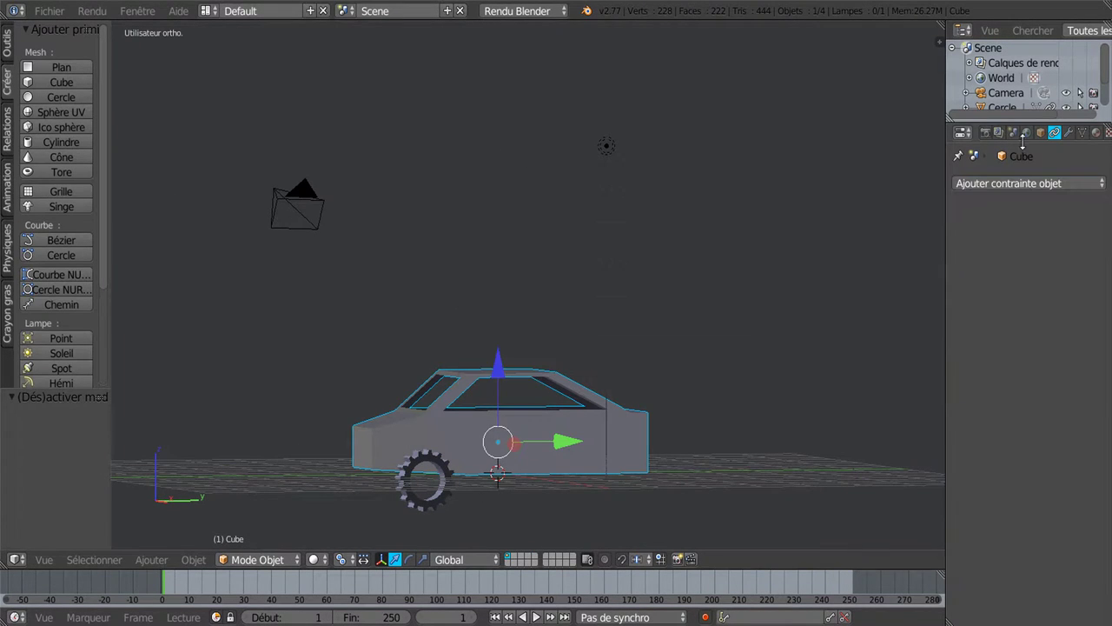
pyautogui.click(1027, 132)
pyautogui.click(1096, 132)
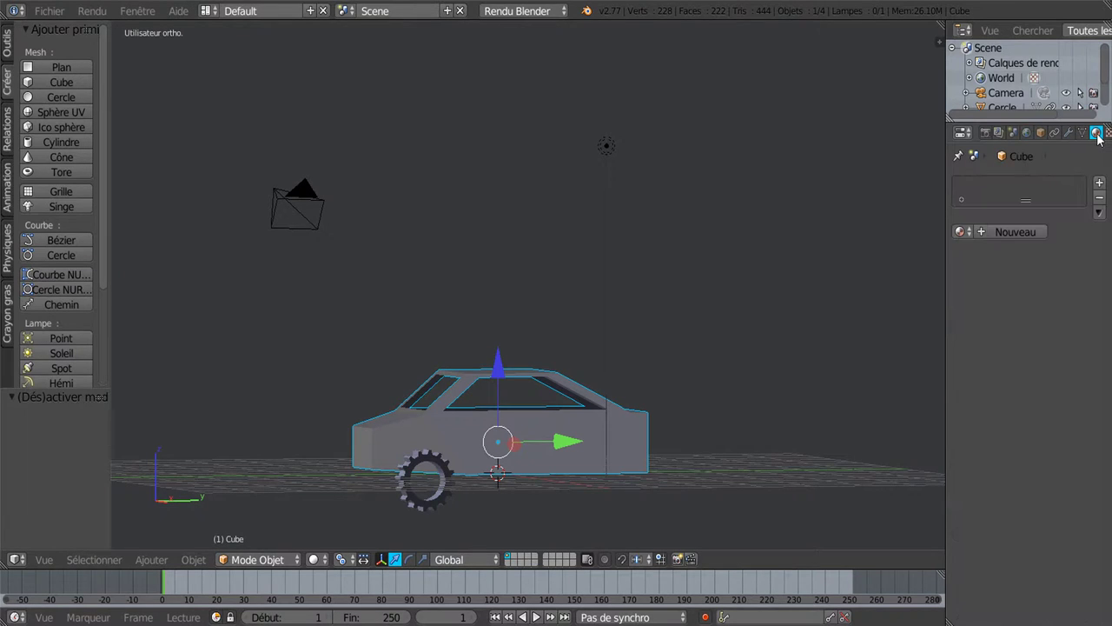
pyautogui.click(1011, 233)
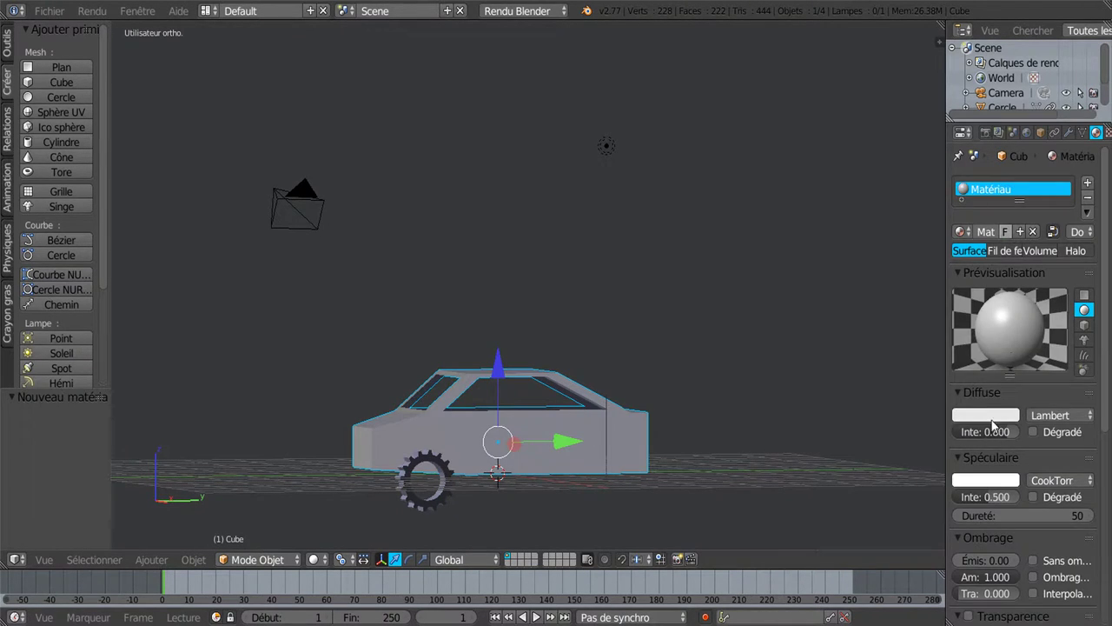
pyautogui.click(992, 421)
pyautogui.click(918, 301)
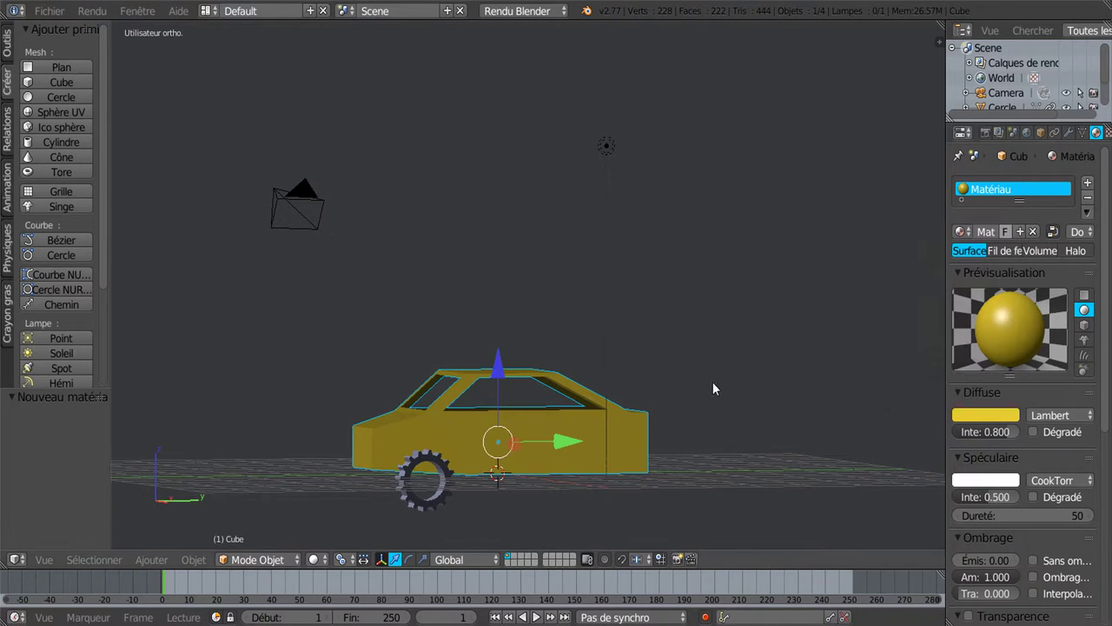
pyautogui.moveTo(712, 382); pyautogui.dragTo(762, 413, button='middle')
# Step: Give the gear wheel its own new material, Matériau.001, with a red diffuse colour
pyautogui.rightClick(476, 515)
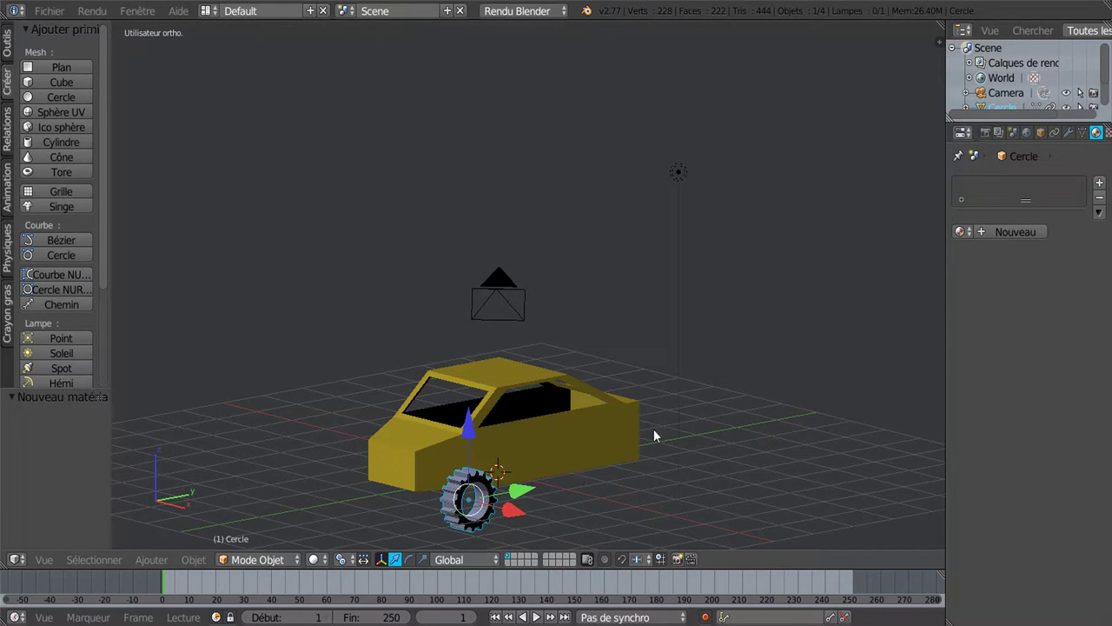
pyautogui.click(1018, 230)
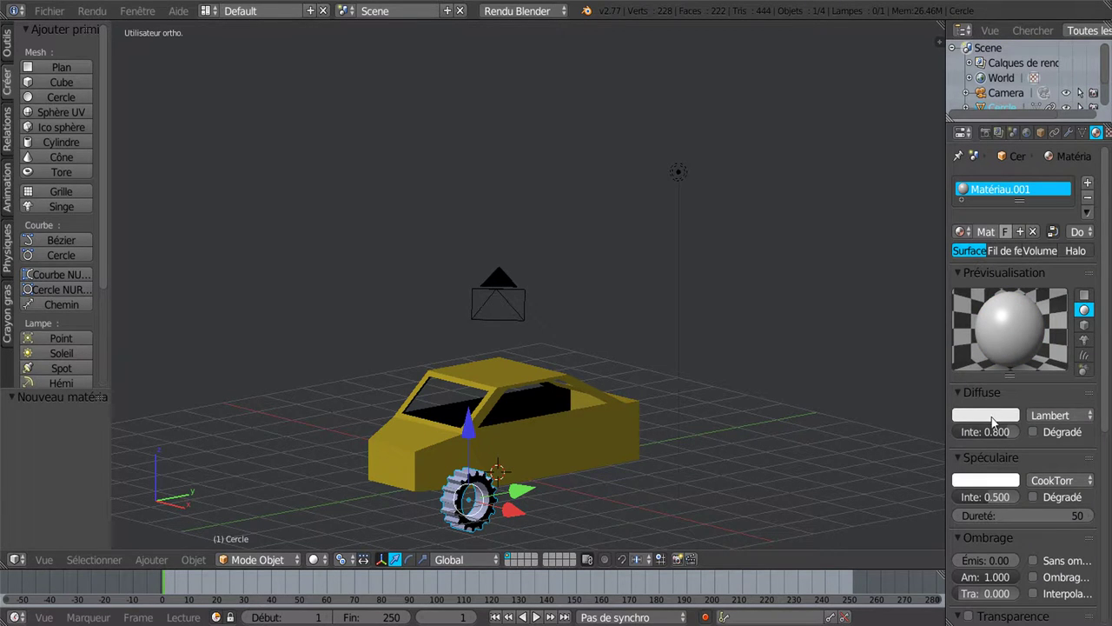
pyautogui.click(992, 415)
pyautogui.click(954, 304)
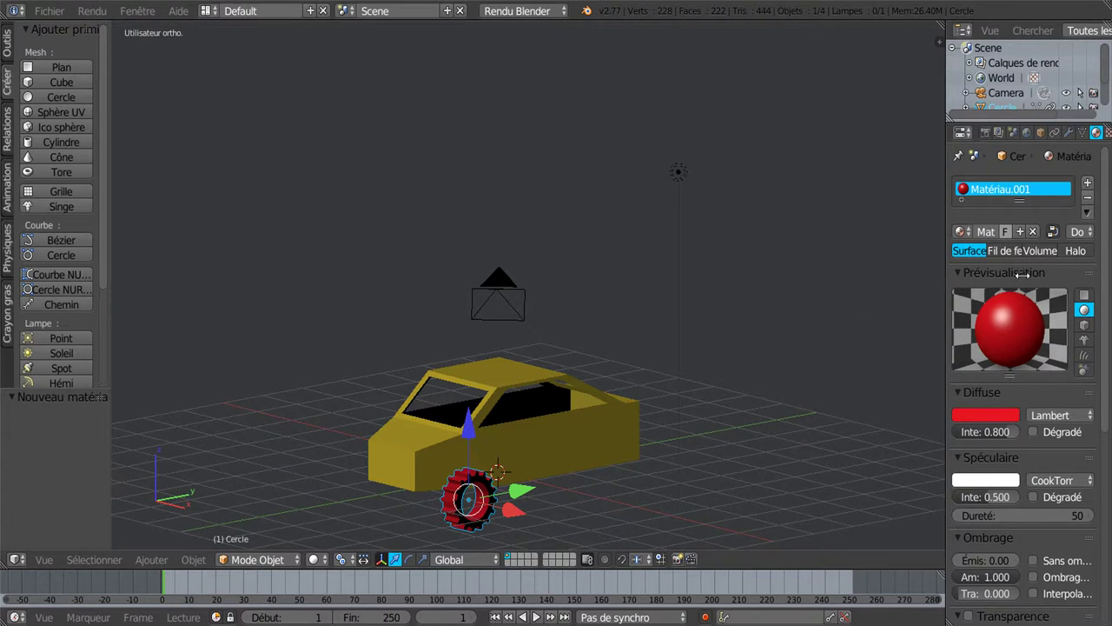
pyautogui.moveTo(947, 282); pyautogui.dragTo(1058, 271)
pyautogui.scroll(-2, 877, 374)
pyautogui.keyDown('shift'); pyautogui.moveTo(776, 417); pyautogui.dragTo(753, 347, button='middle'); pyautogui.keyUp('shift')
pyautogui.scroll(1, 521, 439)
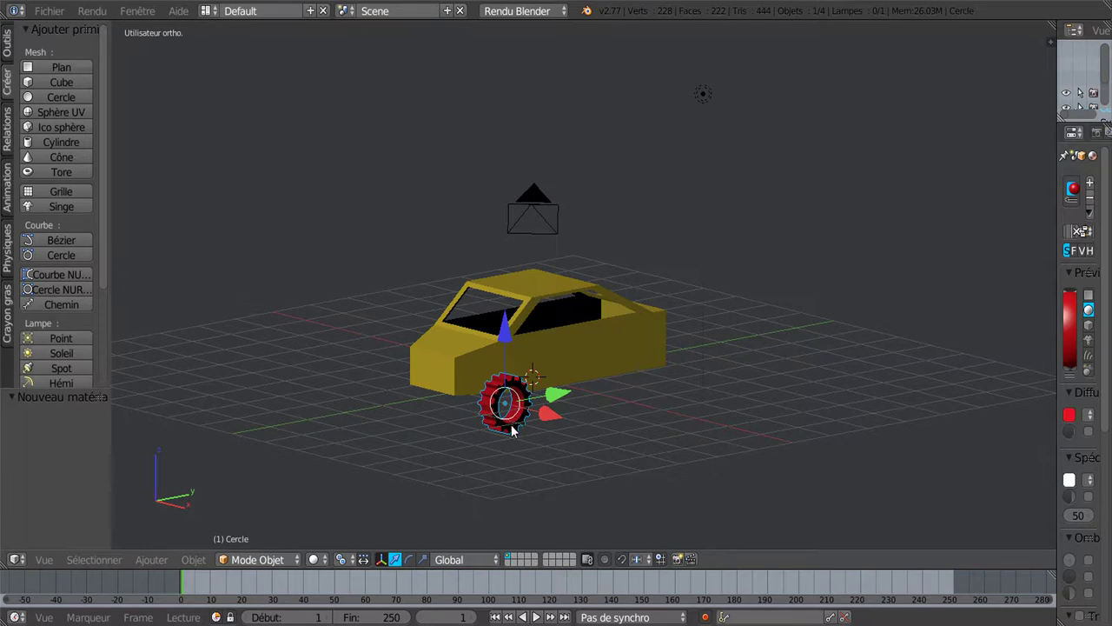
# Step: Scale up the red gear and move it along X, Y and Z beside the car body
pyautogui.press('s')
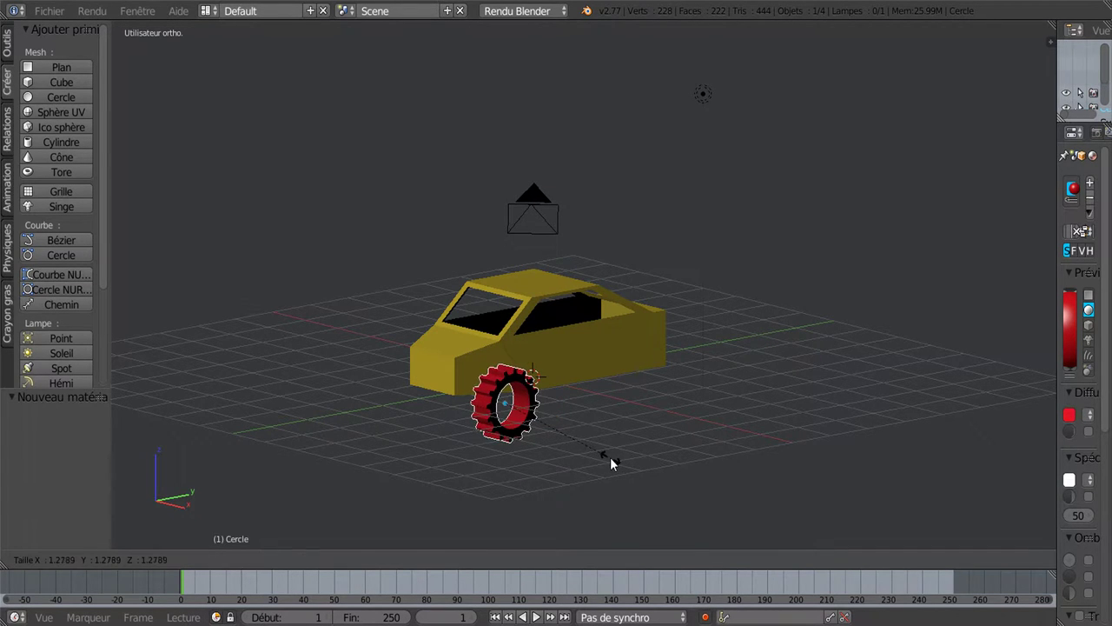
pyautogui.click(610, 457)
pyautogui.moveTo(645, 428); pyautogui.dragTo(588, 432, button='middle')
pyautogui.moveTo(577, 400); pyautogui.dragTo(589, 402)
pyautogui.moveTo(589, 402)
pyautogui.mouseDown(button='middle')
pyautogui.moveTo(739, 424)
pyautogui.moveTo(742, 441)
pyautogui.moveTo(583, 444)
pyautogui.mouseUp(button='middle')
pyautogui.moveTo(560, 356); pyautogui.dragTo(562, 361)
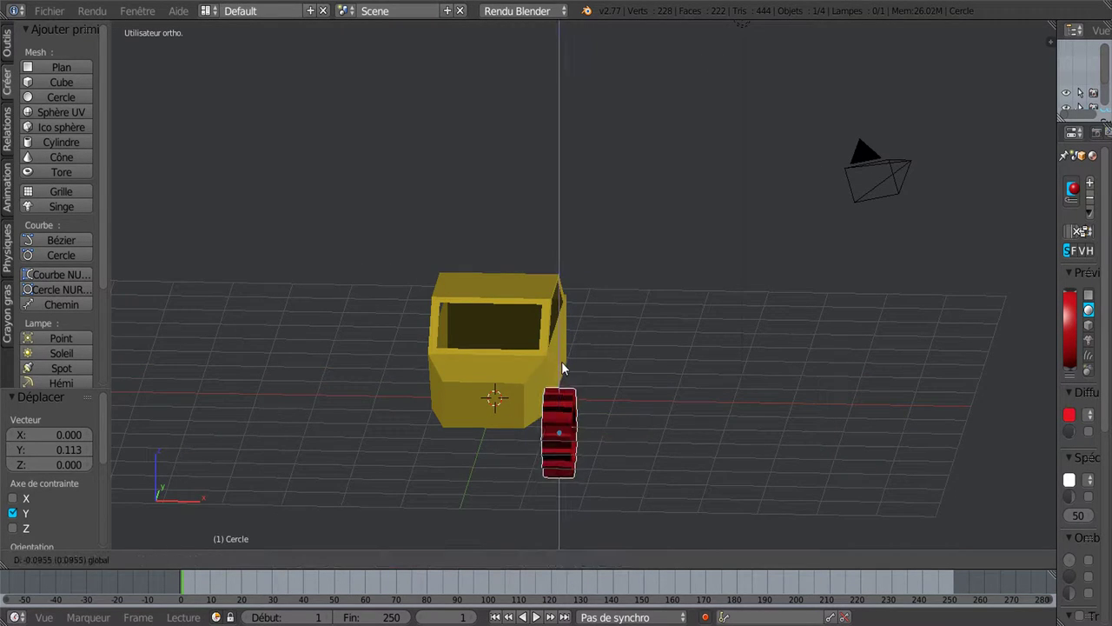
pyautogui.moveTo(626, 434); pyautogui.dragTo(628, 427)
pyautogui.moveTo(562, 359); pyautogui.dragTo(562, 354)
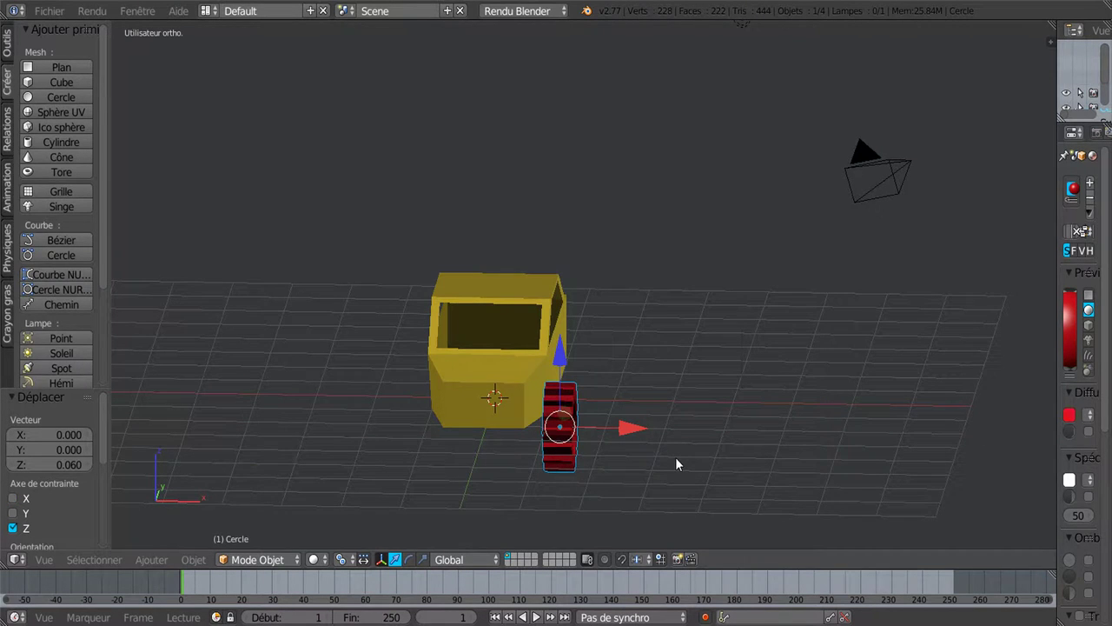
# Step: Rotate the gear around X and Z so it stands upright against the car's side
pyautogui.press('r')
pyautogui.press('y')
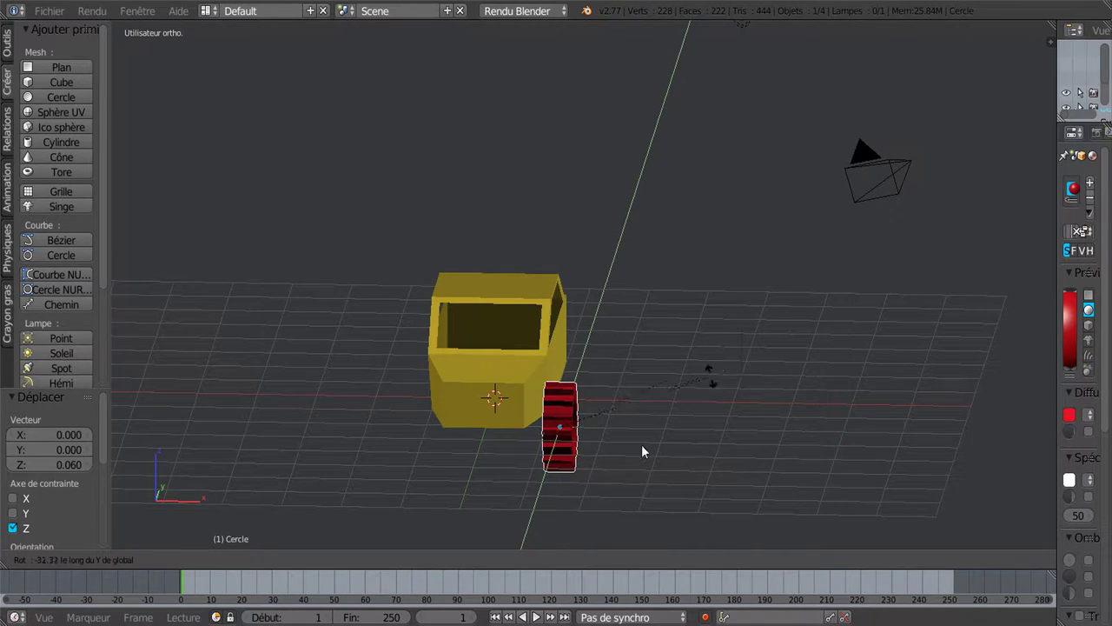
pyautogui.click(641, 451)
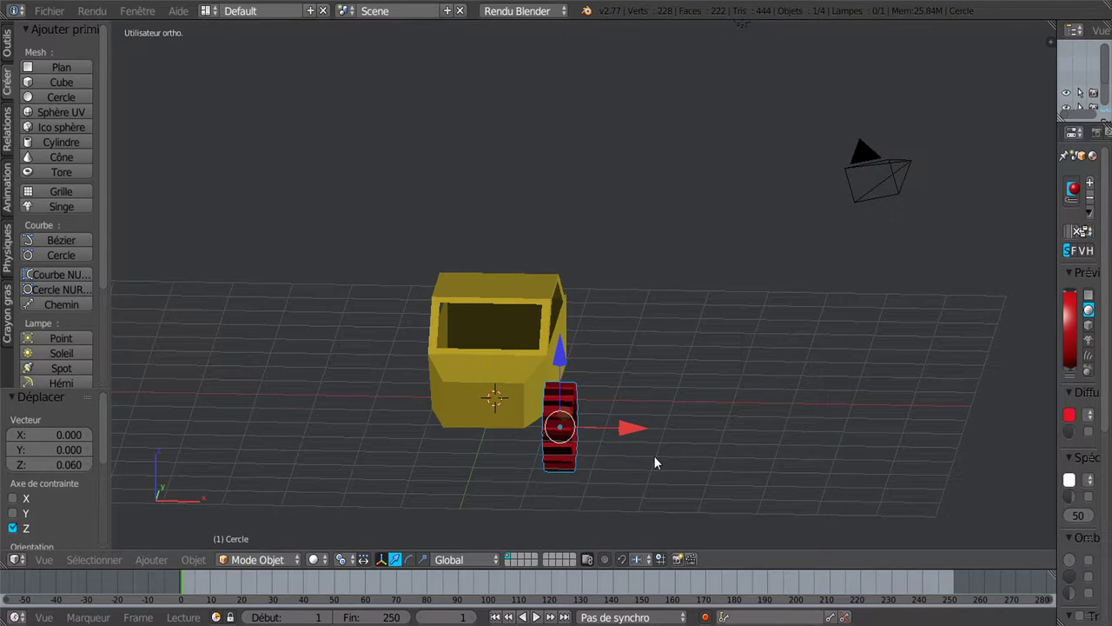
pyautogui.press('r')
pyautogui.press('x')
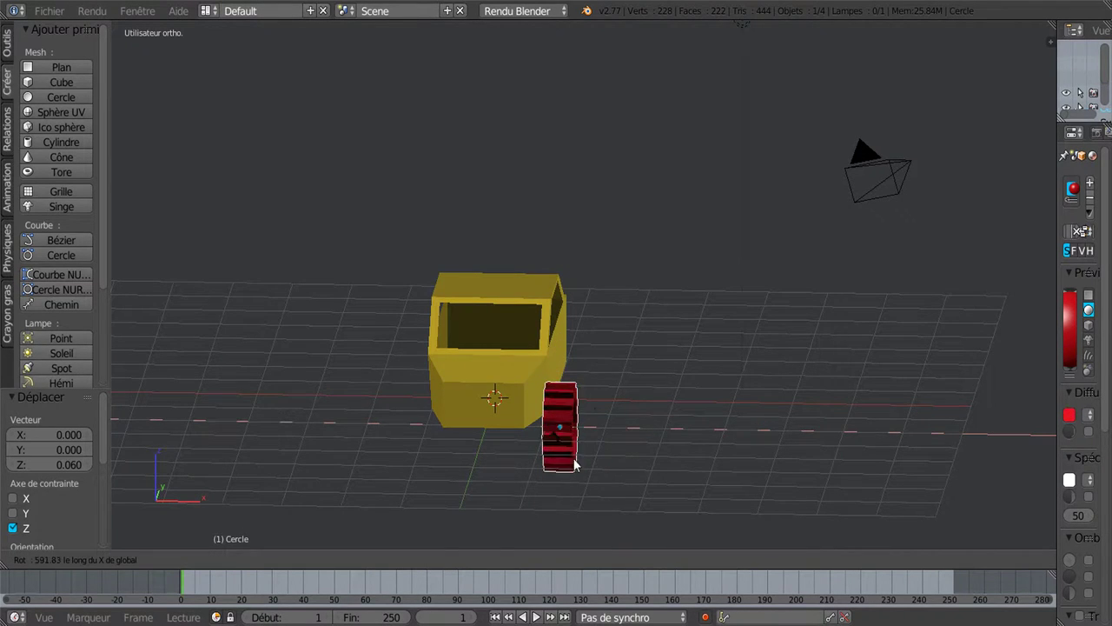
pyautogui.click(615, 438)
pyautogui.moveTo(642, 472); pyautogui.dragTo(588, 485, button='middle')
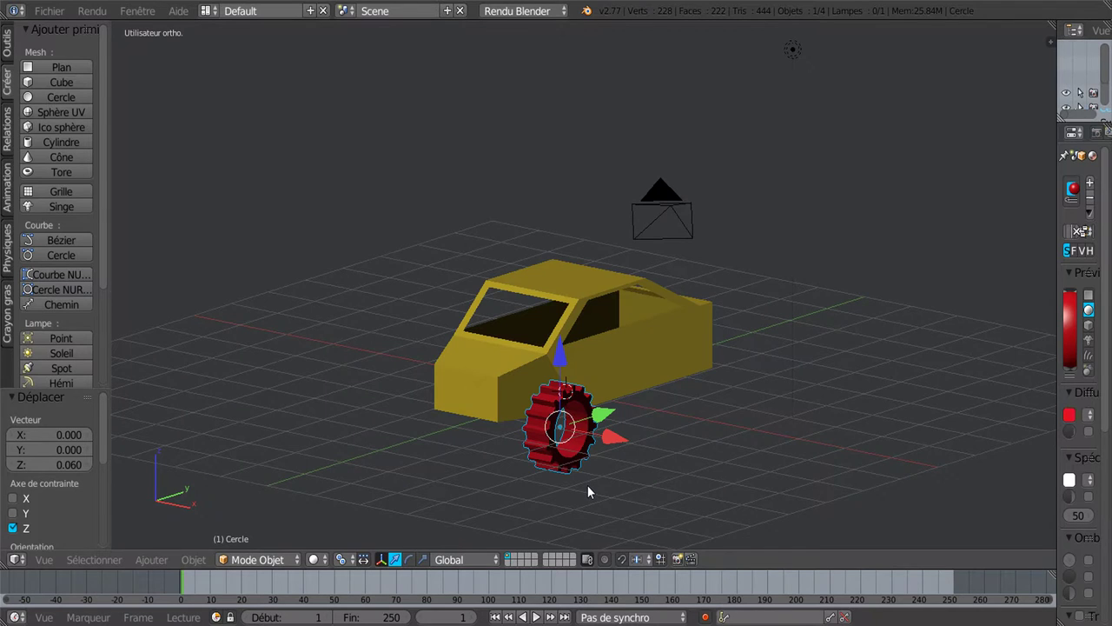
pyautogui.press('r')
pyautogui.press('z')
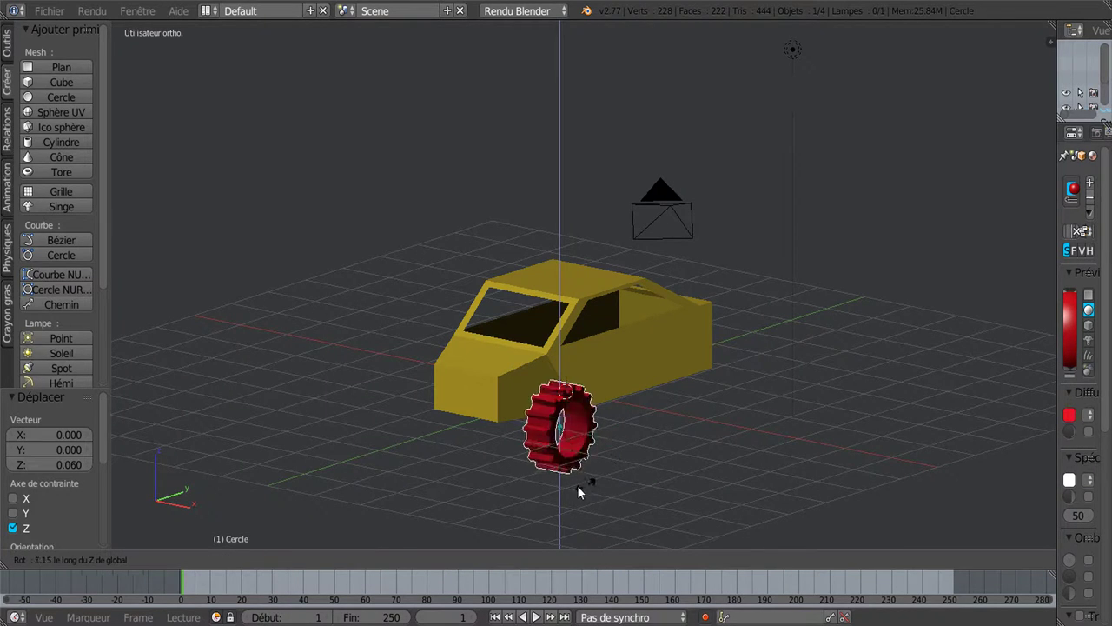
pyautogui.click(613, 455)
pyautogui.moveTo(613, 454); pyautogui.dragTo(687, 457, button='middle')
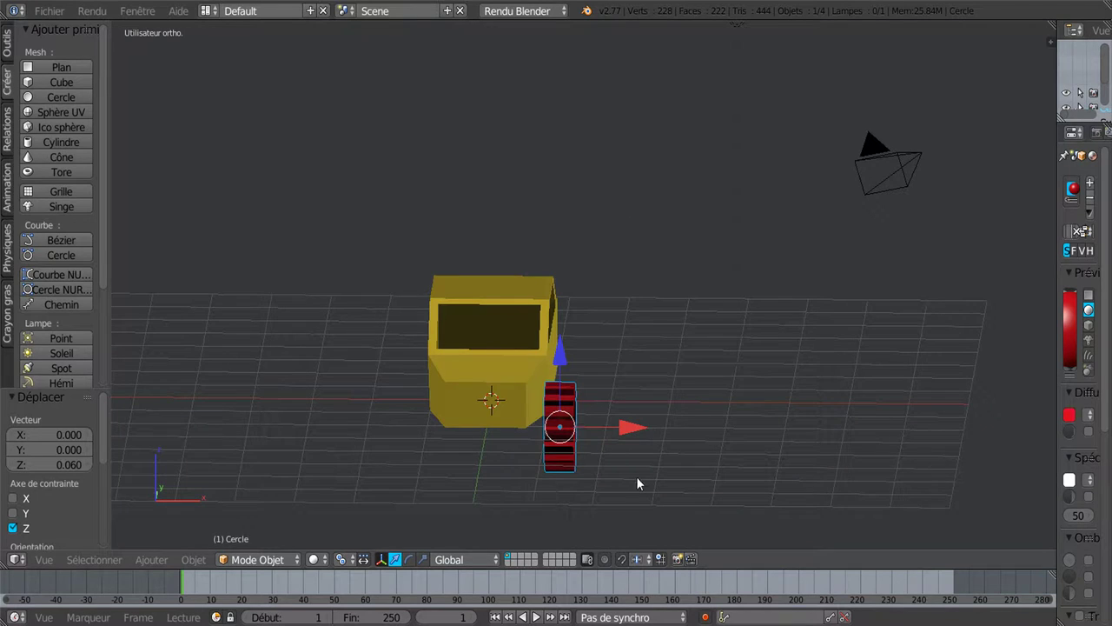
# Step: Duplicate the red gear and slide the copy along X to a new wheel position
pyautogui.hotkey('shift', 'd')
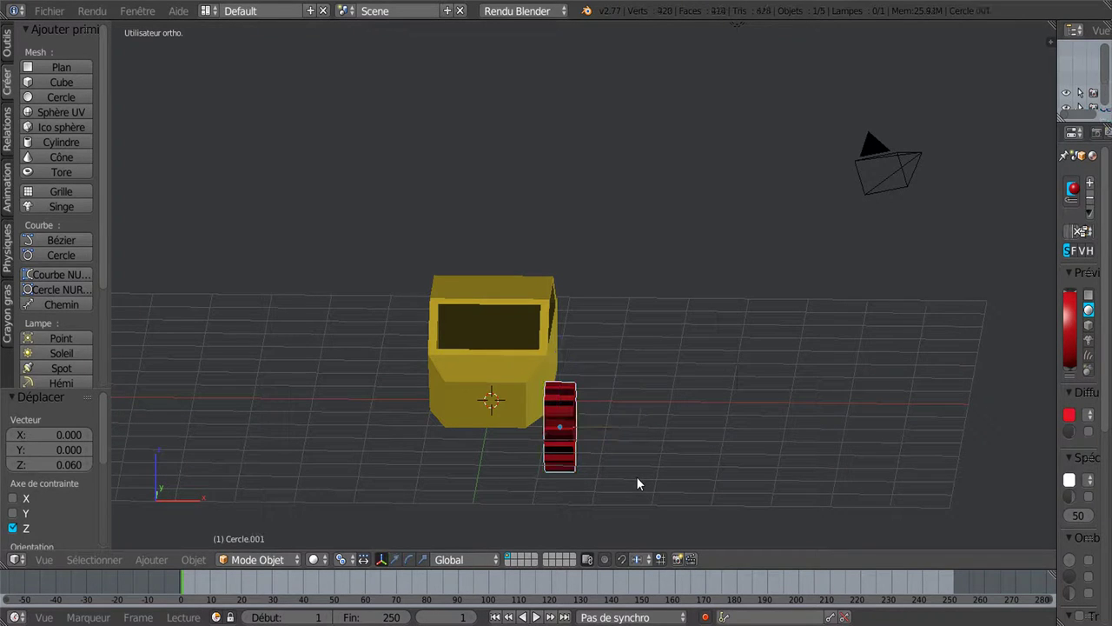
pyautogui.rightClick(636, 476)
pyautogui.press('g')
pyautogui.press('x')
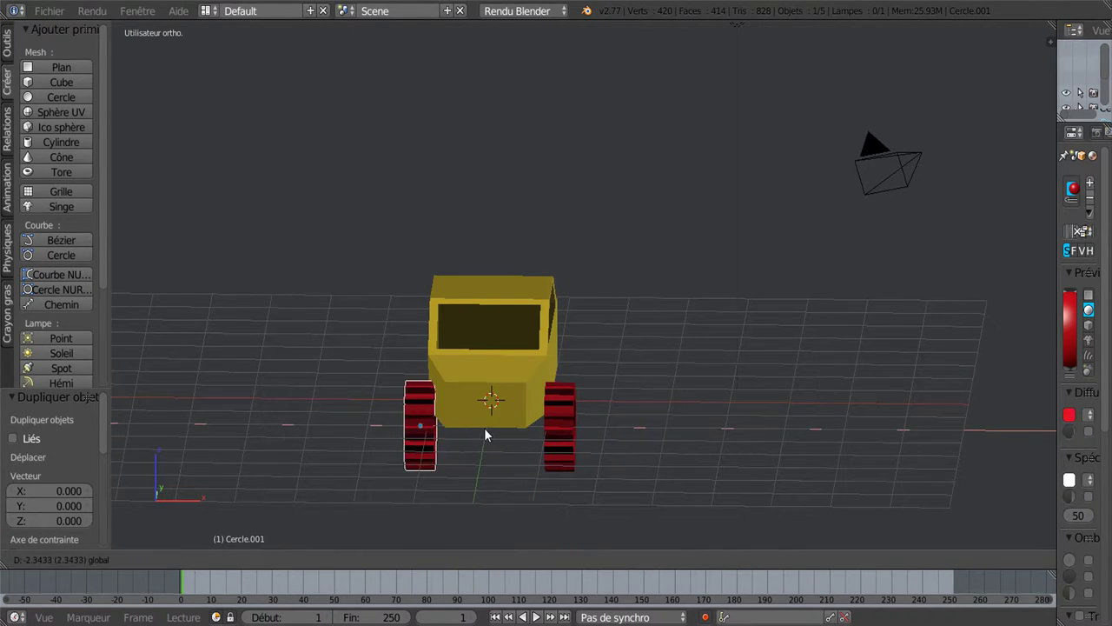
pyautogui.click(482, 428)
pyautogui.moveTo(535, 436)
pyautogui.mouseDown(button='middle')
pyautogui.moveTo(533, 484)
pyautogui.moveTo(479, 458)
pyautogui.mouseUp(button='middle')
pyautogui.click(483, 426)
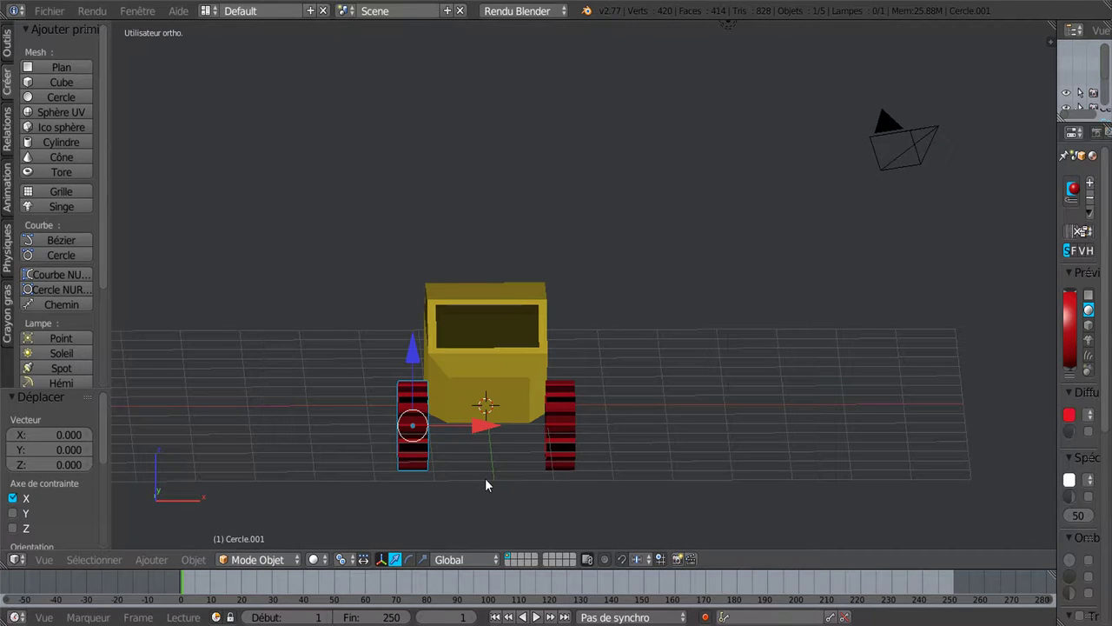
# Step: Inspect the copied wheel from several angles, then select the original gear wheel
pyautogui.press('r')
pyautogui.press('y')
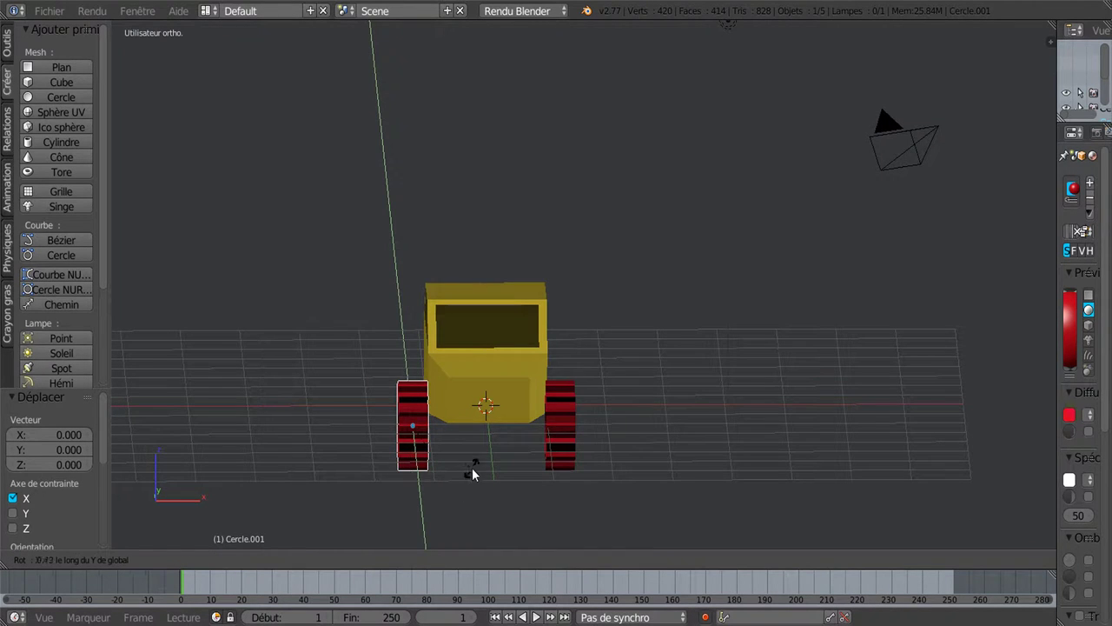
pyautogui.press('Escape')
pyautogui.moveTo(519, 462)
pyautogui.mouseDown(button='middle')
pyautogui.moveTo(499, 484)
pyautogui.moveTo(471, 492)
pyautogui.mouseUp(button='middle')
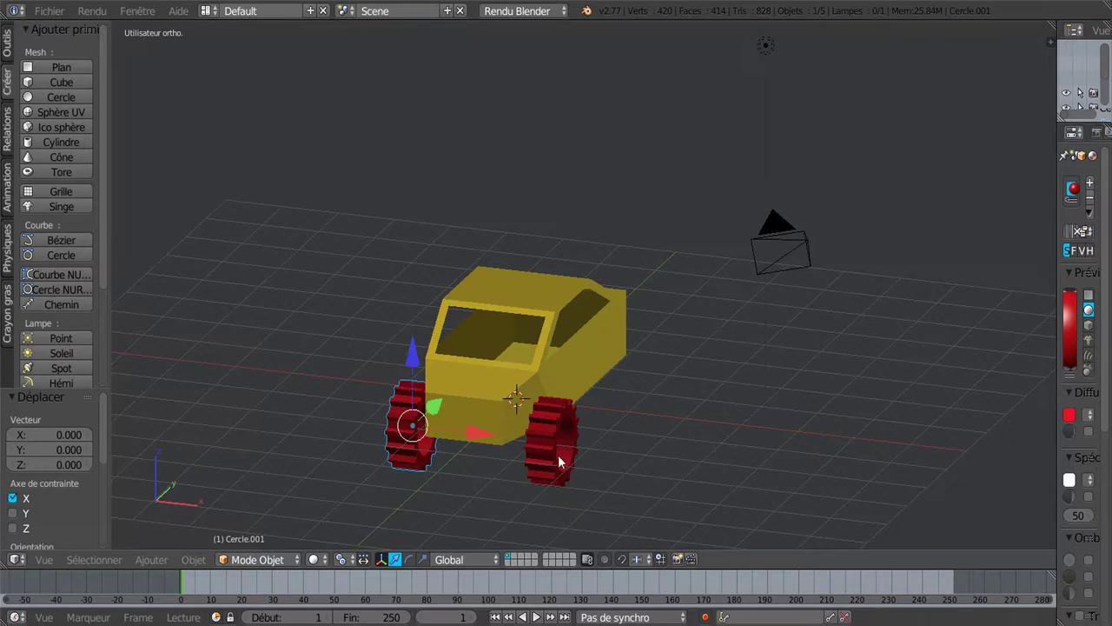
pyautogui.moveTo(562, 460)
pyautogui.mouseDown(button='middle')
pyautogui.moveTo(629, 466)
pyautogui.moveTo(592, 467)
pyautogui.mouseUp(button='middle')
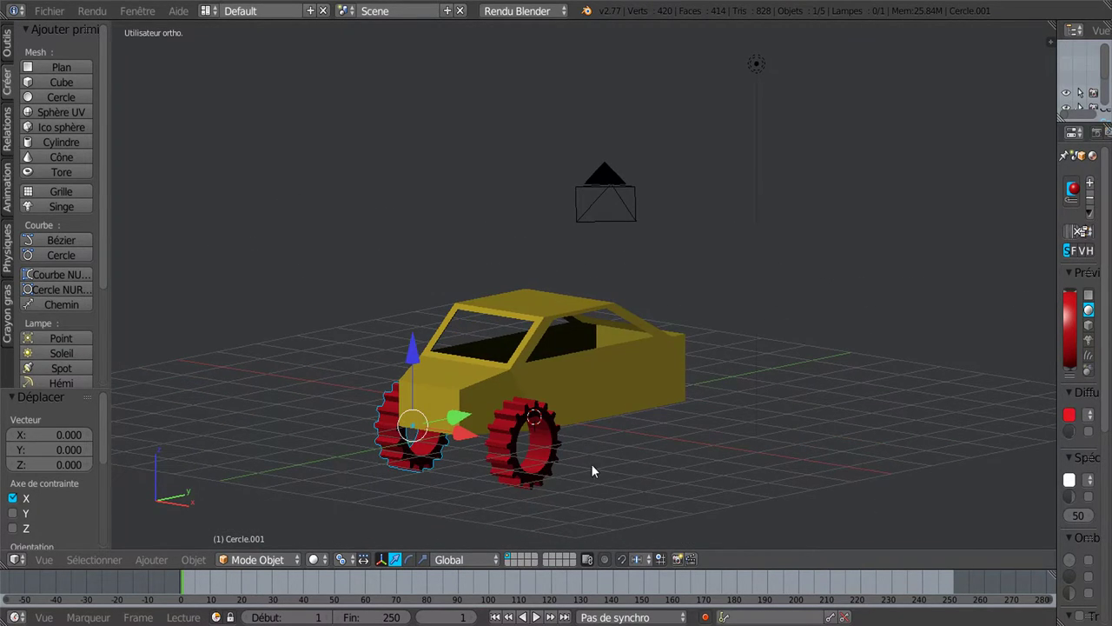
pyautogui.rightClick(502, 440)
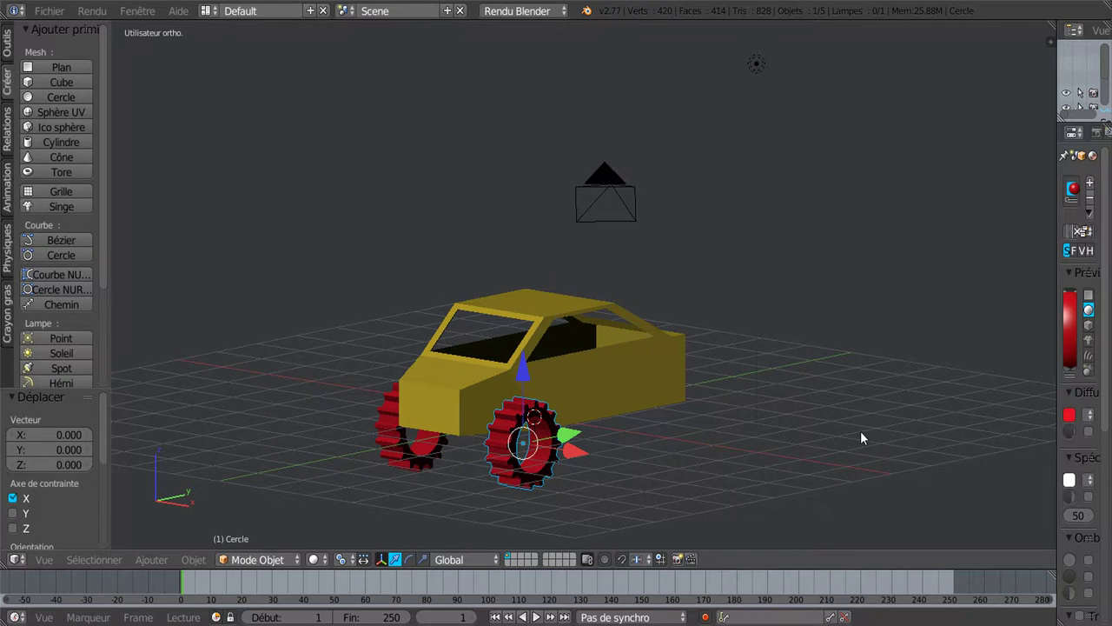
# Step: Rename the original gear wheel 'Cercle' to '1' in the N sidebar
pyautogui.press('n')
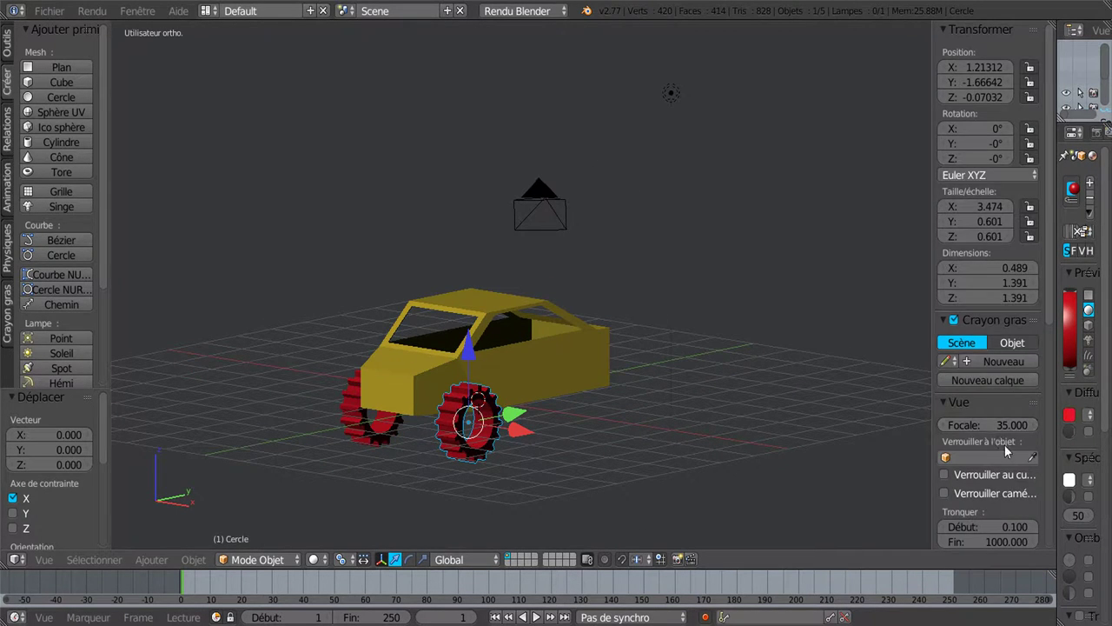
pyautogui.scroll(-2, 1004, 444)
pyautogui.scroll(-2, 999, 455)
pyautogui.scroll(-2, 998, 454)
pyautogui.scroll(-2, 998, 454)
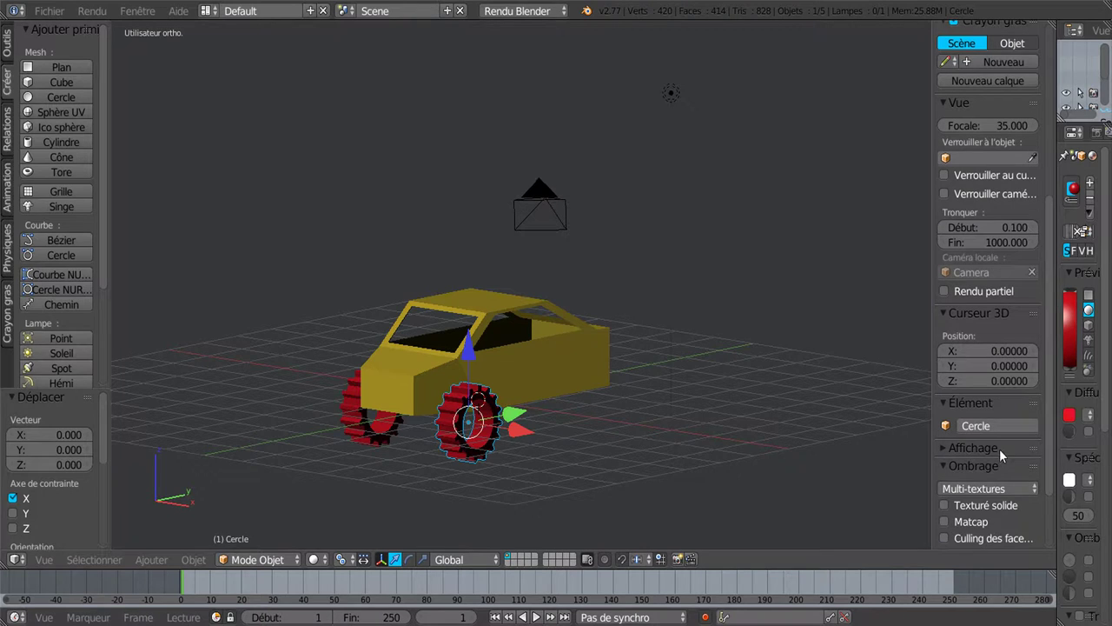
pyautogui.click(985, 426)
pyautogui.write('1')
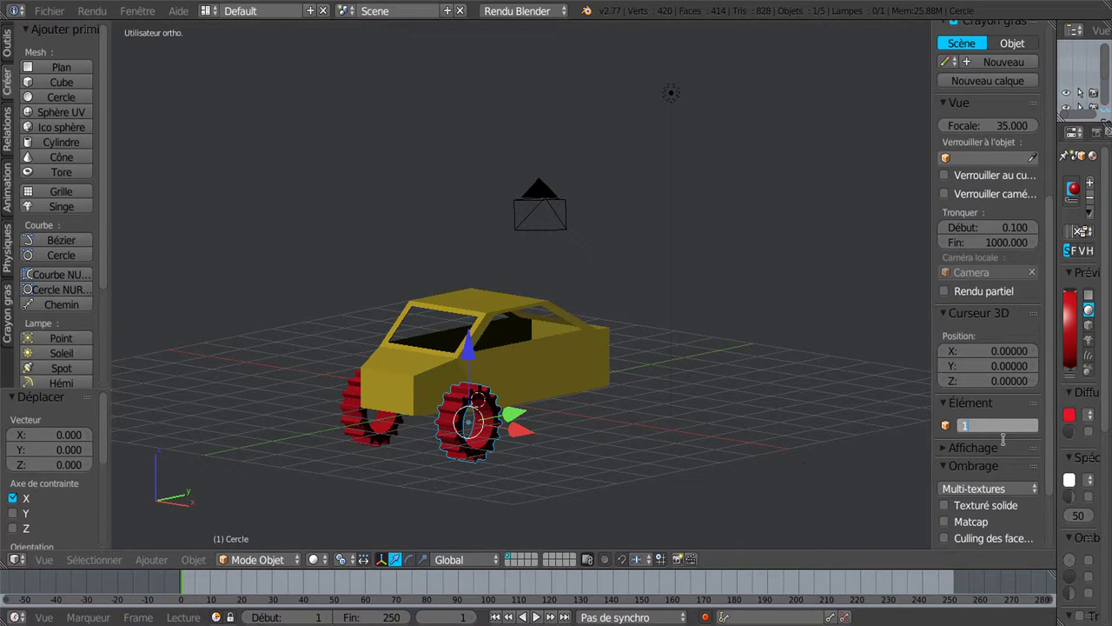
pyautogui.press('Return')
# Step: Rename the other wheel 'Cercle.001' to '2' and widen the side panels
pyautogui.rightClick(369, 425)
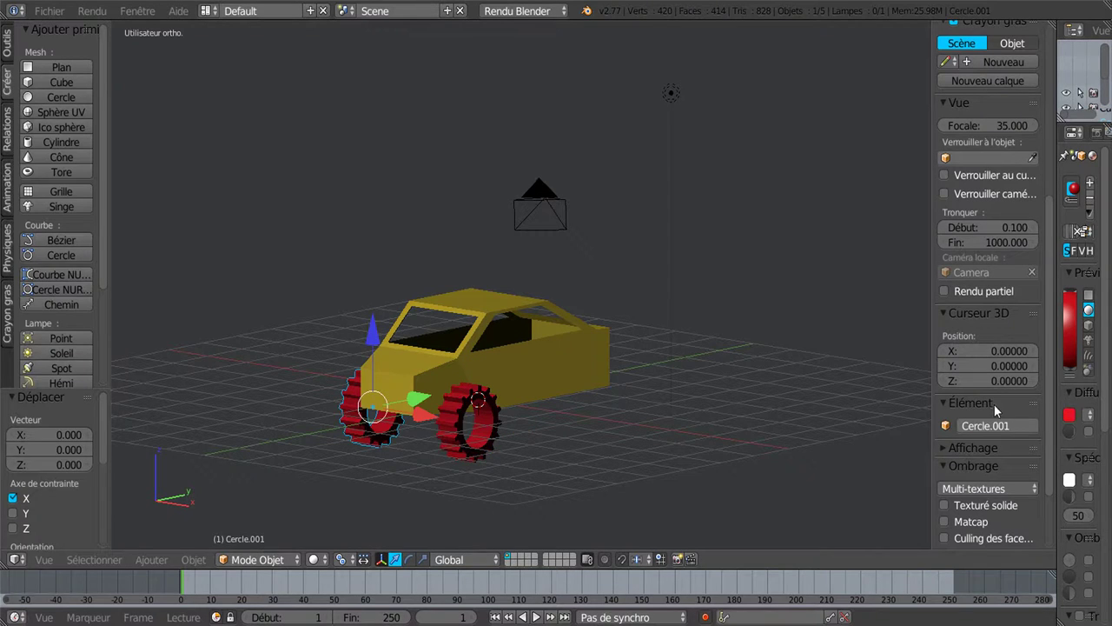
pyautogui.click(1012, 426)
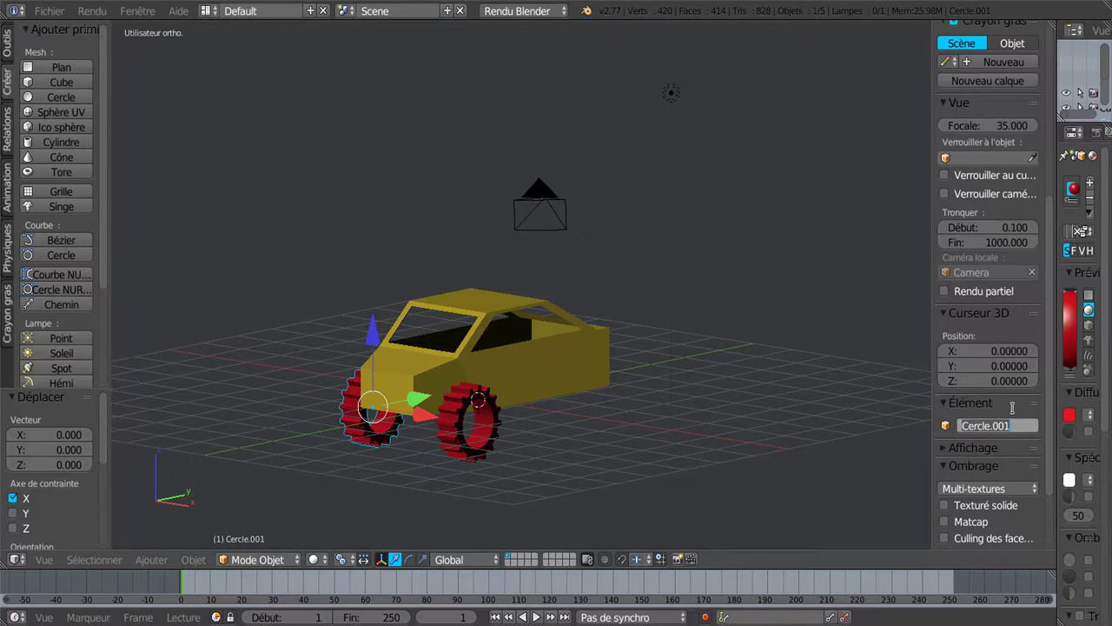
pyautogui.write('2')
pyautogui.press('Return')
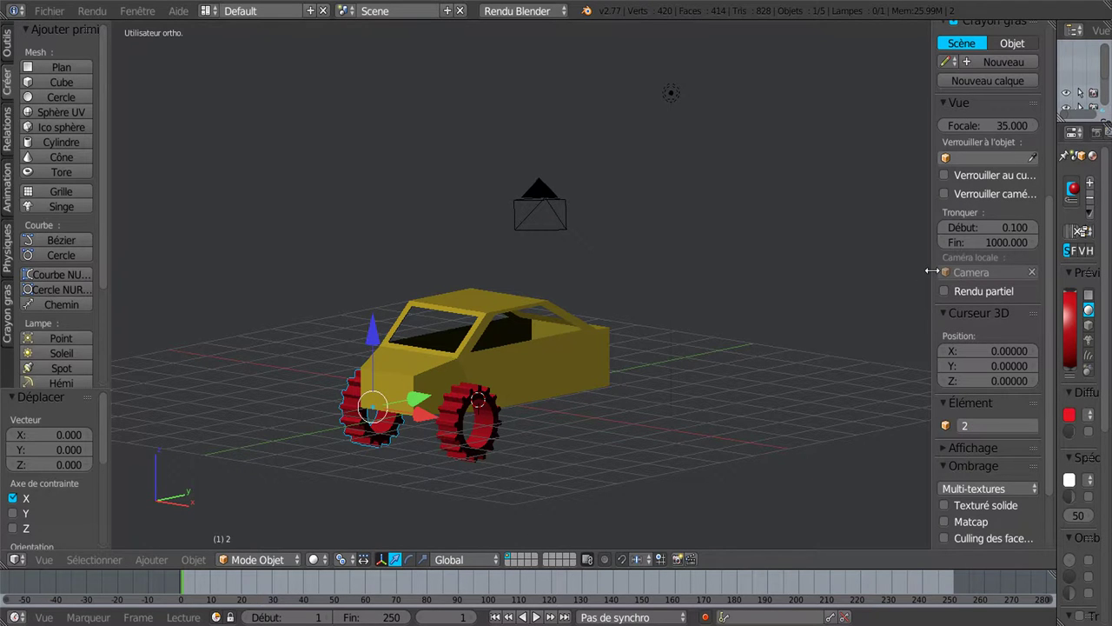
pyautogui.moveTo(928, 271); pyautogui.dragTo(874, 271)
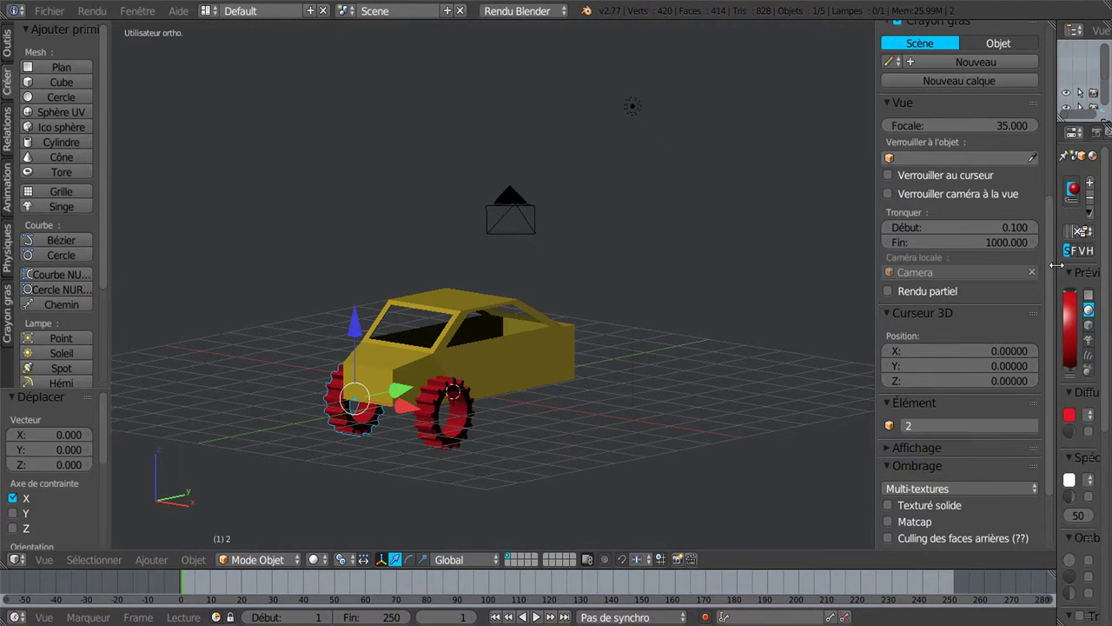
pyautogui.moveTo(1056, 270); pyautogui.dragTo(918, 270)
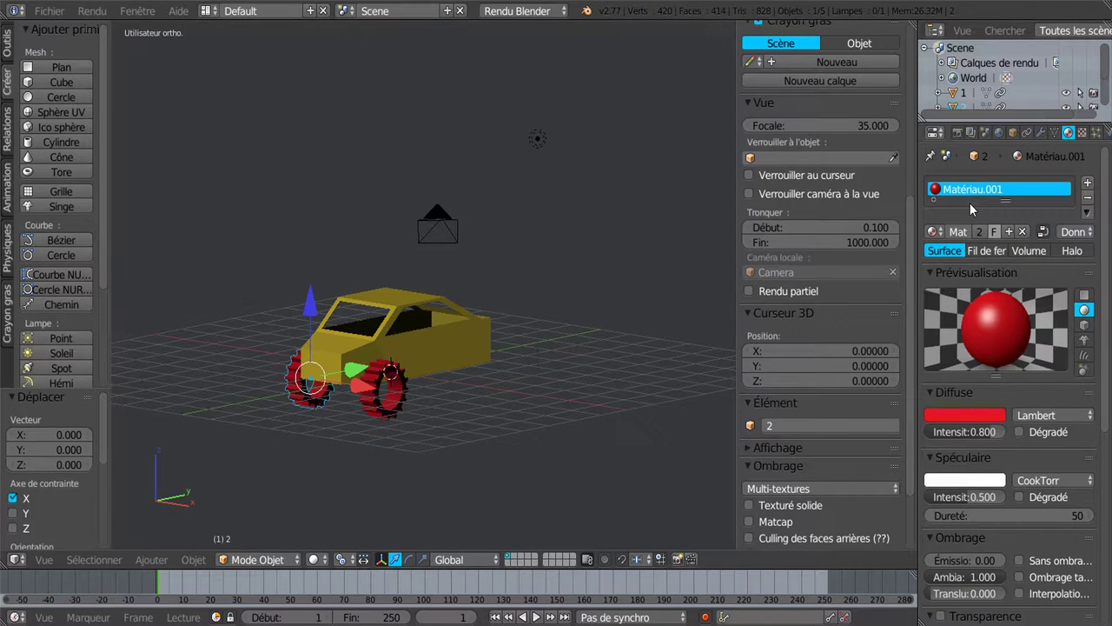
# Step: Add a Copier rotation constraint to wheel 2 with object 1 as its Cible
pyautogui.click(1027, 132)
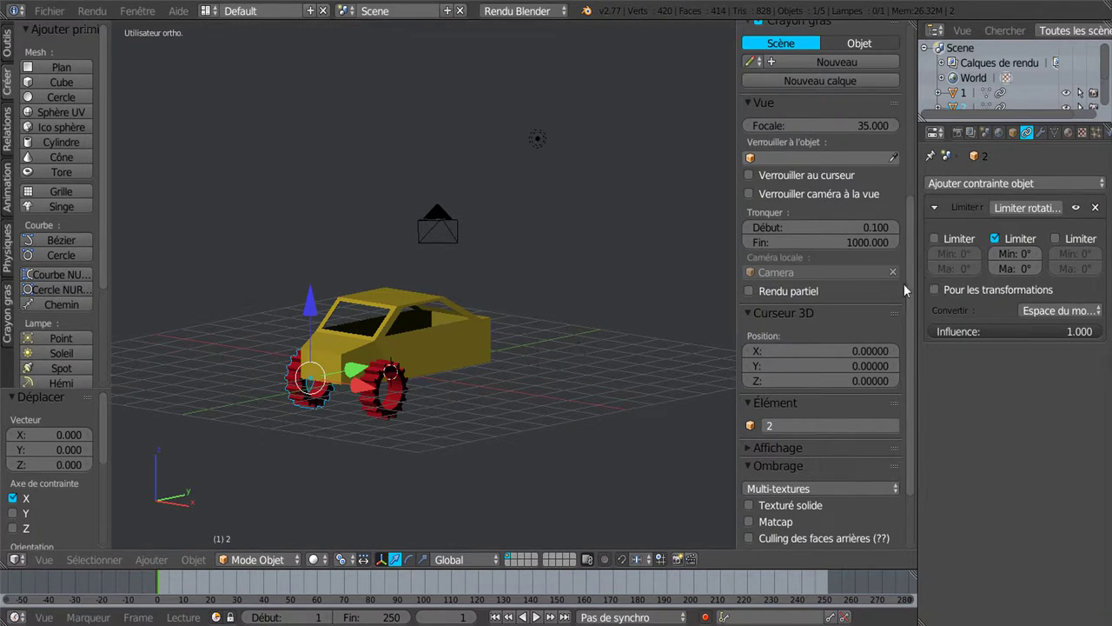
pyautogui.click(989, 186)
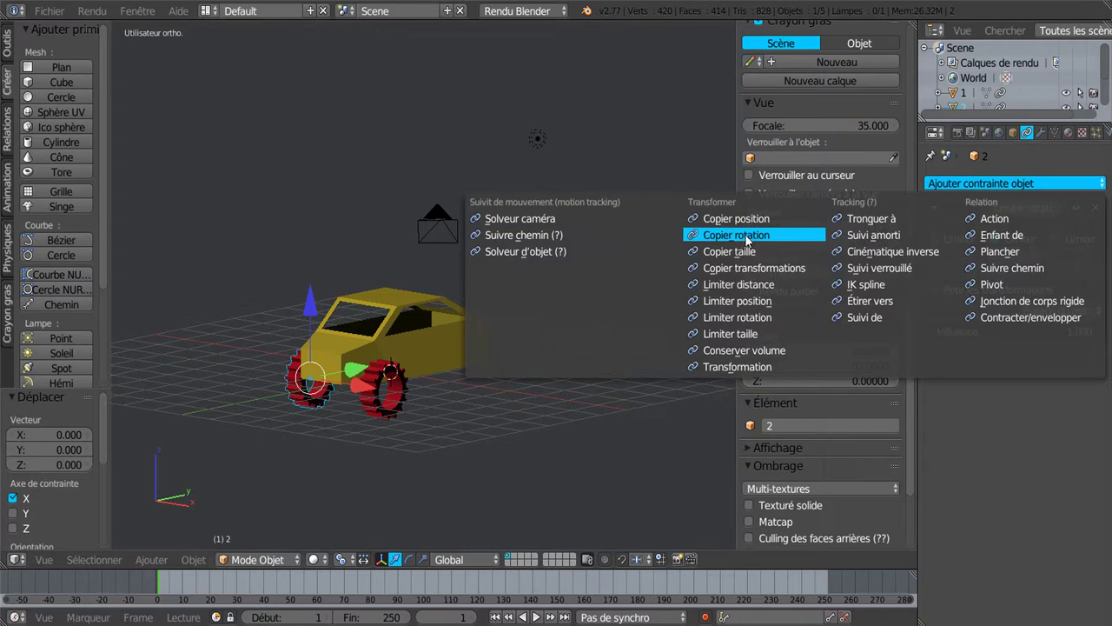
pyautogui.click(747, 236)
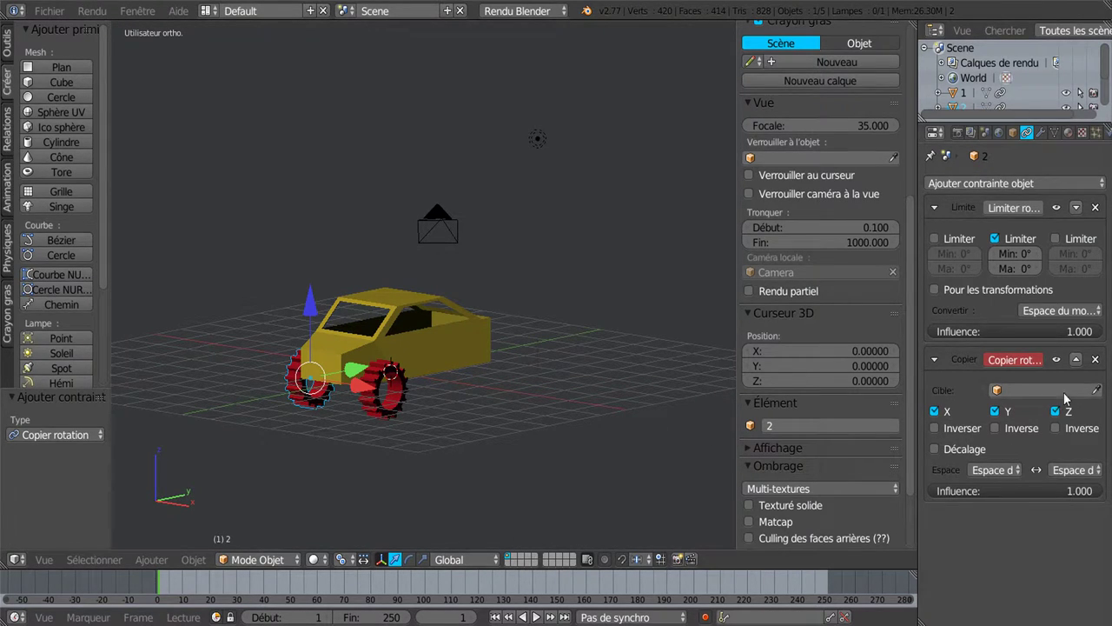
pyautogui.click(1044, 389)
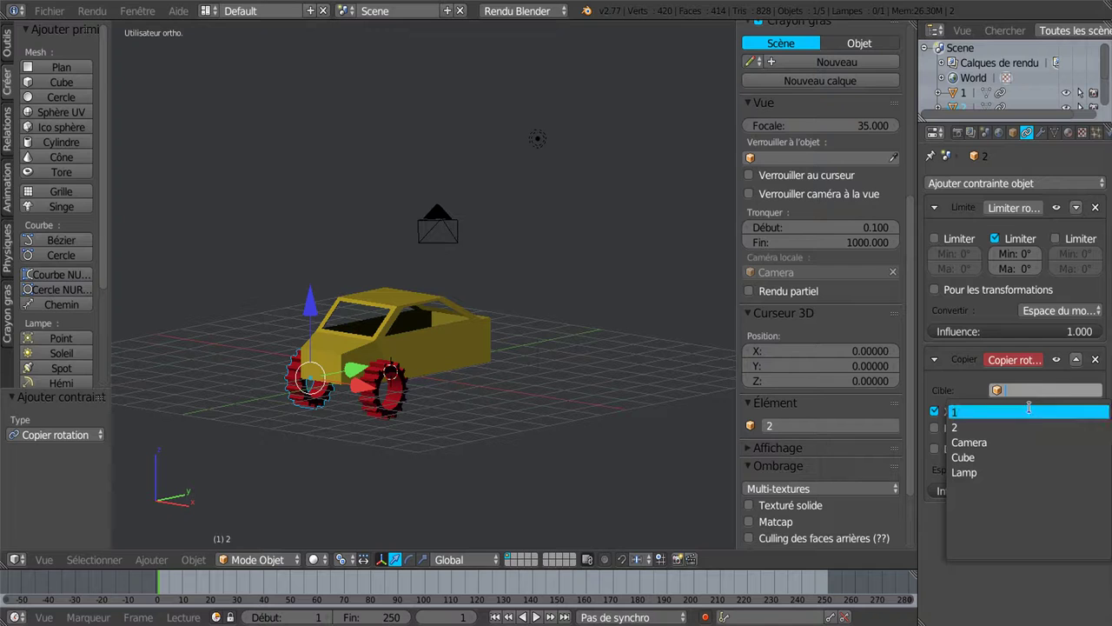
pyautogui.click(981, 413)
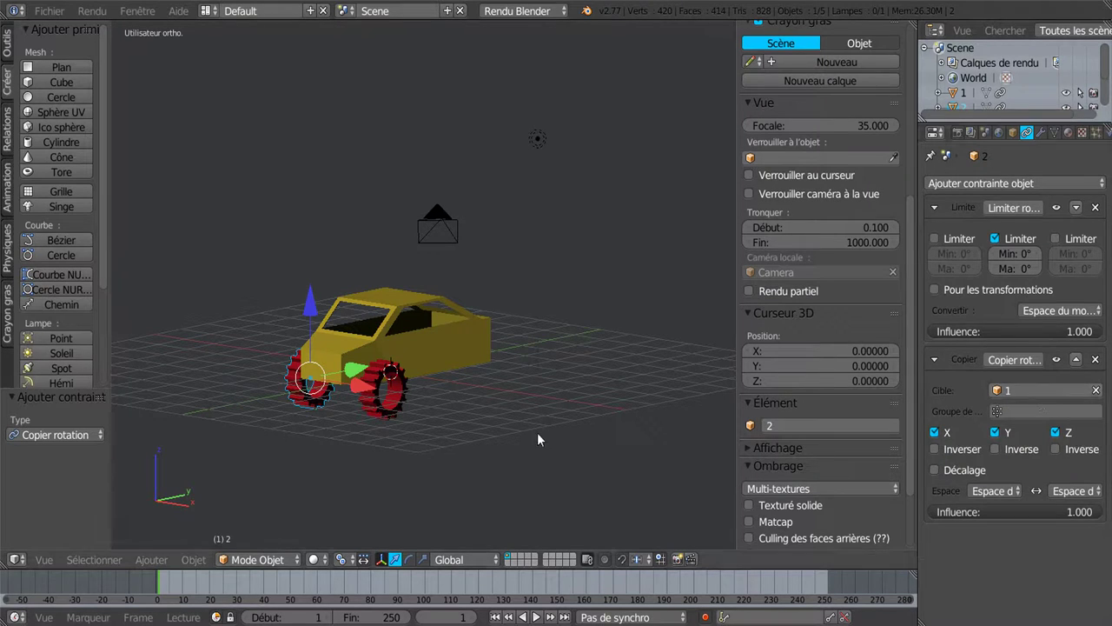
# Step: Spin front wheel 1 about X, then try Z (cancelled) and Y rotations
pyautogui.rightClick(380, 407)
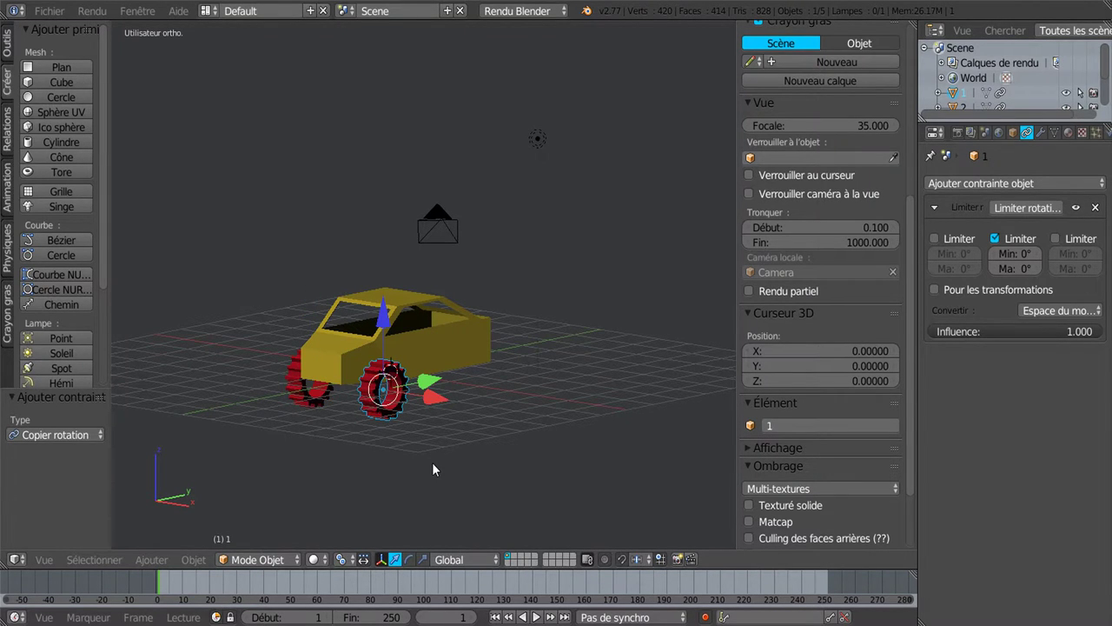
pyautogui.press('r')
pyautogui.press('x')
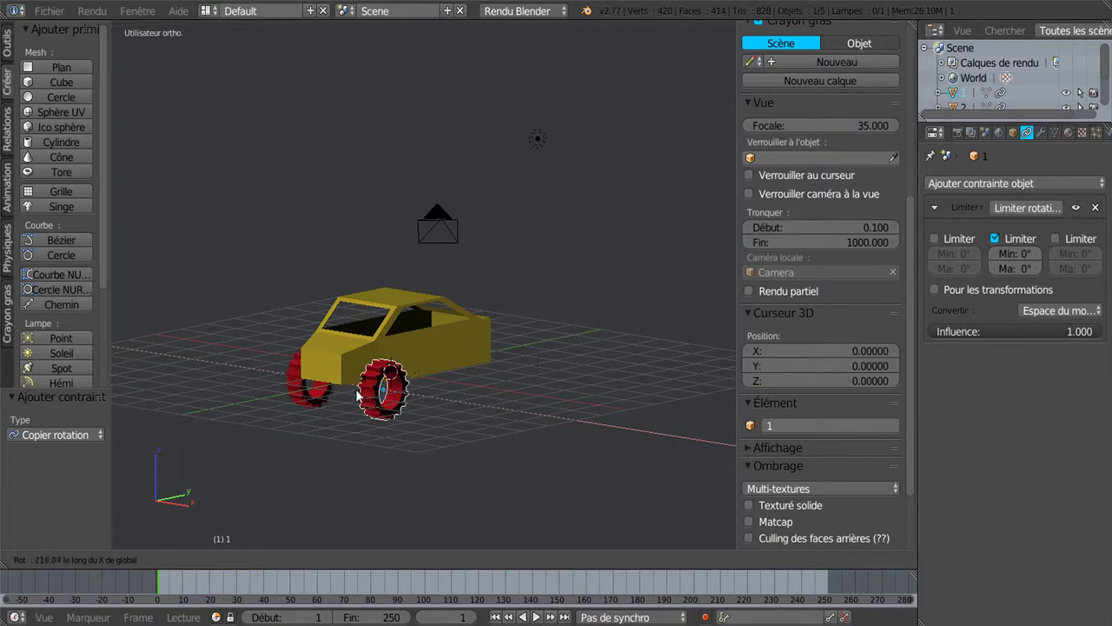
pyautogui.click(385, 370)
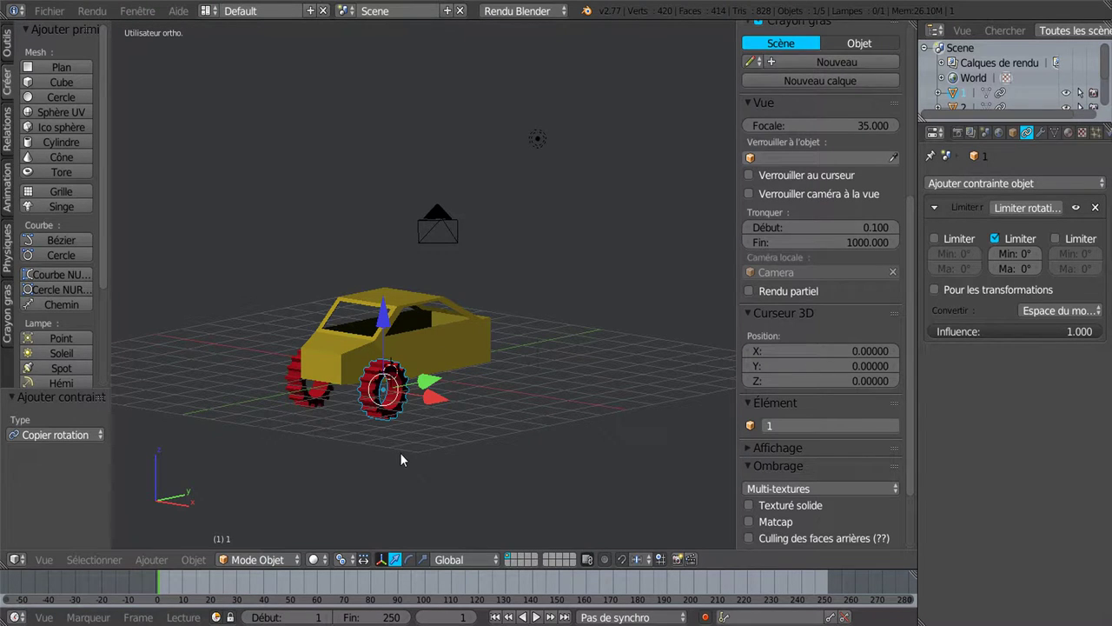
pyautogui.press('r')
pyautogui.press('z')
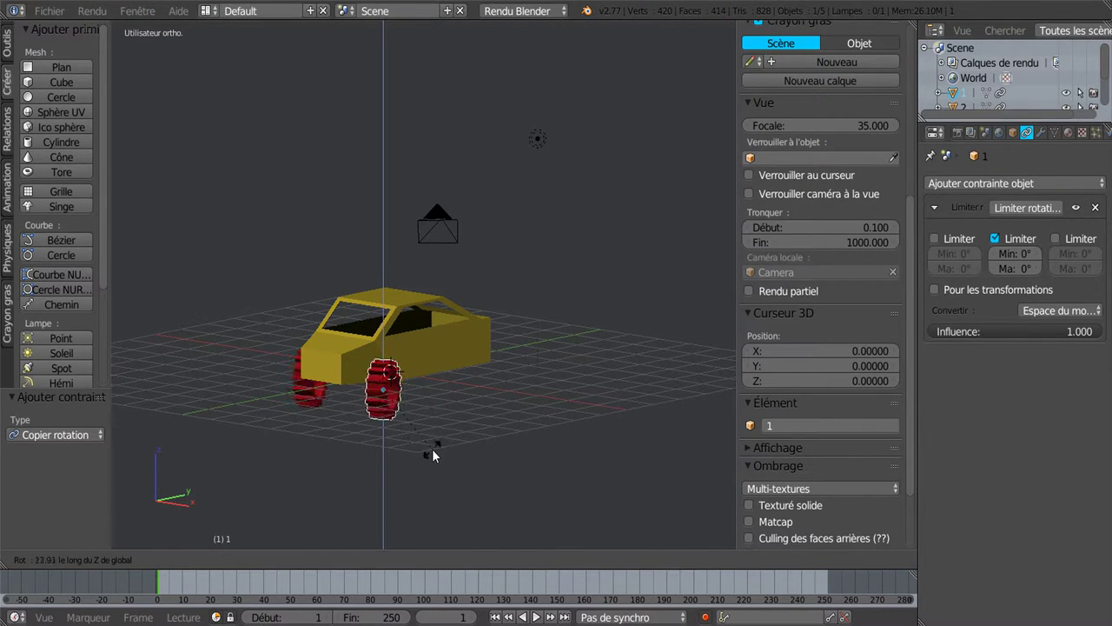
pyautogui.rightClick(432, 448)
pyautogui.press('r')
pyautogui.press('y')
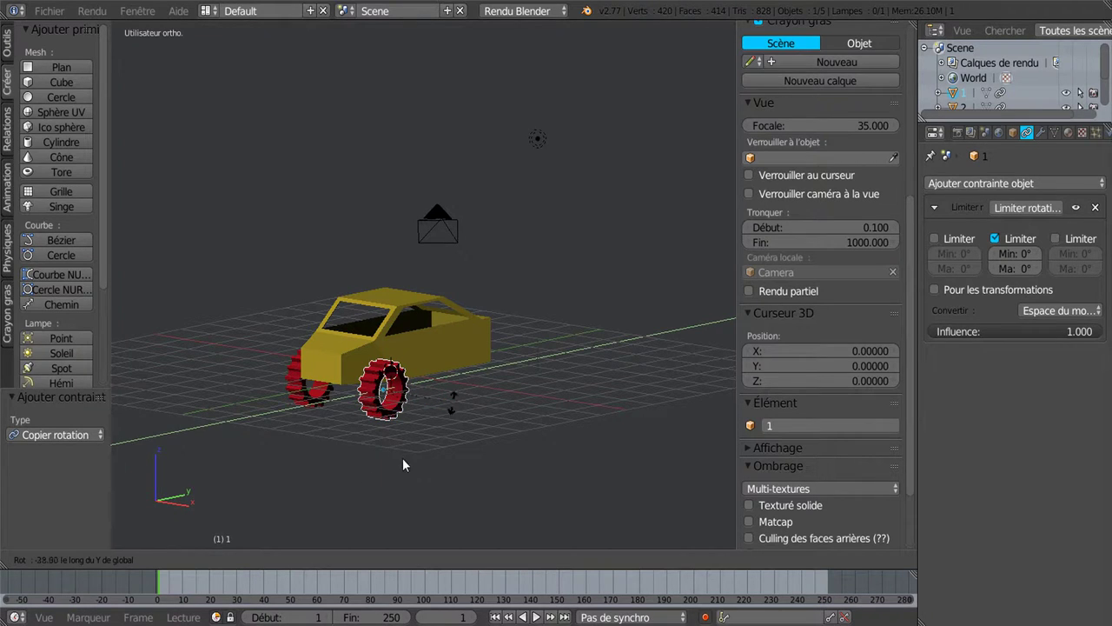
pyautogui.click(403, 429)
# Step: Orbit and zoom in to look down on the car's wheels
pyautogui.moveTo(519, 461); pyautogui.dragTo(674, 428, button='middle')
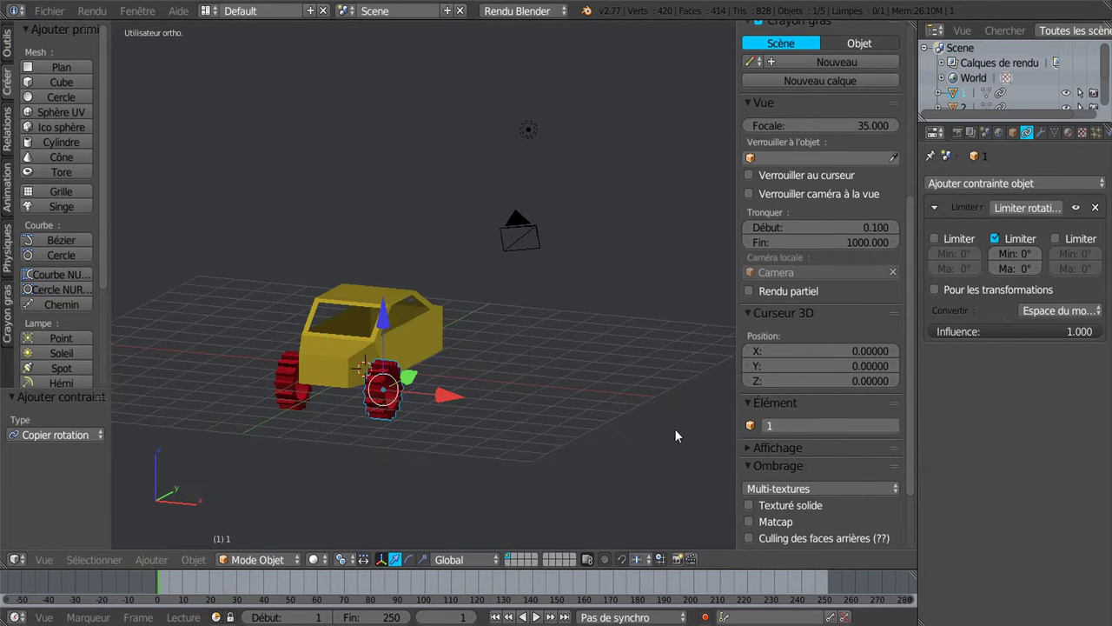
pyautogui.moveTo(734, 405); pyautogui.dragTo(847, 405)
pyautogui.moveTo(588, 444)
pyautogui.mouseDown(button='middle')
pyautogui.moveTo(666, 440)
pyautogui.moveTo(576, 447)
pyautogui.moveTo(599, 486)
pyautogui.moveTo(523, 444)
pyautogui.moveTo(573, 405)
pyautogui.moveTo(516, 424)
pyautogui.moveTo(556, 411)
pyautogui.mouseUp(button='middle')
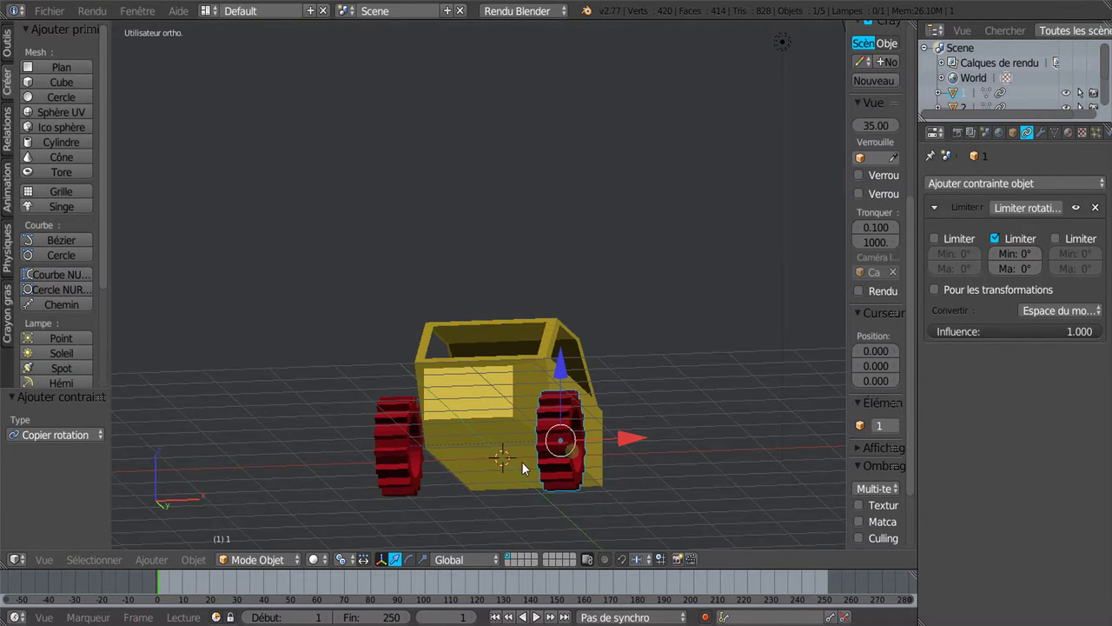
pyautogui.scroll(1, 522, 468)
pyautogui.scroll(1, 567, 468)
pyautogui.moveTo(560, 475)
pyautogui.mouseDown(button='middle')
pyautogui.moveTo(562, 417)
pyautogui.moveTo(525, 433)
pyautogui.moveTo(569, 411)
pyautogui.moveTo(483, 365)
pyautogui.moveTo(647, 453)
pyautogui.mouseUp(button='middle')
pyautogui.scroll(3, 557, 405)
pyautogui.scroll(2, 647, 453)
pyautogui.scroll(2, 561, 300)
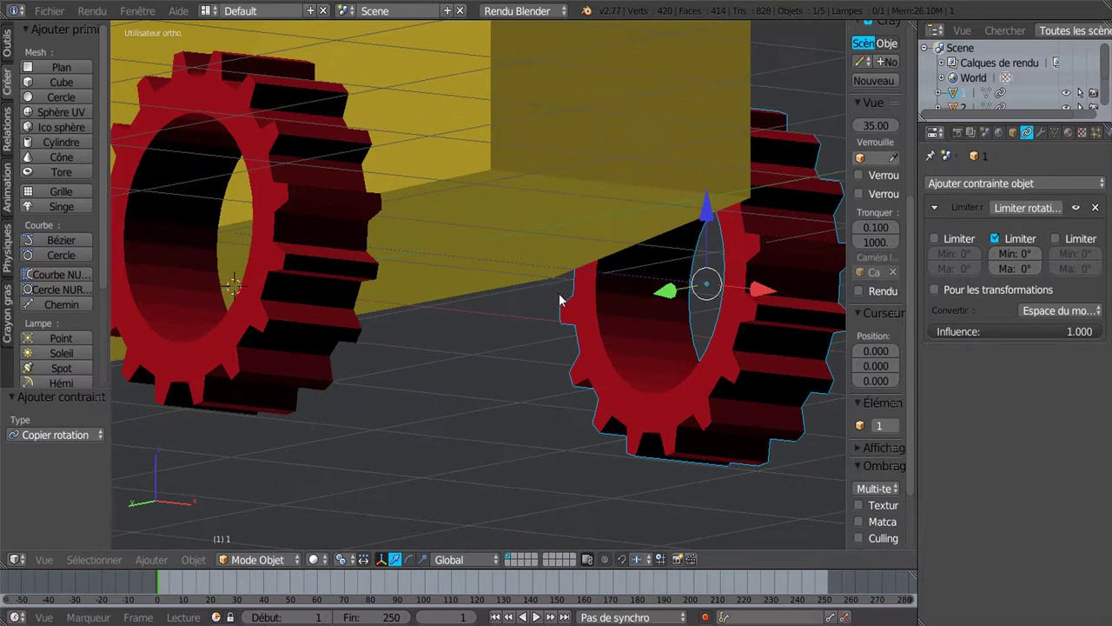
pyautogui.scroll(1, 649, 283)
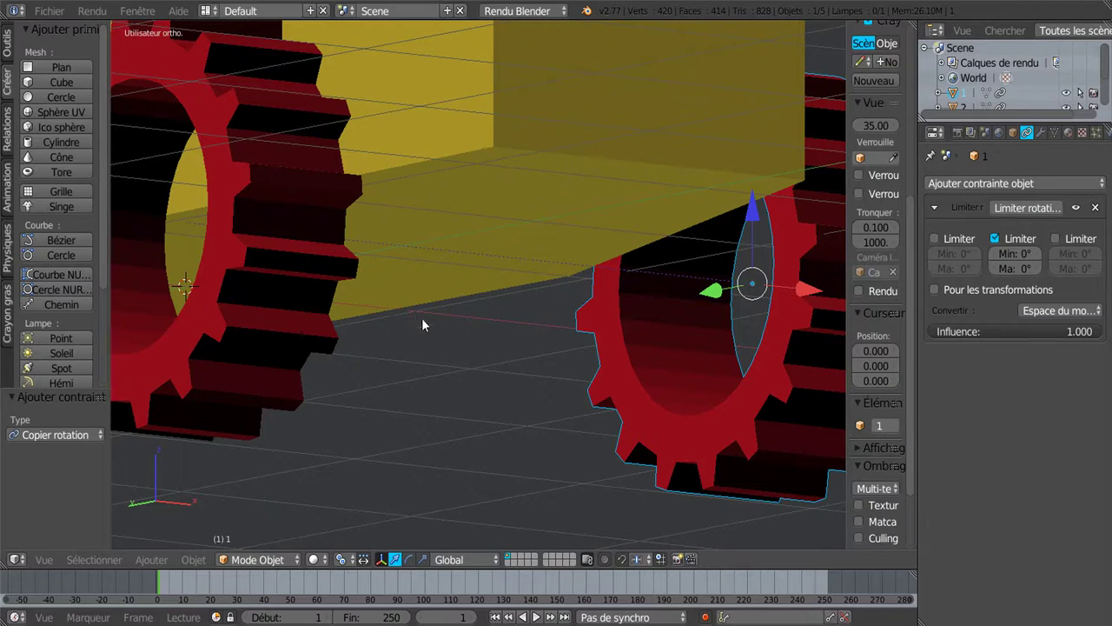
# Step: Zoom back out and orbit to front and three-quarter views of the car
pyautogui.scroll(-2, 430, 321)
pyautogui.moveTo(446, 342)
pyautogui.mouseDown(button='middle')
pyautogui.moveTo(383, 366)
pyautogui.moveTo(434, 337)
pyautogui.mouseUp(button='middle')
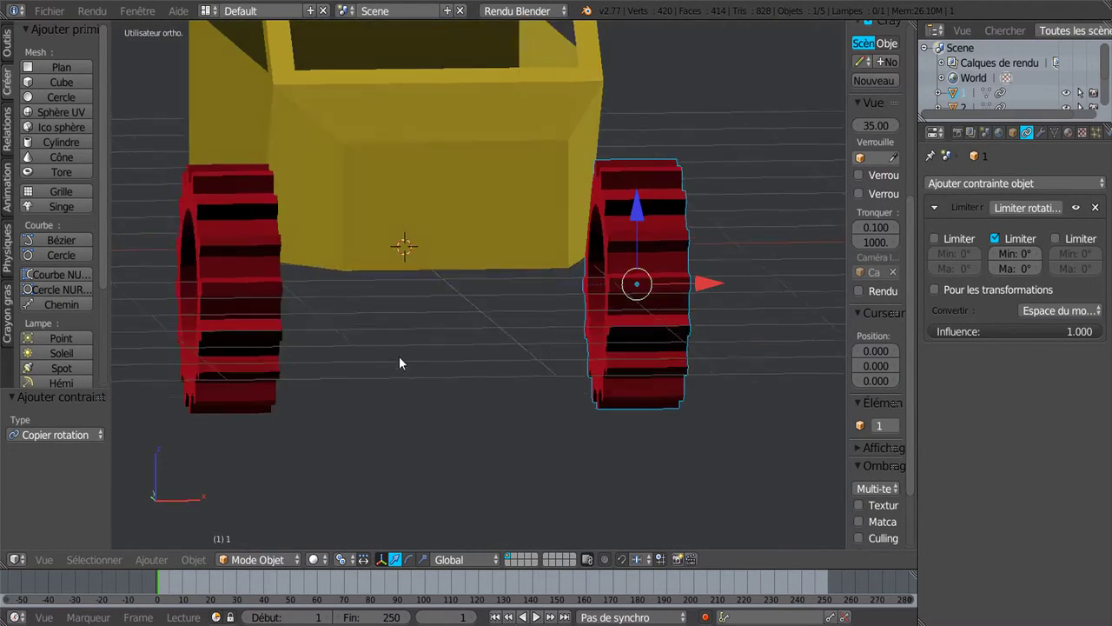
pyautogui.scroll(-1, 494, 355)
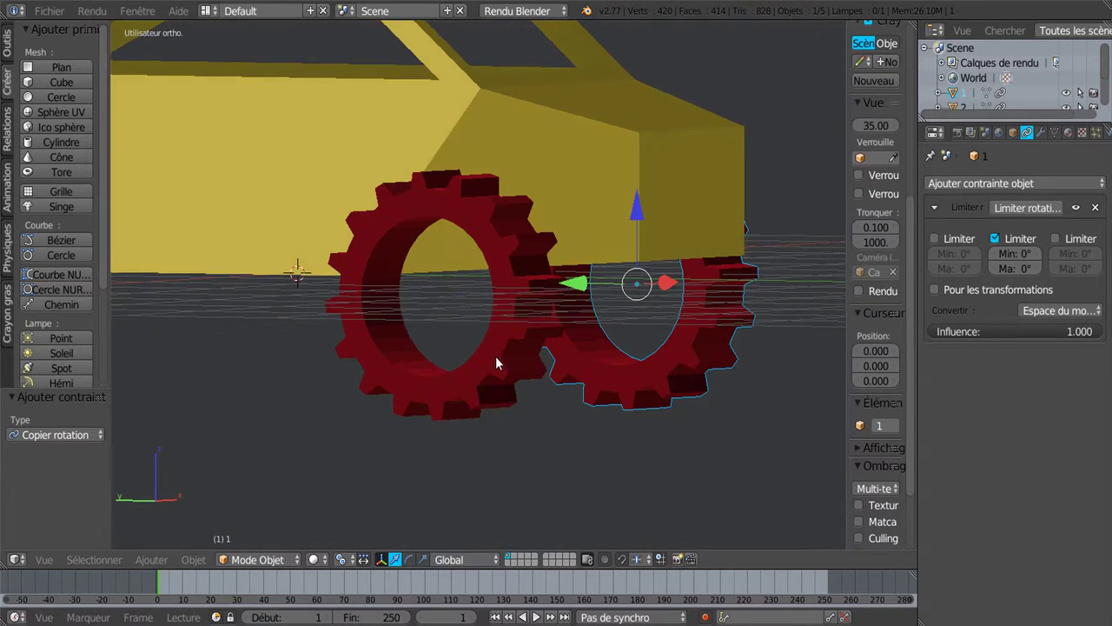
pyautogui.scroll(-1, 495, 356)
pyautogui.scroll(-2, 497, 358)
pyautogui.moveTo(500, 369); pyautogui.dragTo(348, 371, button='middle')
pyautogui.moveTo(514, 320)
pyautogui.mouseDown(button='middle')
pyautogui.moveTo(516, 356)
pyautogui.moveTo(582, 377)
pyautogui.moveTo(469, 399)
pyautogui.moveTo(524, 411)
pyautogui.moveTo(466, 420)
pyautogui.moveTo(470, 446)
pyautogui.moveTo(432, 422)
pyautogui.moveTo(447, 426)
pyautogui.mouseUp(button='middle')
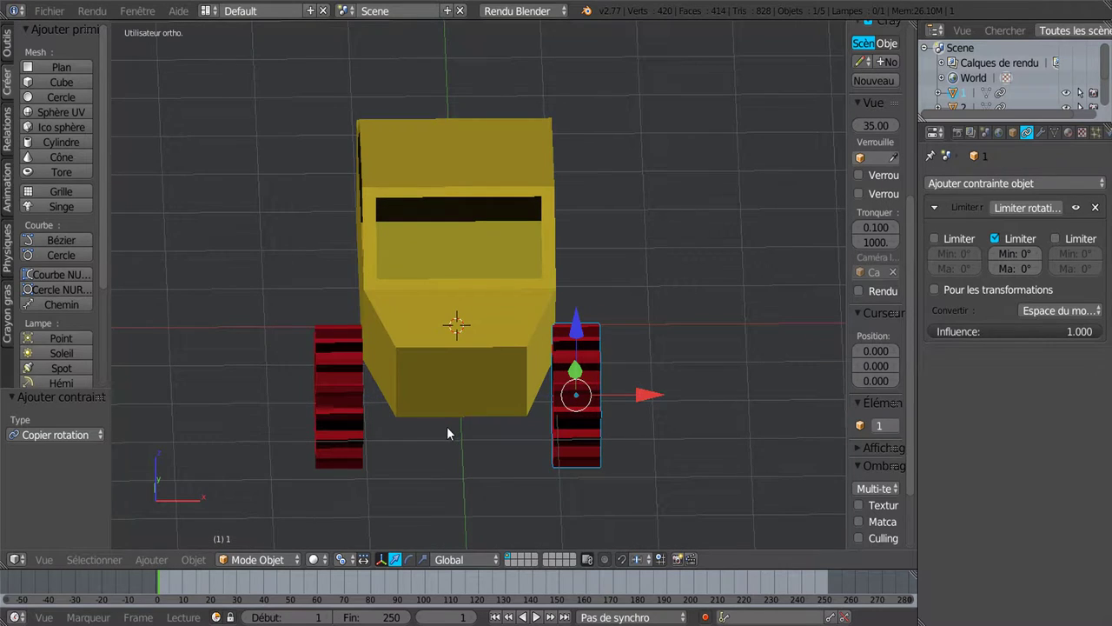
# Step: Duplicate both front gear wheels, leaving the copies in place
pyautogui.rightClick(327, 381)
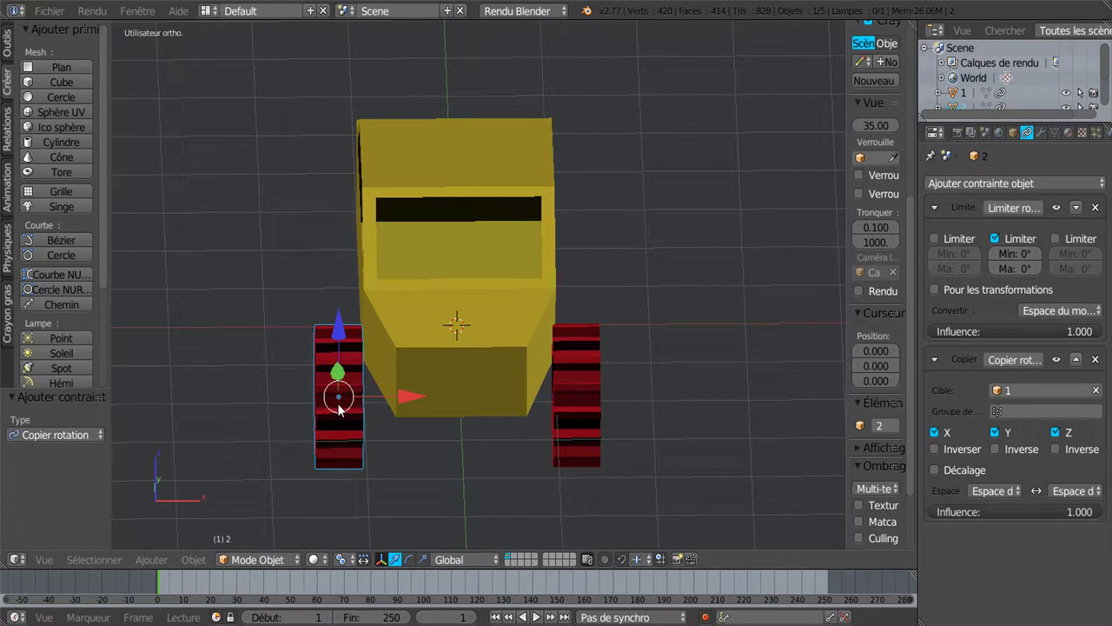
pyautogui.keyDown('shift'); pyautogui.rightClick(560, 384); pyautogui.keyUp('shift')
pyautogui.hotkey('shift', 'd')
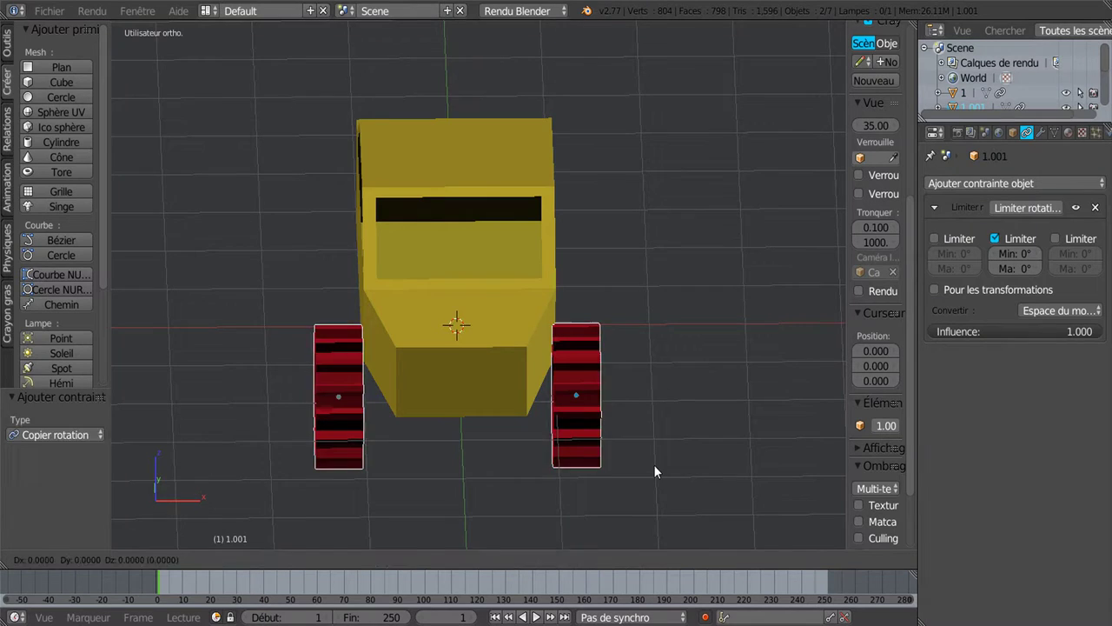
pyautogui.rightClick(653, 464)
pyautogui.moveTo(652, 458); pyautogui.dragTo(525, 398, button='middle')
# Step: Slide the copied wheels along Y to the car's rear as back wheels
pyautogui.press('g')
pyautogui.press('y')
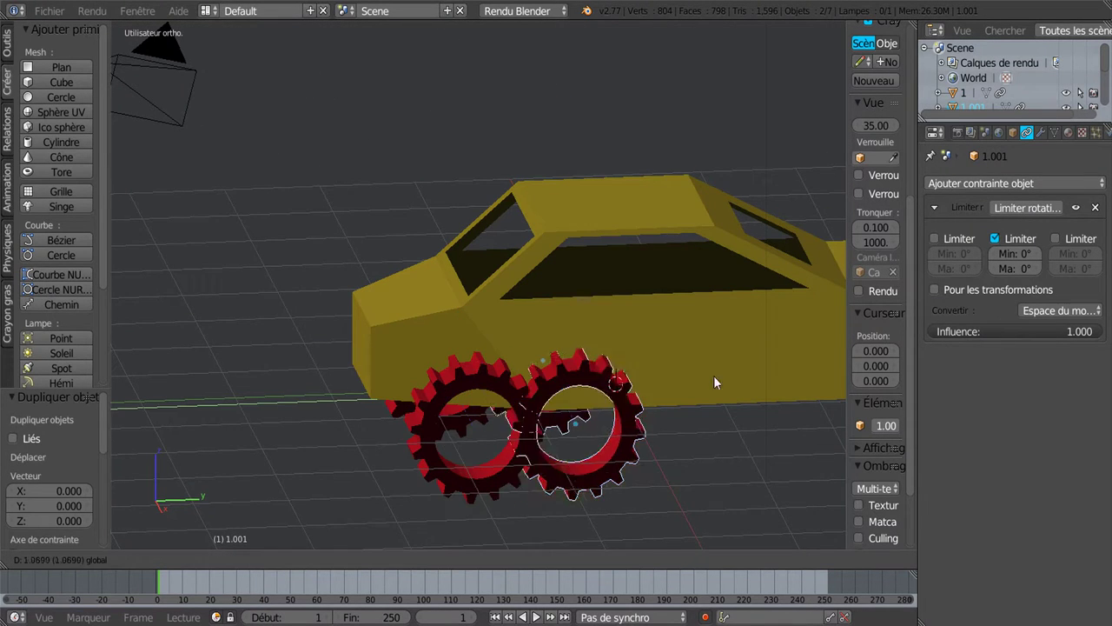
pyautogui.click(715, 380)
pyautogui.moveTo(715, 380)
pyautogui.mouseDown(button='middle')
pyautogui.moveTo(699, 431)
pyautogui.moveTo(653, 410)
pyautogui.mouseUp(button='middle')
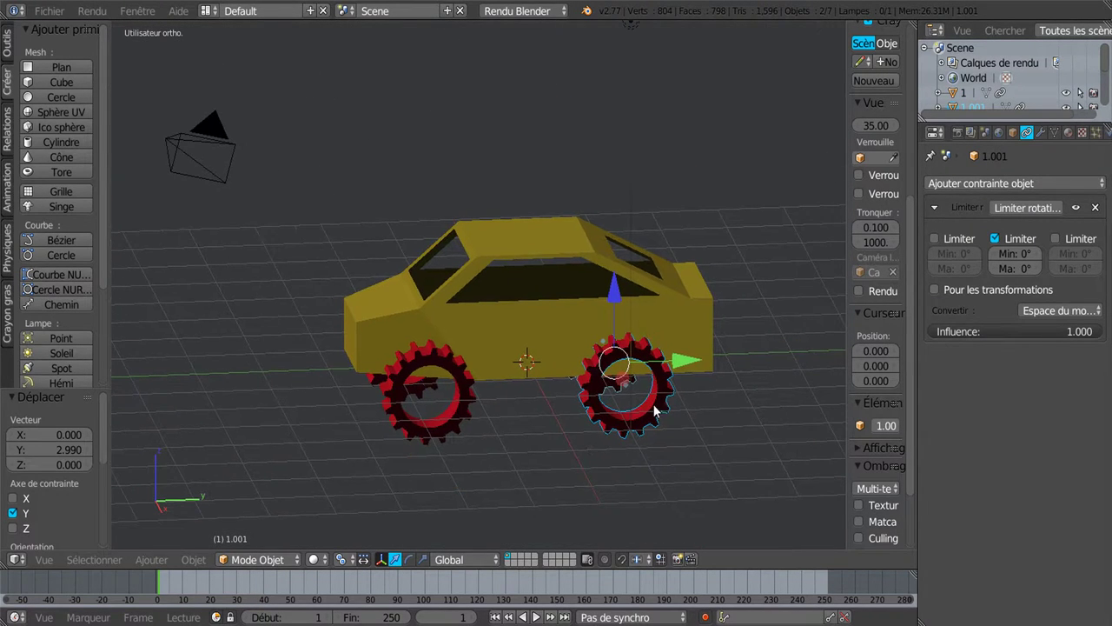
pyautogui.press('g')
pyautogui.press('y')
pyautogui.click(702, 363)
pyautogui.moveTo(702, 363)
pyautogui.mouseDown(button='middle')
pyautogui.moveTo(729, 466)
pyautogui.moveTo(774, 459)
pyautogui.moveTo(615, 461)
pyautogui.moveTo(690, 439)
pyautogui.moveTo(719, 386)
pyautogui.moveTo(528, 471)
pyautogui.mouseUp(button='middle')
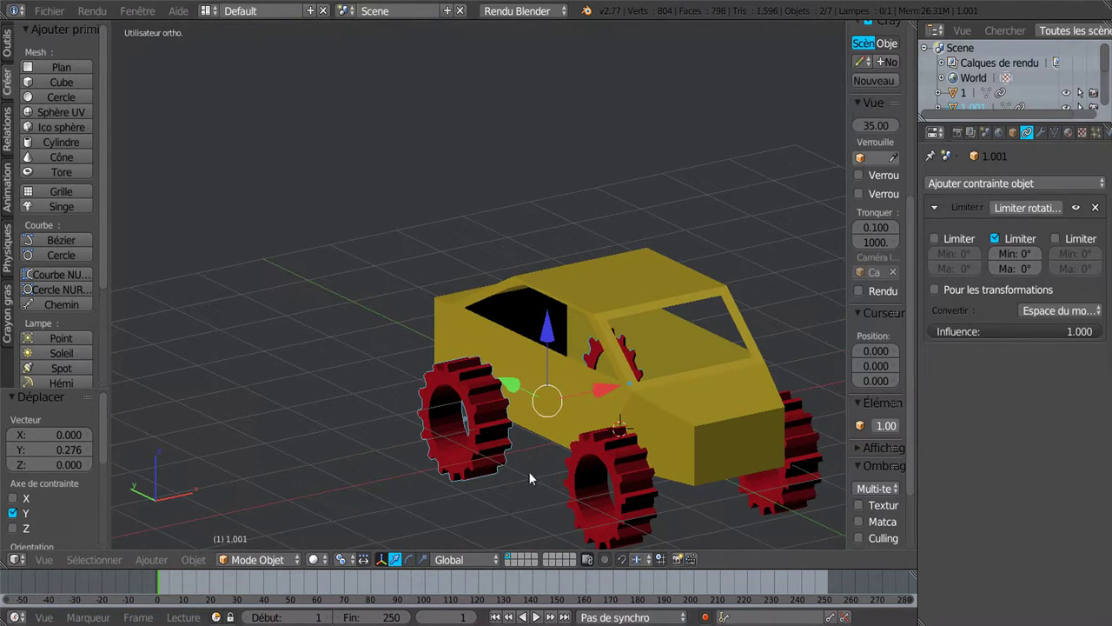
pyautogui.rightClick(489, 421)
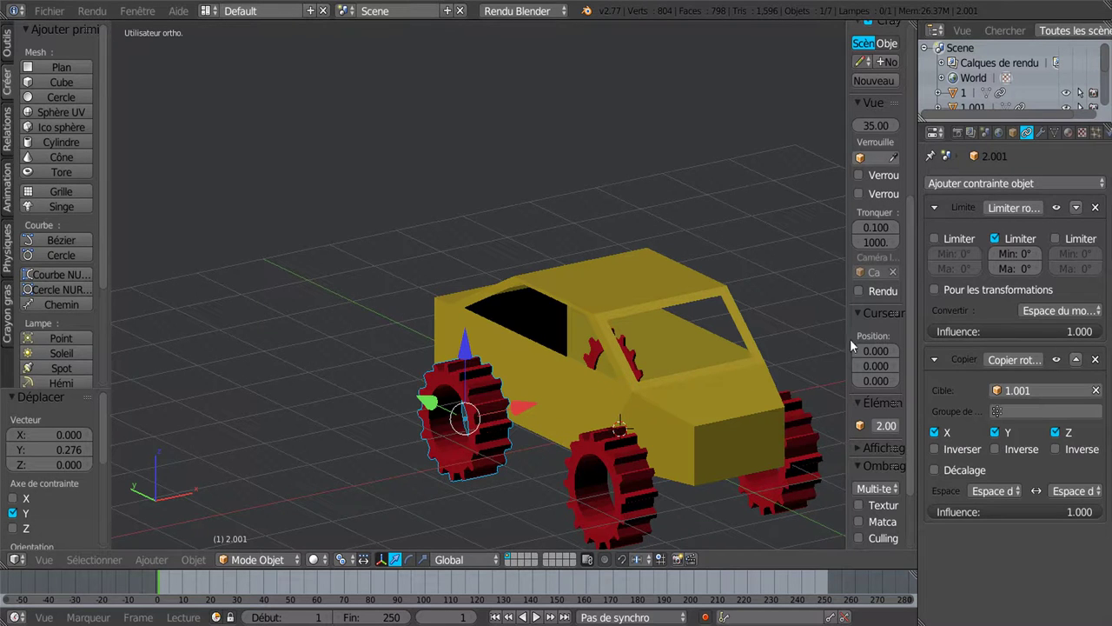
# Step: Rename the rear wheel copies: 2.001 to '3' and 1.001 to '4'
pyautogui.moveTo(844, 327); pyautogui.dragTo(715, 333)
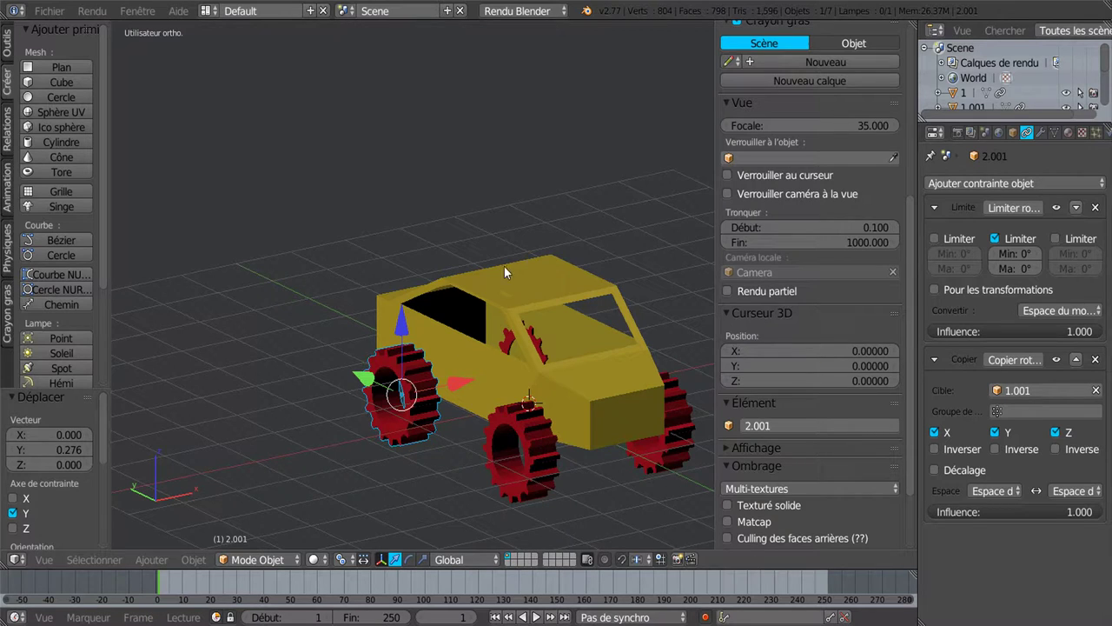
pyautogui.click(789, 426)
pyautogui.write('3')
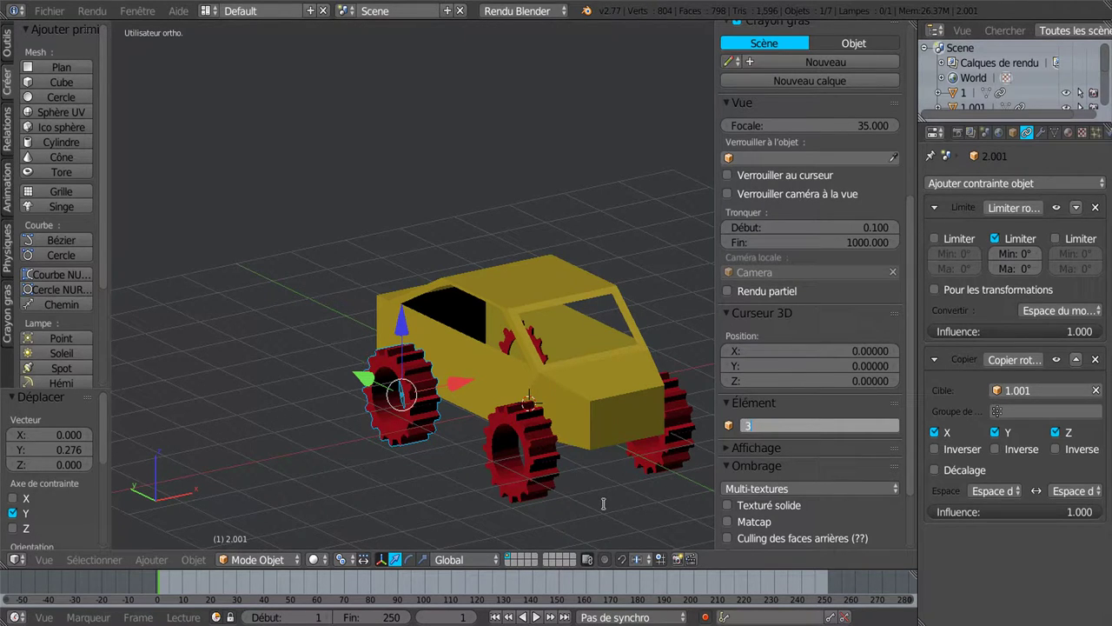
pyautogui.press('Return')
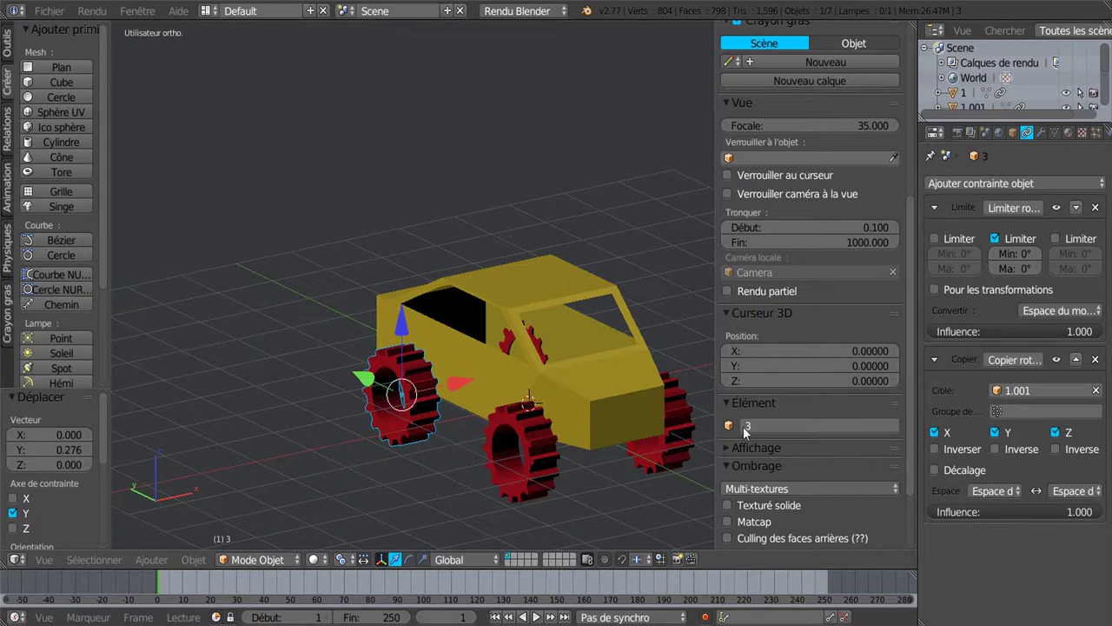
pyautogui.moveTo(529, 408); pyautogui.dragTo(460, 393, button='middle')
pyautogui.rightClick(530, 396)
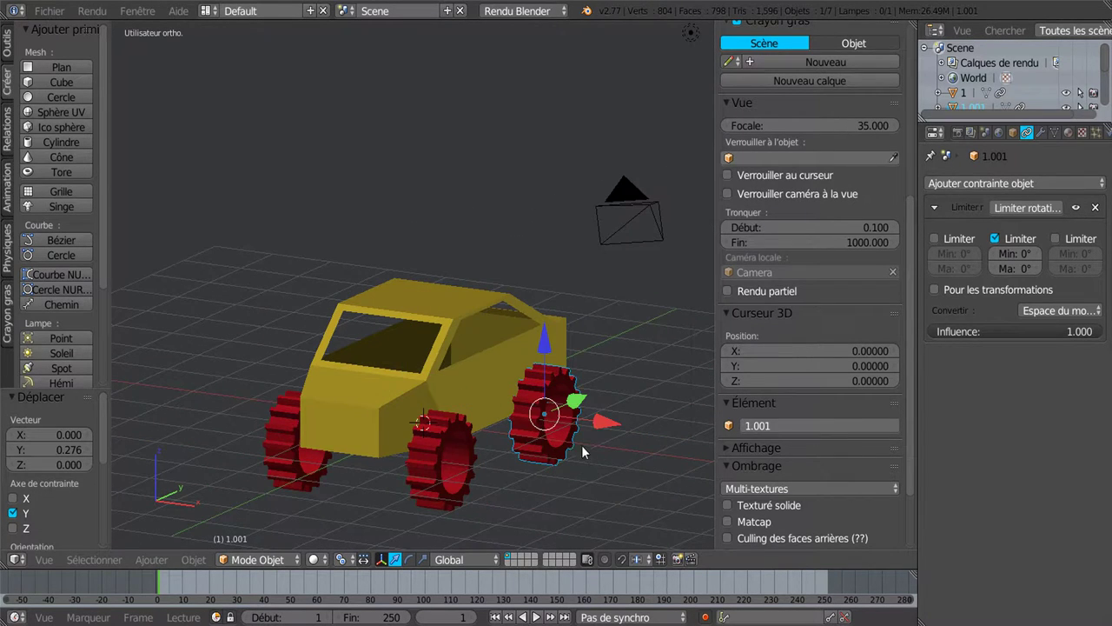
pyautogui.click(784, 426)
pyautogui.write('4')
pyautogui.press('Return')
# Step: Narrow the properties sidebar and spin front wheel 1 about X to test it
pyautogui.moveTo(716, 397); pyautogui.dragTo(744, 398)
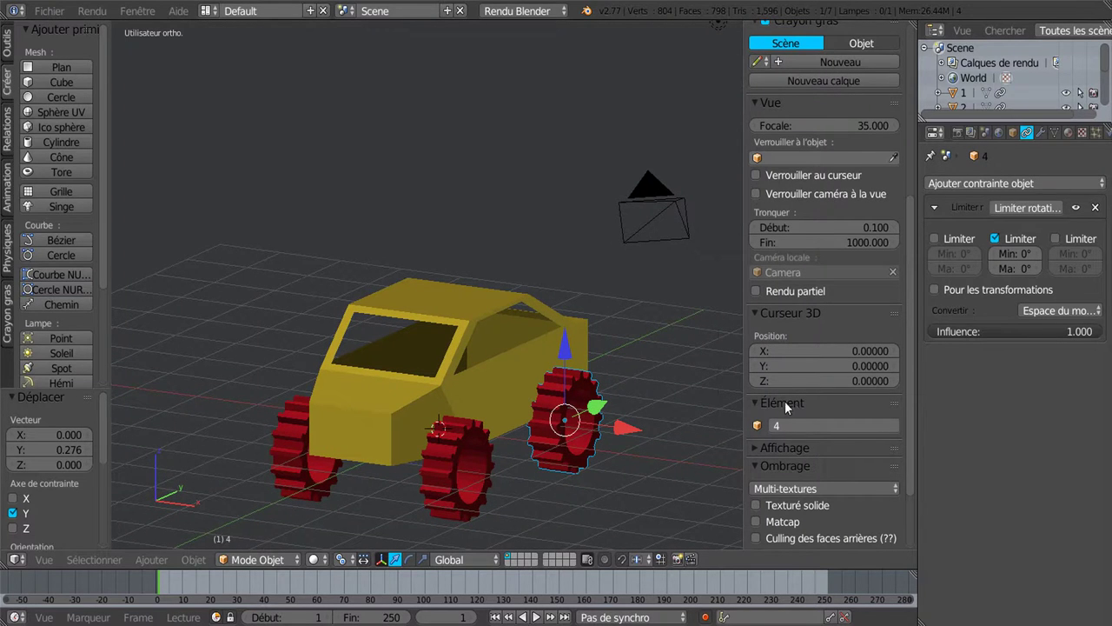
pyautogui.moveTo(737, 400); pyautogui.dragTo(808, 400)
pyautogui.moveTo(730, 400)
pyautogui.mouseDown(button='middle')
pyautogui.moveTo(678, 467)
pyautogui.moveTo(693, 426)
pyautogui.mouseUp(button='middle')
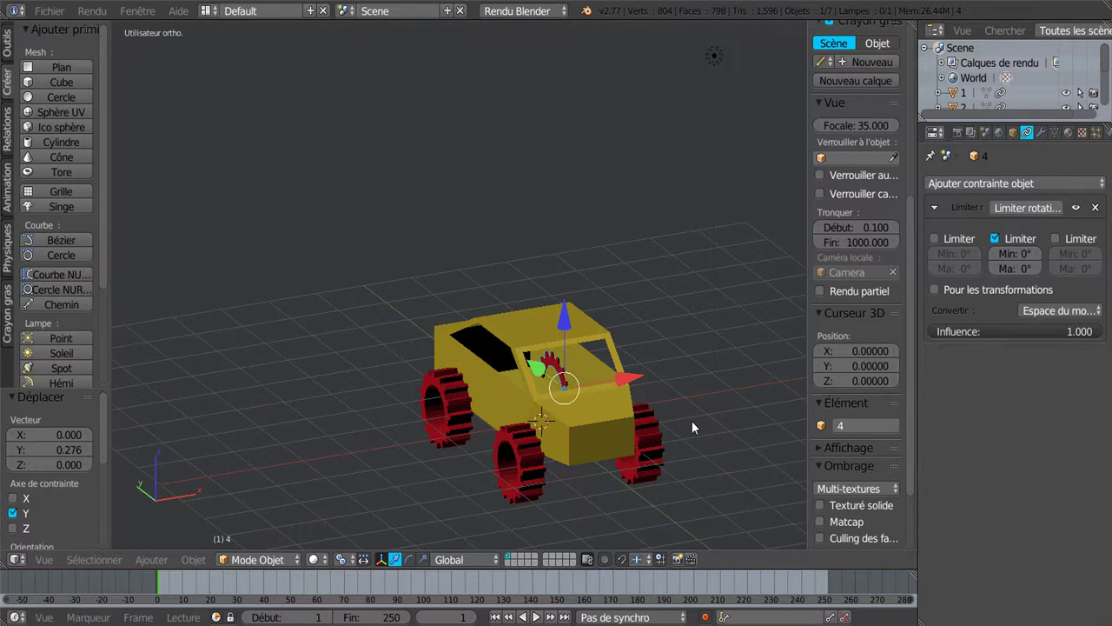
pyautogui.moveTo(624, 454)
pyautogui.mouseDown(button='middle')
pyautogui.moveTo(562, 462)
pyautogui.moveTo(556, 448)
pyautogui.mouseUp(button='middle')
pyautogui.rightClick(526, 435)
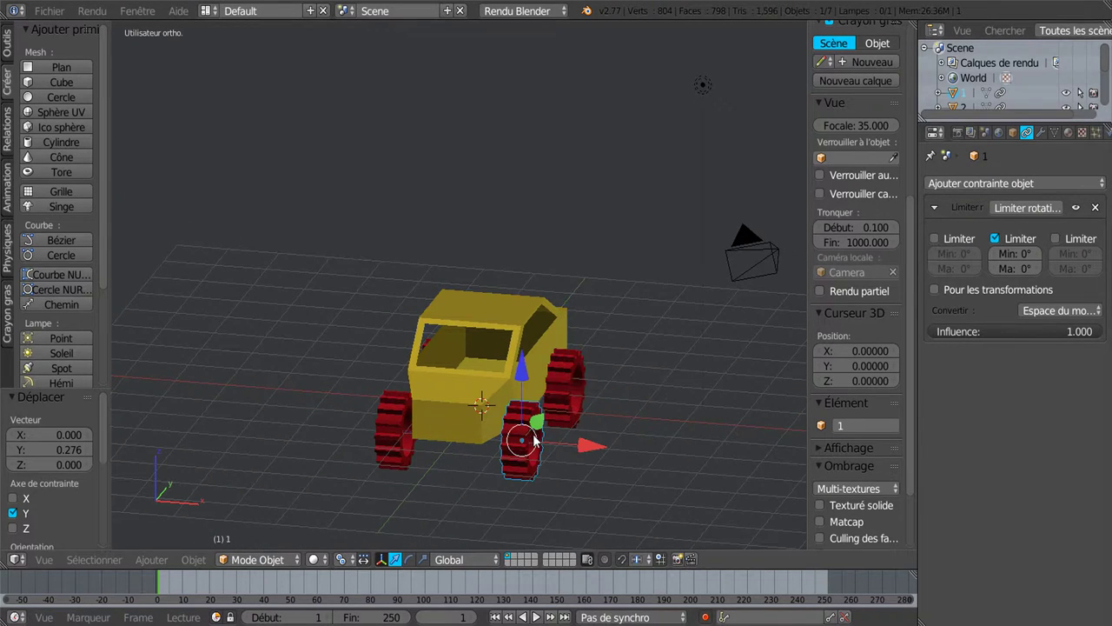
pyautogui.press('r')
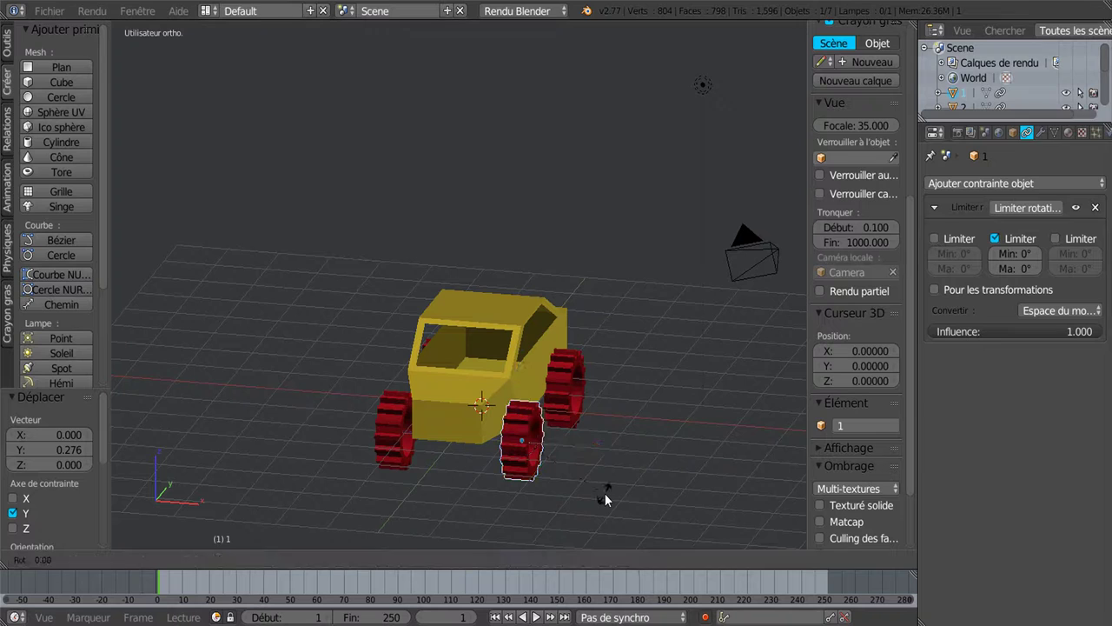
pyautogui.press('x')
pyautogui.click(557, 462)
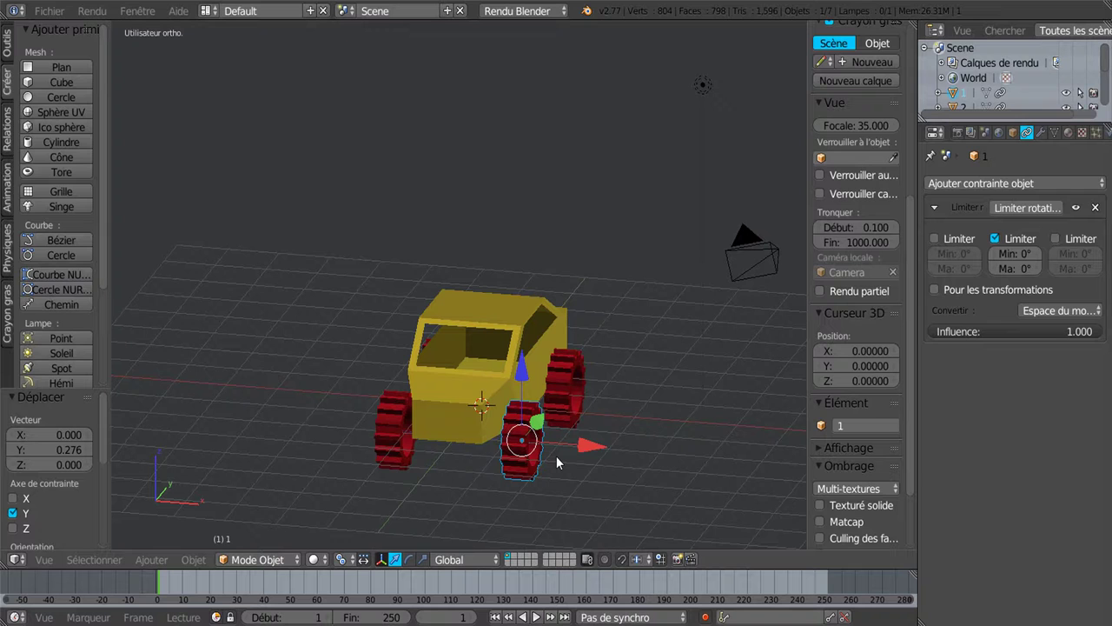
# Step: Inspect wheel 3's constraints, hide the N shelf, and open the Fichier menu
pyautogui.moveTo(556, 472); pyautogui.dragTo(617, 481, button='middle')
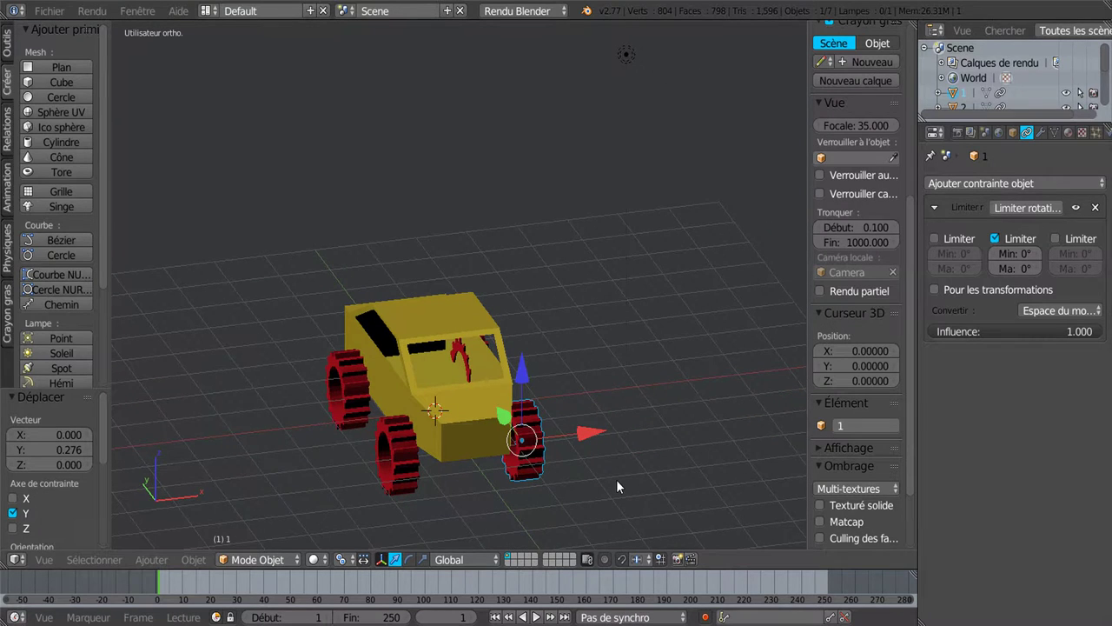
pyautogui.rightClick(355, 387)
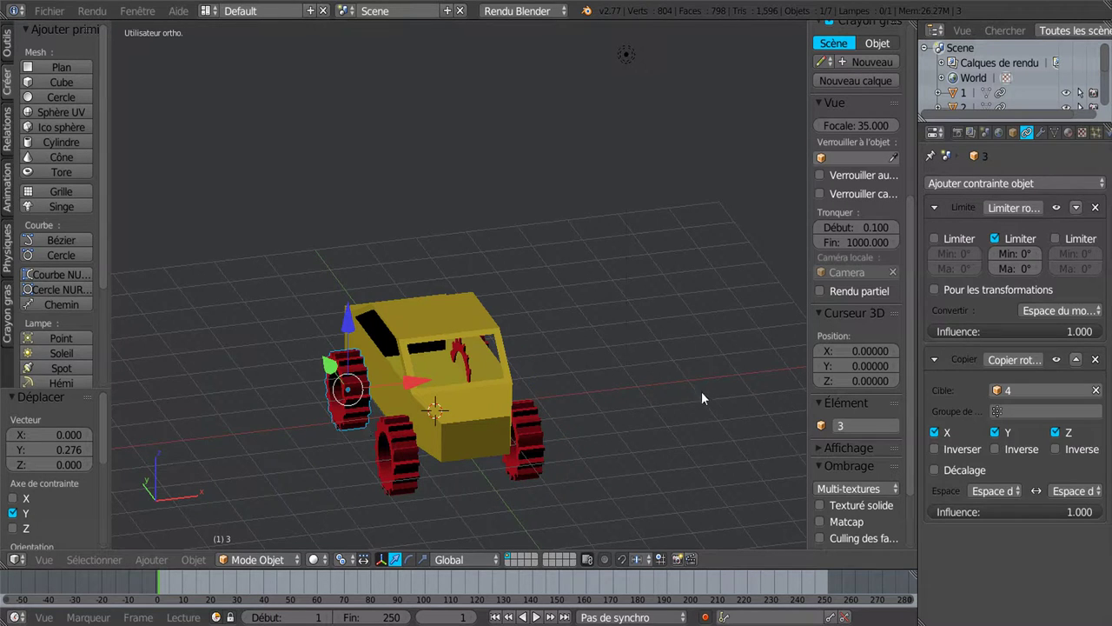
pyautogui.moveTo(686, 404); pyautogui.dragTo(673, 406, button='middle')
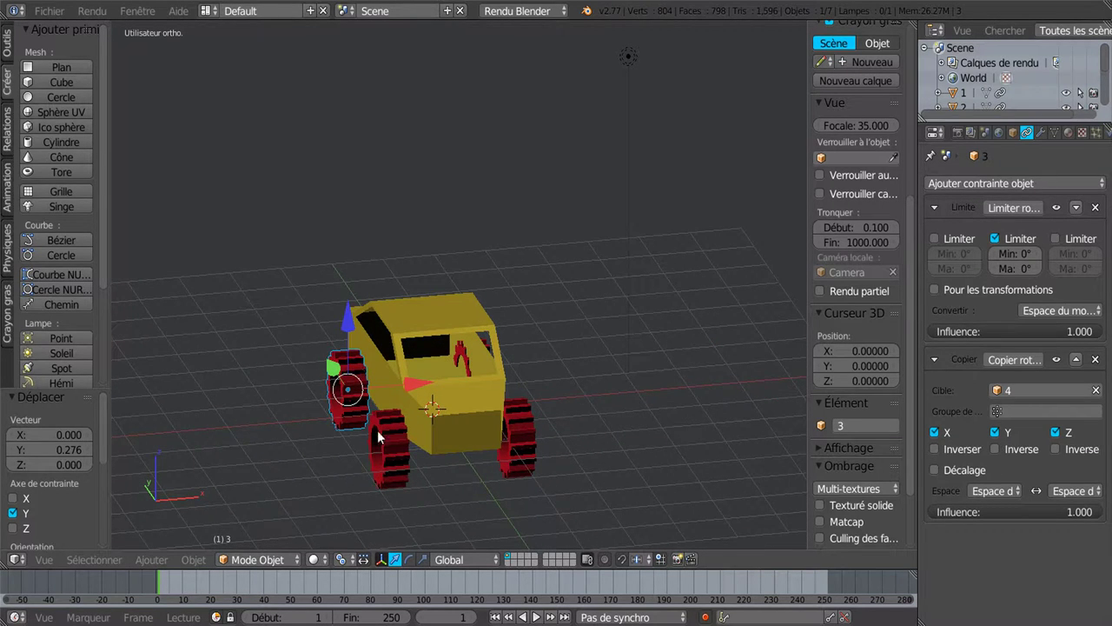
pyautogui.rightClick(517, 439)
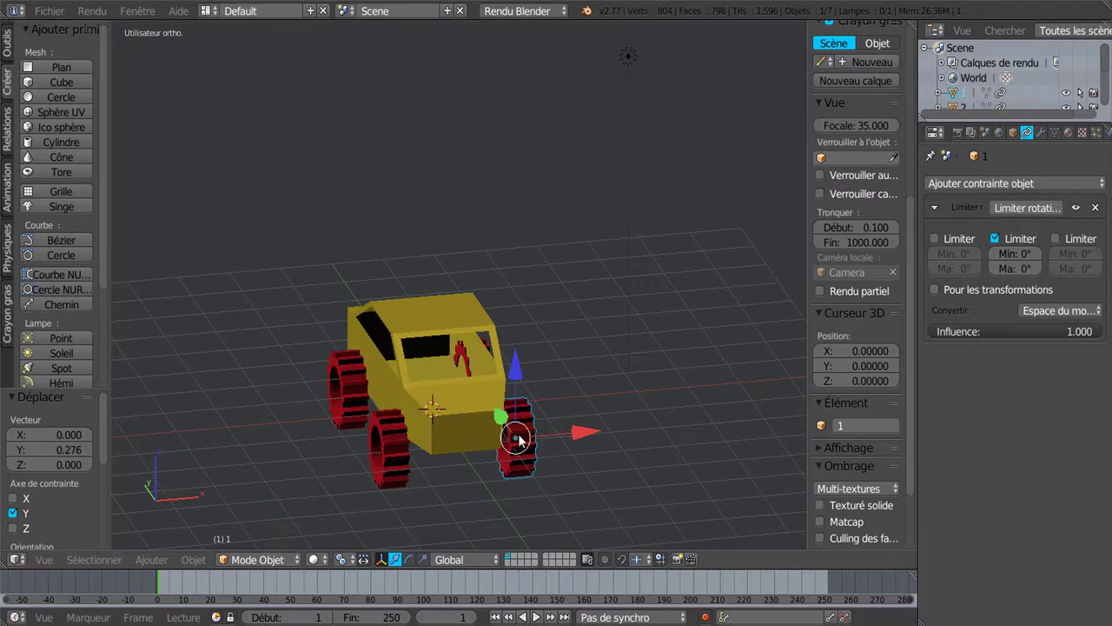
pyautogui.rightClick(356, 405)
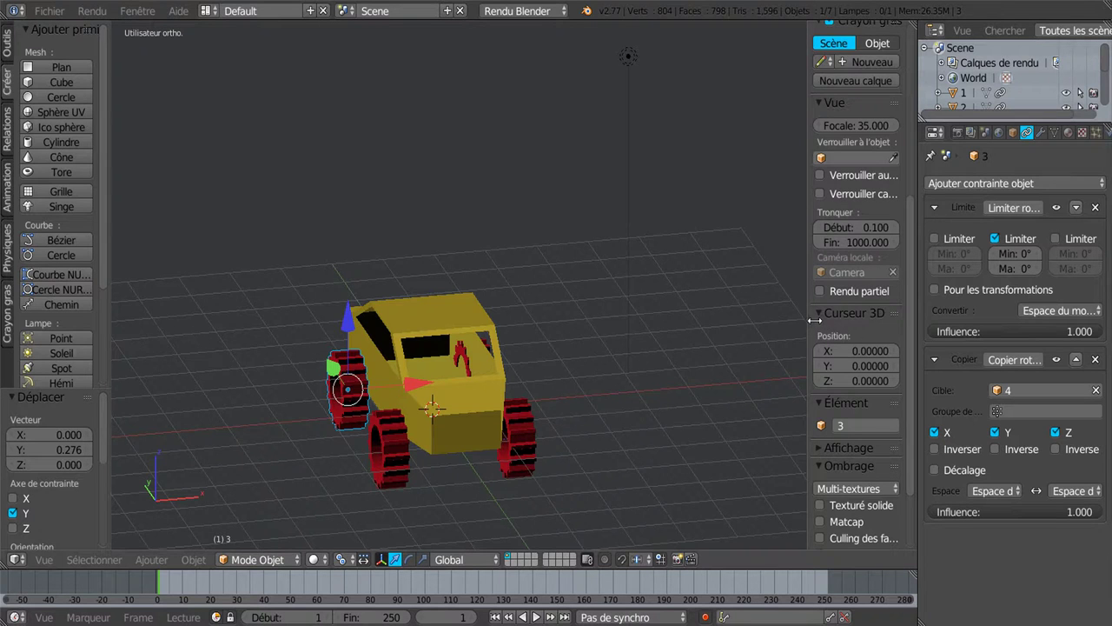
pyautogui.press('n')
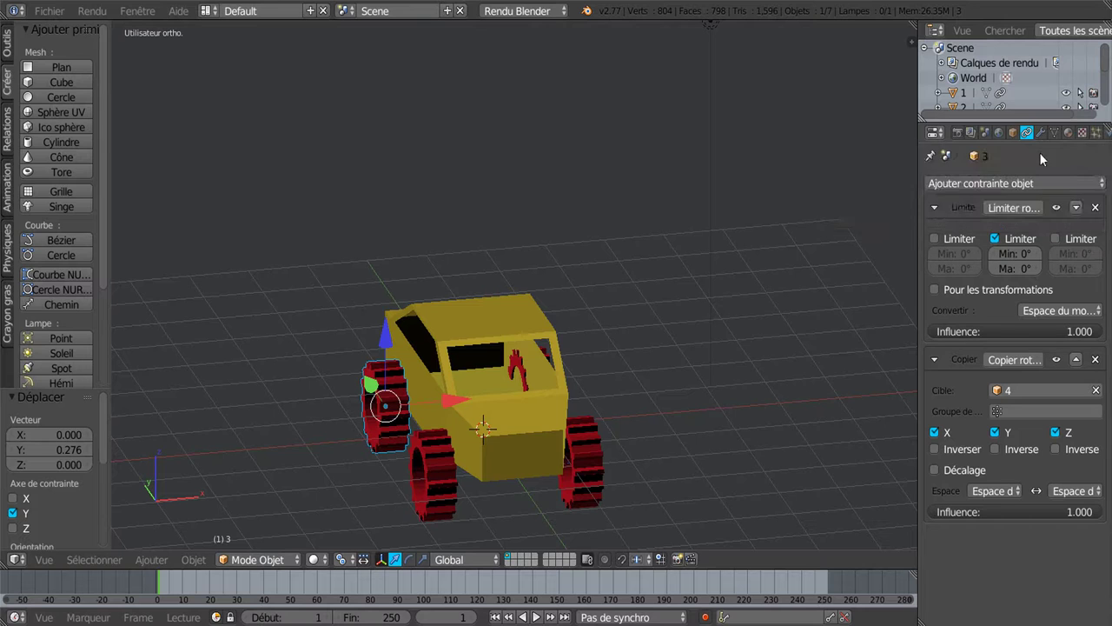
pyautogui.click(1038, 183)
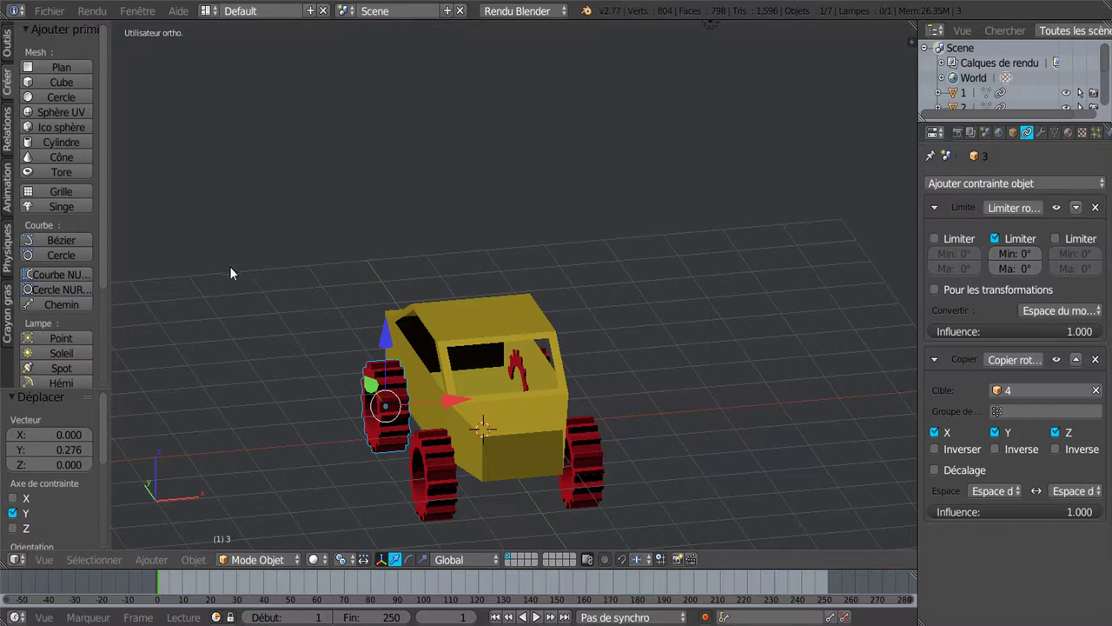
pyautogui.click(50, 12)
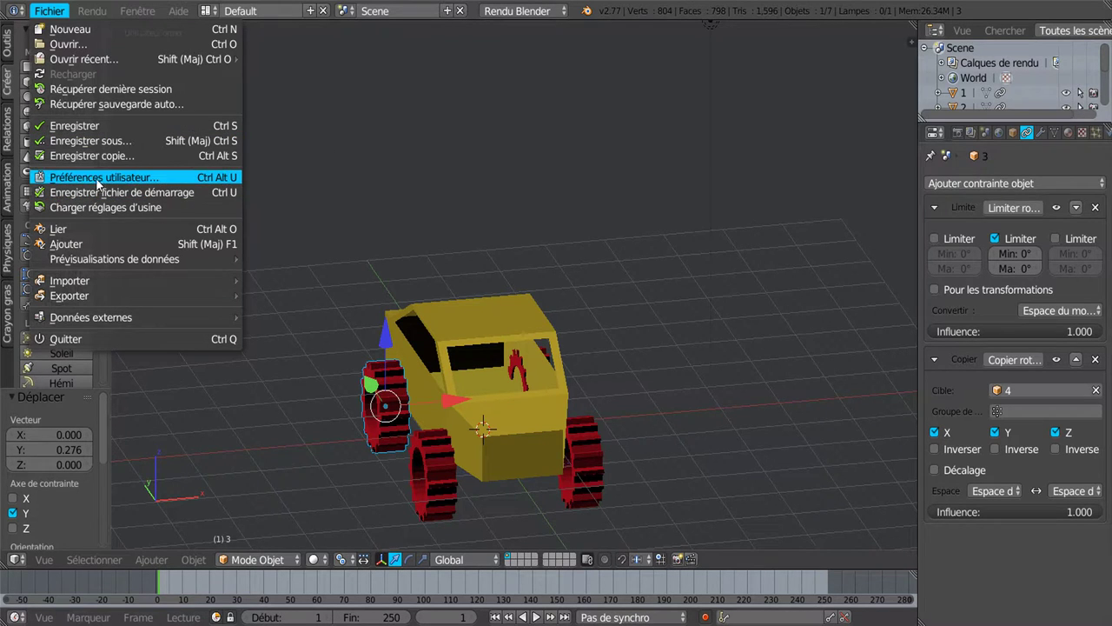
# Step: Enable the '3D View: Copy Attributes Menu' add-on in User Preferences, then close them
pyautogui.click(100, 179)
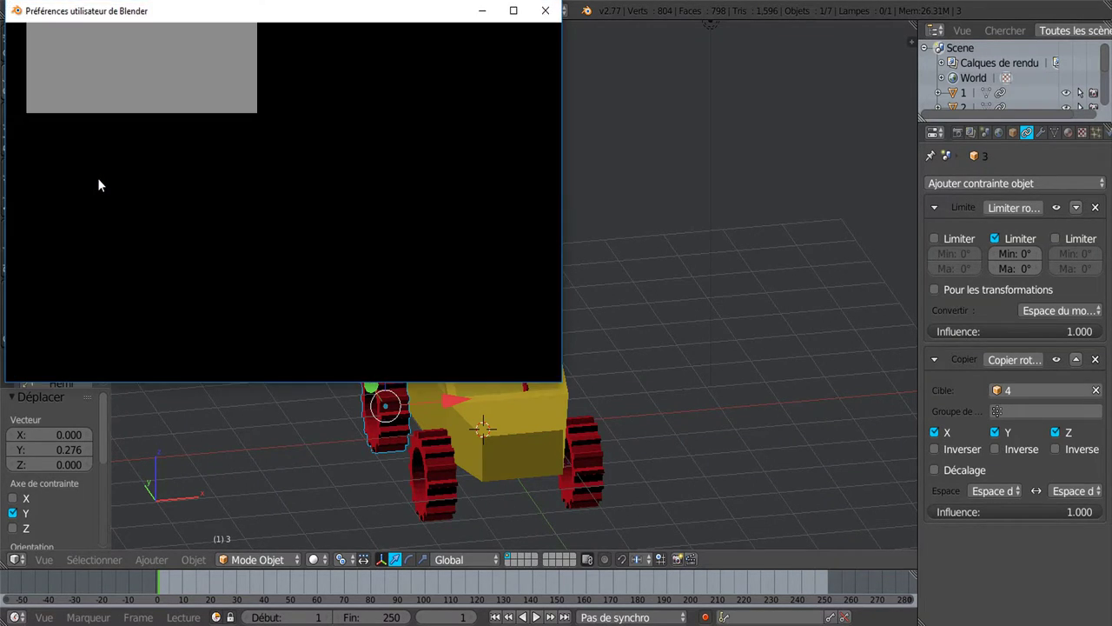
pyautogui.moveTo(223, 15); pyautogui.dragTo(435, 25)
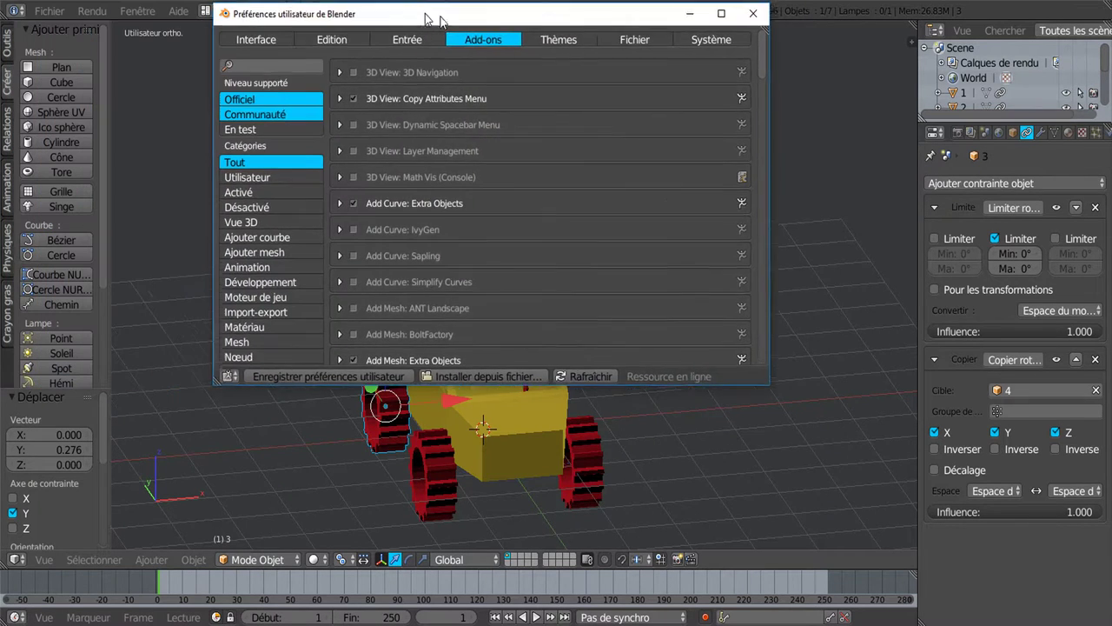
pyautogui.click(356, 103)
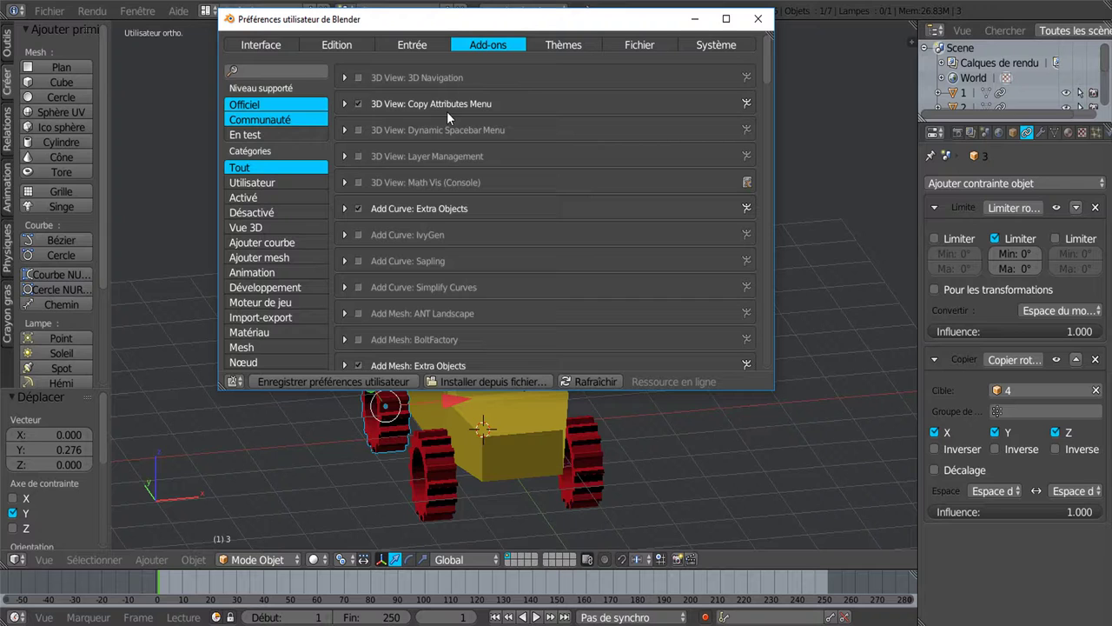
pyautogui.click(245, 198)
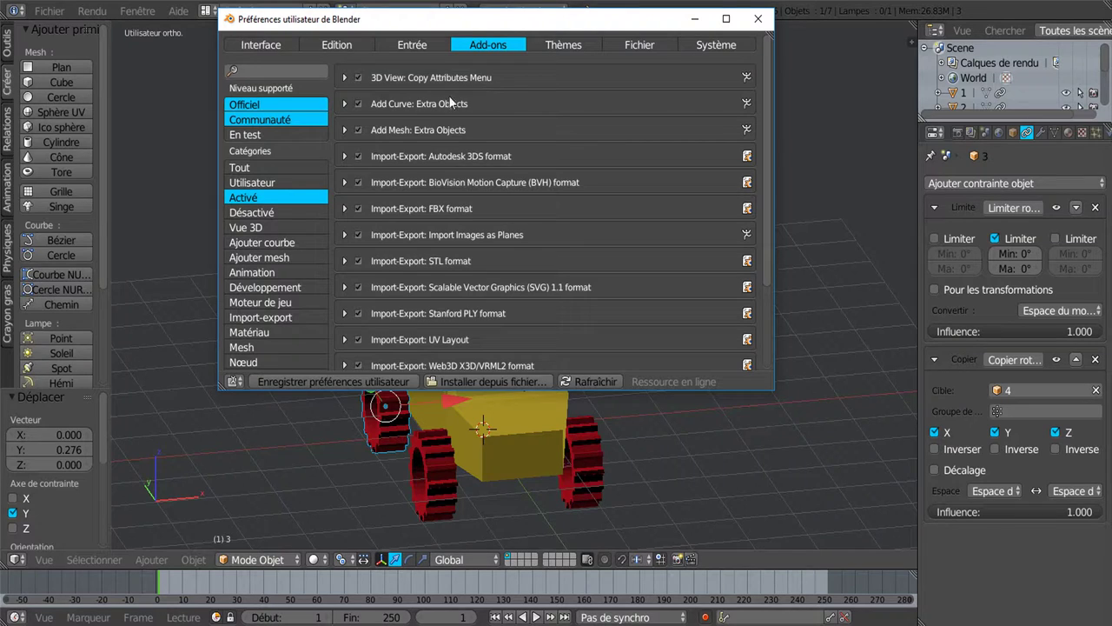
pyautogui.click(254, 213)
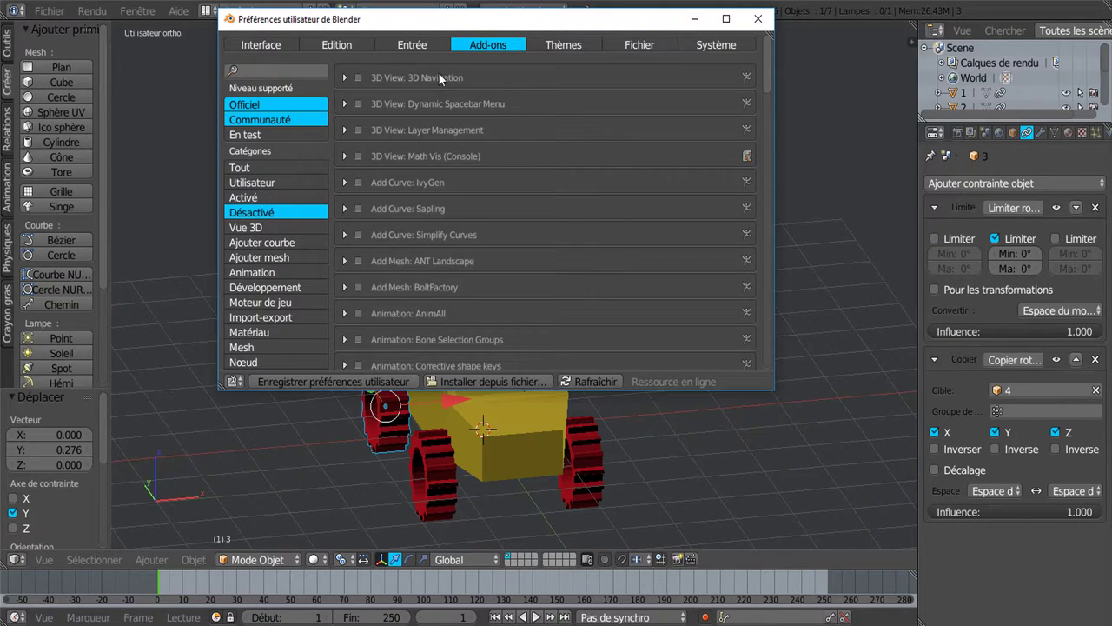
pyautogui.click(244, 198)
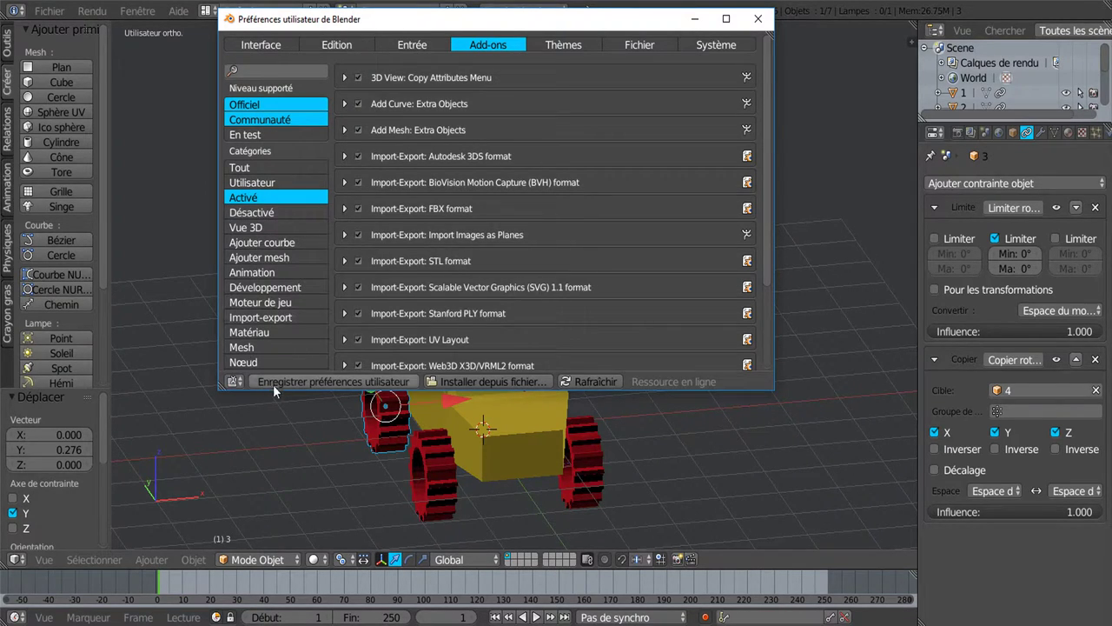
pyautogui.click(757, 21)
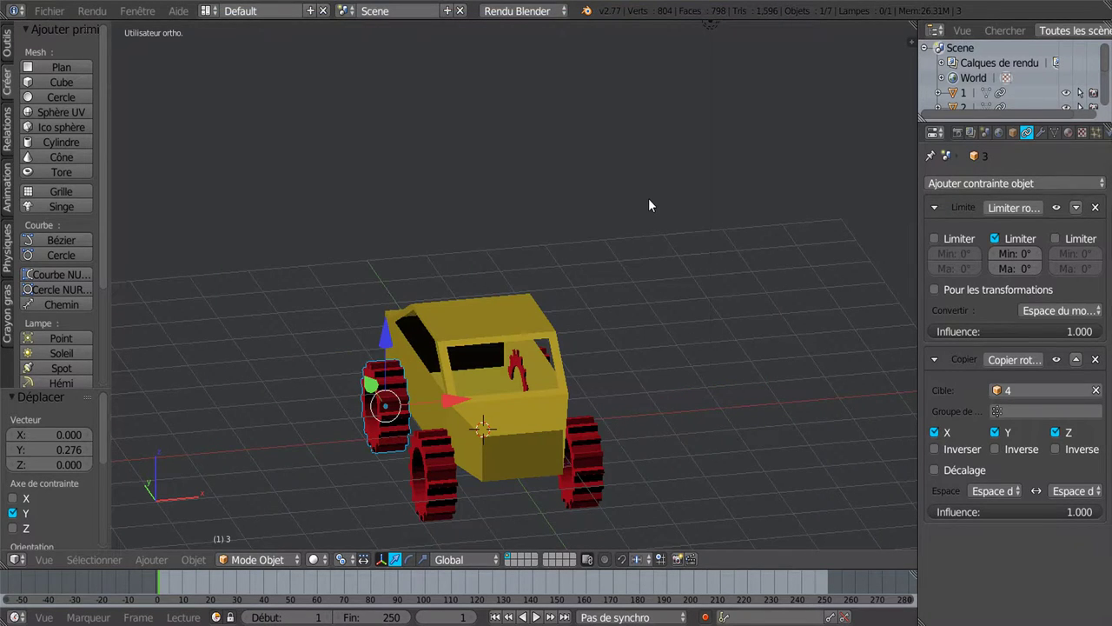
pyautogui.hotkey('ctrl', 'c')
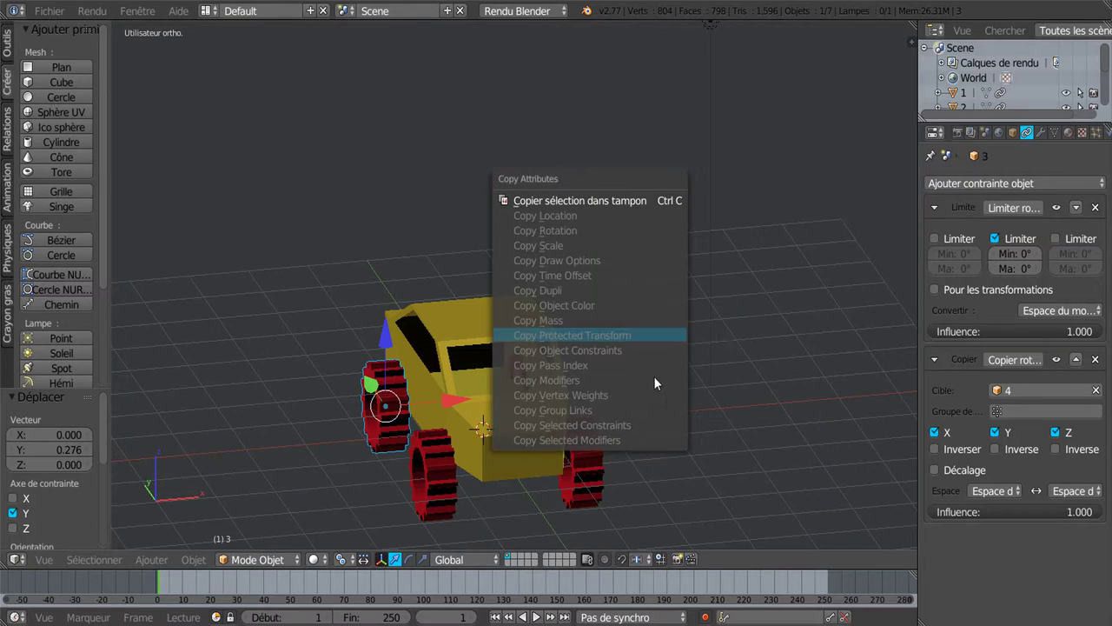
pyautogui.moveTo(659, 367)
pyautogui.mouseDown(button='middle')
pyautogui.moveTo(664, 377)
pyautogui.moveTo(641, 378)
pyautogui.moveTo(664, 372)
pyautogui.moveTo(638, 376)
pyautogui.moveTo(613, 356)
pyautogui.moveTo(665, 364)
pyautogui.mouseUp(button='middle')
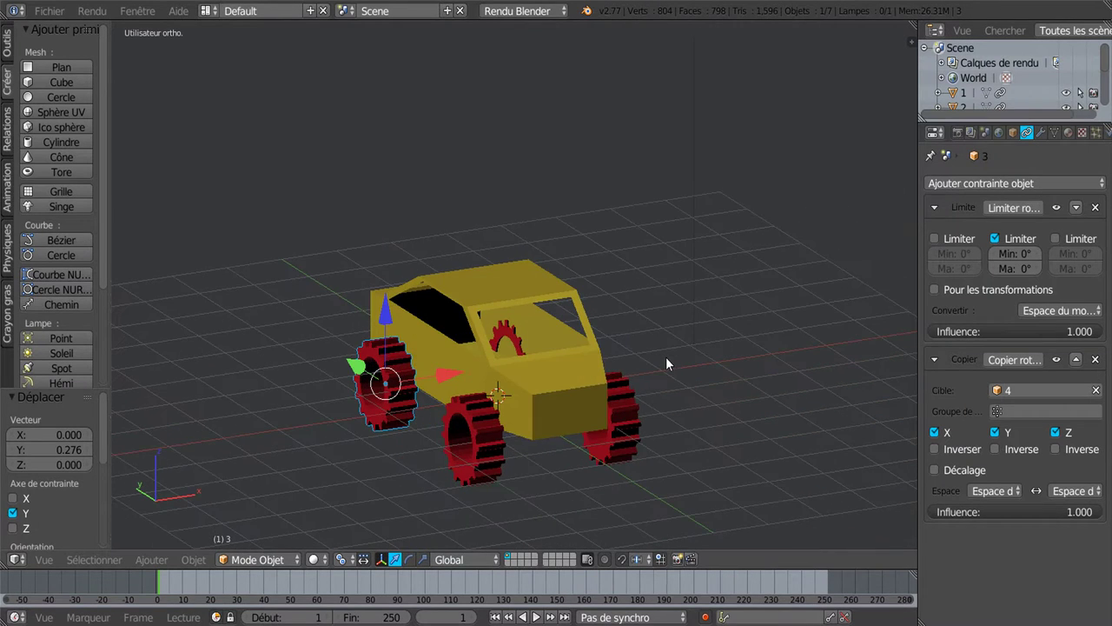
pyautogui.moveTo(522, 421); pyautogui.dragTo(548, 429, button='middle')
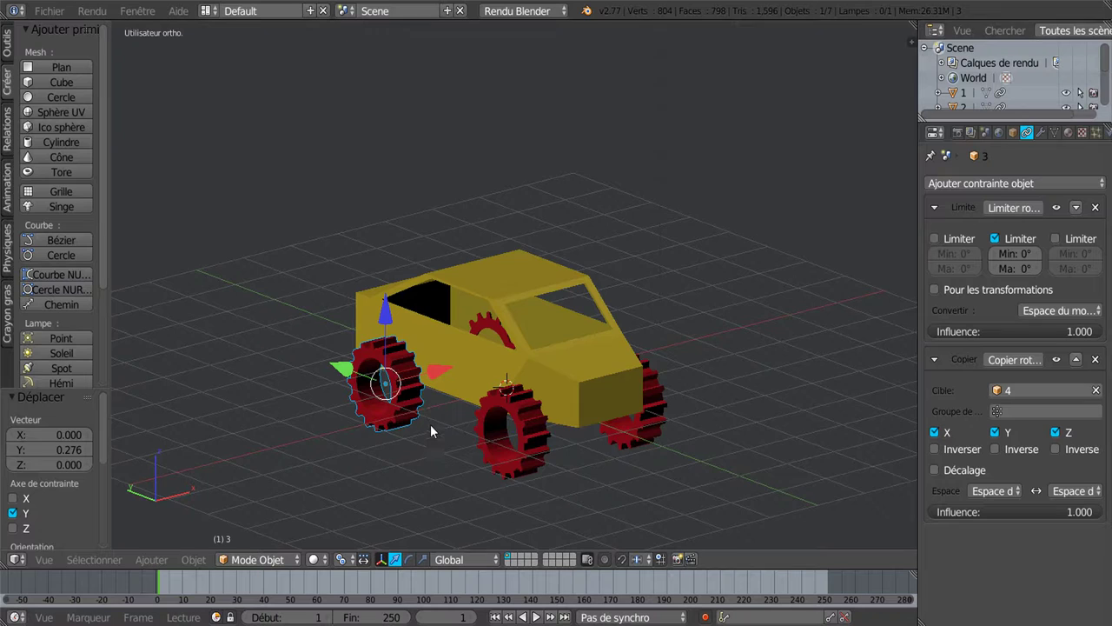
pyautogui.scroll(1, 430, 424)
pyautogui.moveTo(424, 446); pyautogui.dragTo(431, 406, button='middle')
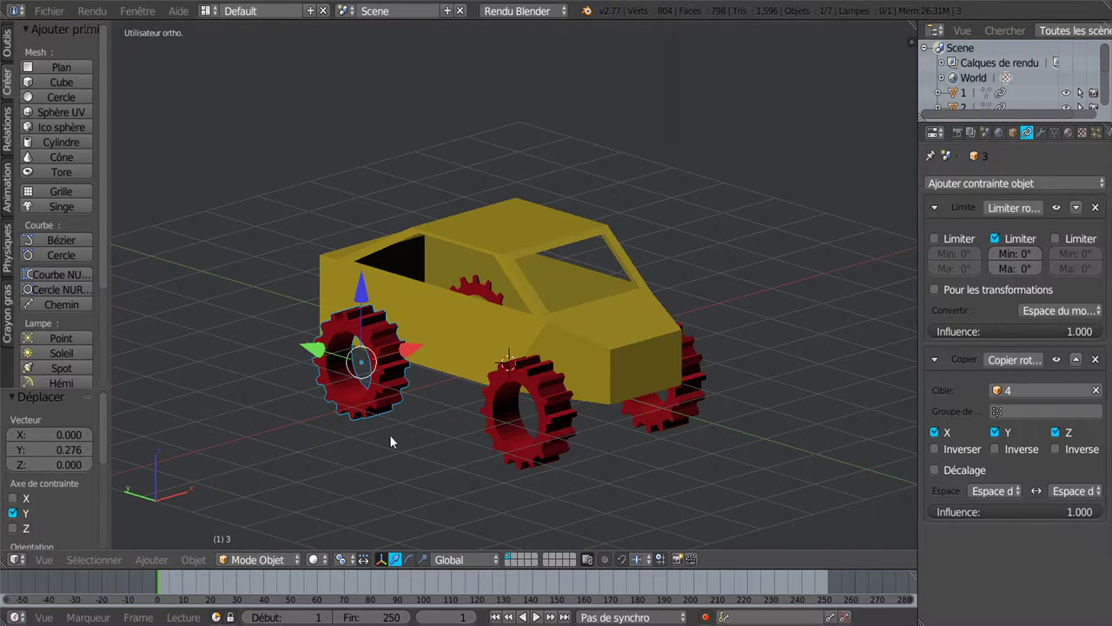
# Step: Copy wheel 2's object constraints onto wheel 3 with Copy Object Constraints
pyautogui.rightClick(374, 341)
pyautogui.rightClick(374, 341)
pyautogui.rightClick(534, 369)
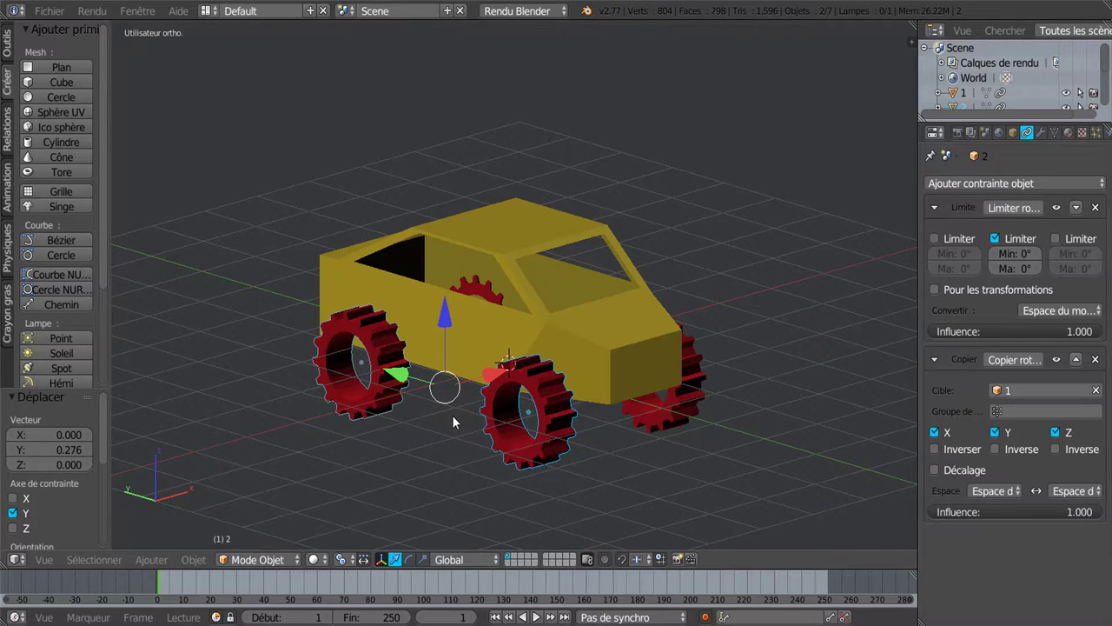
pyautogui.hotkey('ctrl', 'c')
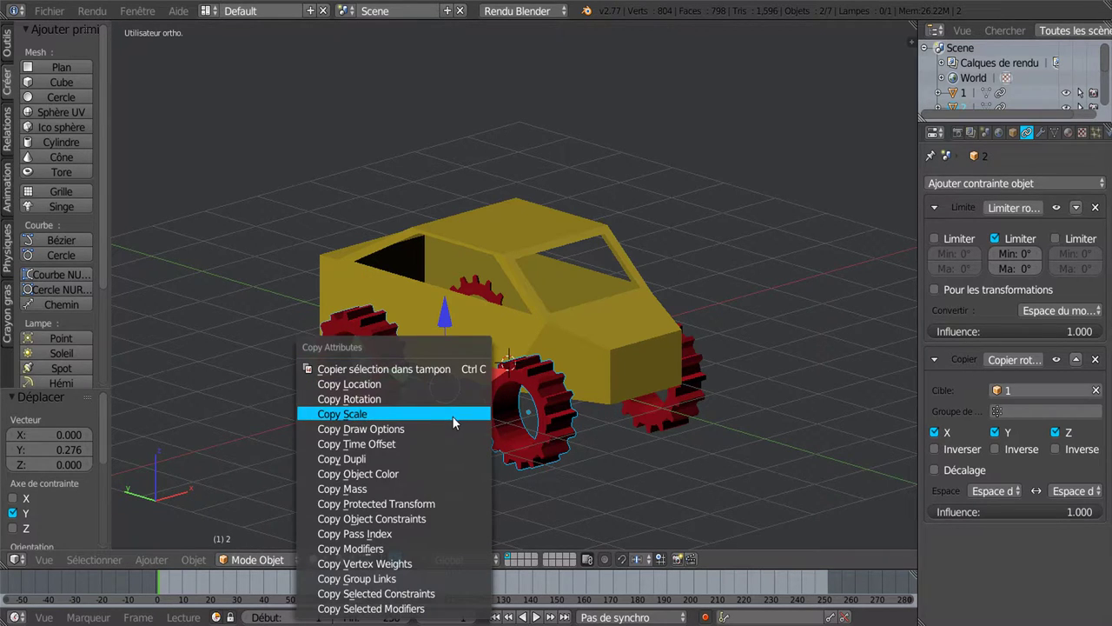
pyautogui.click(396, 518)
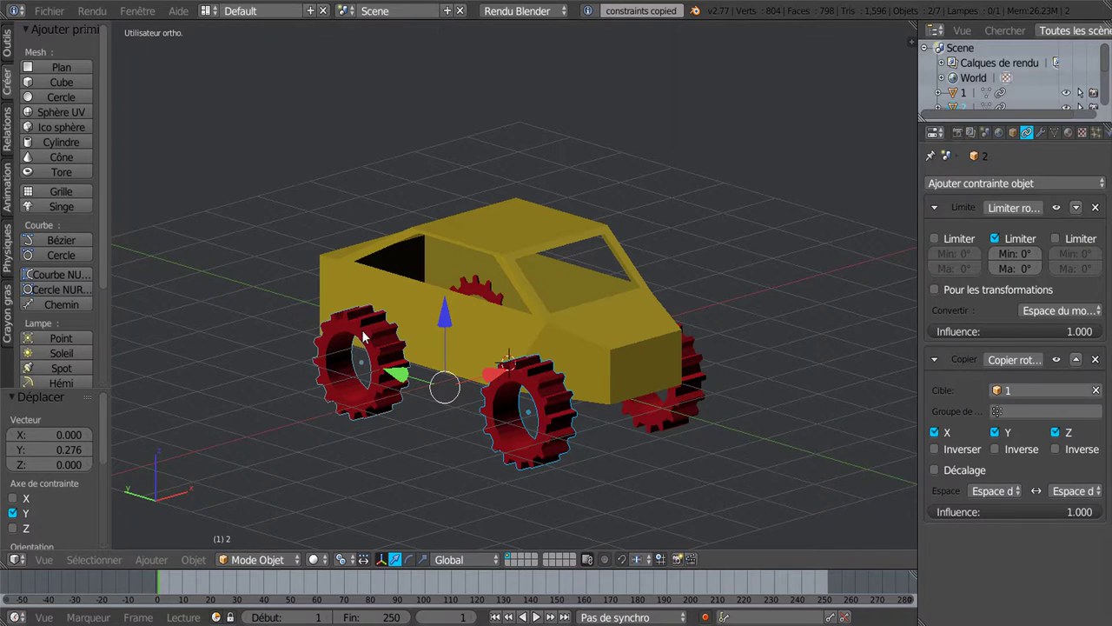
pyautogui.moveTo(726, 435)
pyautogui.mouseDown(button='middle')
pyautogui.moveTo(639, 457)
pyautogui.moveTo(750, 440)
pyautogui.mouseUp(button='middle')
pyautogui.rightClick(639, 457)
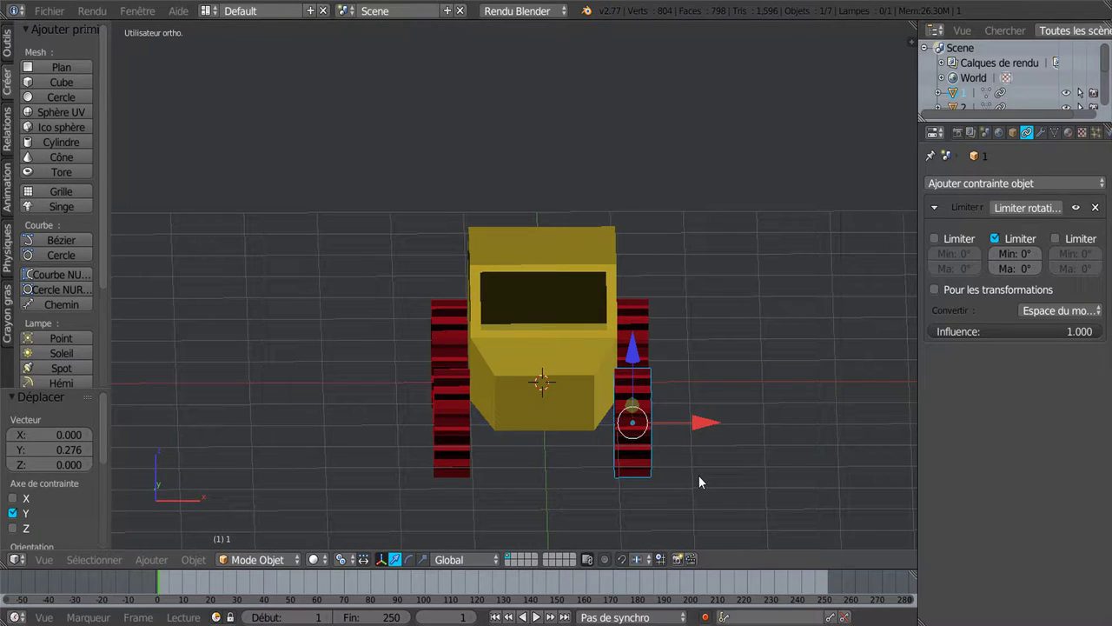
# Step: Test-rotate wheel 1 about X and then about Z
pyautogui.press('r')
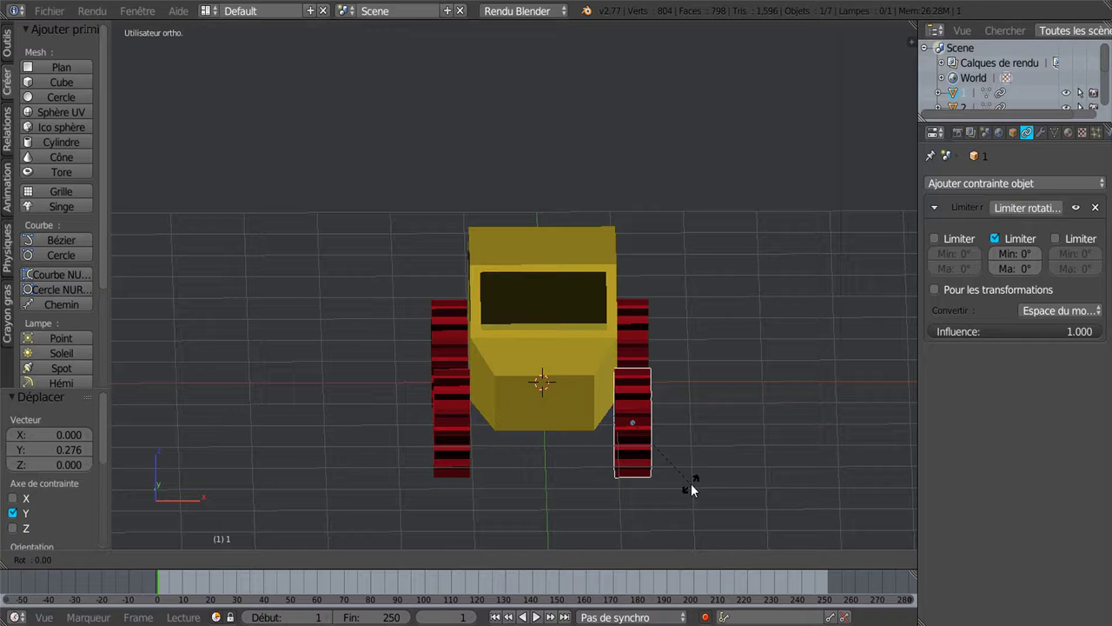
pyautogui.press('x')
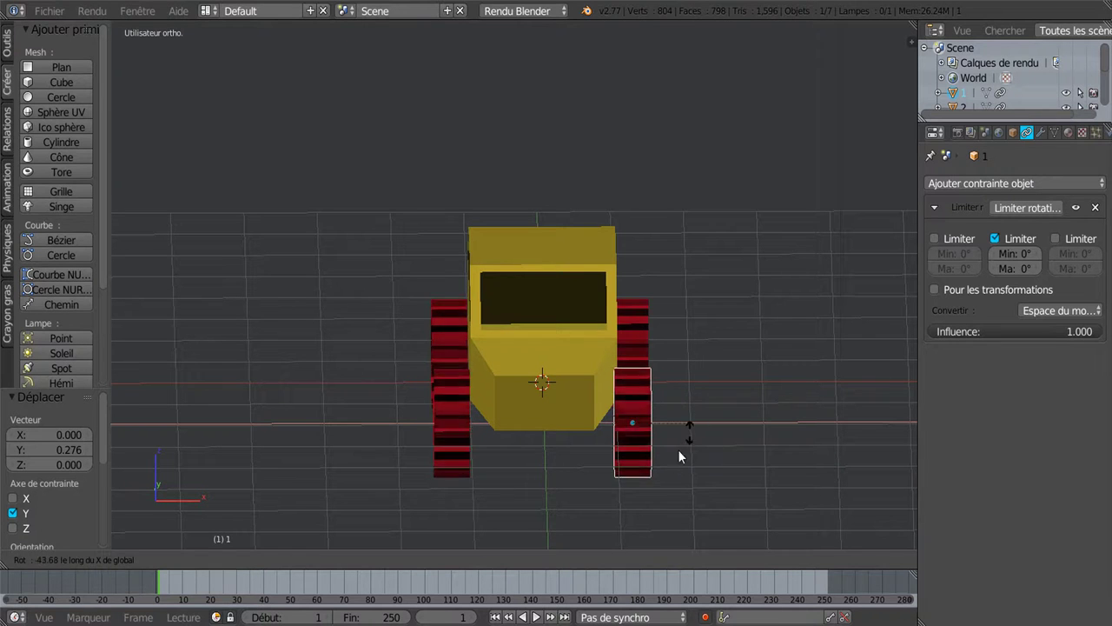
pyautogui.click(660, 384)
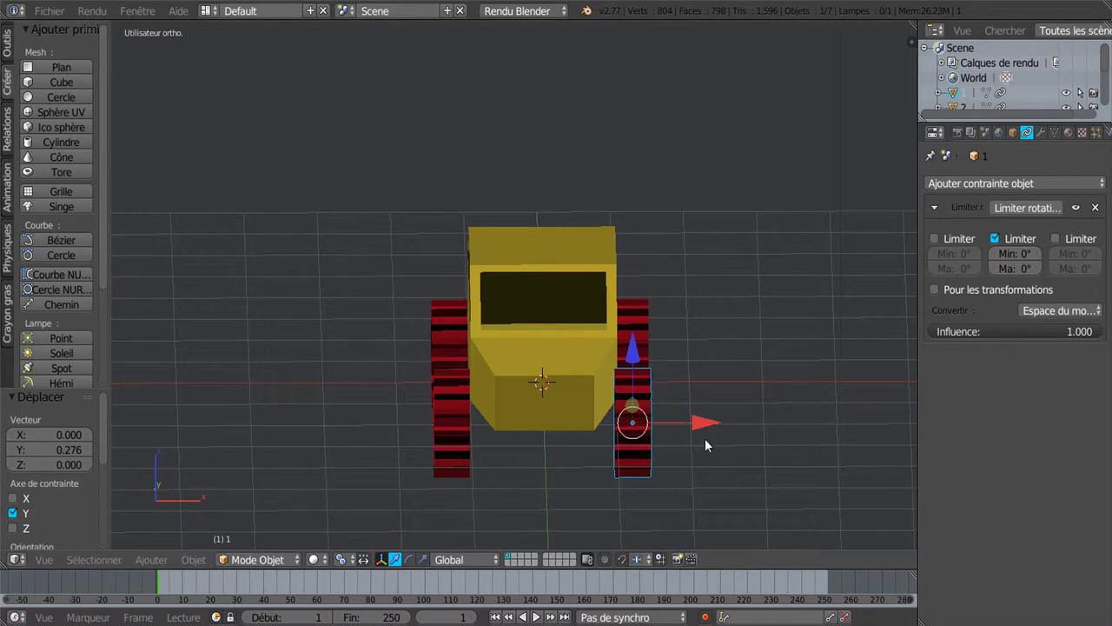
pyautogui.moveTo(765, 402); pyautogui.dragTo(776, 411, button='middle')
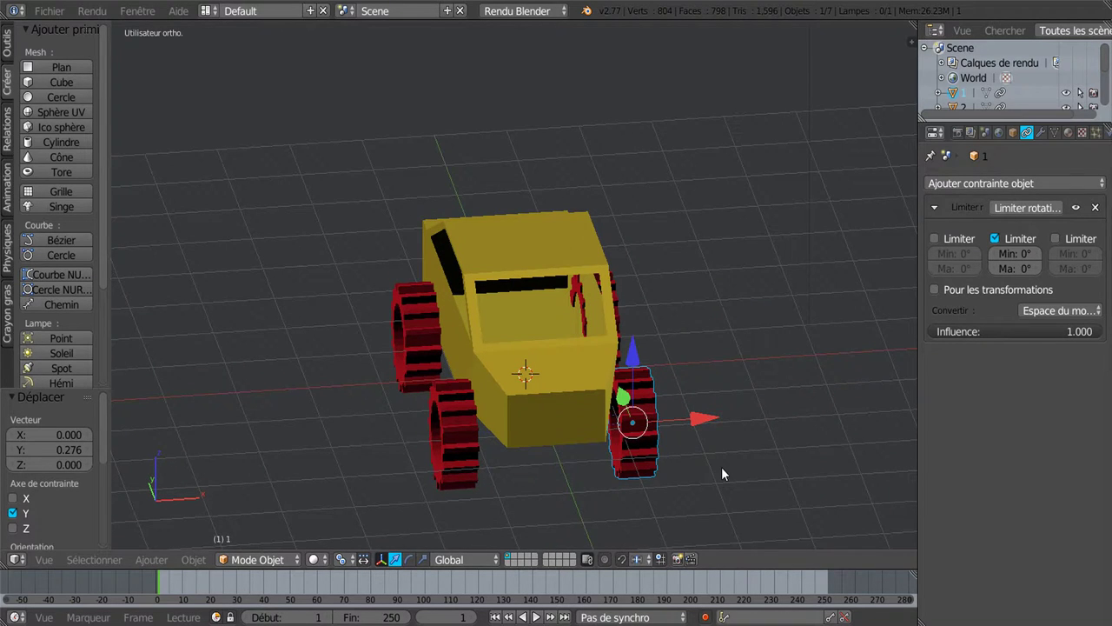
pyautogui.press('r')
pyautogui.press('z')
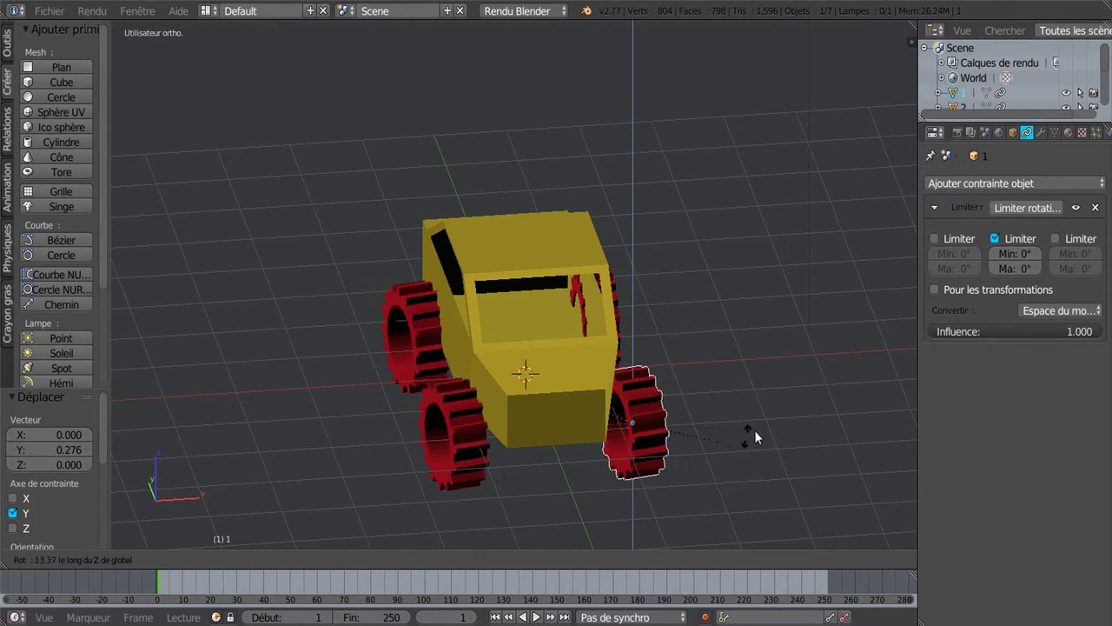
pyautogui.click(747, 433)
# Step: Untick Z in wheel 3's Copier rotation constraint, leaving only X and Y
pyautogui.rightClick(417, 363)
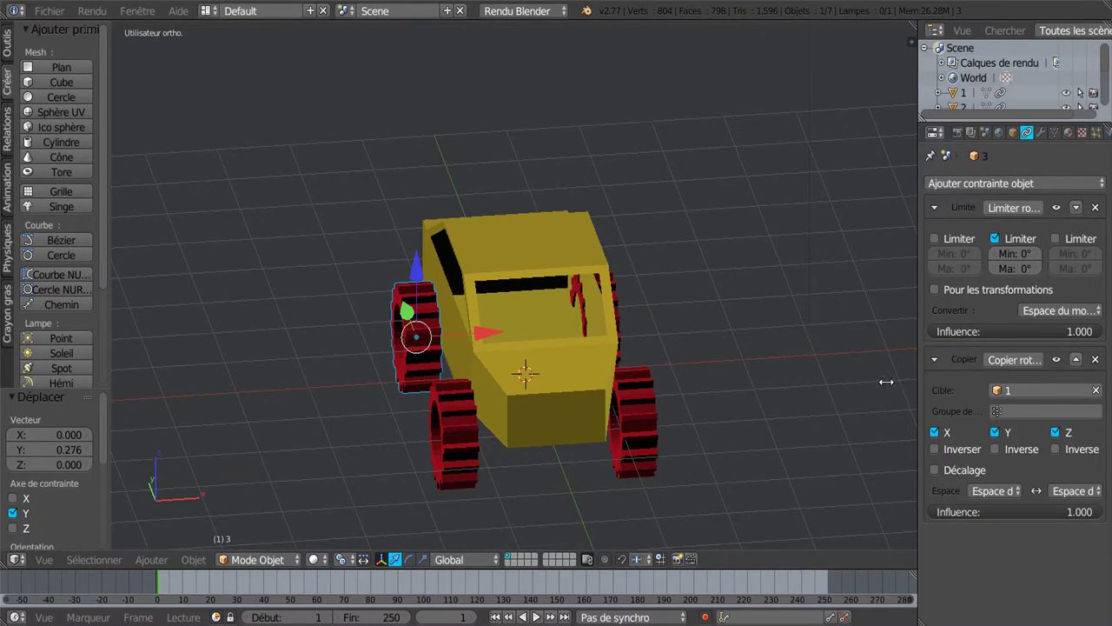
pyautogui.moveTo(917, 382); pyautogui.dragTo(881, 381)
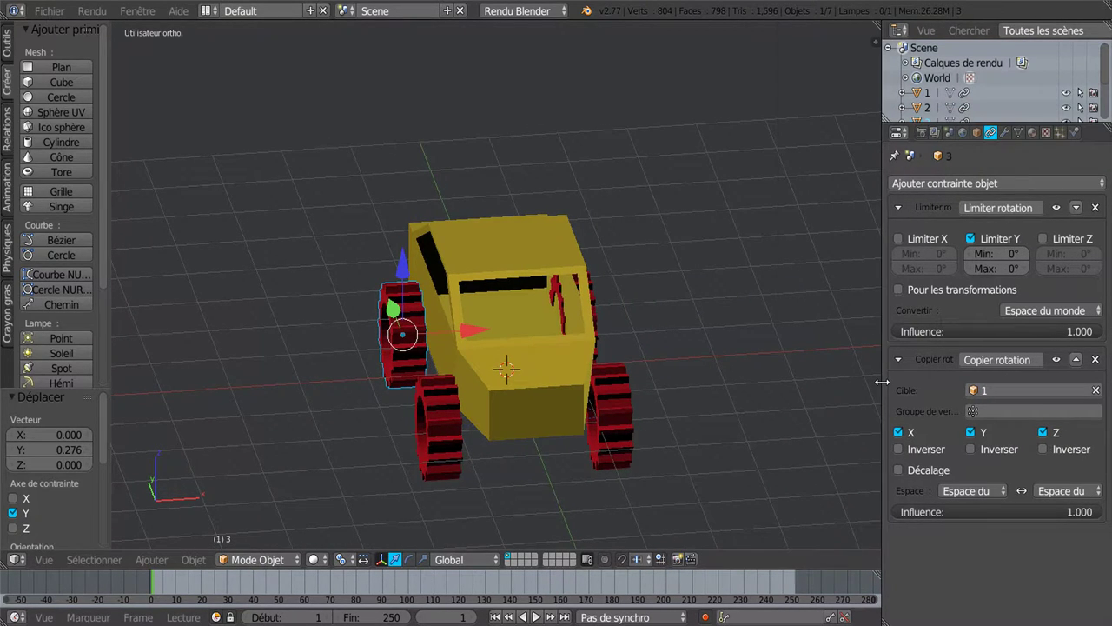
pyautogui.click(1043, 433)
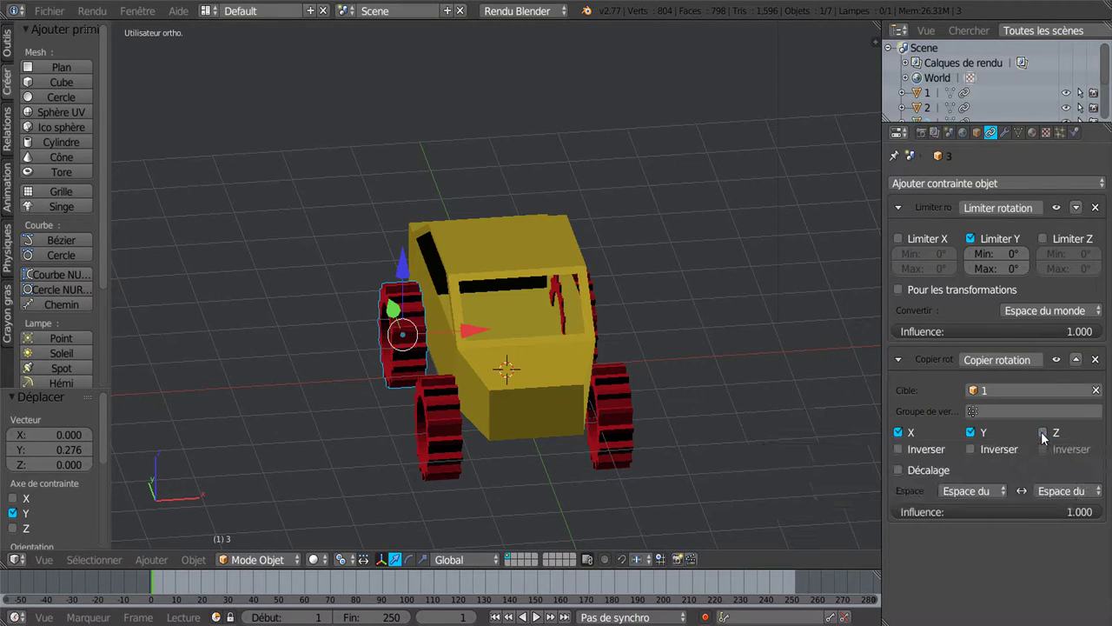
pyautogui.rightClick(617, 418)
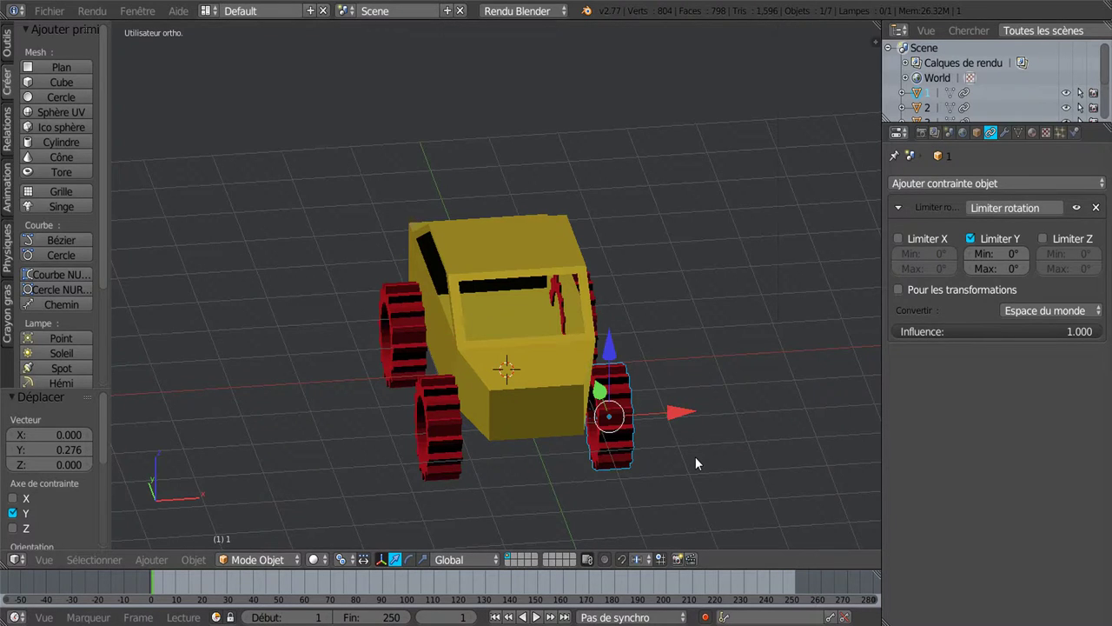
# Step: Test-rotate wheel 1 about Z, X and Y
pyautogui.press('r')
pyautogui.press('z')
pyautogui.click(700, 442)
pyautogui.press('r')
pyautogui.press('x')
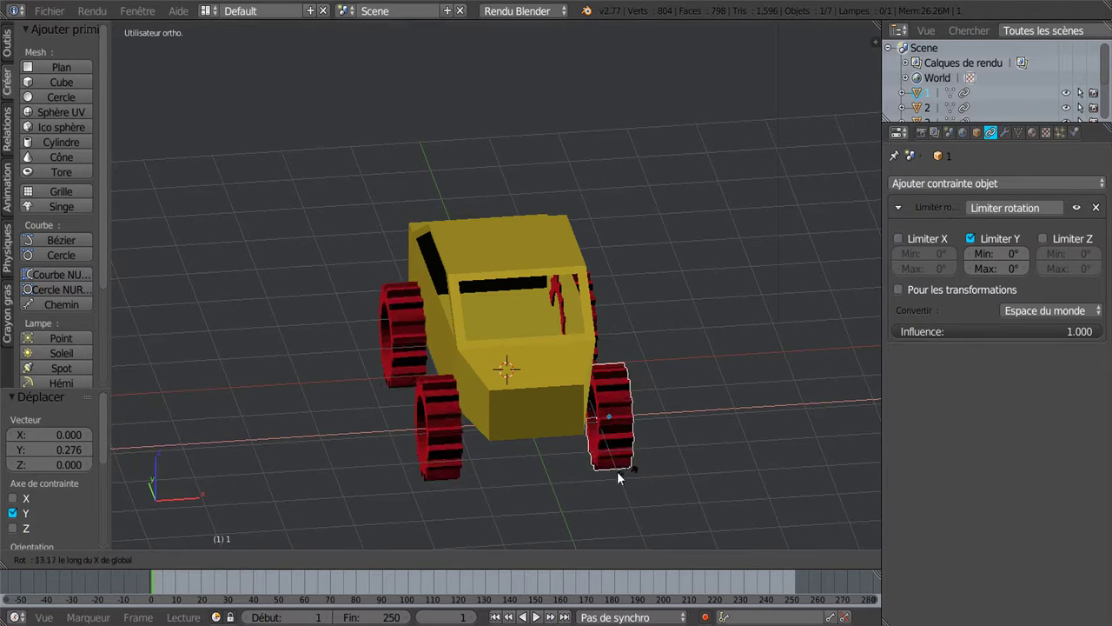
pyautogui.click(616, 415)
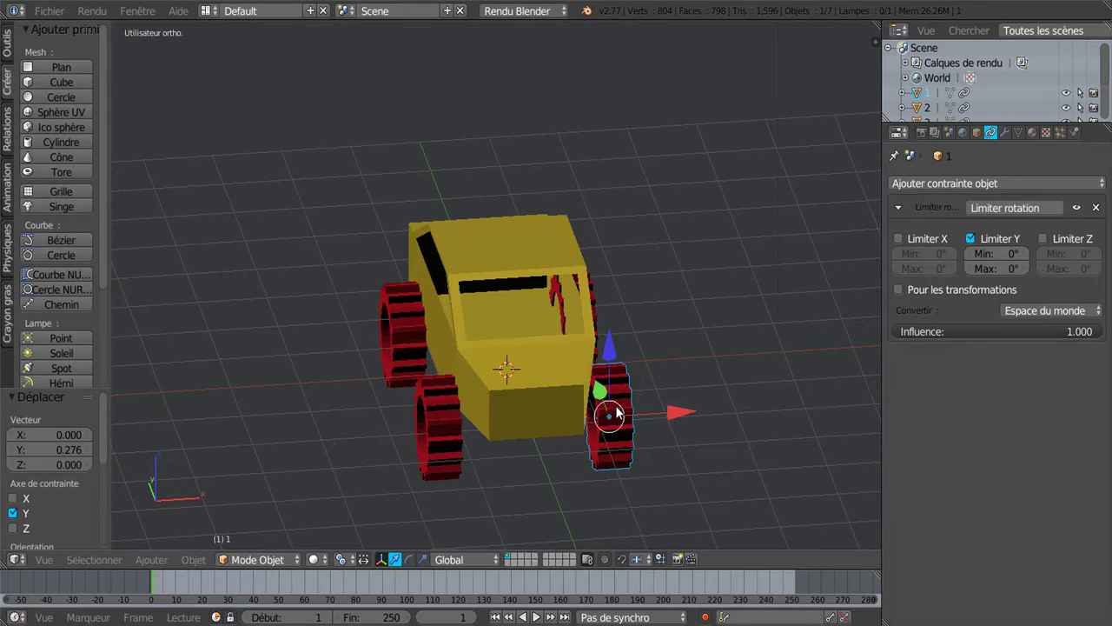
pyautogui.press('r')
pyautogui.press('y')
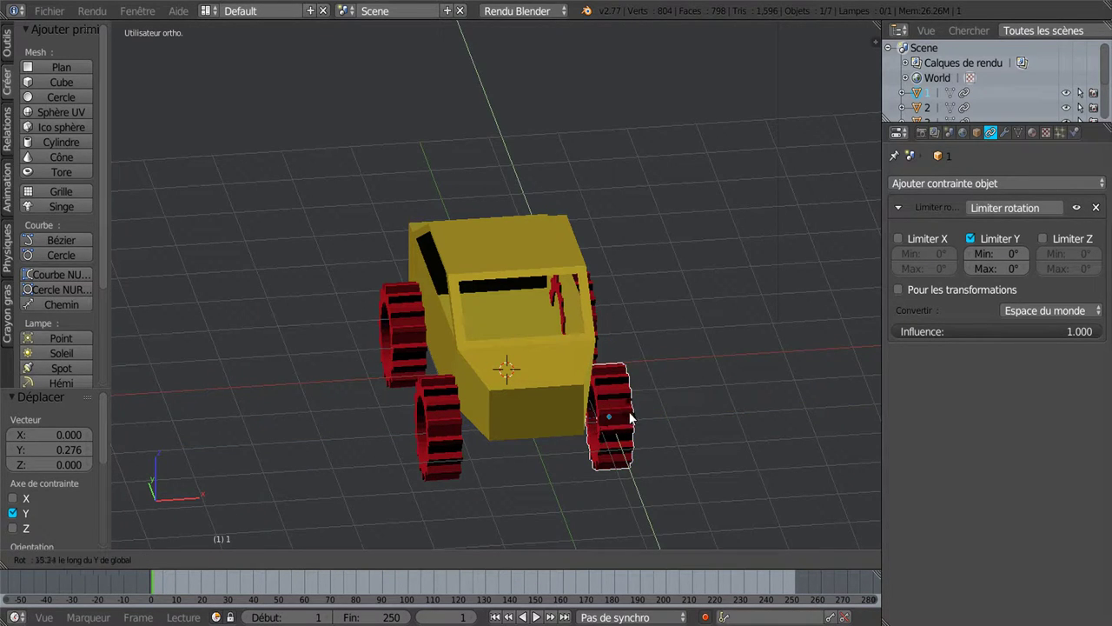
pyautogui.click(604, 424)
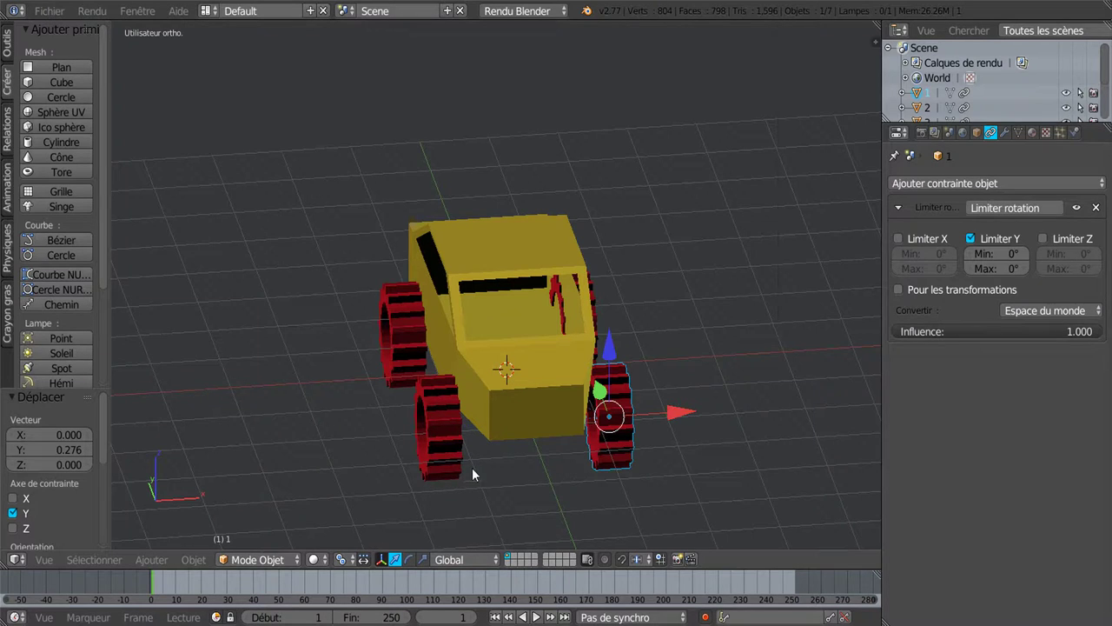
pyautogui.moveTo(462, 469); pyautogui.dragTo(452, 402, button='middle')
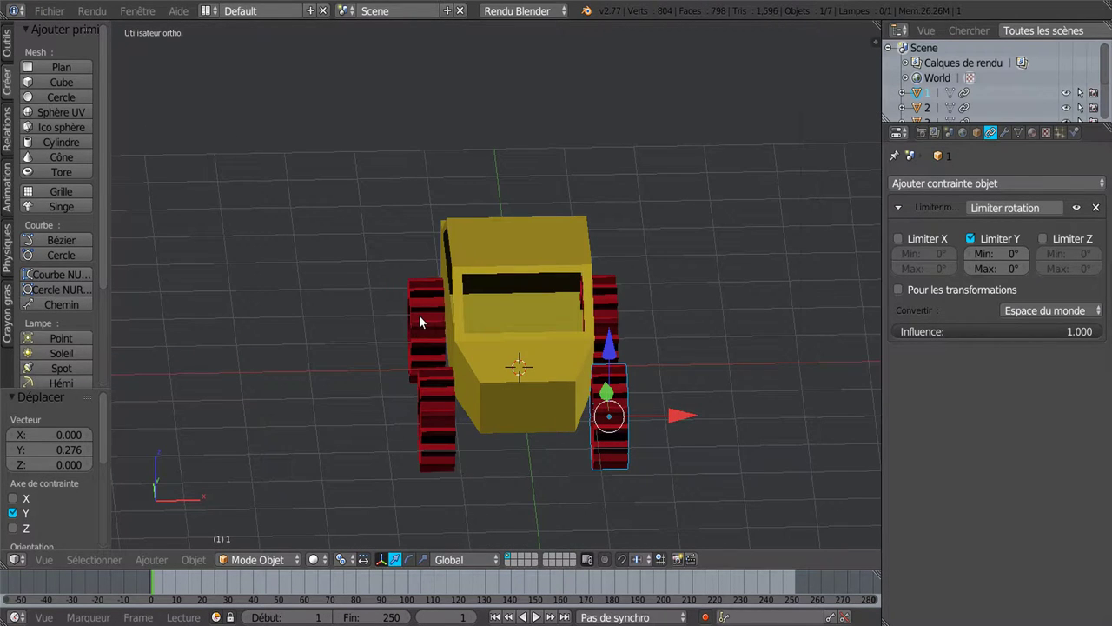
pyautogui.moveTo(643, 330)
pyautogui.mouseDown(button='middle')
pyautogui.moveTo(722, 343)
pyautogui.moveTo(658, 325)
pyautogui.mouseUp(button='middle')
# Step: Copy the left wheel's object constraints onto the rear-right wheel via Copy Object Constraints
pyautogui.rightClick(644, 320)
pyautogui.moveTo(708, 423); pyautogui.dragTo(500, 344, button='middle')
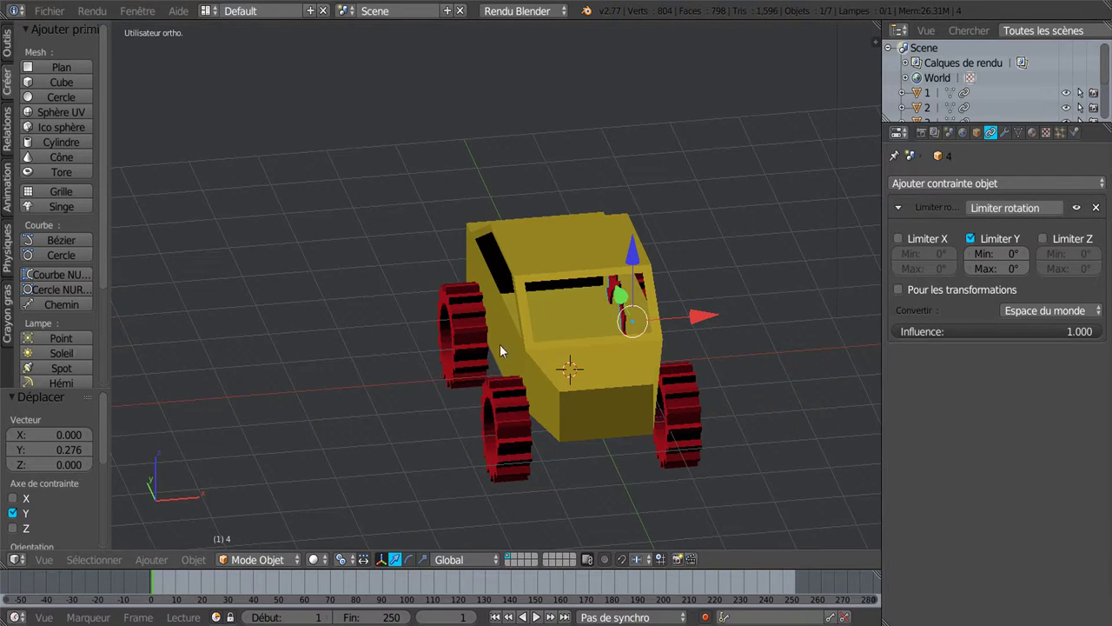
pyautogui.rightClick(461, 315)
pyautogui.moveTo(750, 359); pyautogui.dragTo(693, 364, button='middle')
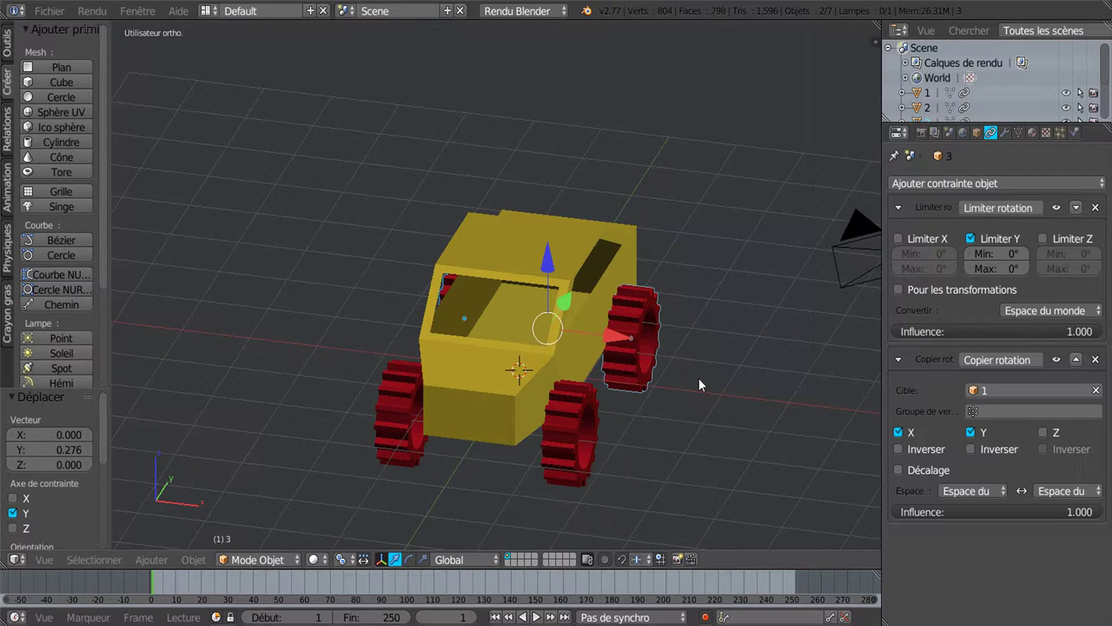
pyautogui.hotkey('ctrl', 'c')
pyautogui.click(657, 379)
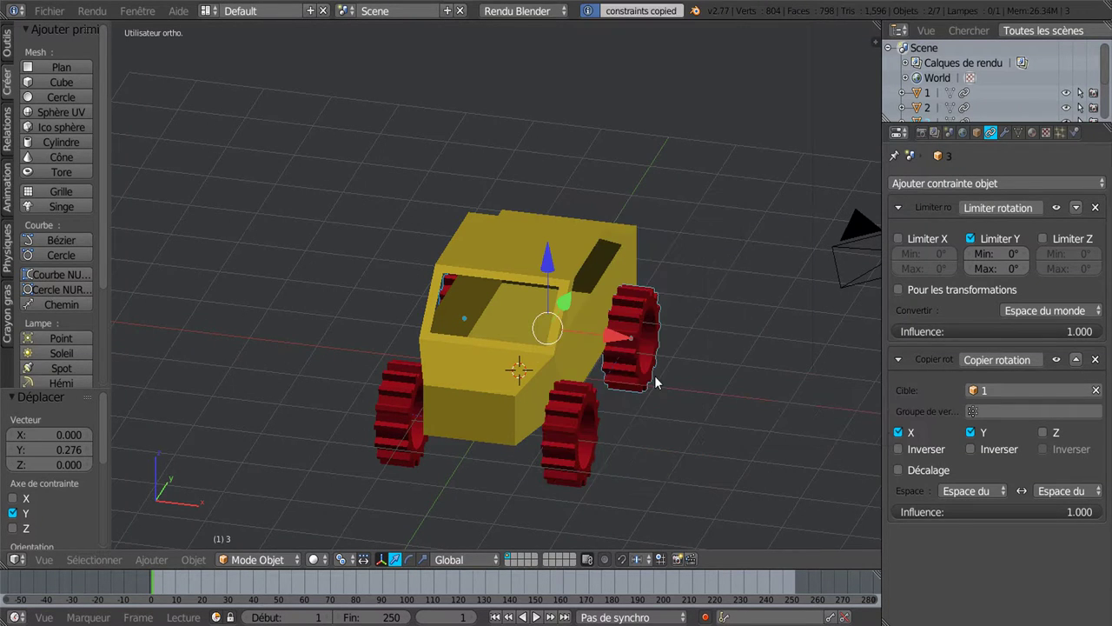
pyautogui.moveTo(602, 343); pyautogui.dragTo(622, 353, button='middle')
# Step: Trial-rotate wheel 1 freely, about X and about Y, cancelling each time
pyautogui.rightClick(563, 448)
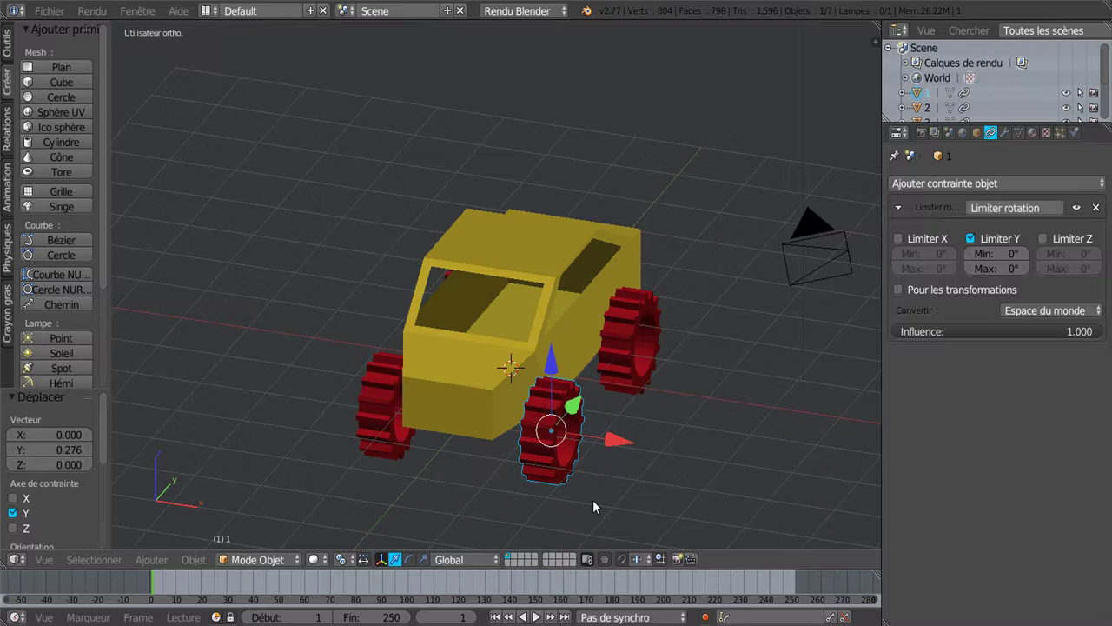
pyautogui.press('r')
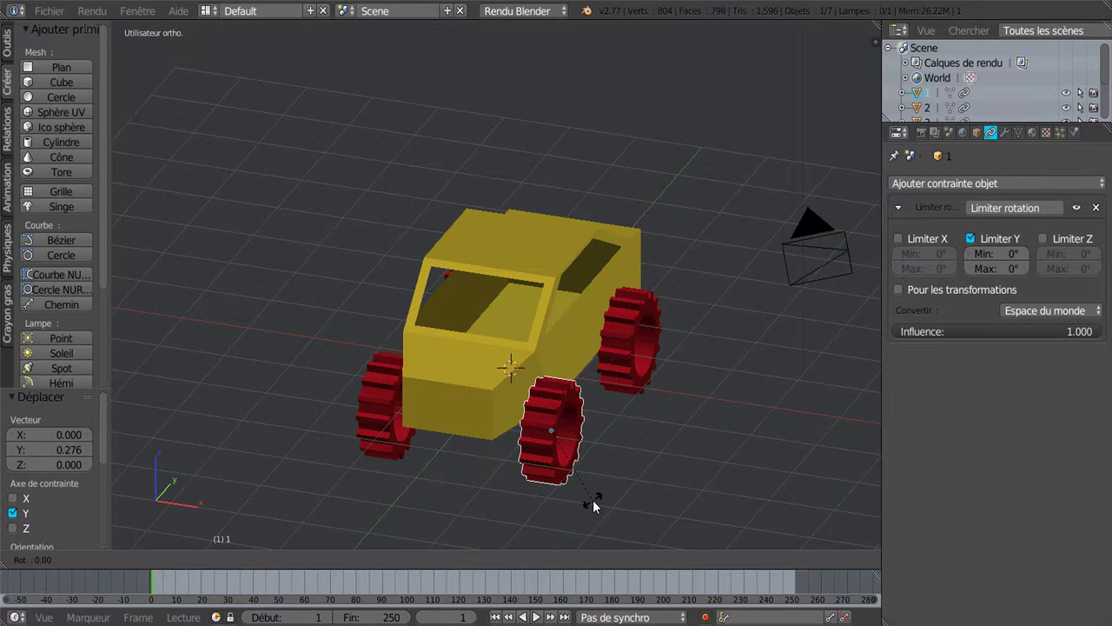
pyautogui.rightClick(608, 493)
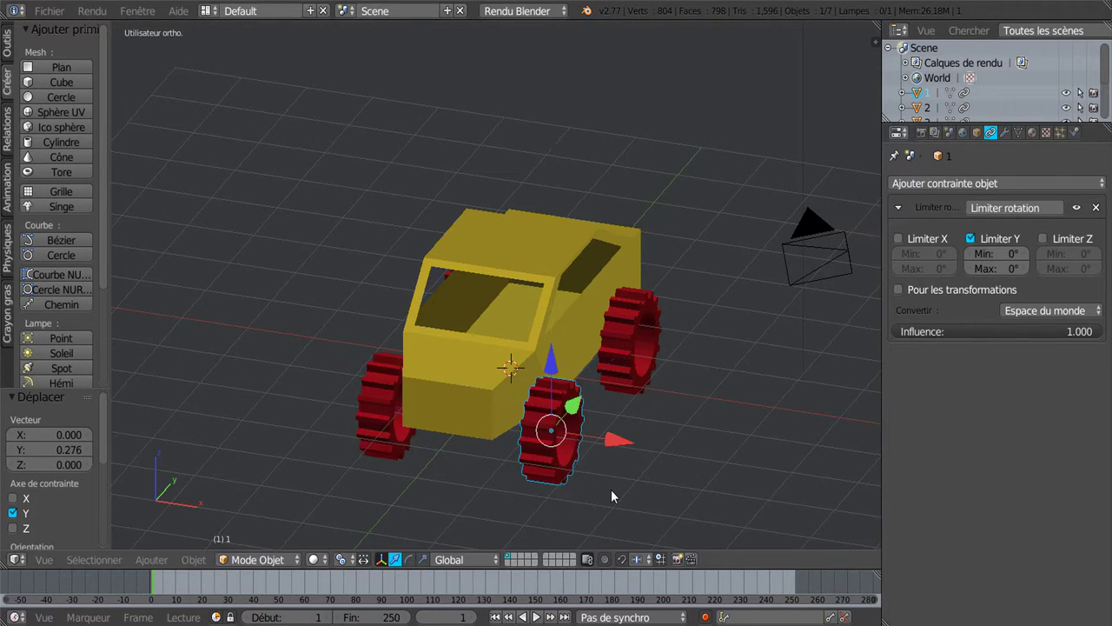
pyautogui.press('r')
pyautogui.press('x')
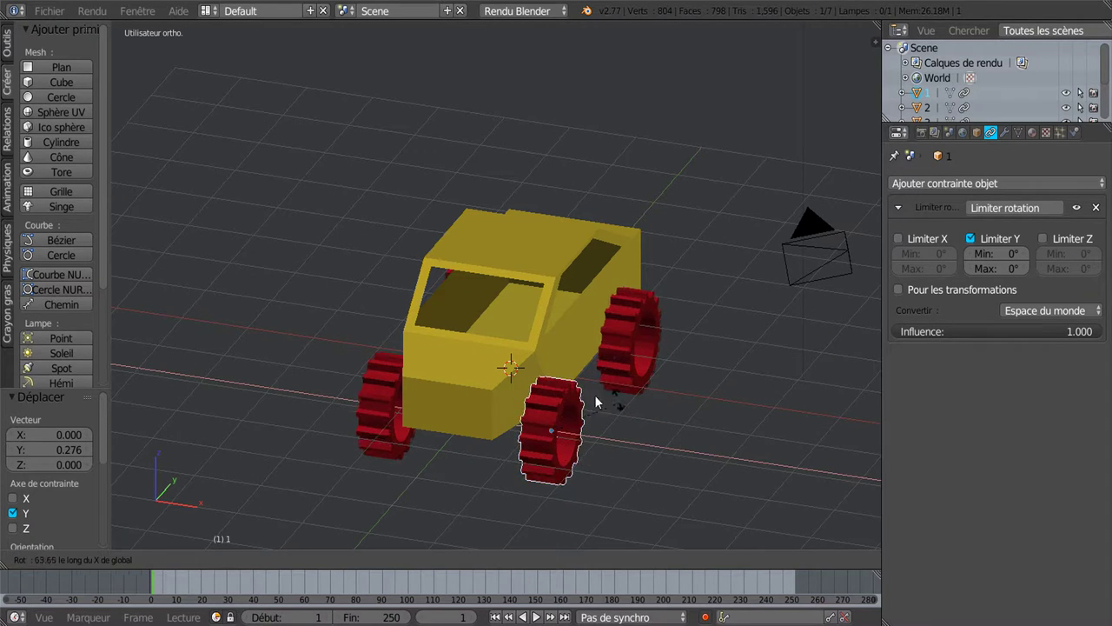
pyautogui.rightClick(556, 453)
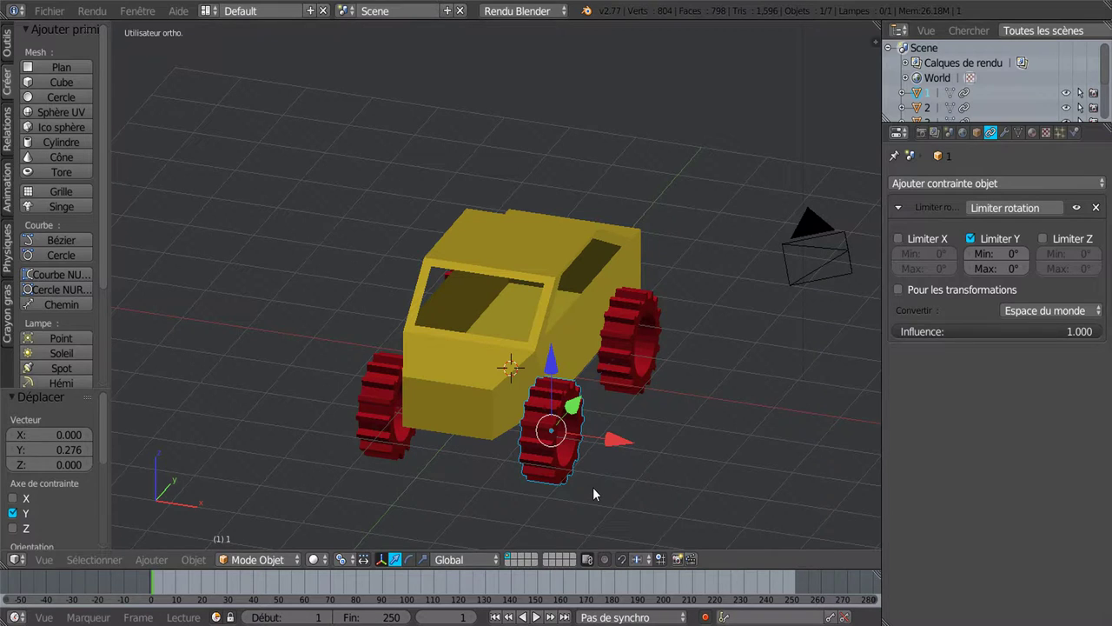
pyautogui.press('r')
pyautogui.press('y')
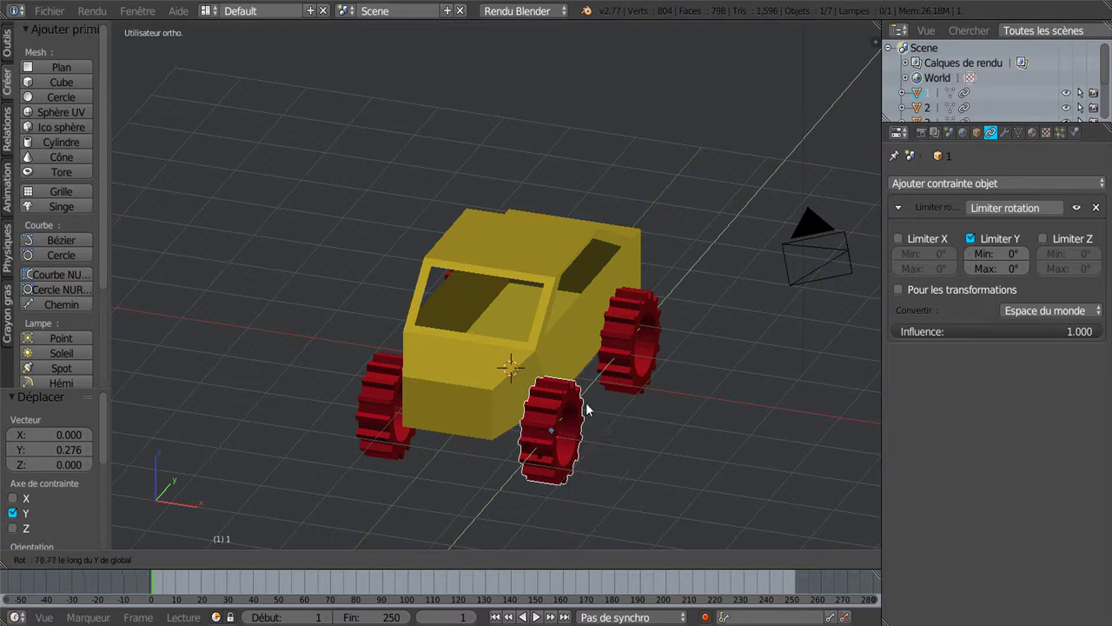
pyautogui.rightClick(639, 431)
# Step: Orbit and zoom to inspect the wheel sides from frontal and side views
pyautogui.moveTo(639, 431)
pyautogui.mouseDown(button='middle')
pyautogui.moveTo(656, 437)
pyautogui.moveTo(658, 467)
pyautogui.moveTo(634, 436)
pyautogui.moveTo(626, 321)
pyautogui.moveTo(638, 334)
pyautogui.moveTo(661, 259)
pyautogui.mouseUp(button='middle')
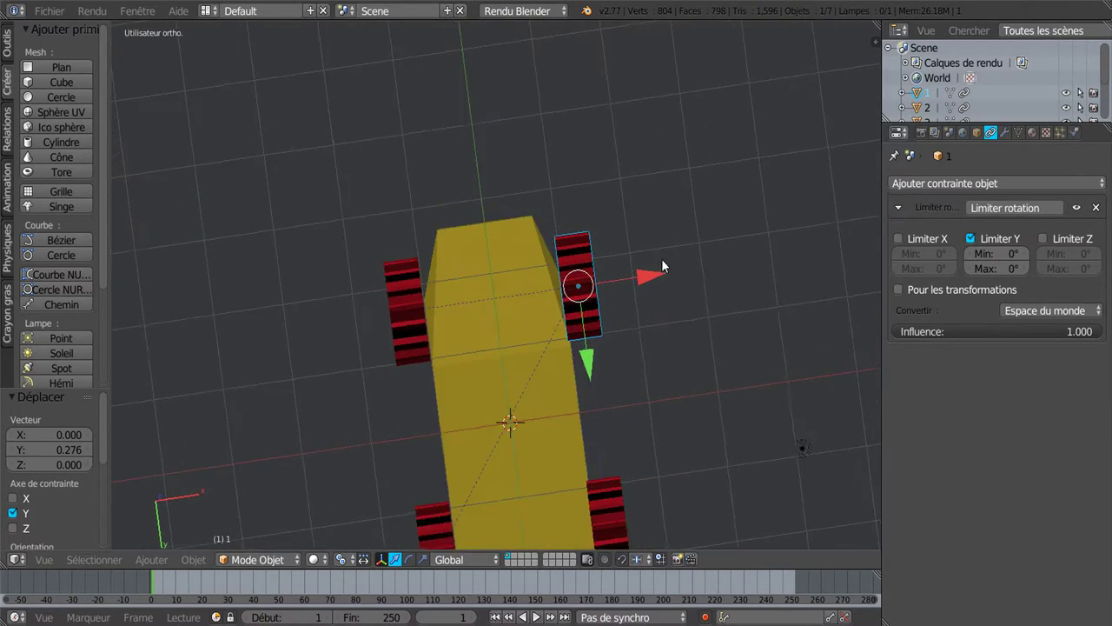
pyautogui.scroll(2, 600, 318)
pyautogui.scroll(3, 588, 334)
pyautogui.moveTo(588, 334); pyautogui.dragTo(649, 185, button='middle')
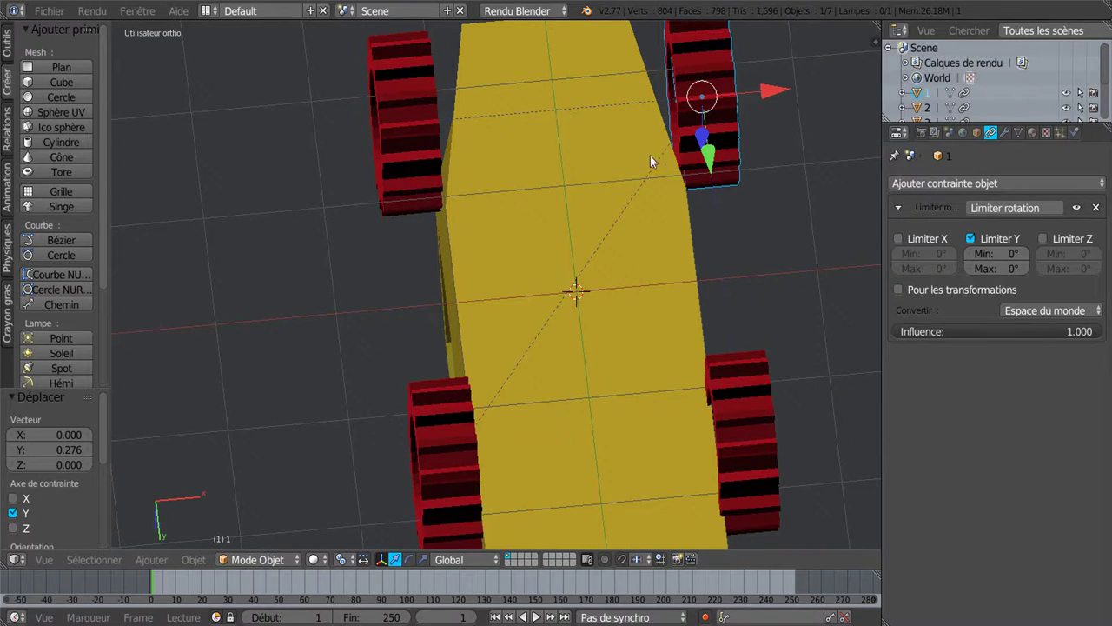
pyautogui.scroll(1, 592, 261)
pyautogui.scroll(2, 674, 262)
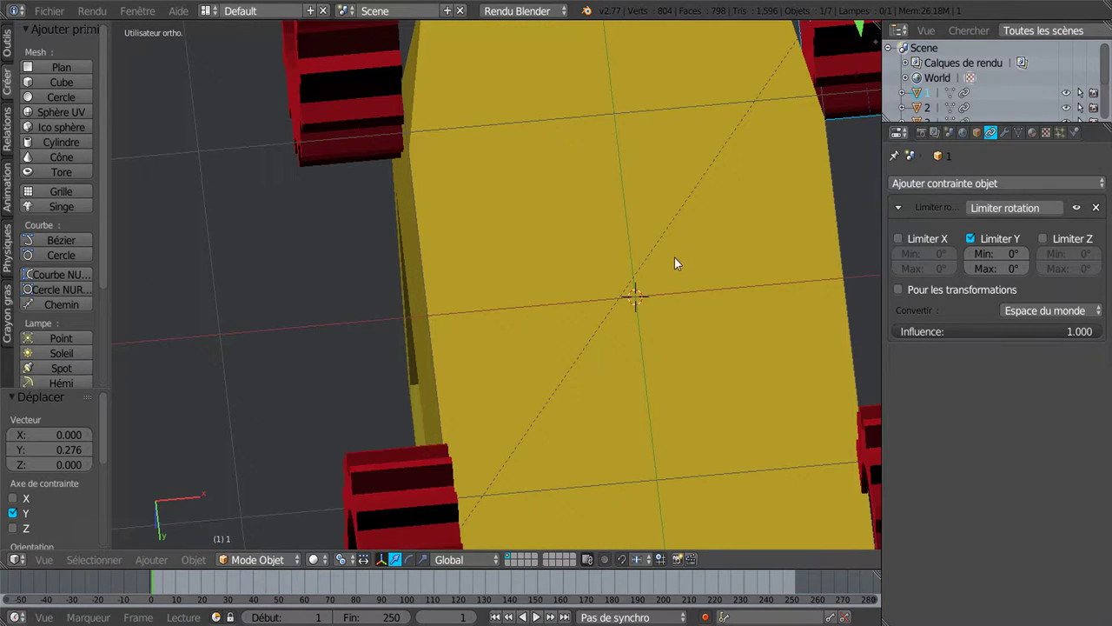
pyautogui.scroll(-3, 645, 265)
pyautogui.moveTo(619, 260)
pyautogui.mouseDown(button='middle')
pyautogui.moveTo(632, 358)
pyautogui.moveTo(561, 439)
pyautogui.mouseUp(button='middle')
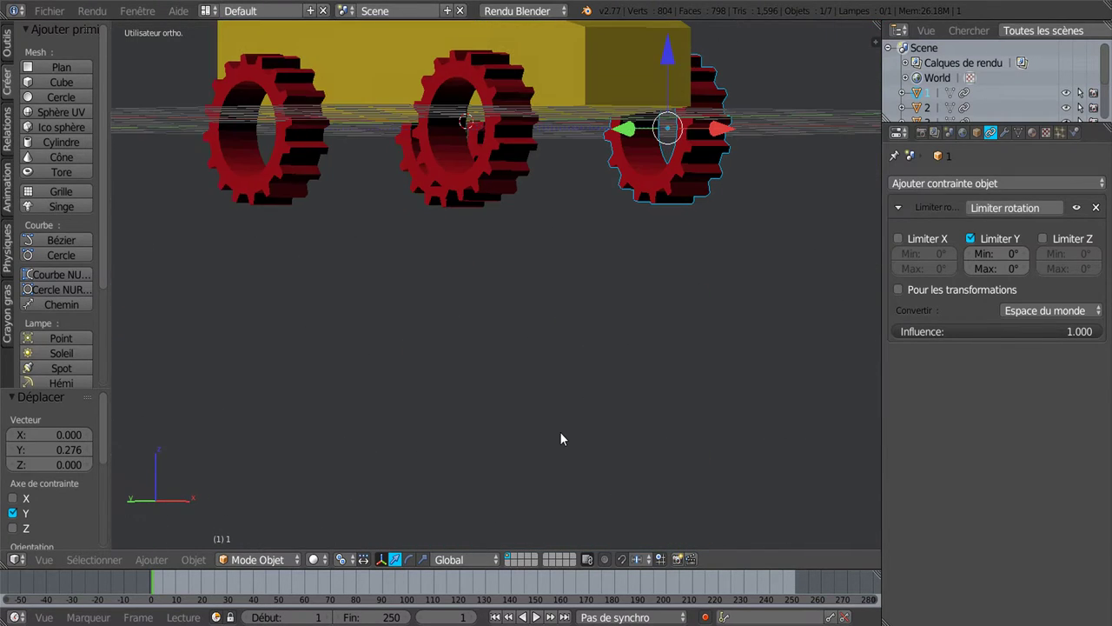
pyautogui.moveTo(612, 410)
pyautogui.mouseDown(button='middle')
pyautogui.moveTo(533, 419)
pyautogui.moveTo(509, 438)
pyautogui.moveTo(618, 402)
pyautogui.moveTo(571, 383)
pyautogui.moveTo(594, 347)
pyautogui.moveTo(489, 425)
pyautogui.moveTo(637, 418)
pyautogui.moveTo(608, 448)
pyautogui.mouseUp(button='middle')
# Step: Lower the yellow car body by 0.028 on Z and widen the 3D view
pyautogui.rightClick(575, 293)
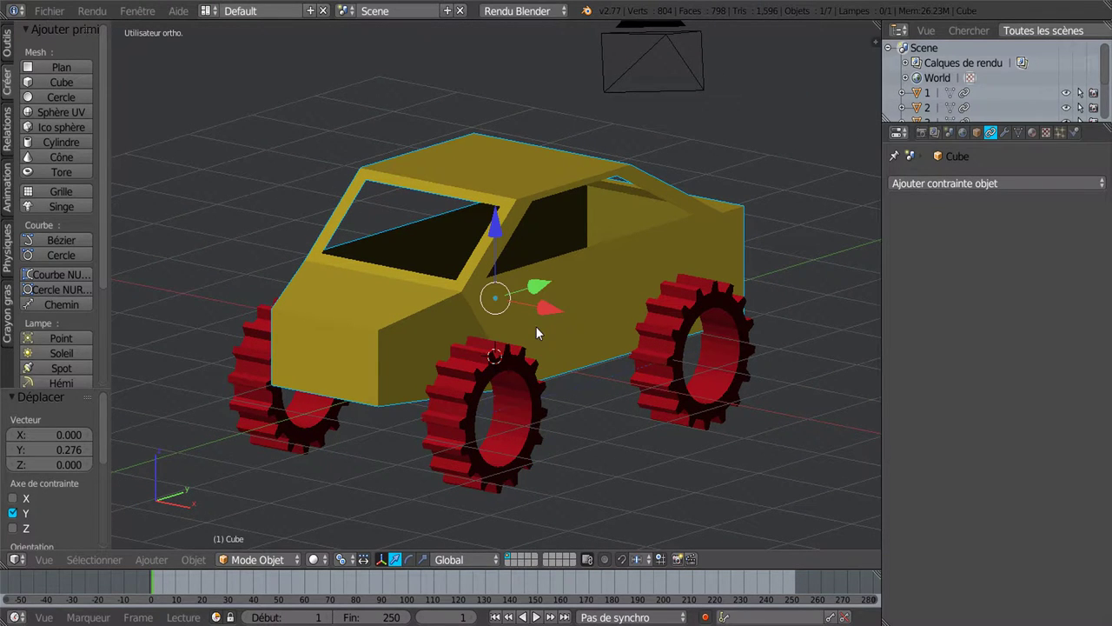
pyautogui.moveTo(508, 213); pyautogui.dragTo(529, 179)
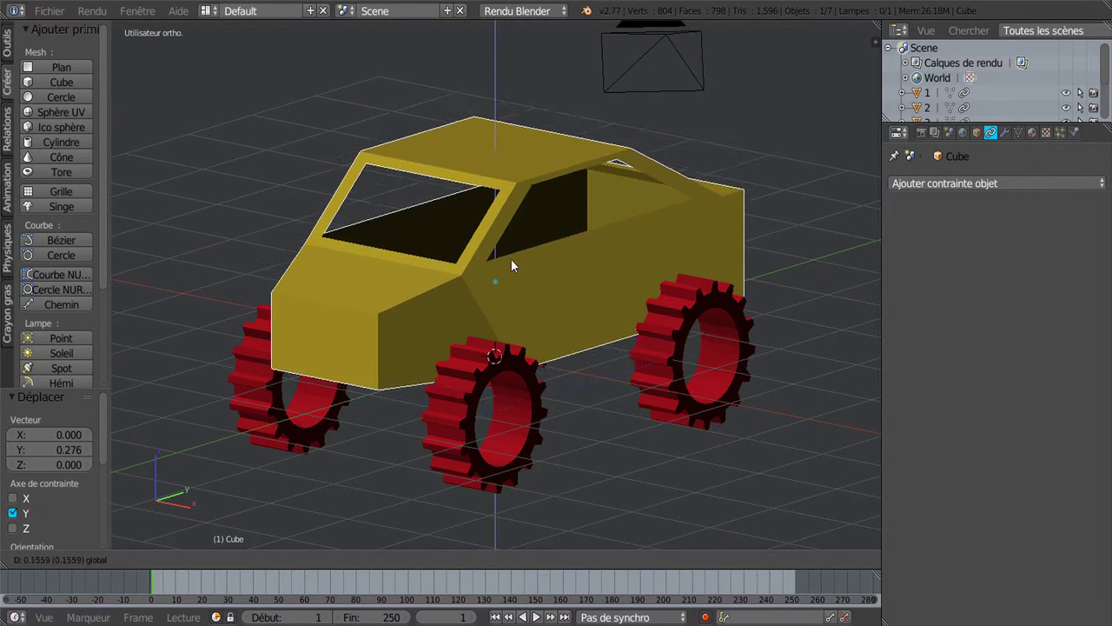
pyautogui.moveTo(528, 179); pyautogui.dragTo(539, 224)
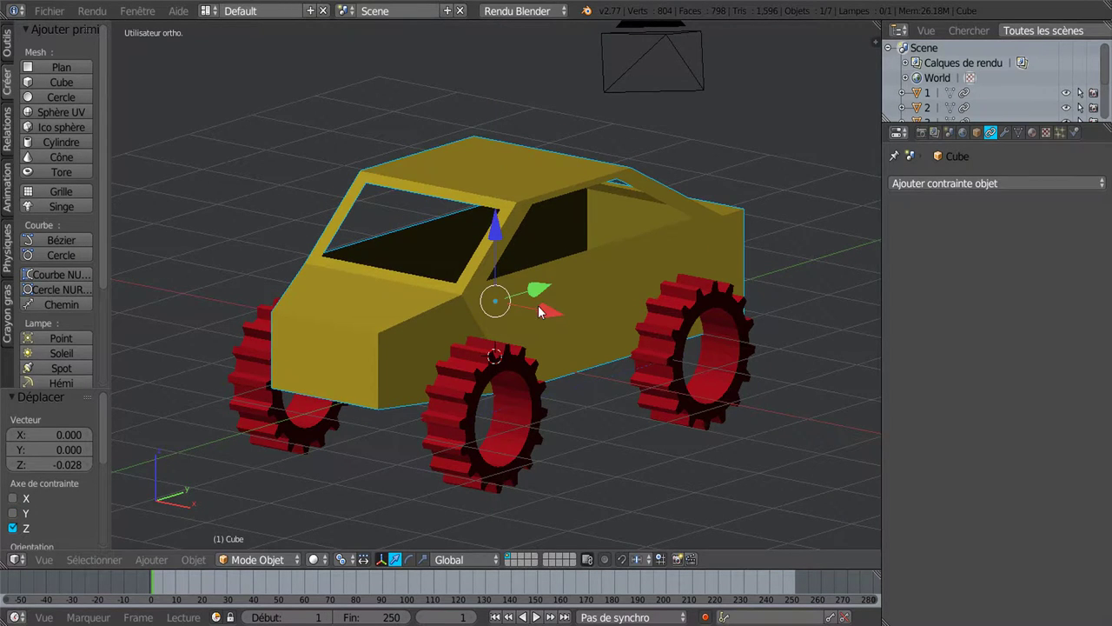
pyautogui.moveTo(542, 311); pyautogui.dragTo(560, 307, button='middle')
pyautogui.keyDown('shift'); pyautogui.moveTo(575, 354); pyautogui.dragTo(574, 337, button='middle'); pyautogui.keyUp('shift')
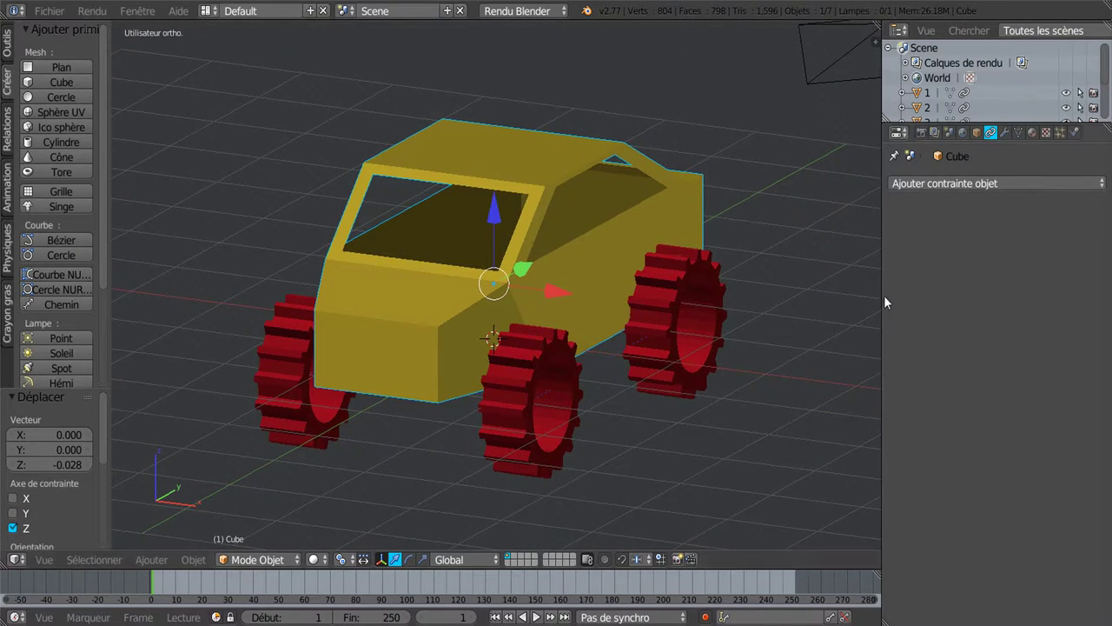
pyautogui.moveTo(883, 299); pyautogui.dragTo(984, 300)
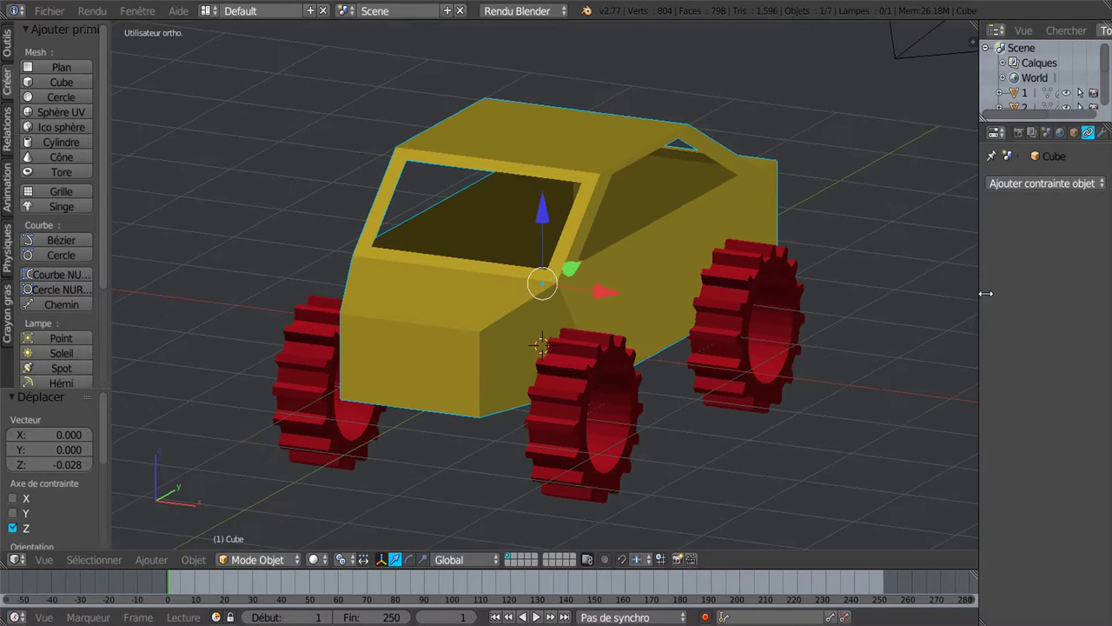
pyautogui.moveTo(727, 444); pyautogui.dragTo(735, 442, button='middle')
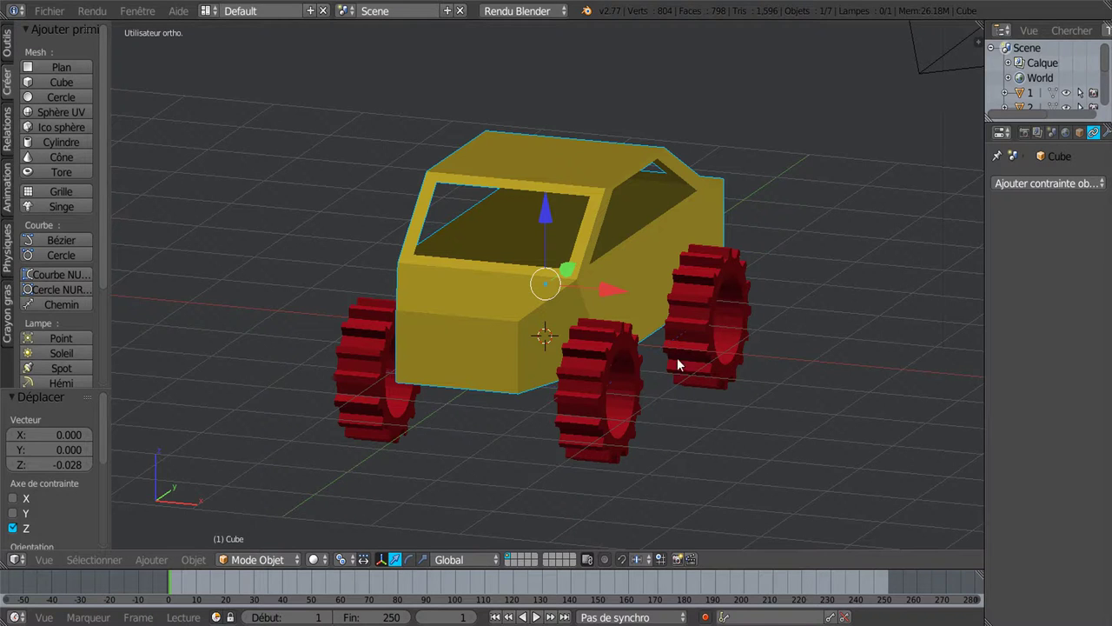
# Step: Parent front wheel 1 to the car body, test-move the body, then undo
pyautogui.rightClick(597, 356)
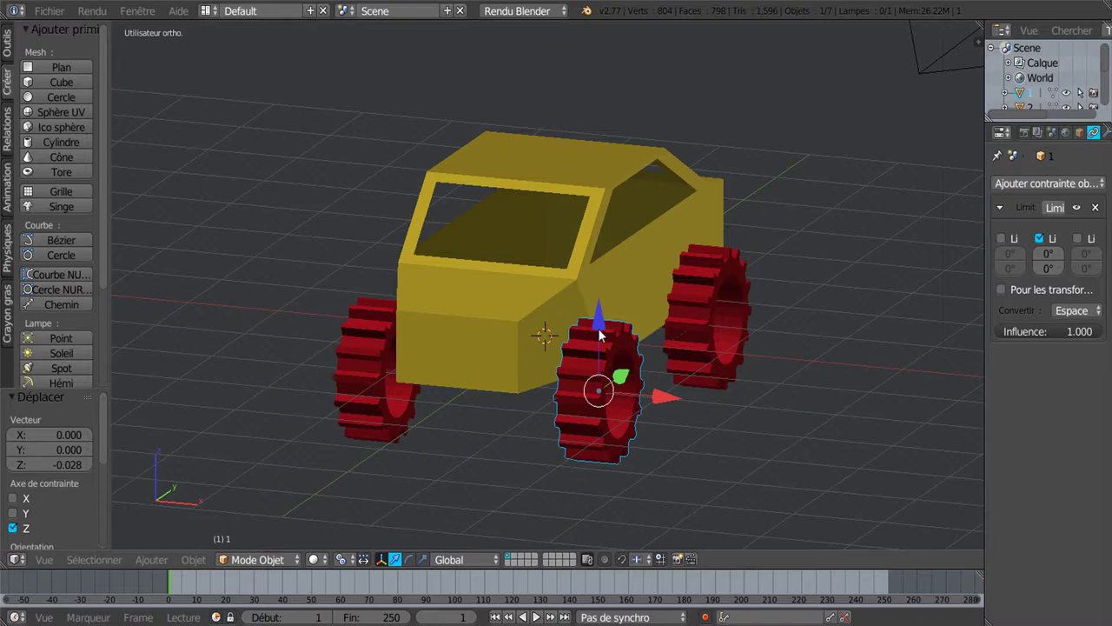
pyautogui.keyDown('shift'); pyautogui.rightClick(525, 291); pyautogui.keyUp('shift')
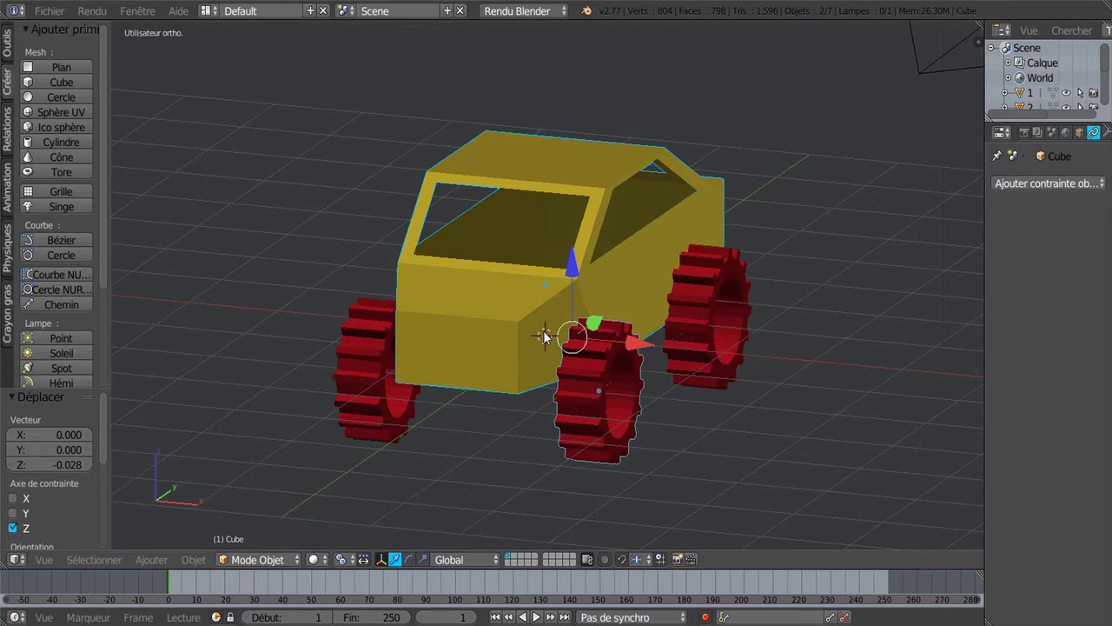
pyautogui.hotkey('ctrl', 'p')
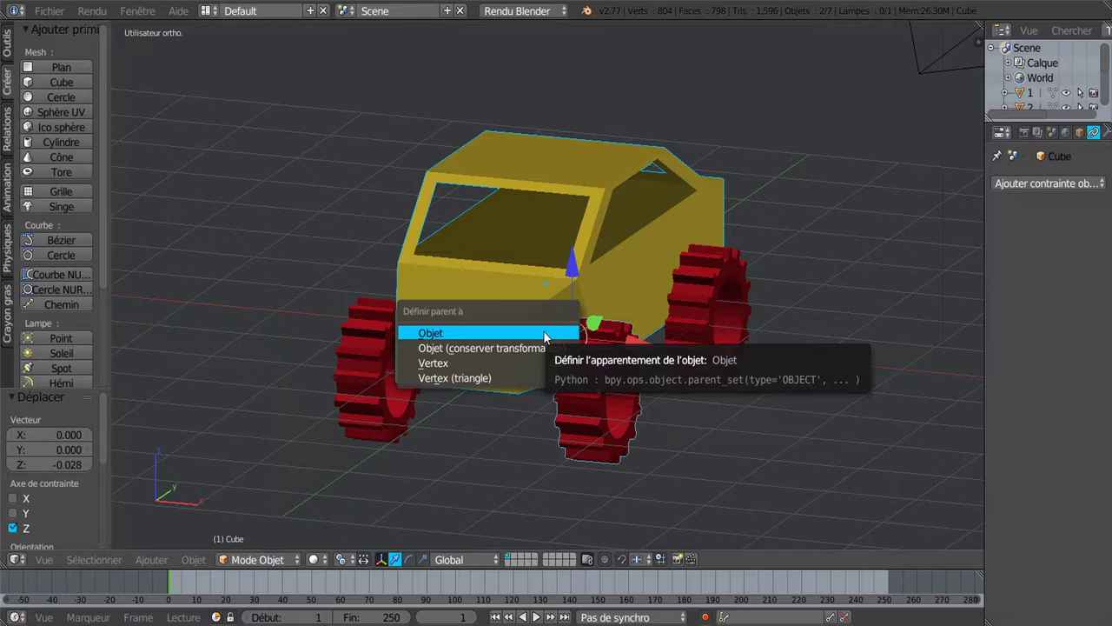
pyautogui.click(458, 334)
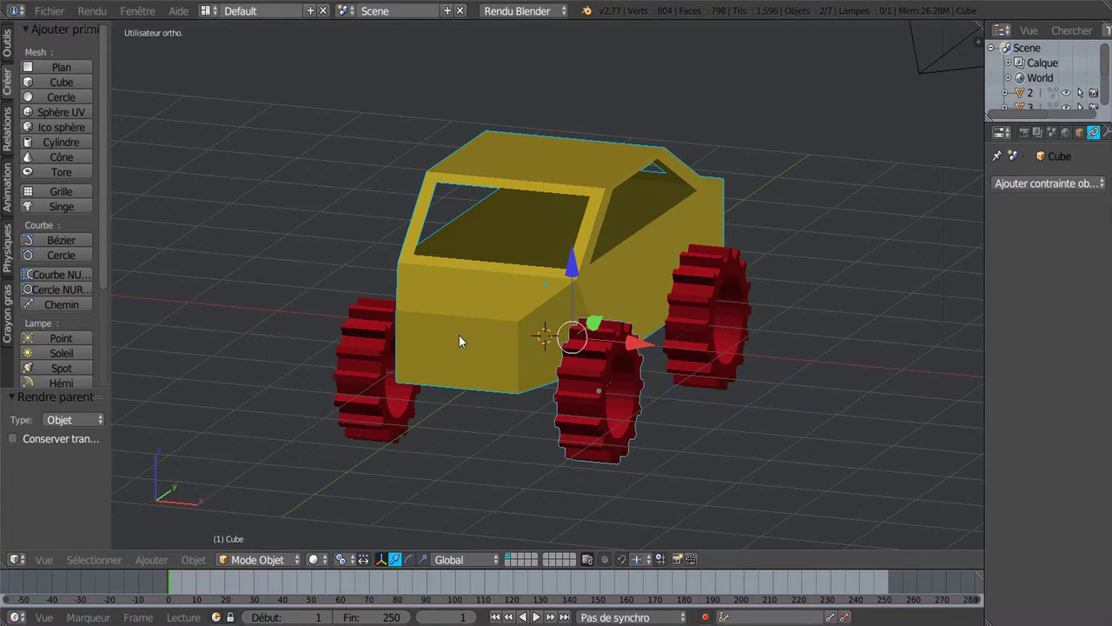
pyautogui.rightClick(594, 294)
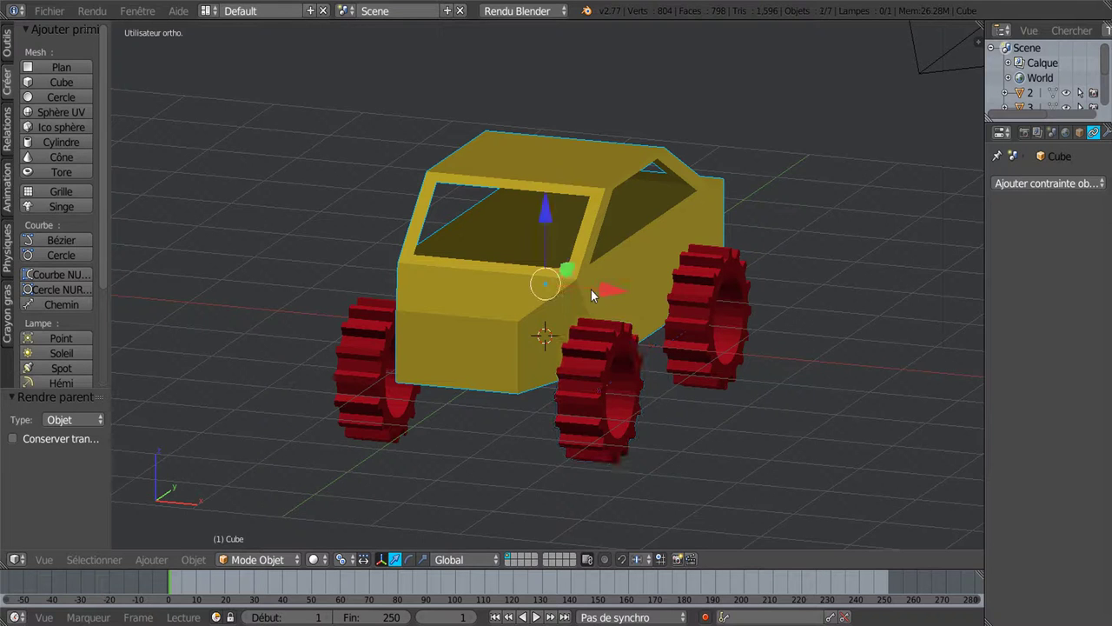
pyautogui.moveTo(547, 218); pyautogui.dragTo(558, 217)
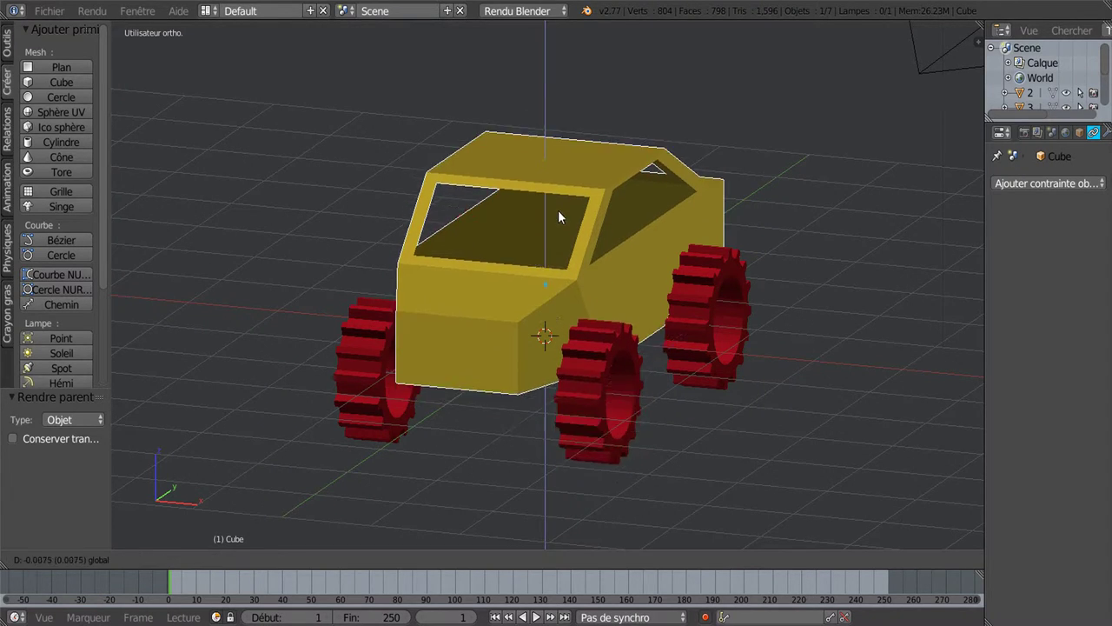
pyautogui.hotkey('ctrl', 'z')
# Step: Parent front wheel 2 and the rear-left wheel to the car body with Ctrl+P Object
pyautogui.moveTo(661, 416)
pyautogui.mouseDown(button='middle')
pyautogui.moveTo(729, 419)
pyautogui.moveTo(536, 385)
pyautogui.mouseUp(button='middle')
pyautogui.rightClick(505, 400)
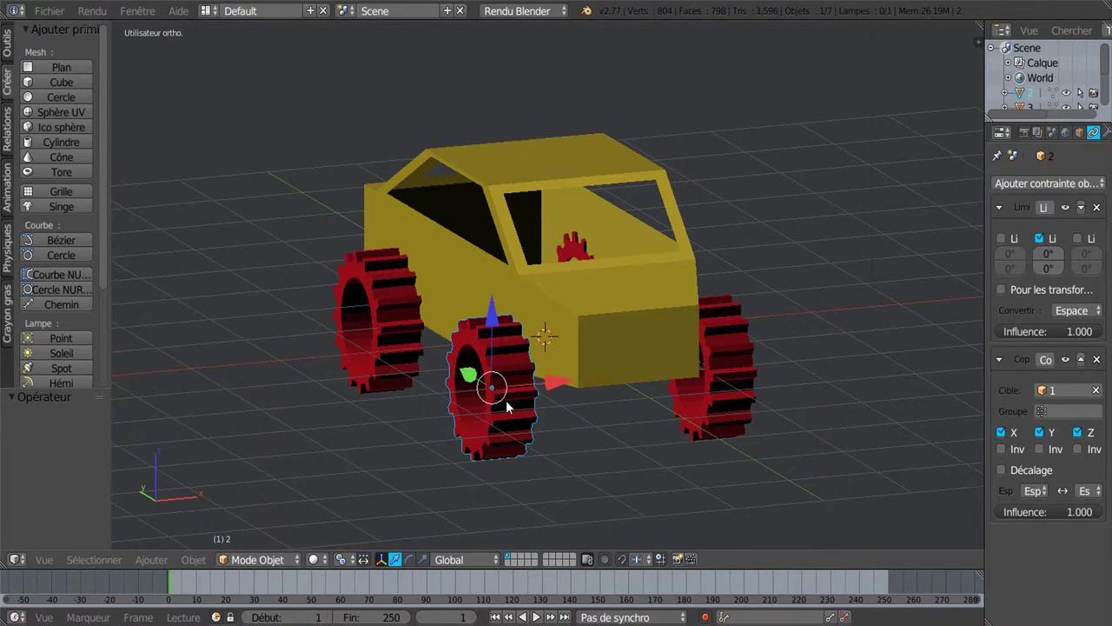
pyautogui.rightClick(540, 325)
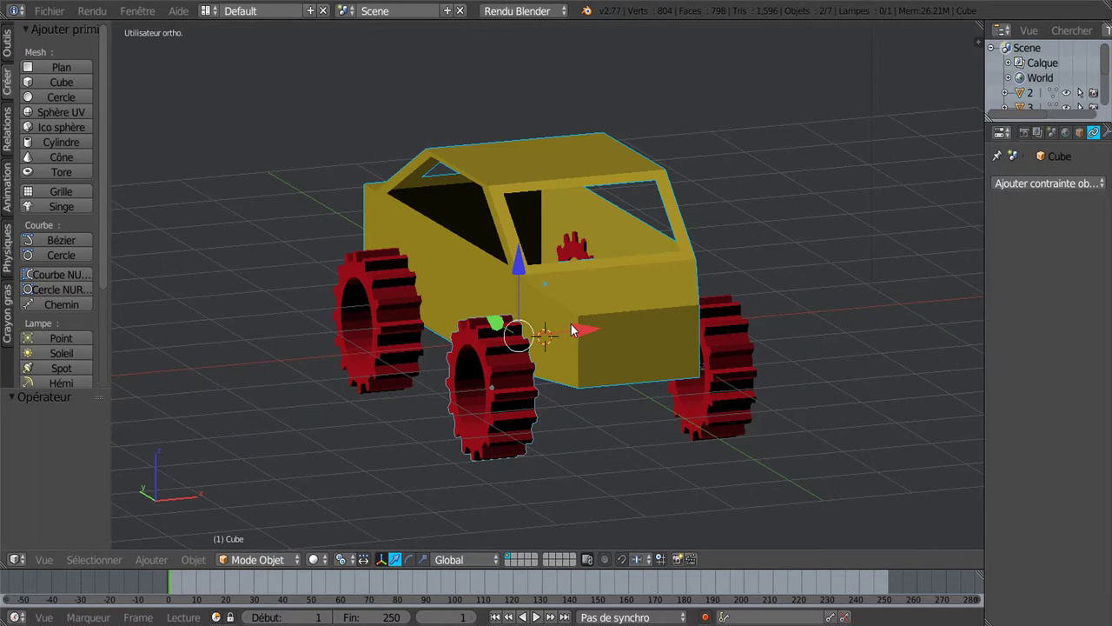
pyautogui.hotkey('ctrl', 'p')
pyautogui.click(574, 327)
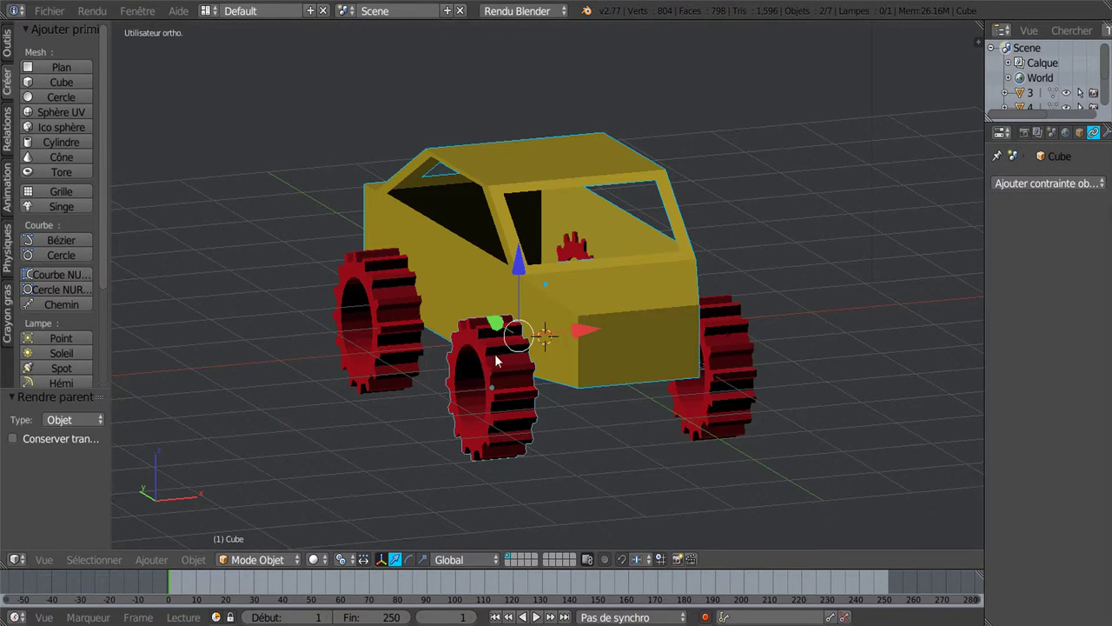
pyautogui.rightClick(403, 310)
pyautogui.keyDown('shift'); pyautogui.rightClick(480, 291); pyautogui.keyUp('shift')
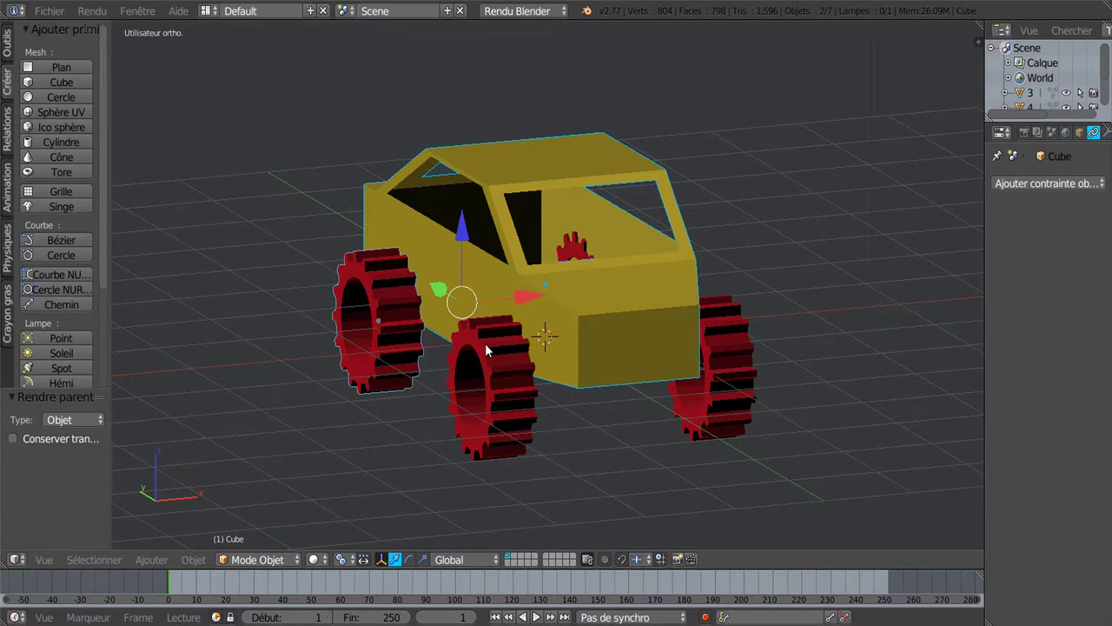
pyautogui.hotkey('ctrl', 'p')
pyautogui.click(485, 345)
# Step: Parent wheel 4 on the car's far side to the car body
pyautogui.moveTo(869, 274); pyautogui.dragTo(667, 322, button='middle')
pyautogui.rightClick(668, 322)
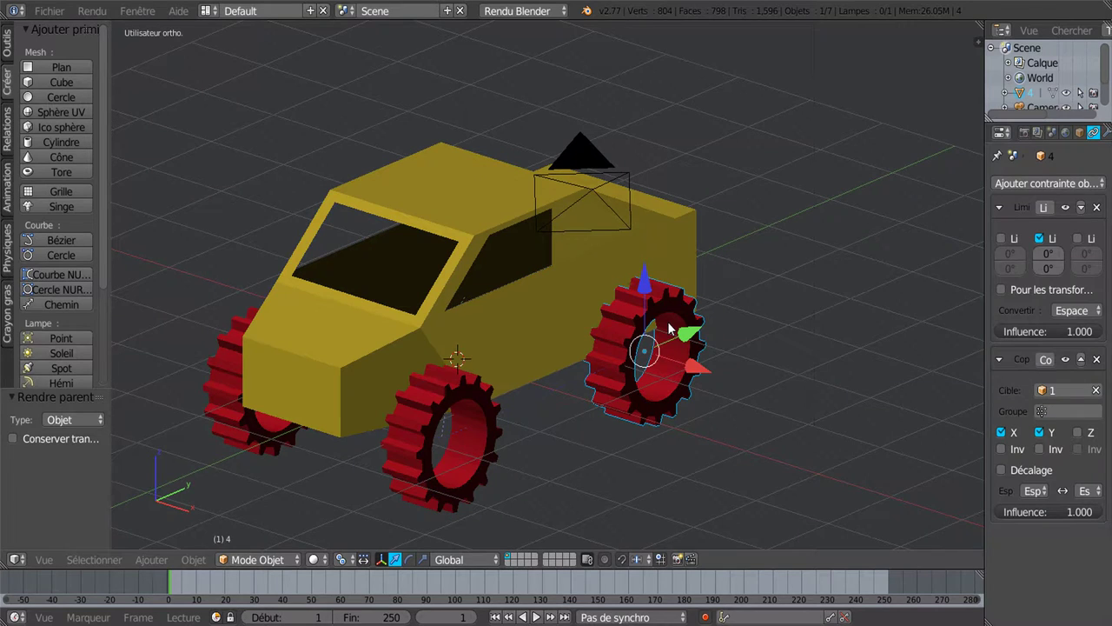
pyautogui.keyDown('shift'); pyautogui.rightClick(591, 309); pyautogui.keyUp('shift')
pyautogui.hotkey('ctrl', 'p')
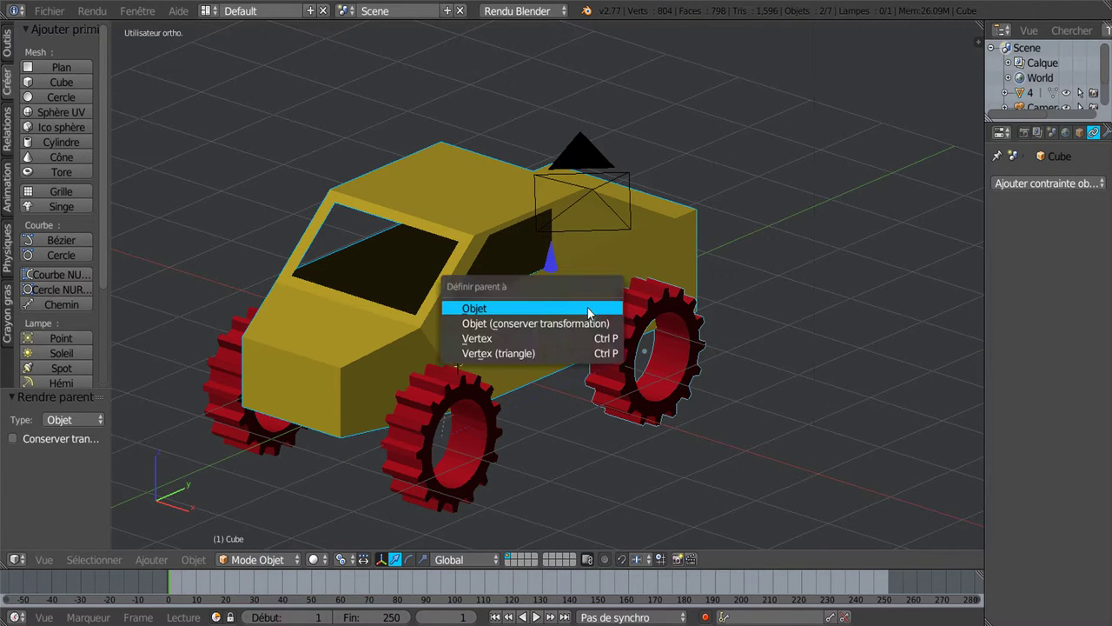
pyautogui.click(588, 310)
# Step: Lower the car body by 0.140 along Z
pyautogui.scroll(-1, 556, 318)
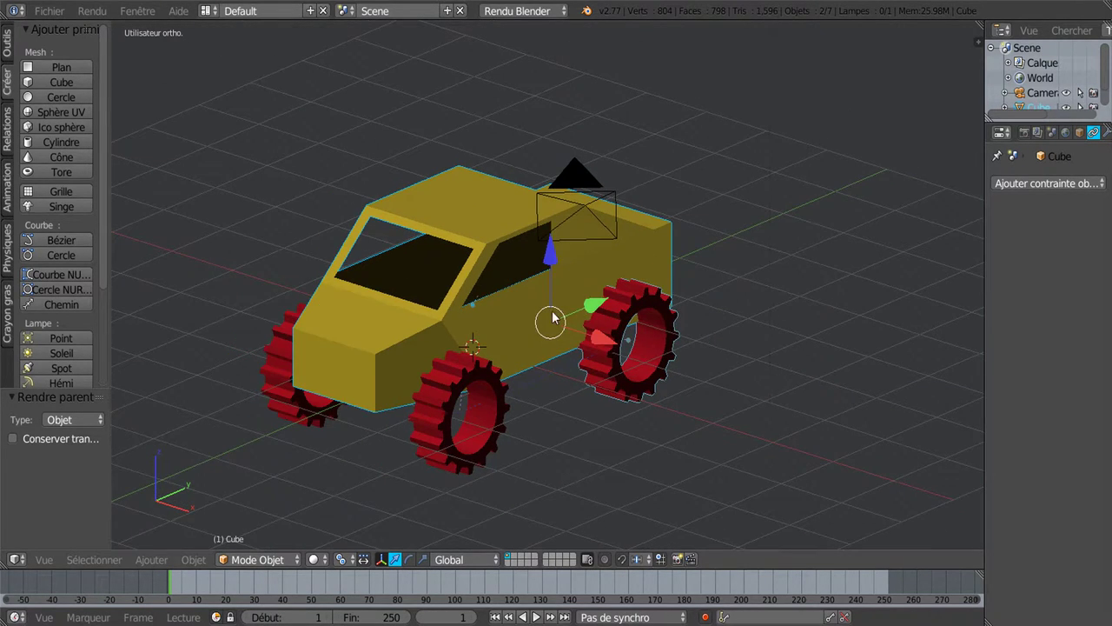
pyautogui.click(551, 252)
pyautogui.rightClick(588, 265)
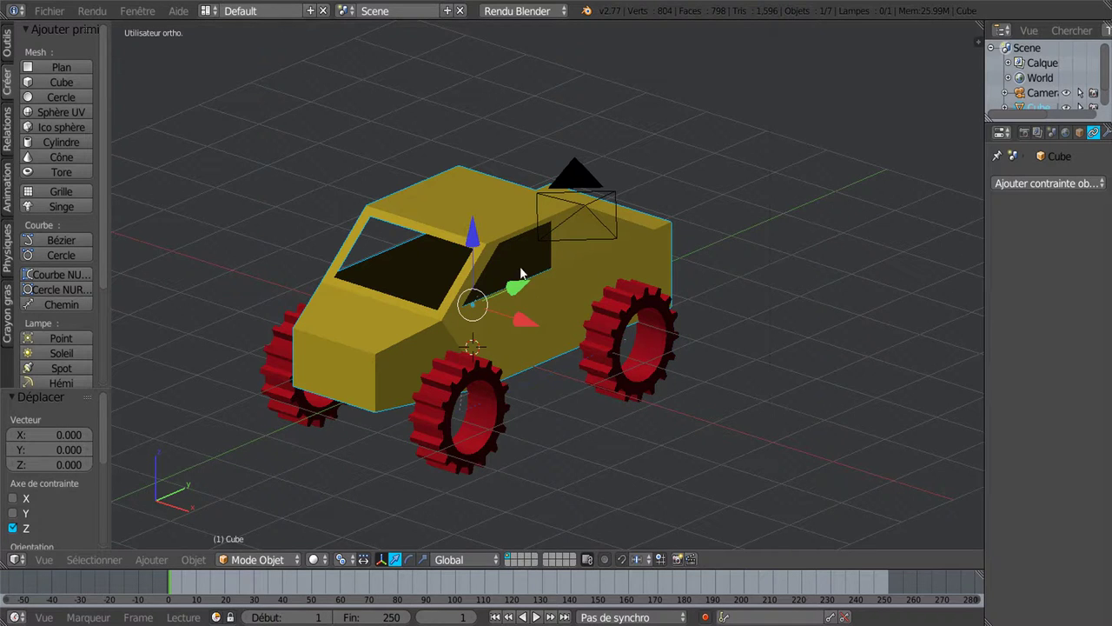
pyautogui.moveTo(472, 235); pyautogui.dragTo(469, 250)
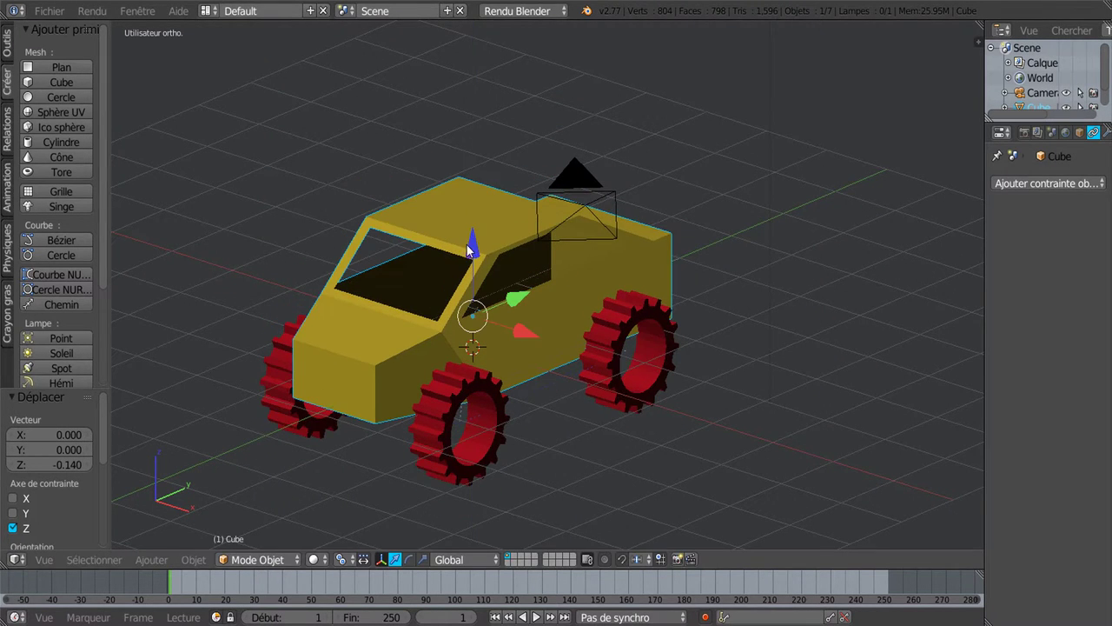
pyautogui.moveTo(758, 289); pyautogui.dragTo(773, 303, button='middle')
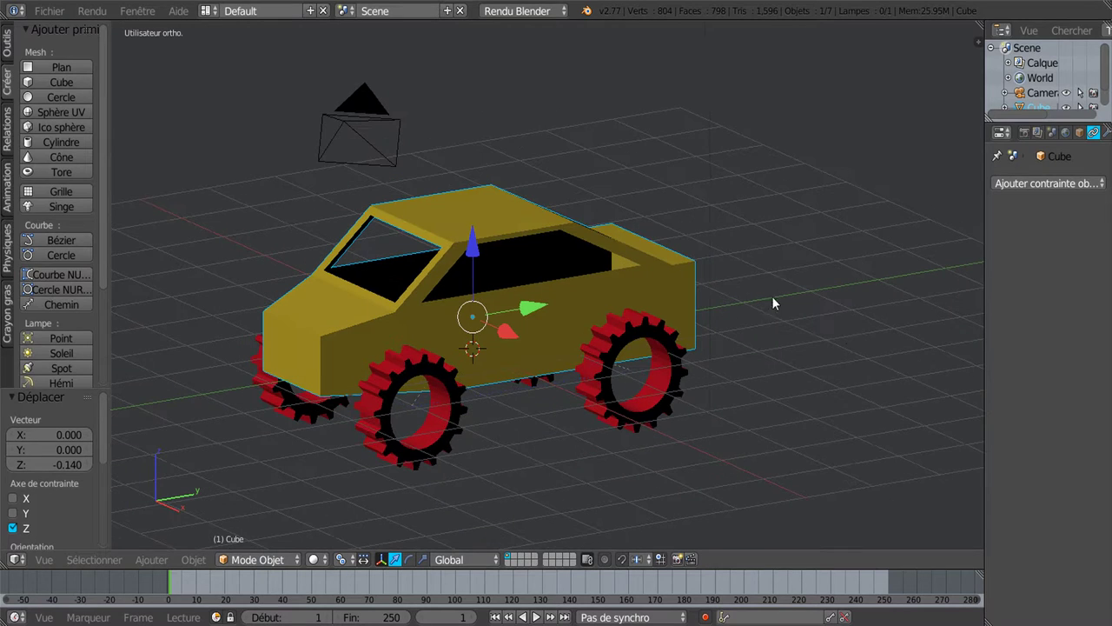
# Step: Rename the body object Cube to CAISSE in the N sidebar, then hide the sidebar
pyautogui.press('n')
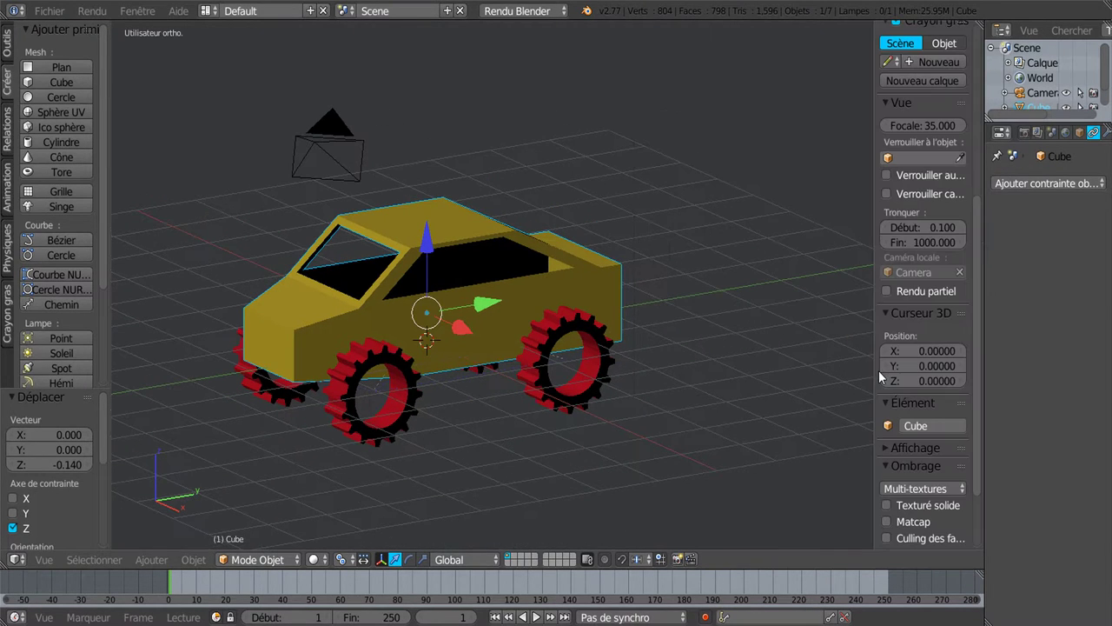
pyautogui.click(921, 425)
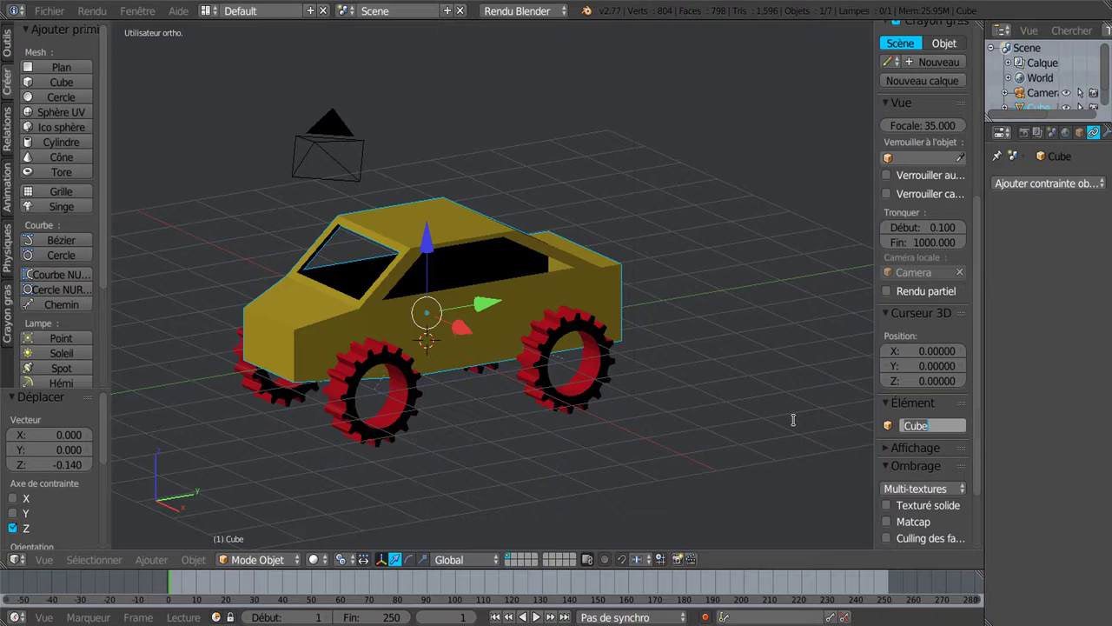
pyautogui.write('C')
pyautogui.write('AISSE')
pyautogui.press('Return')
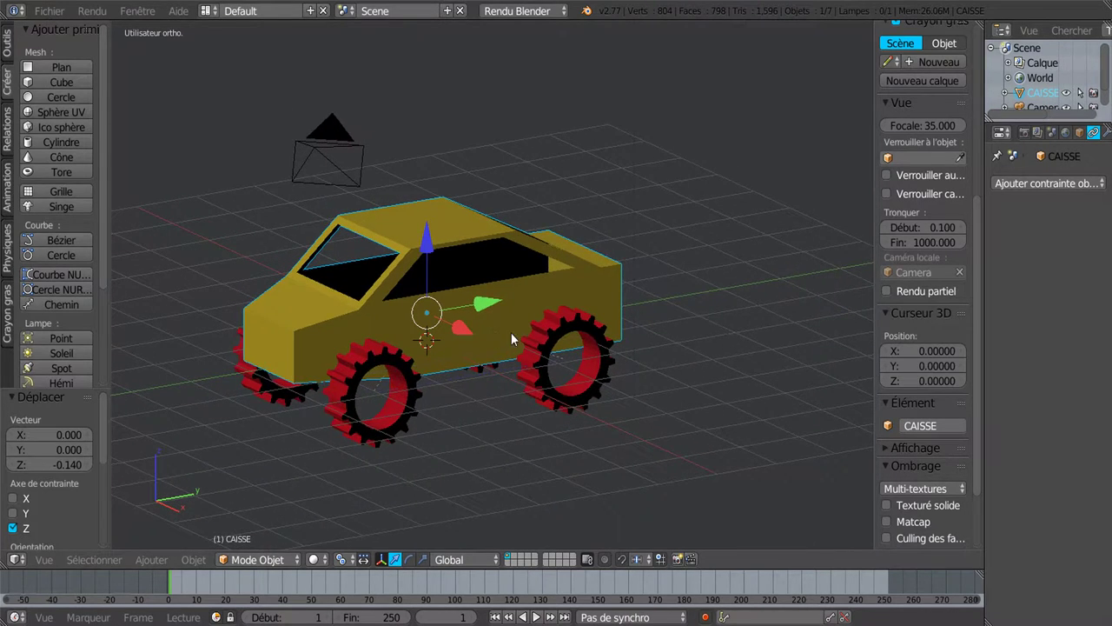
pyautogui.moveTo(876, 313); pyautogui.dragTo(978, 312)
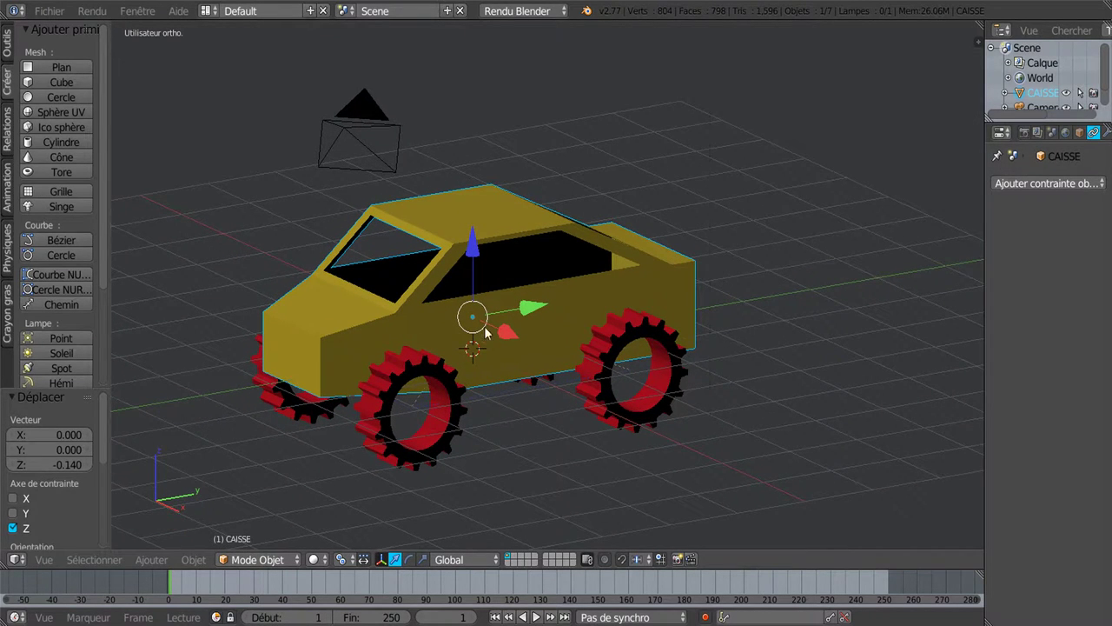
pyautogui.moveTo(616, 372)
pyautogui.mouseDown(button='middle')
pyautogui.moveTo(596, 390)
pyautogui.moveTo(588, 432)
pyautogui.moveTo(615, 415)
pyautogui.mouseUp(button='middle')
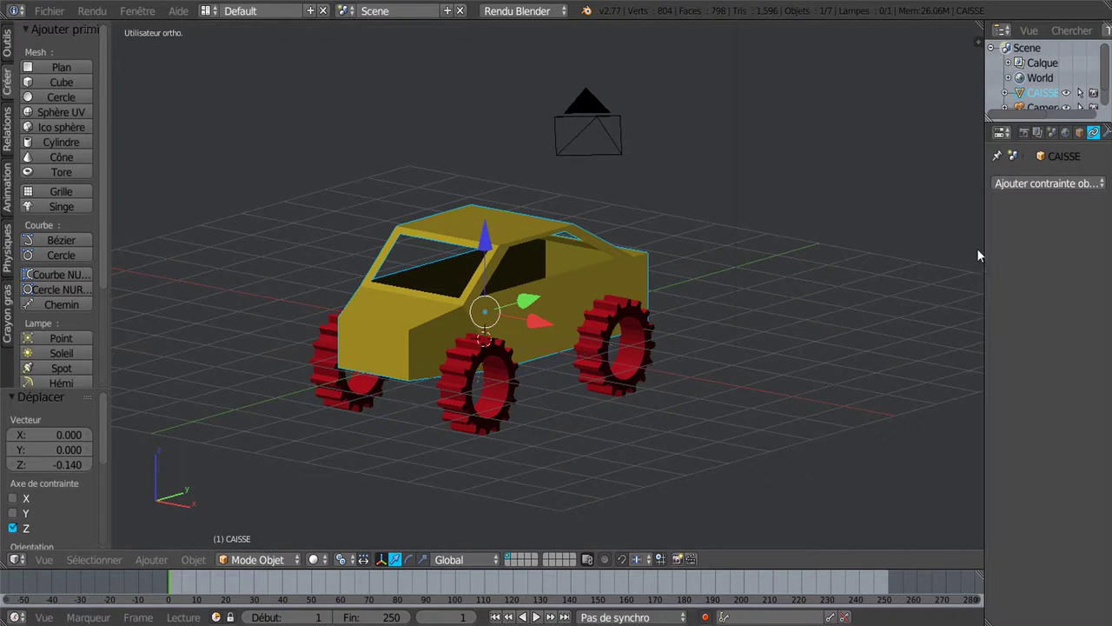
pyautogui.moveTo(977, 248); pyautogui.dragTo(920, 248)
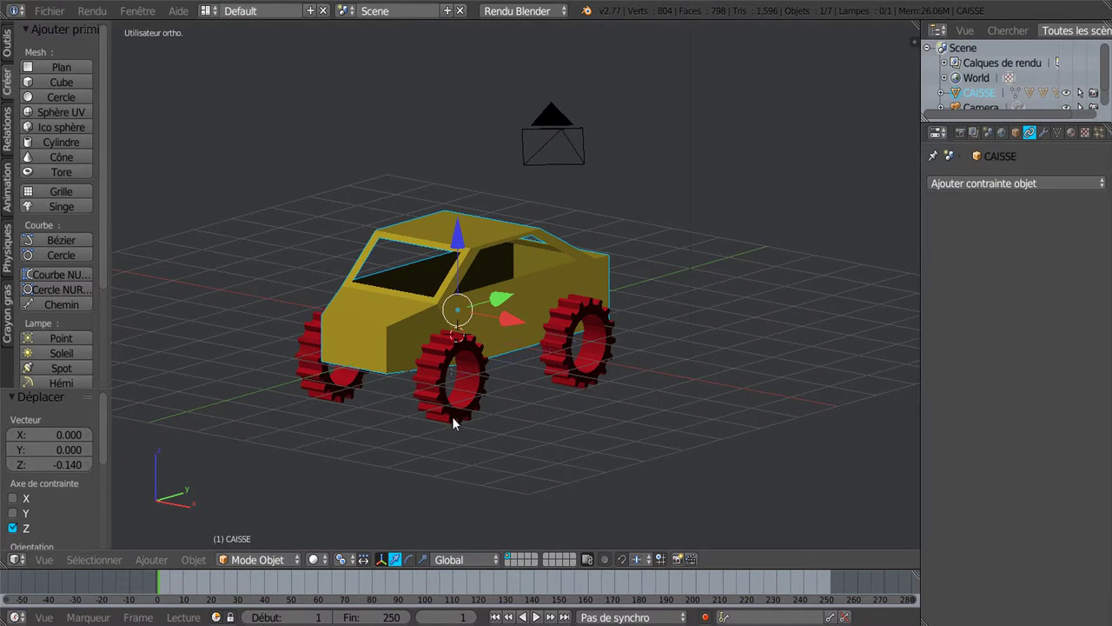
# Step: Add a Transformation constraint to front wheel 1 and collapse its Limit Rotation panel
pyautogui.rightClick(452, 416)
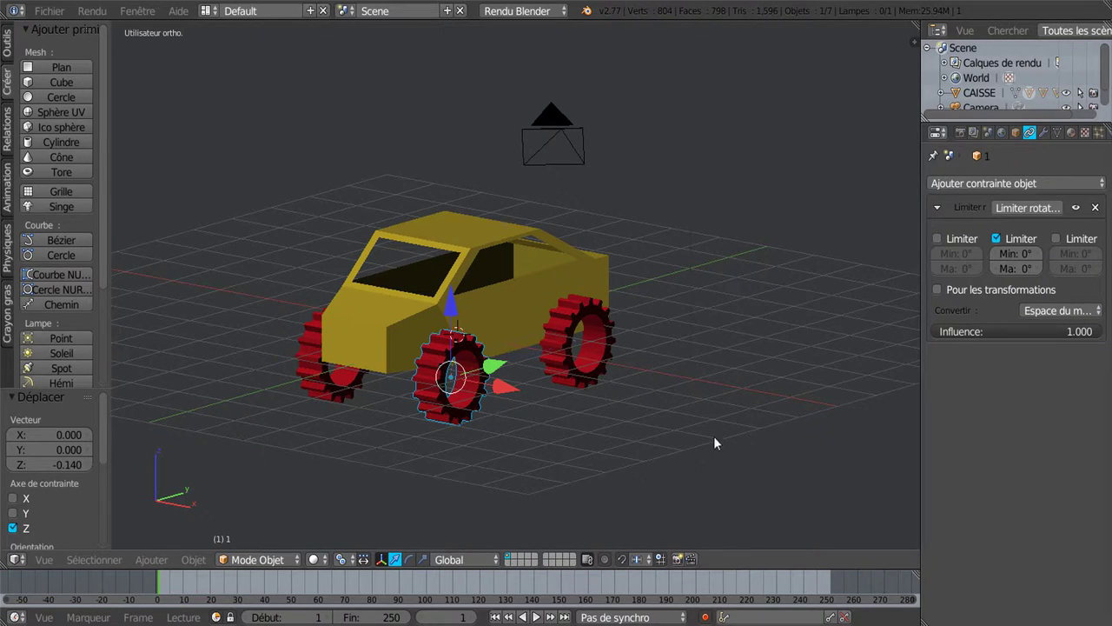
pyautogui.moveTo(919, 370); pyautogui.dragTo(913, 370)
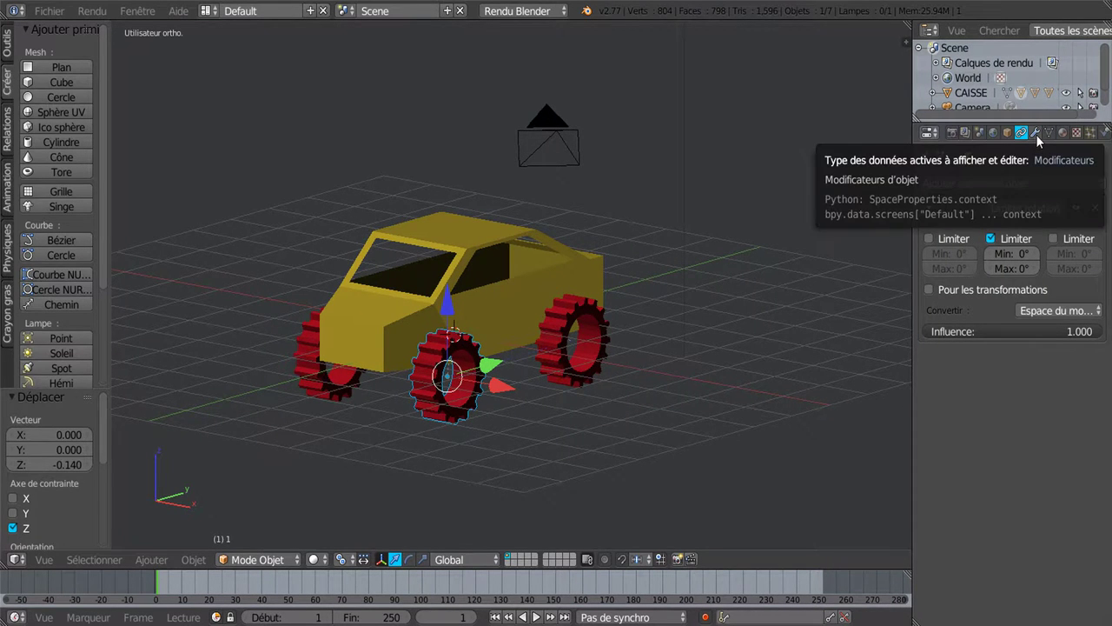
pyautogui.click(1019, 183)
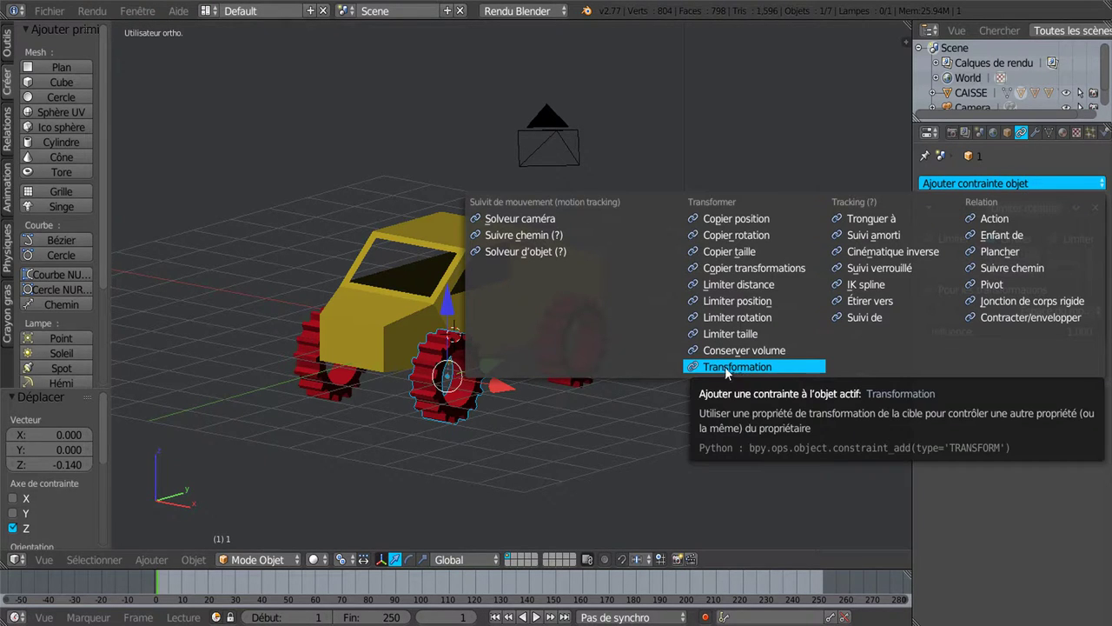
pyautogui.click(747, 368)
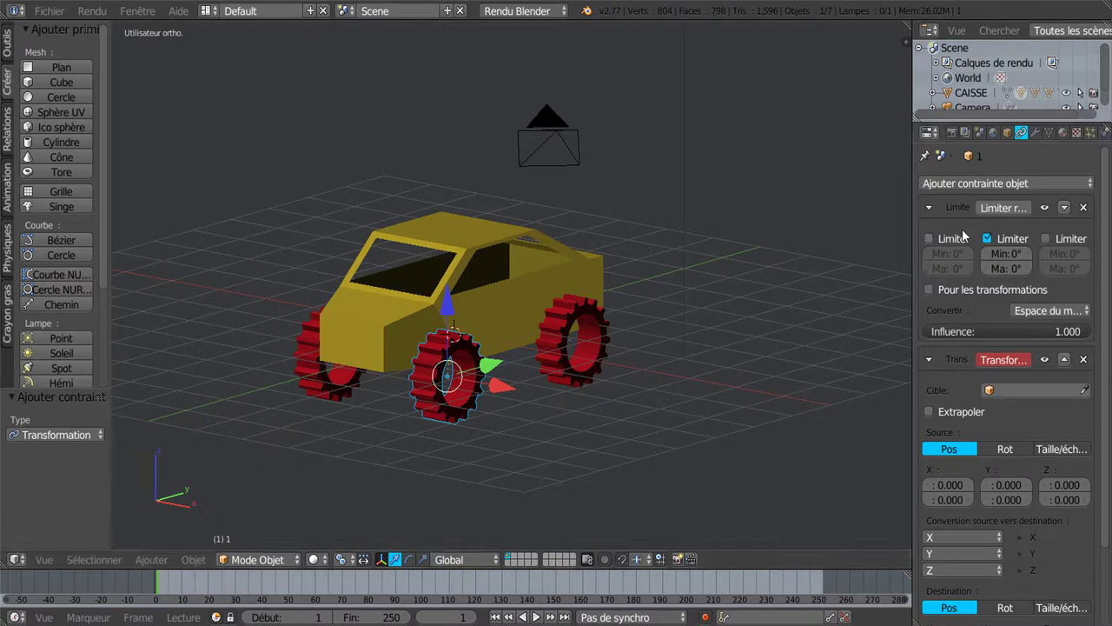
pyautogui.moveTo(1106, 261)
pyautogui.scroll(-3, 1104, 313)
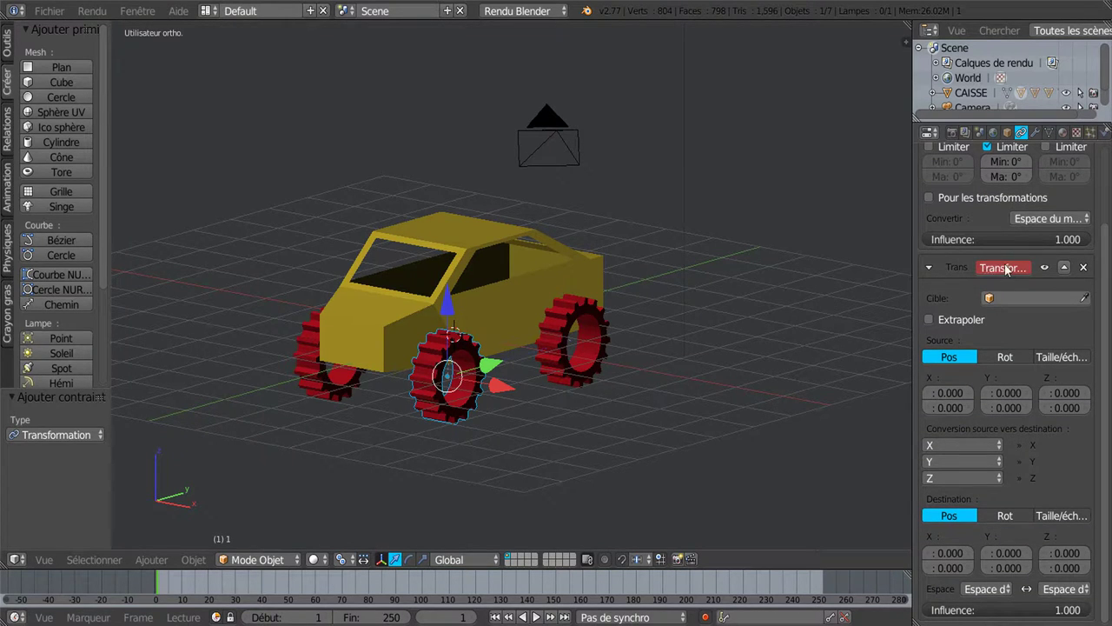
pyautogui.scroll(3, 997, 227)
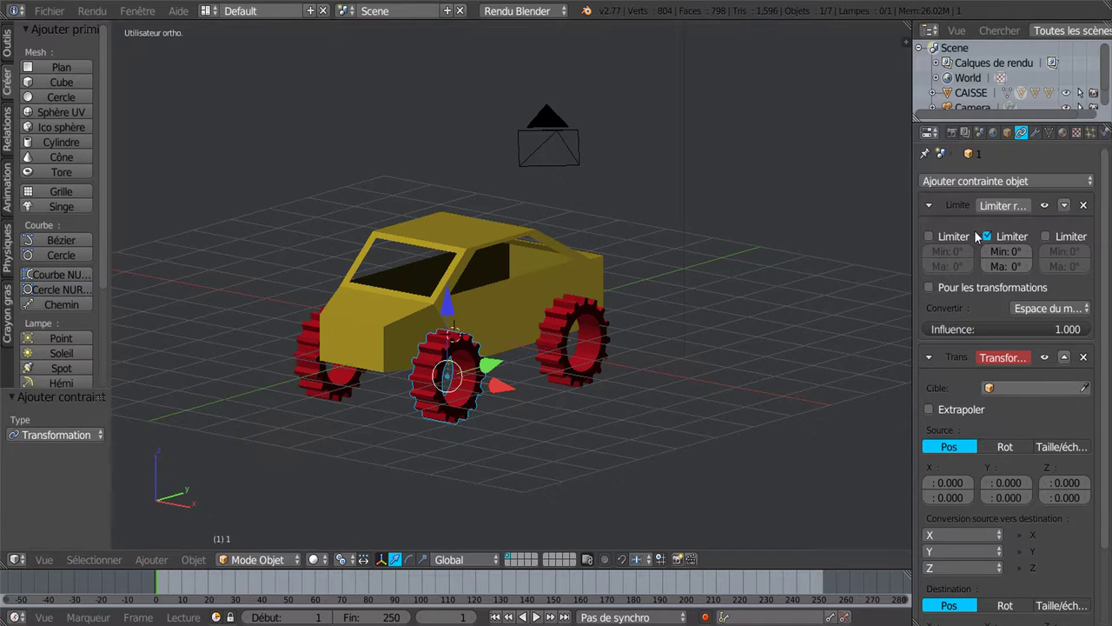
pyautogui.click(928, 205)
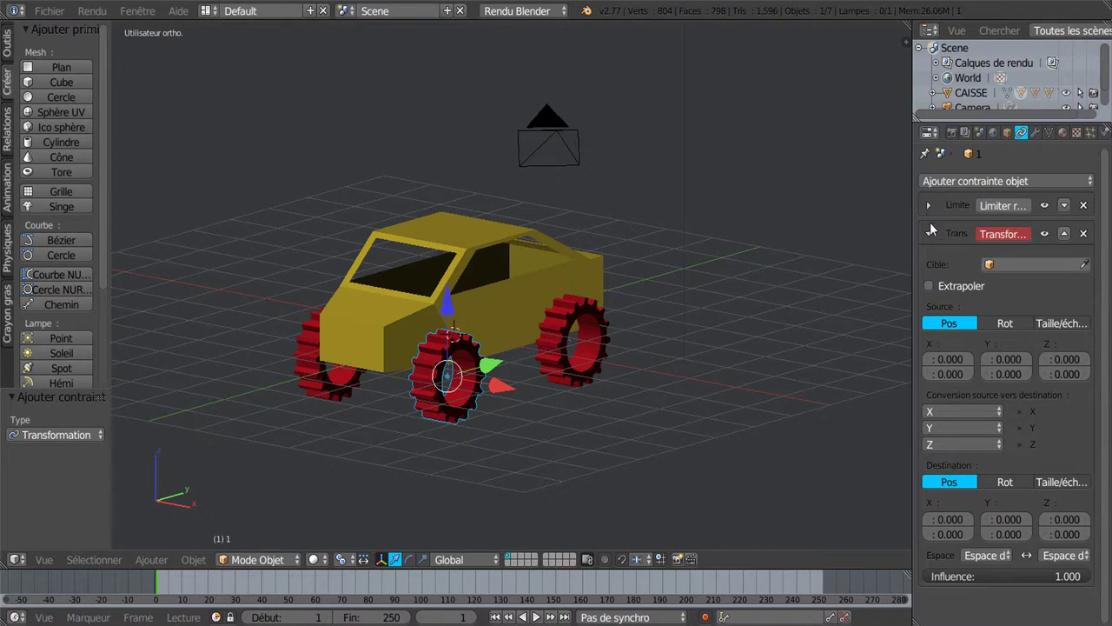
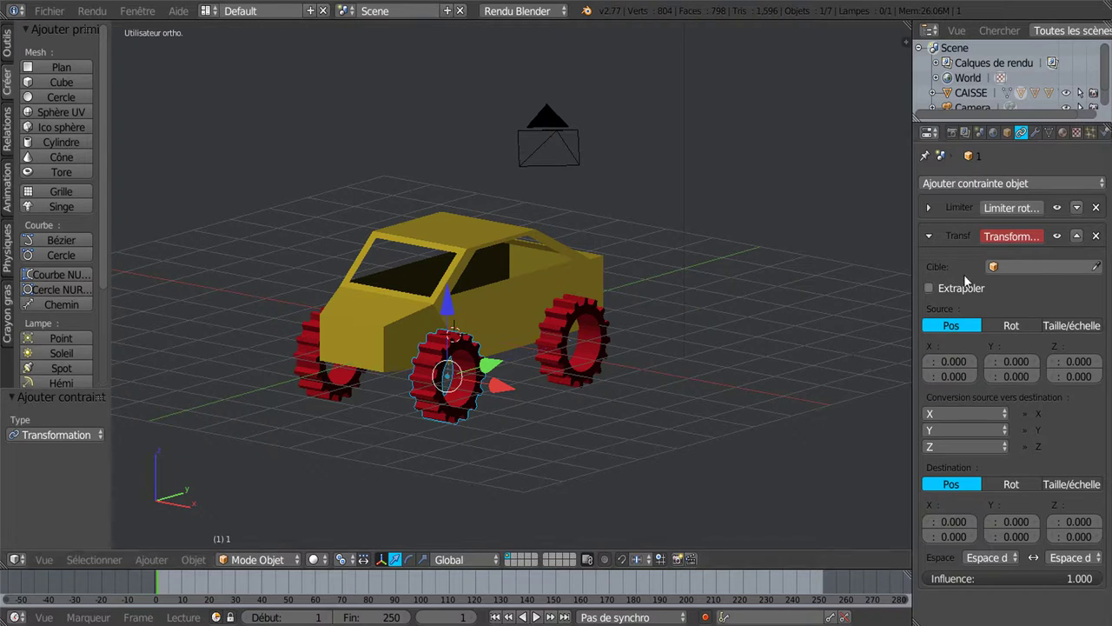
# Step: Pick CAISSE as the target object of the wheel's Transformation constraint
pyautogui.click(1042, 265)
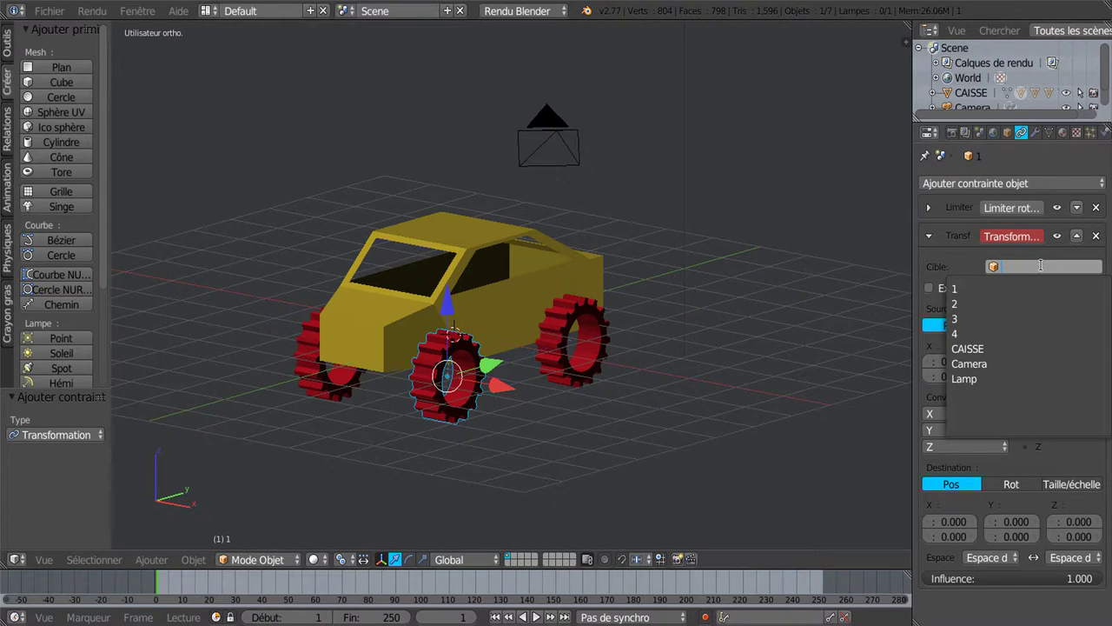
pyautogui.click(1038, 347)
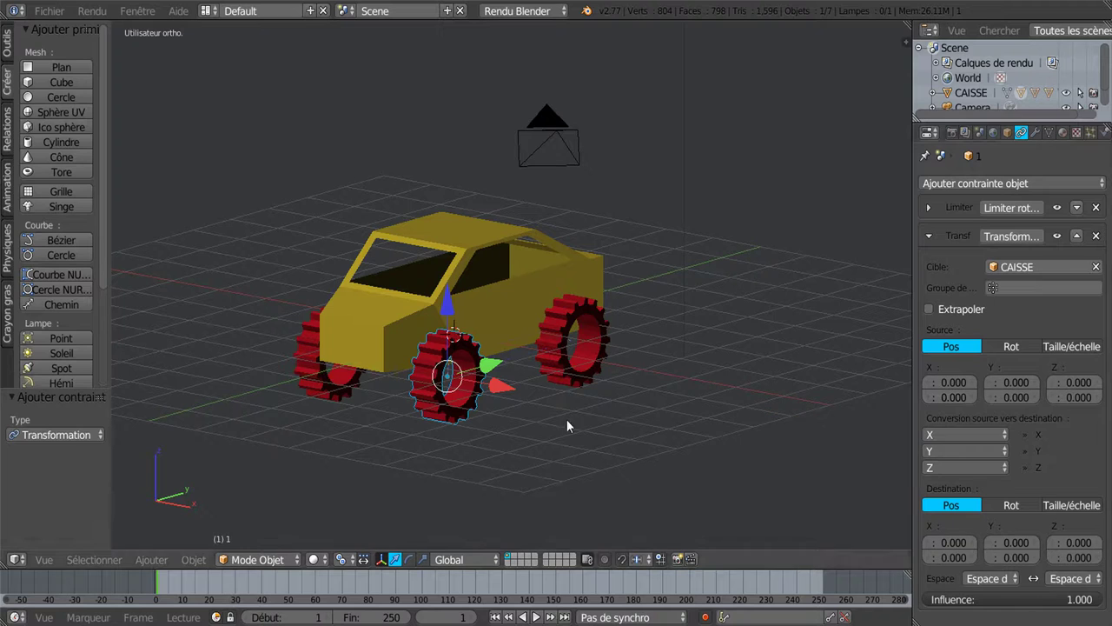
# Step: Set the constraint's Source Y Max to 3, then view the wheel's Cercle mesh data
pyautogui.click(1013, 397)
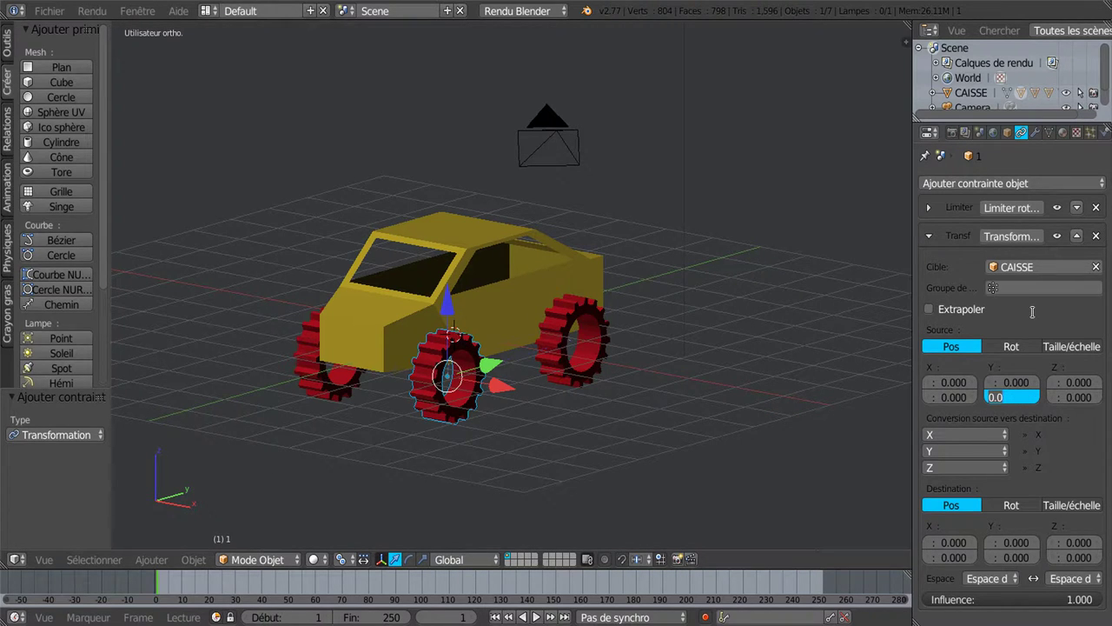
pyautogui.write('3')
pyautogui.press('Return')
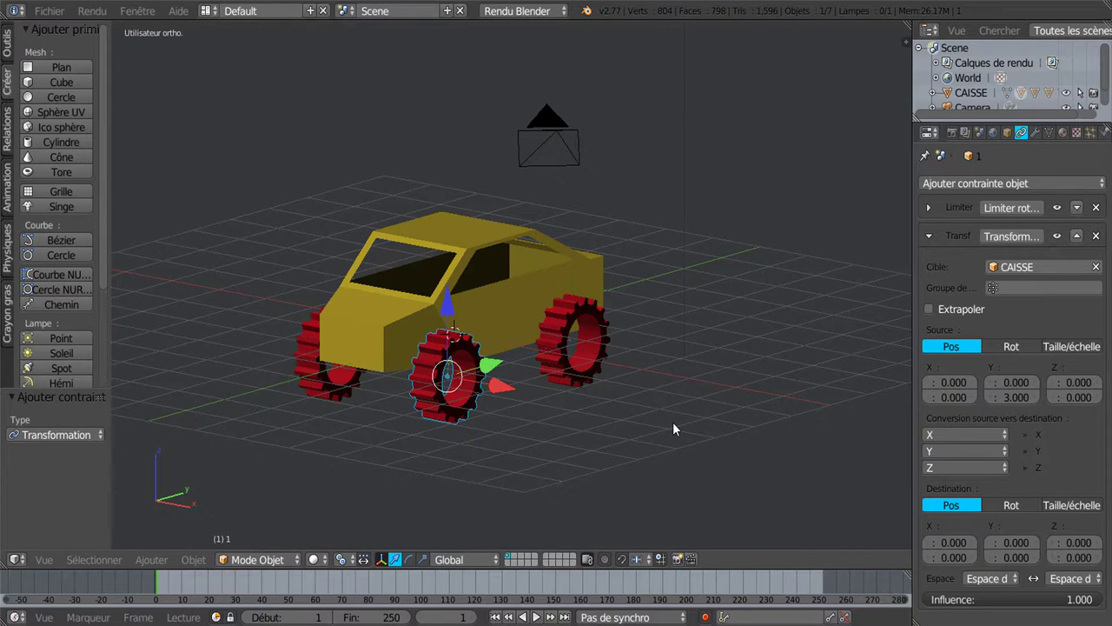
pyautogui.click(1049, 132)
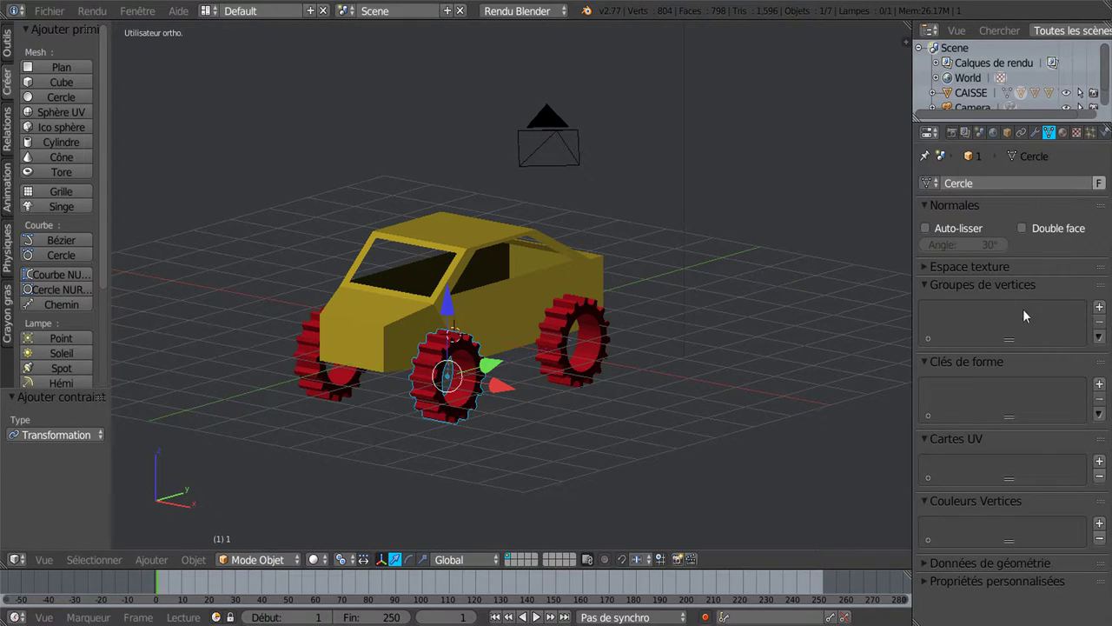
# Step: Glance at the Scene settings, then return to the wheel's Object Constraints
pyautogui.scroll(-2, 1064, 131)
pyautogui.scroll(2, 1064, 130)
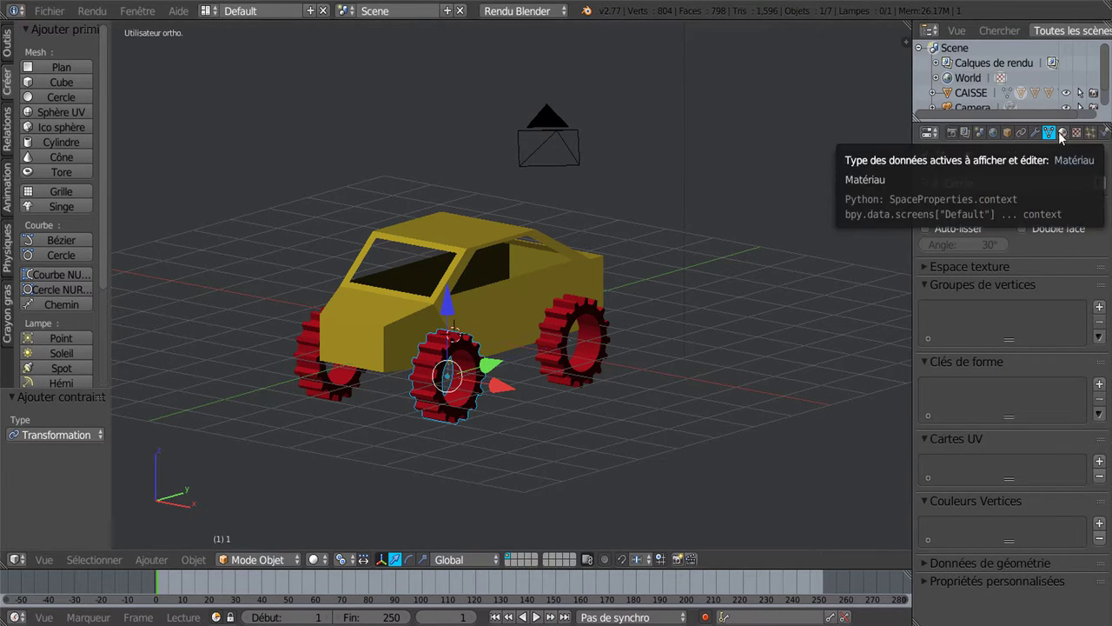
pyautogui.click(979, 133)
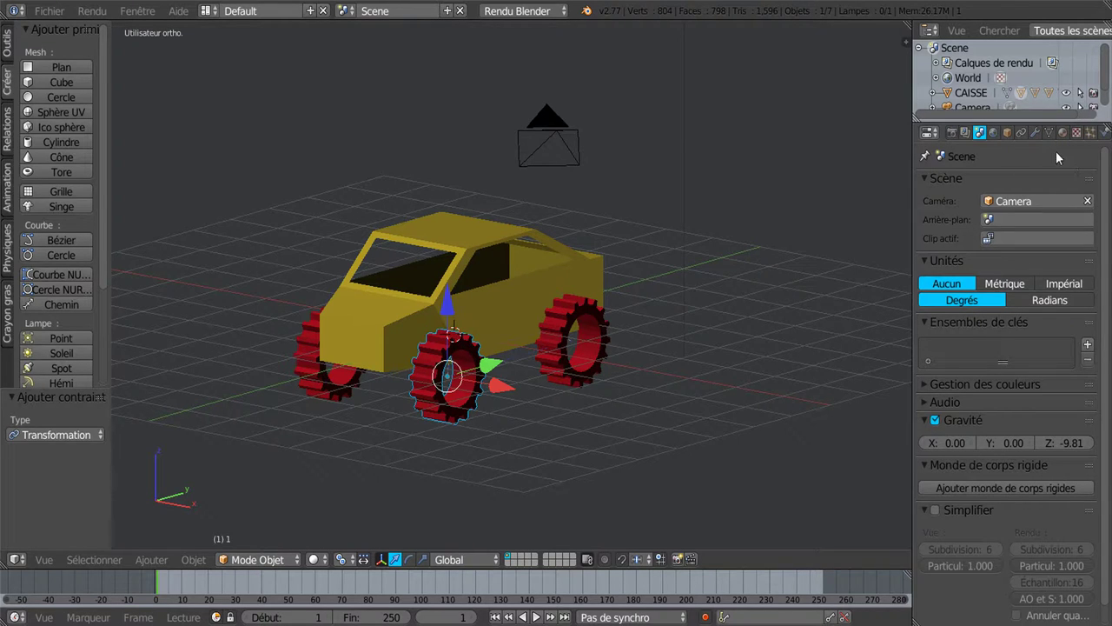
pyautogui.click(1020, 132)
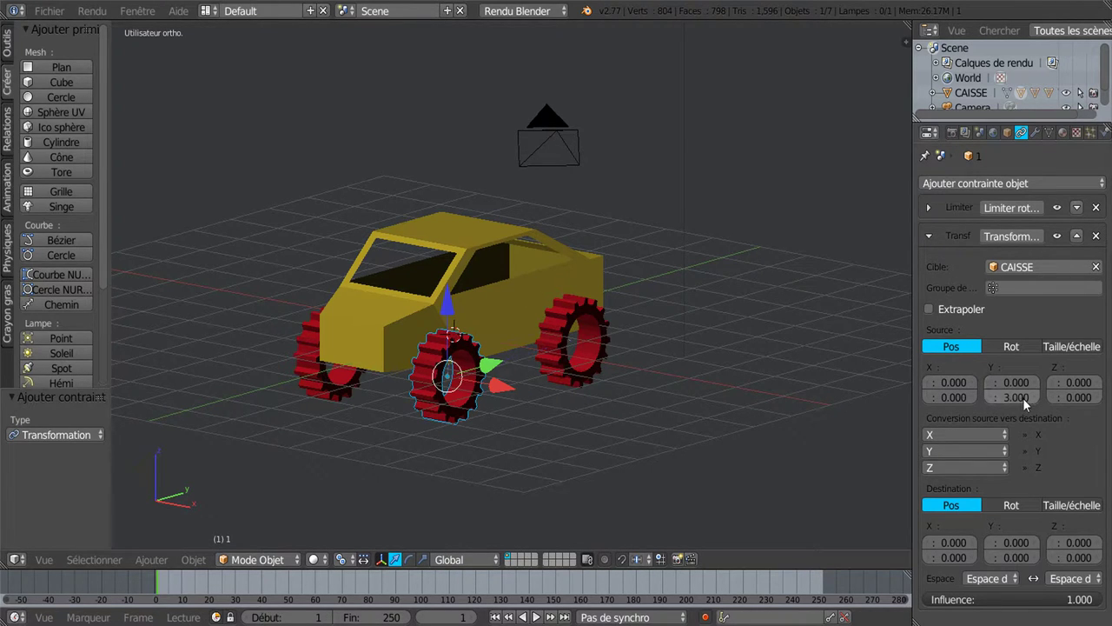
# Step: Enable Extrapolate and switch the constraint's destination to Rotation
pyautogui.click(929, 310)
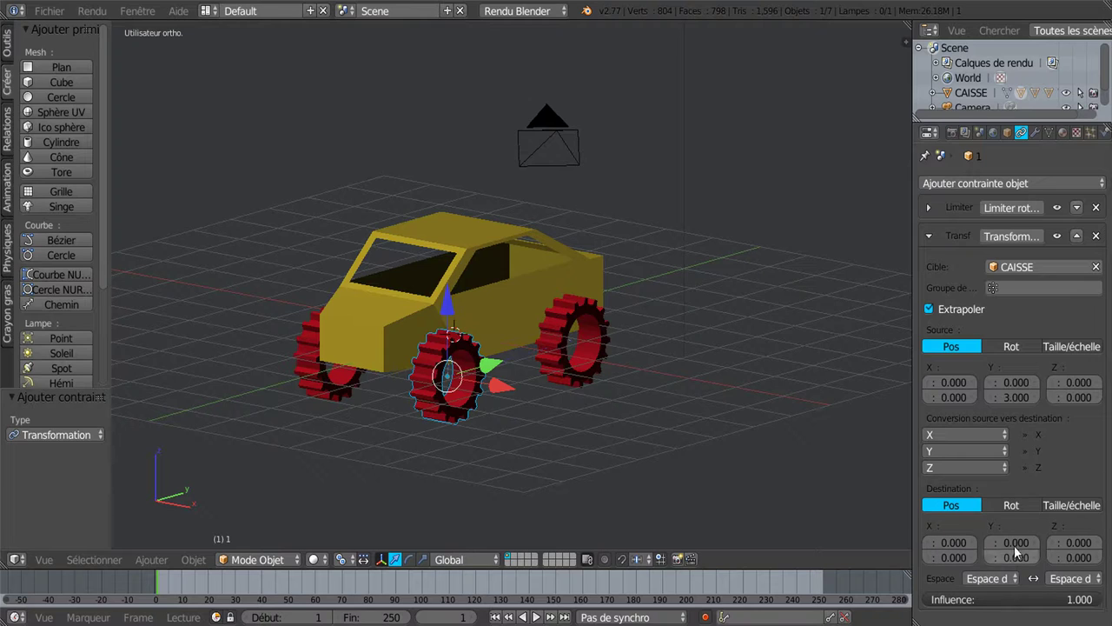
pyautogui.click(1012, 505)
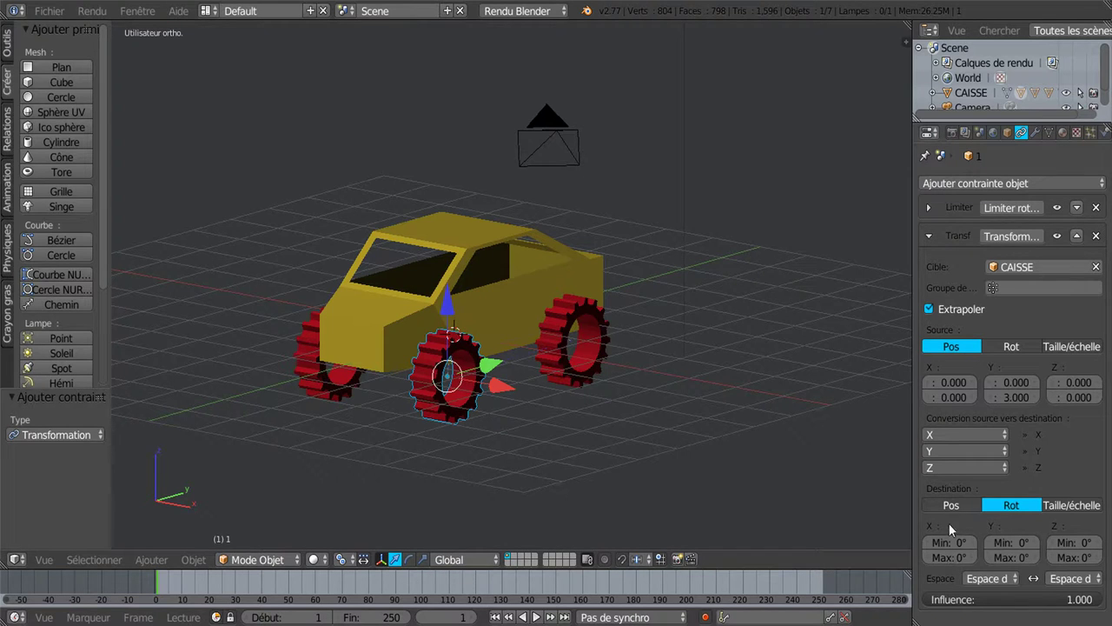
# Step: Set destination X rotation minimum to -180° and map source Y onto X rotation
pyautogui.click(953, 556)
pyautogui.write('18')
pyautogui.write('0')
pyautogui.press('BackSpace')
pyautogui.press('BackSpace')
pyautogui.press('BackSpace')
pyautogui.write('80')
pyautogui.press('BackSpace')
pyautogui.press('BackSpace')
pyautogui.press('BackSpace')
pyautogui.write('-180')
pyautogui.press('Return')
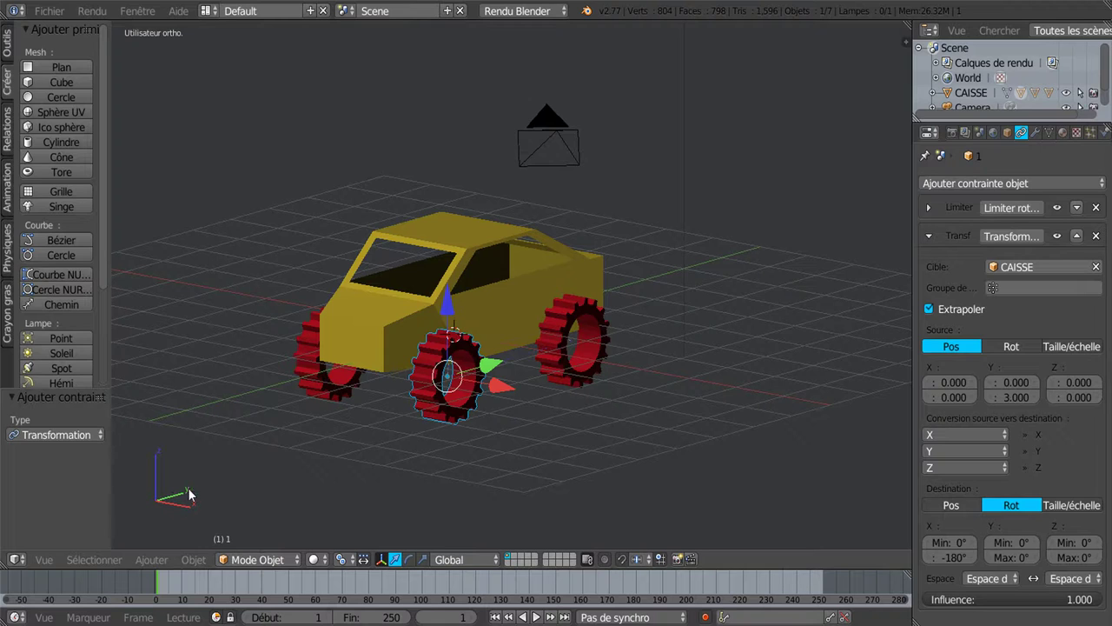
pyautogui.click(970, 436)
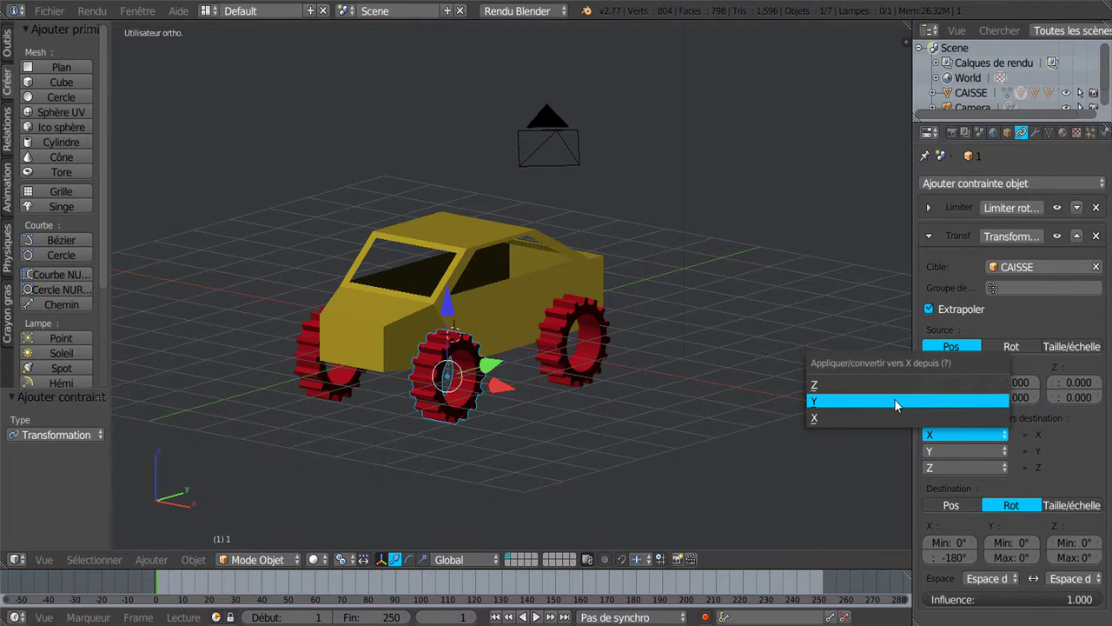
pyautogui.click(810, 400)
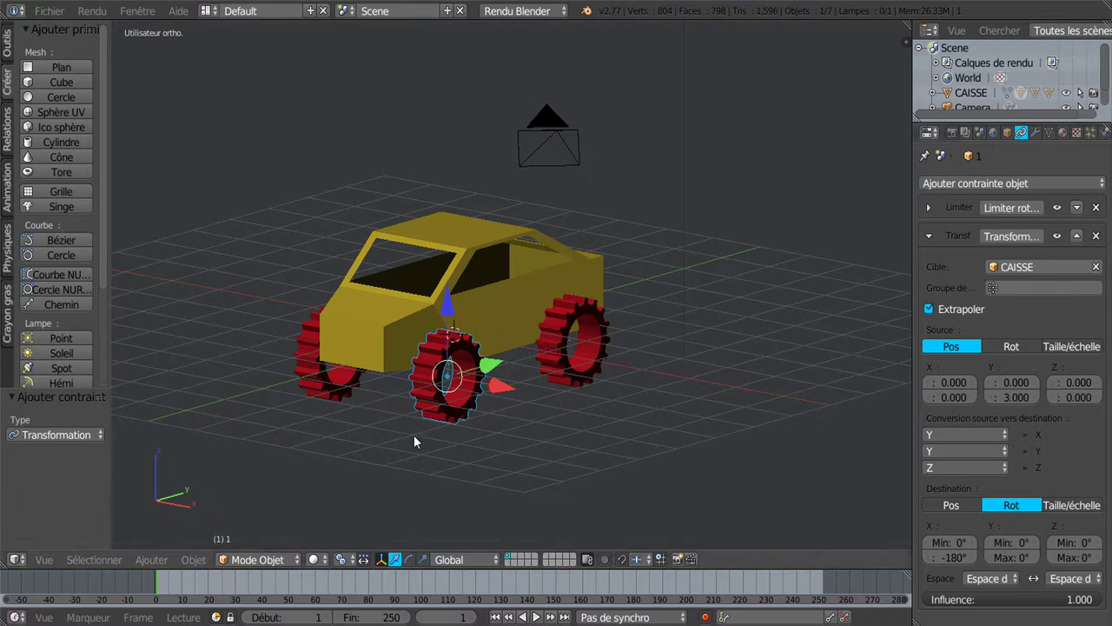
# Step: Move CAISSE along Y to test the wheel's turning, reselect the wheel, widen the properties panel
pyautogui.rightClick(496, 307)
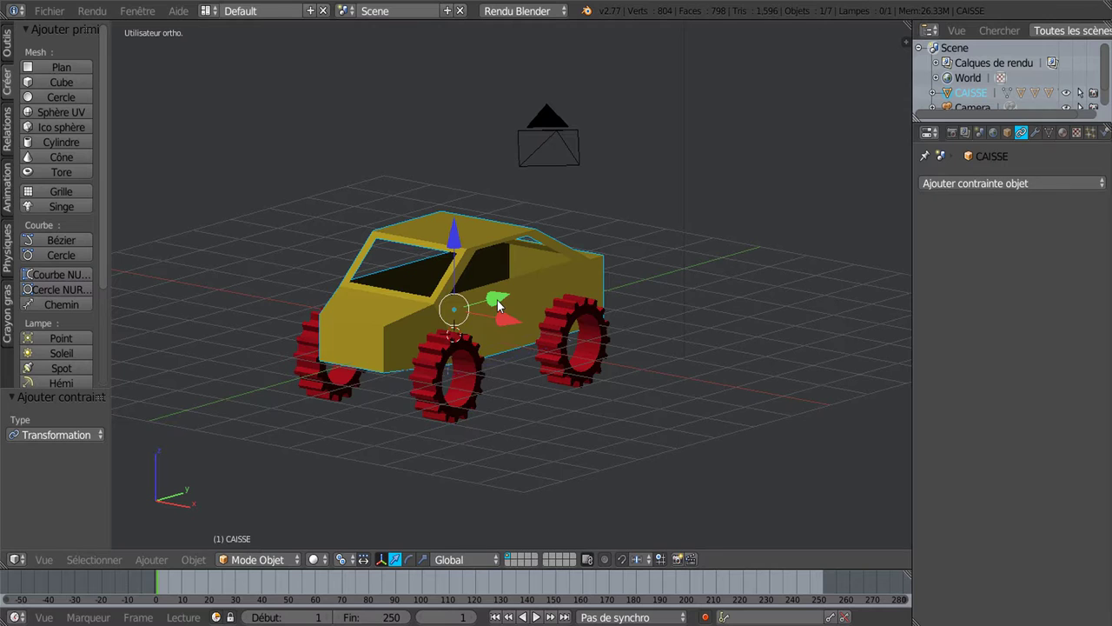
pyautogui.press('g')
pyautogui.press('y')
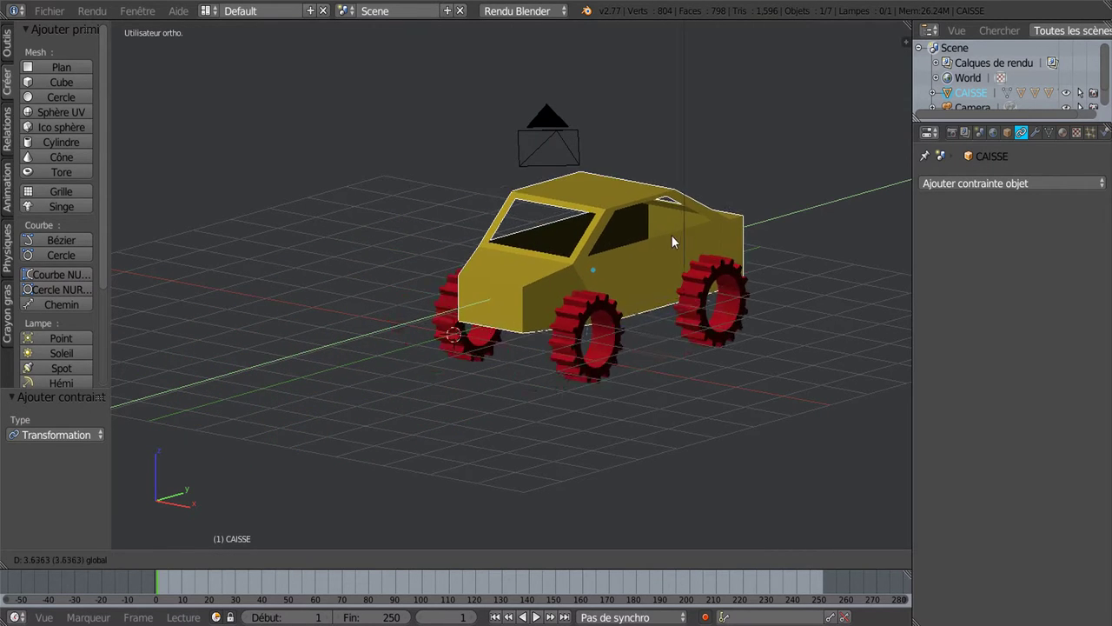
pyautogui.click(529, 301)
pyautogui.rightClick(492, 361)
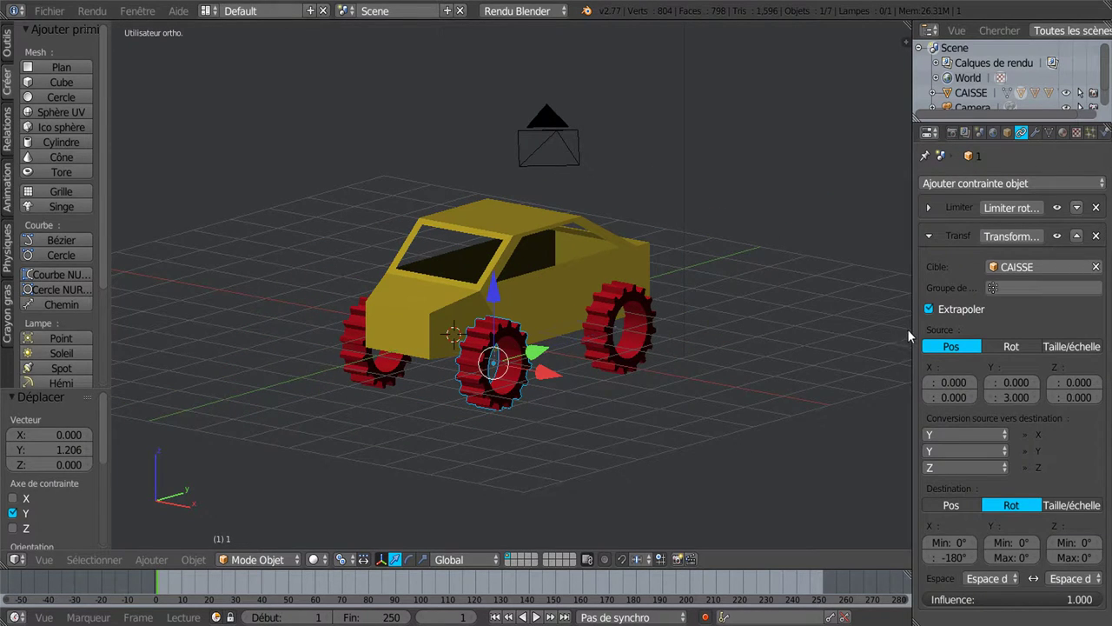
pyautogui.moveTo(913, 325); pyautogui.dragTo(855, 326)
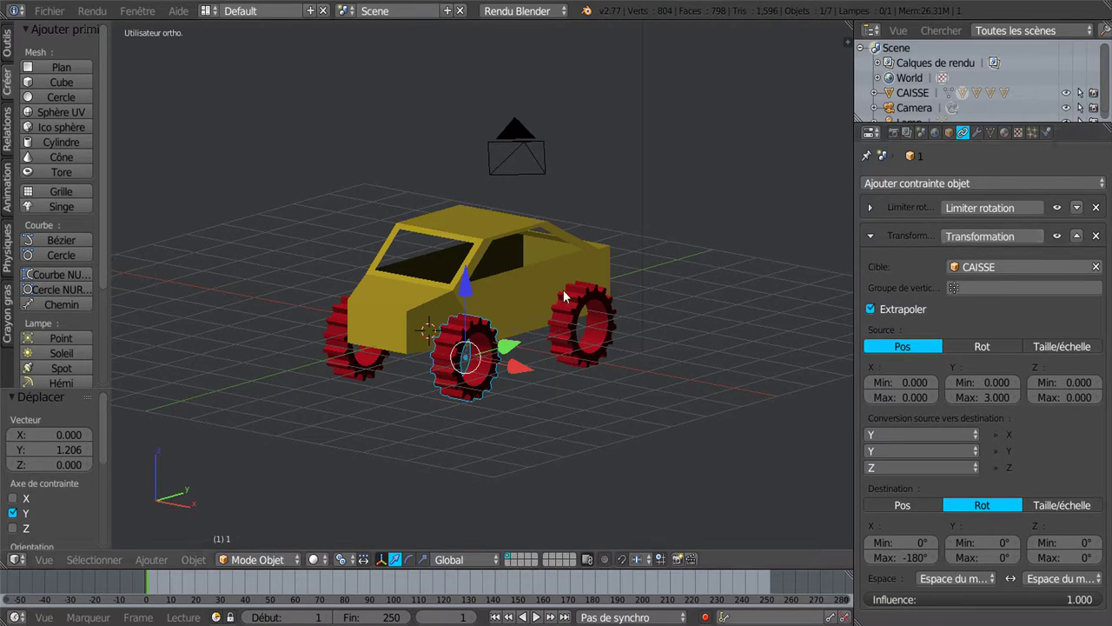
pyautogui.click(1041, 269)
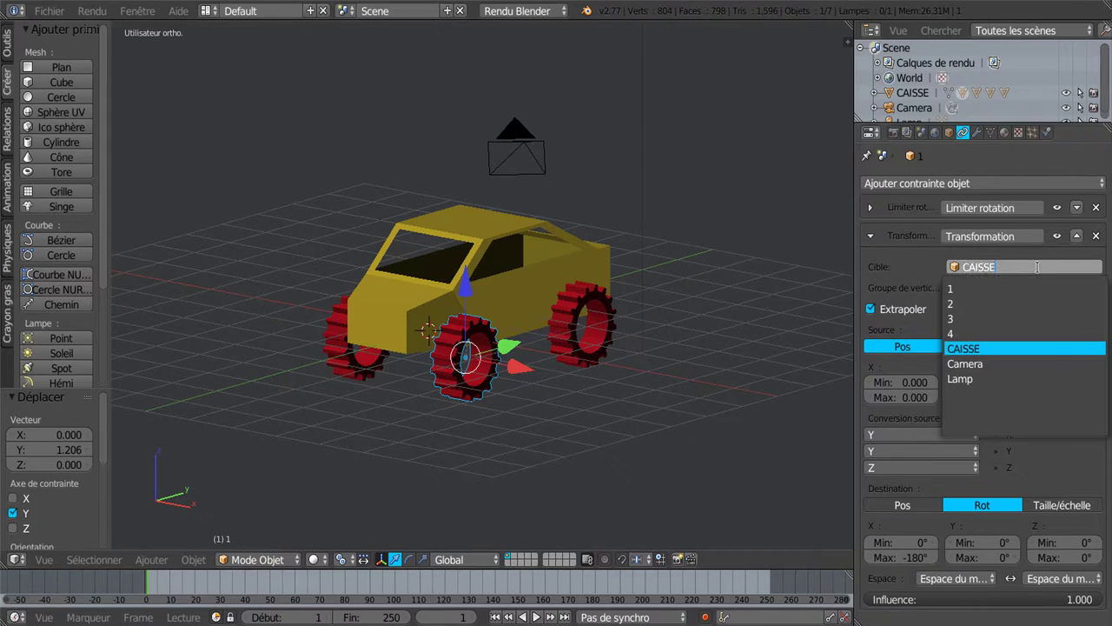
pyautogui.click(1043, 349)
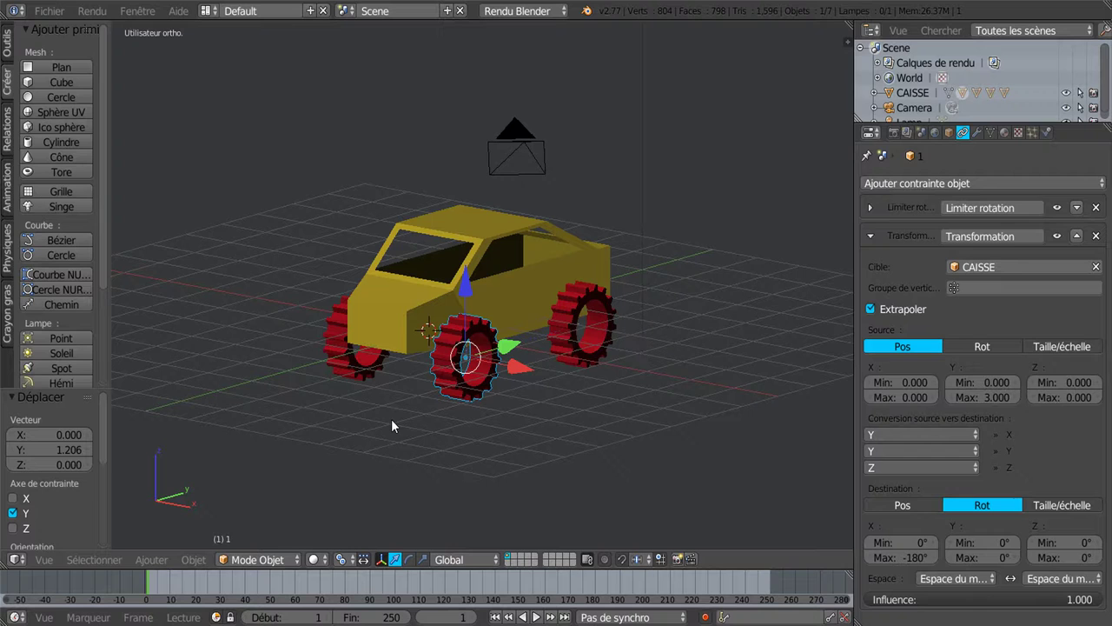
# Step: Try a Source Y Max of 20 and move CAISSE along Y to test the wheel
pyautogui.click(997, 397)
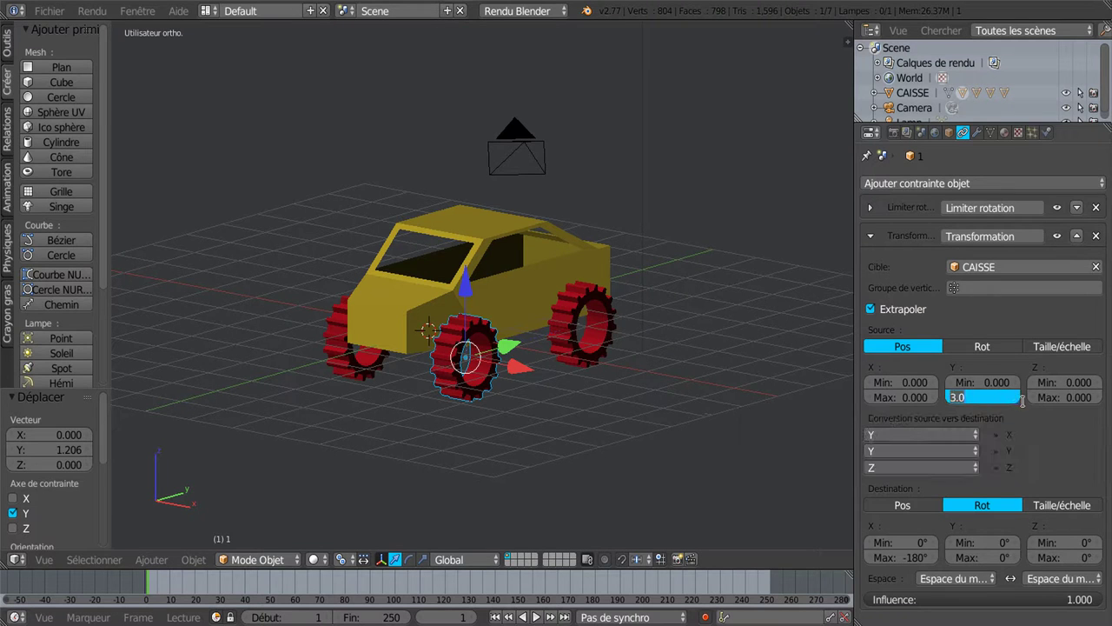
pyautogui.write('20')
pyautogui.press('Return')
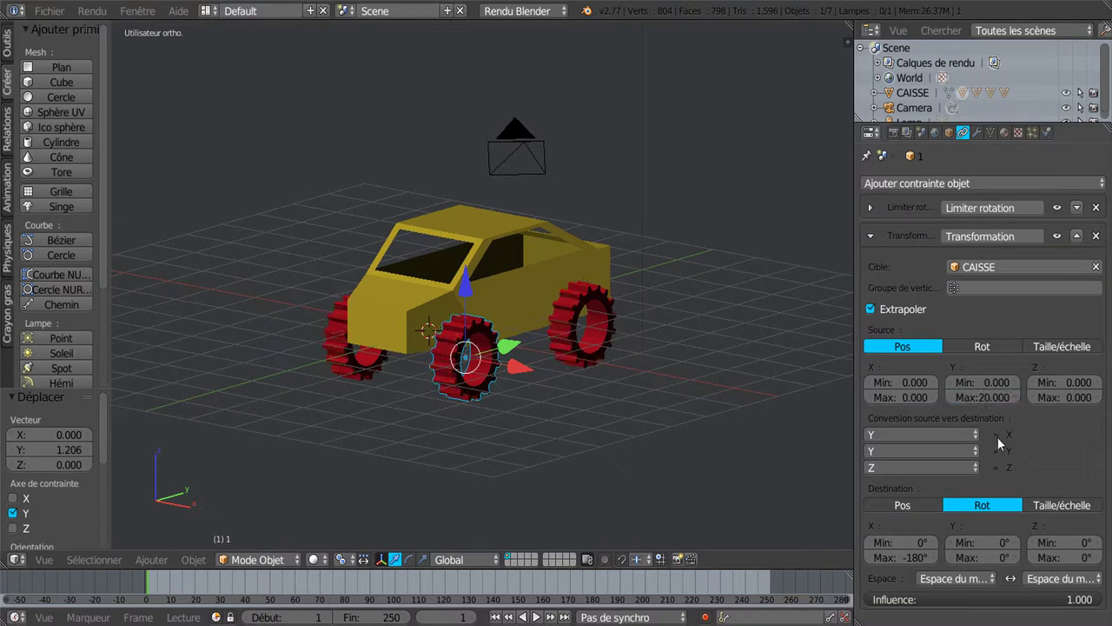
pyautogui.rightClick(514, 293)
pyautogui.press('g')
pyautogui.press('y')
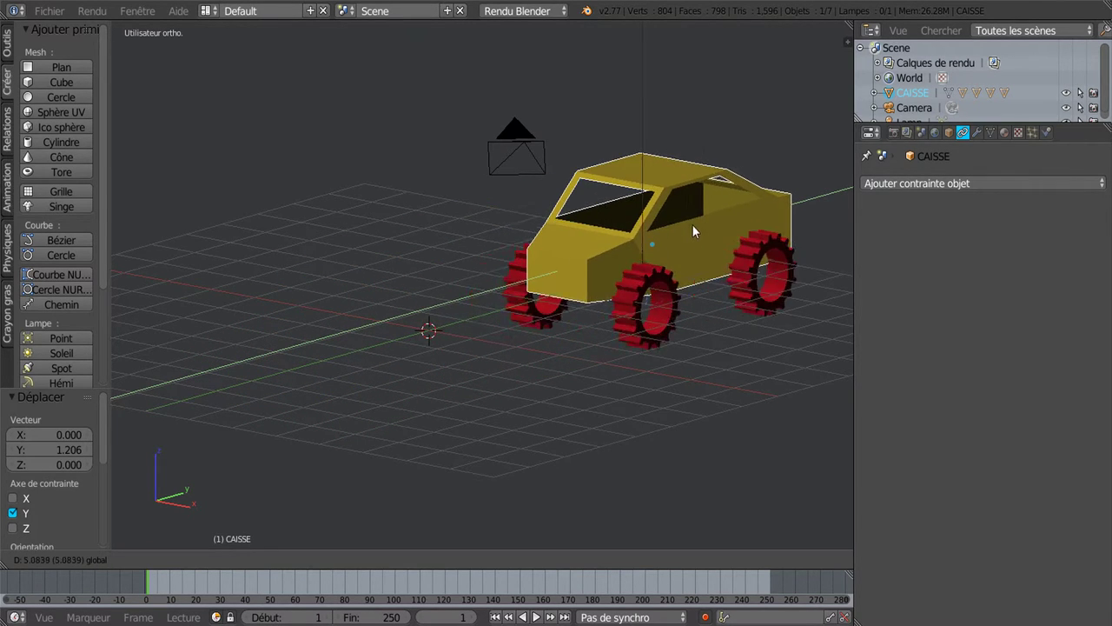
pyautogui.click(483, 280)
pyautogui.rightClick(465, 356)
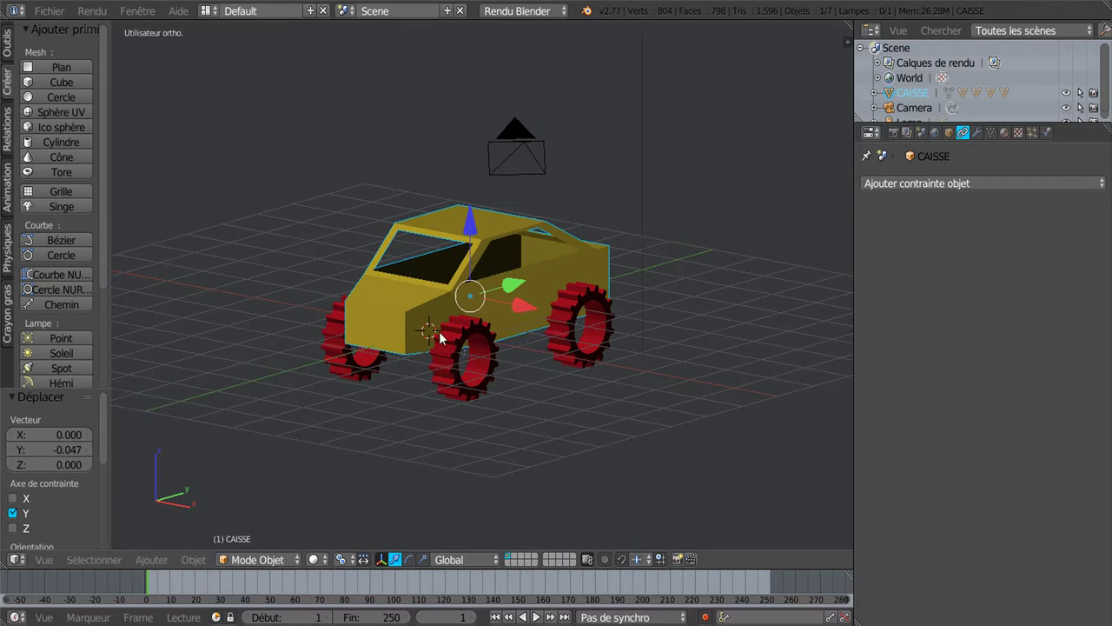
# Step: Try a Source Y Max of 1, move CAISSE again, then restore the maximum to 3
pyautogui.click(995, 397)
pyautogui.write('1')
pyautogui.press('Return')
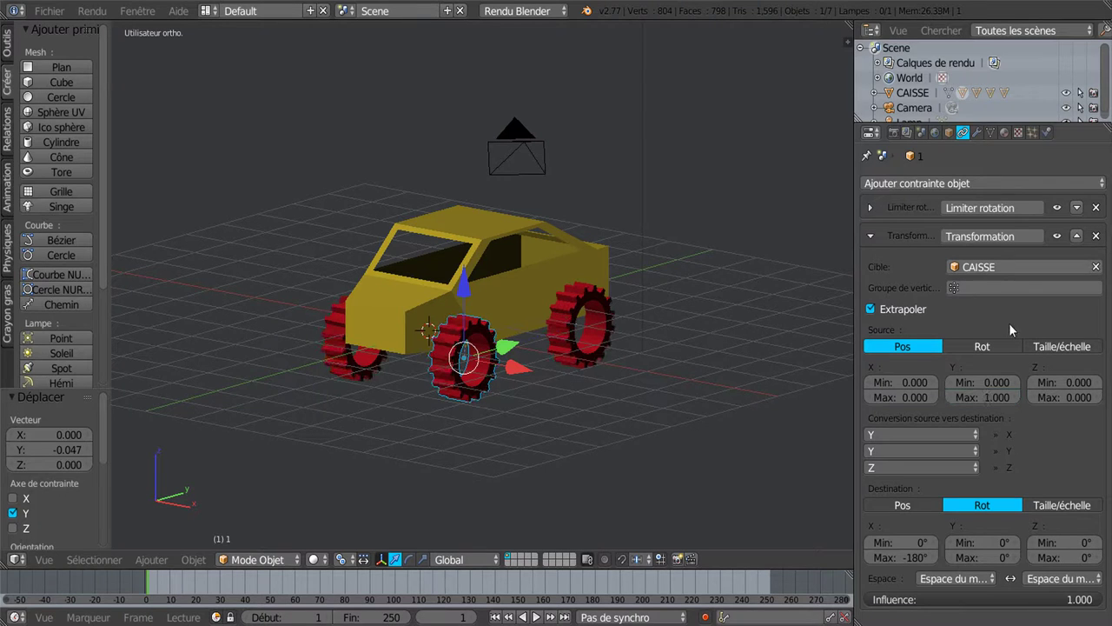
pyautogui.rightClick(514, 292)
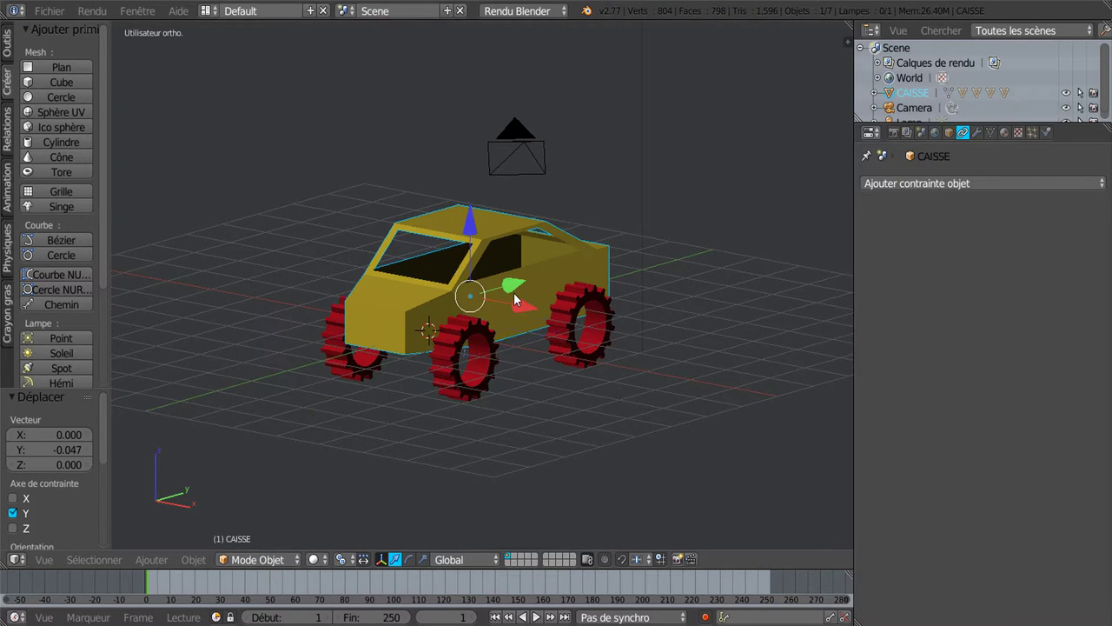
pyautogui.press('g')
pyautogui.press('y')
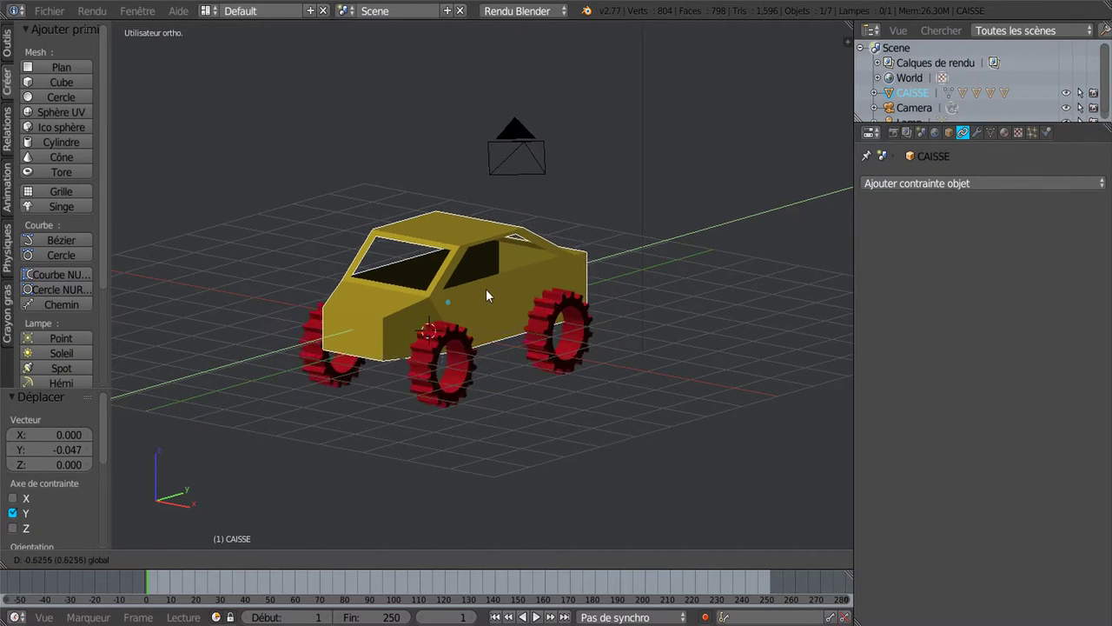
pyautogui.click(459, 306)
pyautogui.rightClick(409, 343)
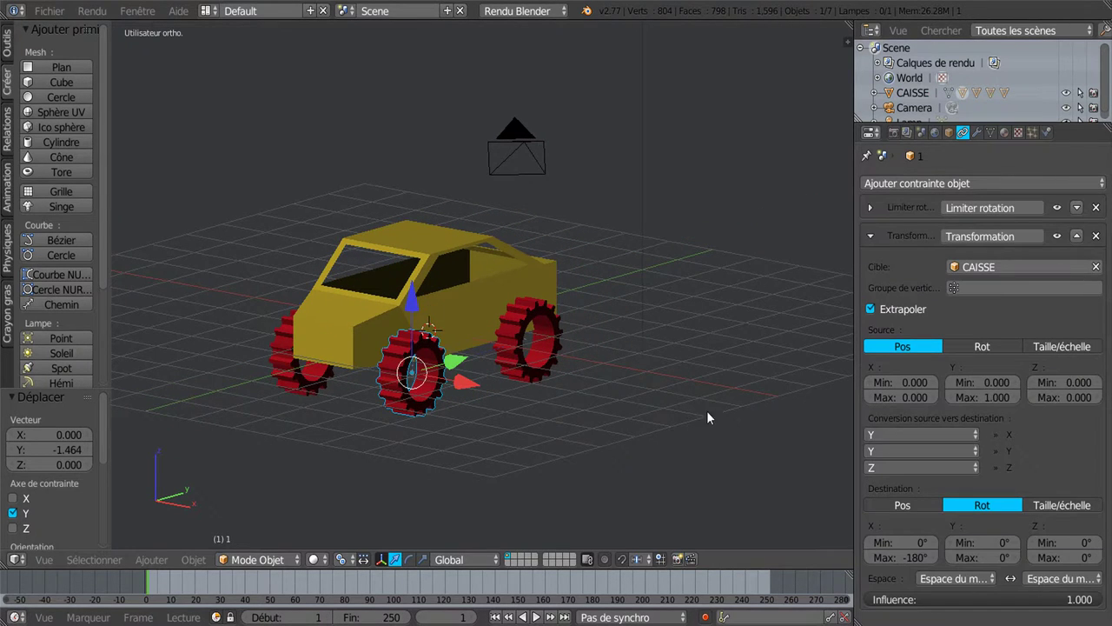
pyautogui.click(996, 398)
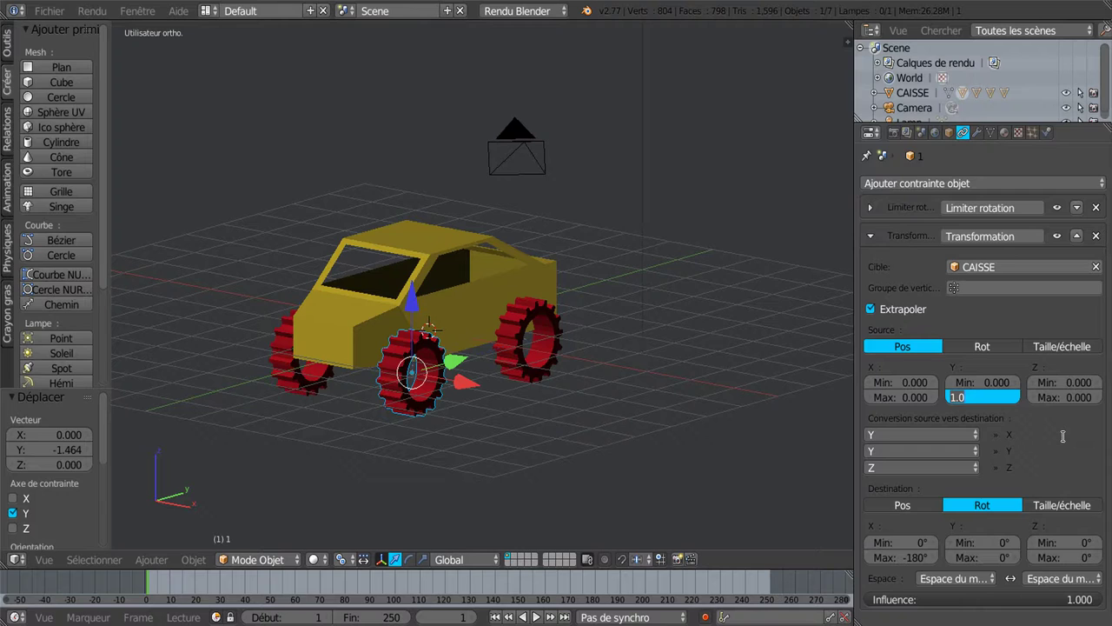
pyautogui.write('3')
pyautogui.press('Return')
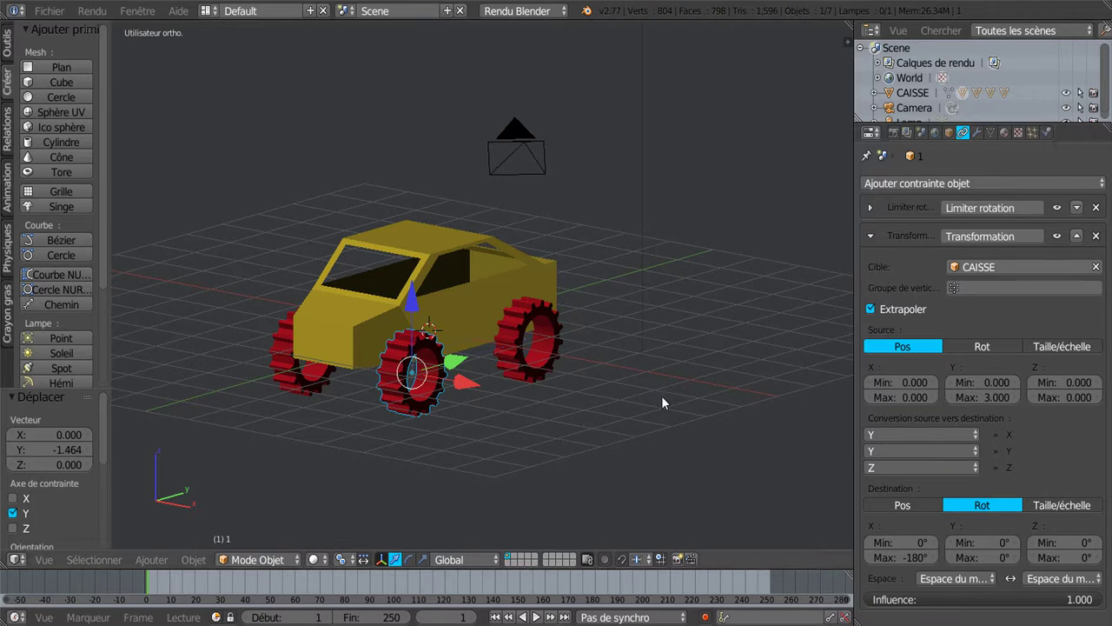
# Step: Adjust the viewport/properties divider and zoom until the constraint settings show untruncated
pyautogui.scroll(-2, 661, 395)
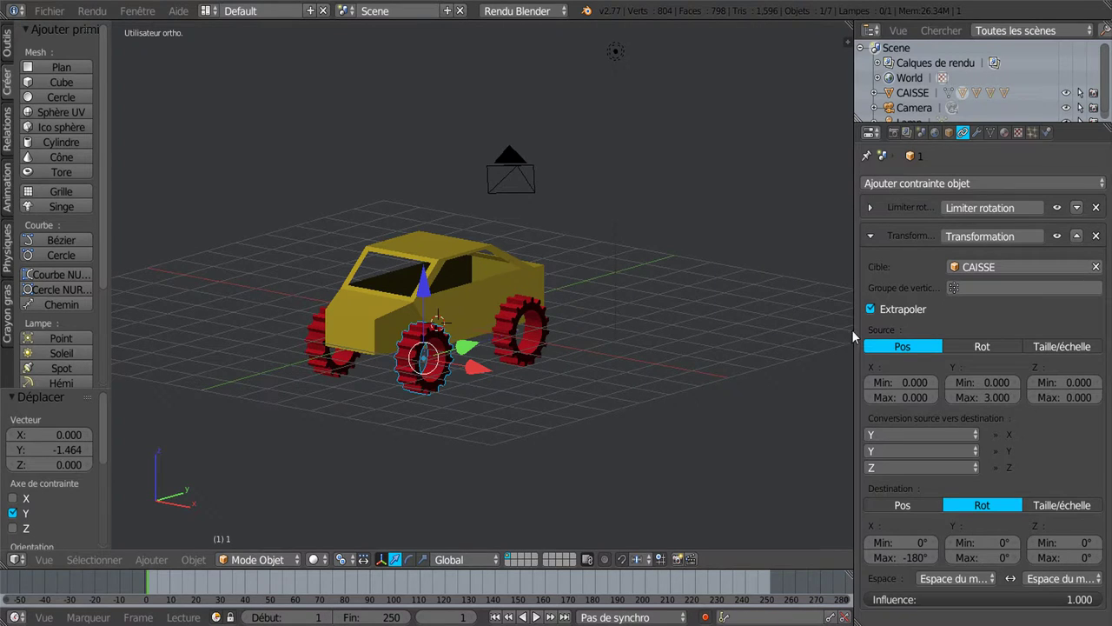
pyautogui.moveTo(853, 334); pyautogui.dragTo(904, 335)
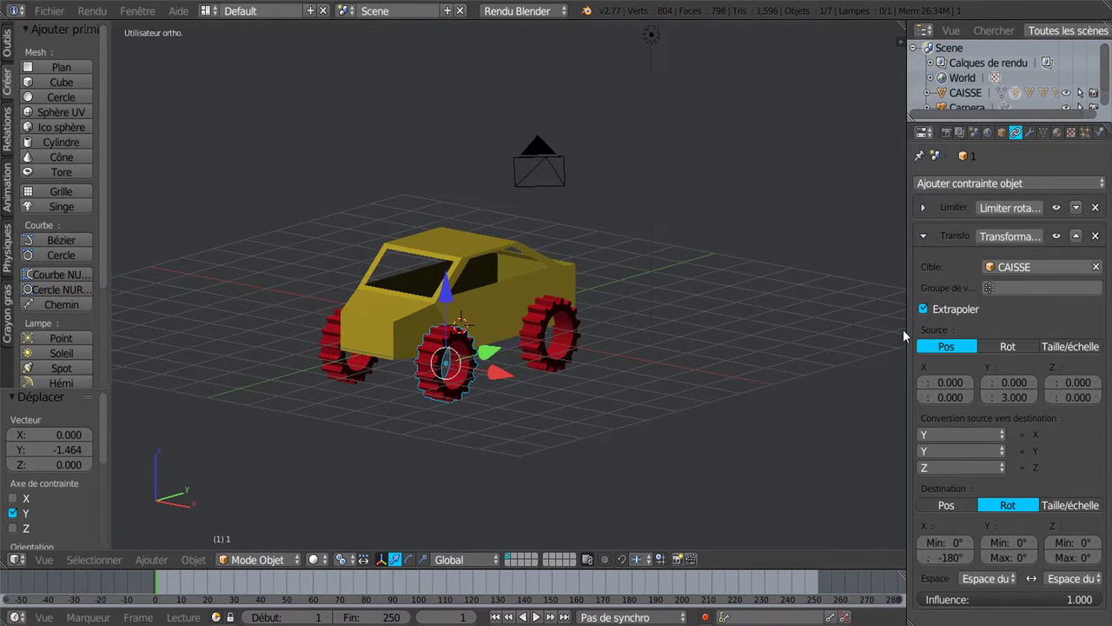
pyautogui.scroll(-2, 730, 392)
pyautogui.scroll(1, 622, 392)
pyautogui.scroll(2, 607, 384)
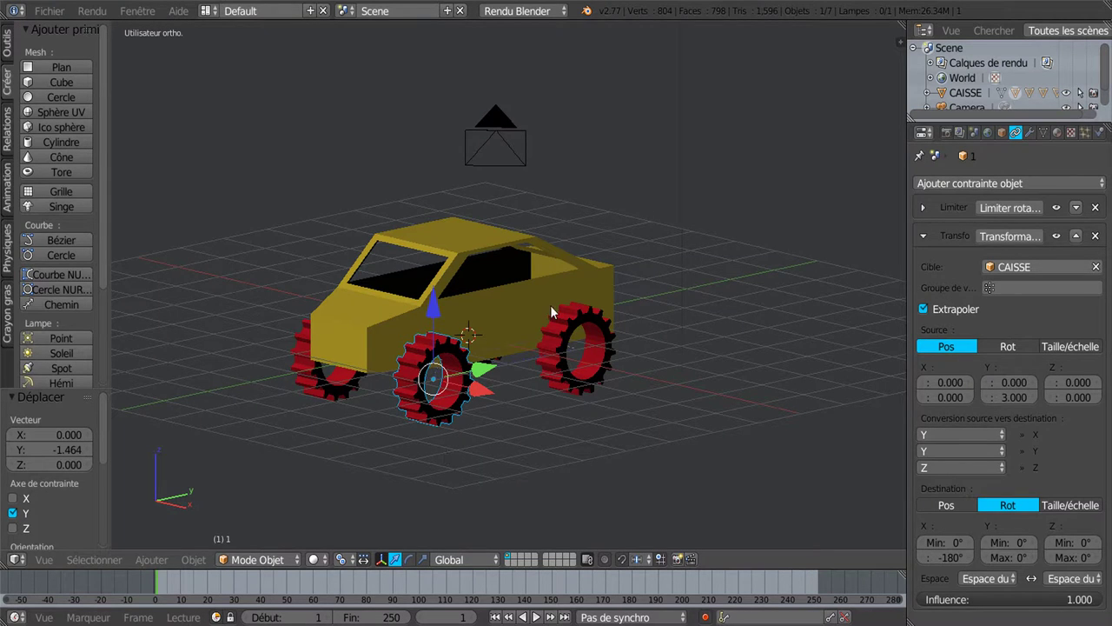
pyautogui.scroll(-1, 553, 313)
pyautogui.moveTo(905, 358); pyautogui.dragTo(839, 362)
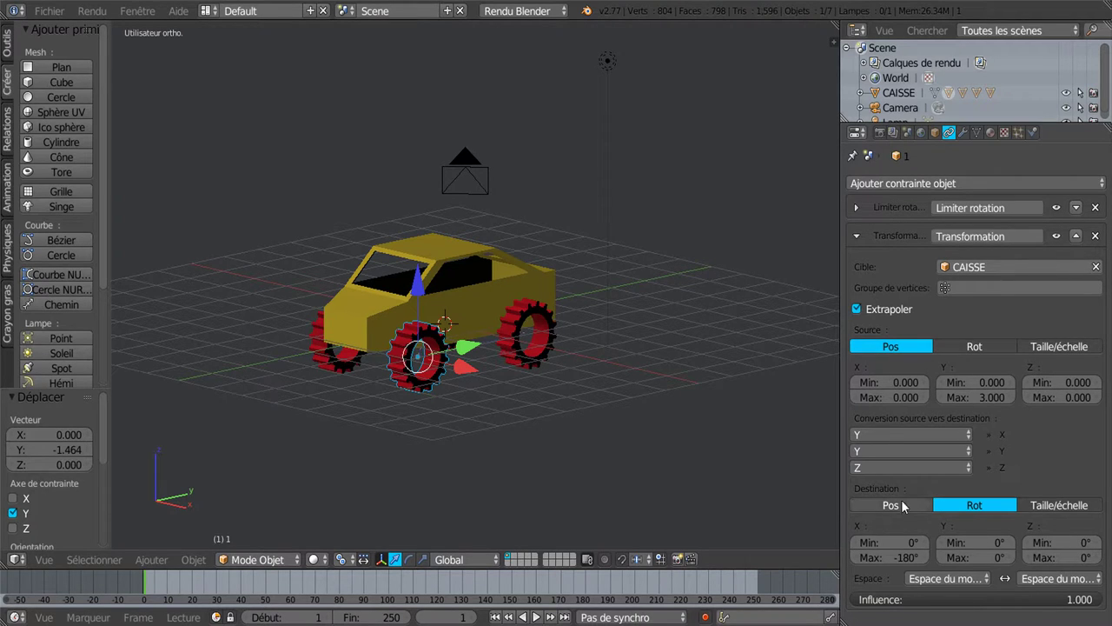
pyautogui.moveTo(840, 480)
pyautogui.mouseDown()
pyautogui.moveTo(866, 480)
pyautogui.moveTo(814, 484)
pyautogui.mouseUp()
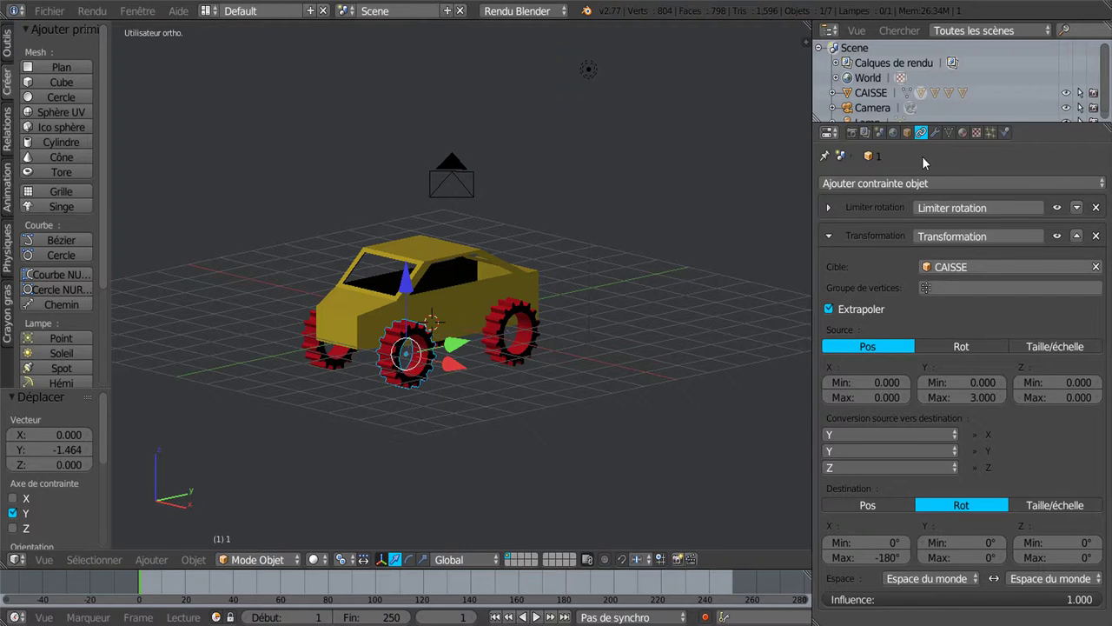
pyautogui.click(942, 180)
pyautogui.moveTo(475, 413)
pyautogui.mouseDown(button='middle')
pyautogui.moveTo(520, 413)
pyautogui.moveTo(369, 422)
pyautogui.moveTo(514, 433)
pyautogui.mouseUp(button='middle')
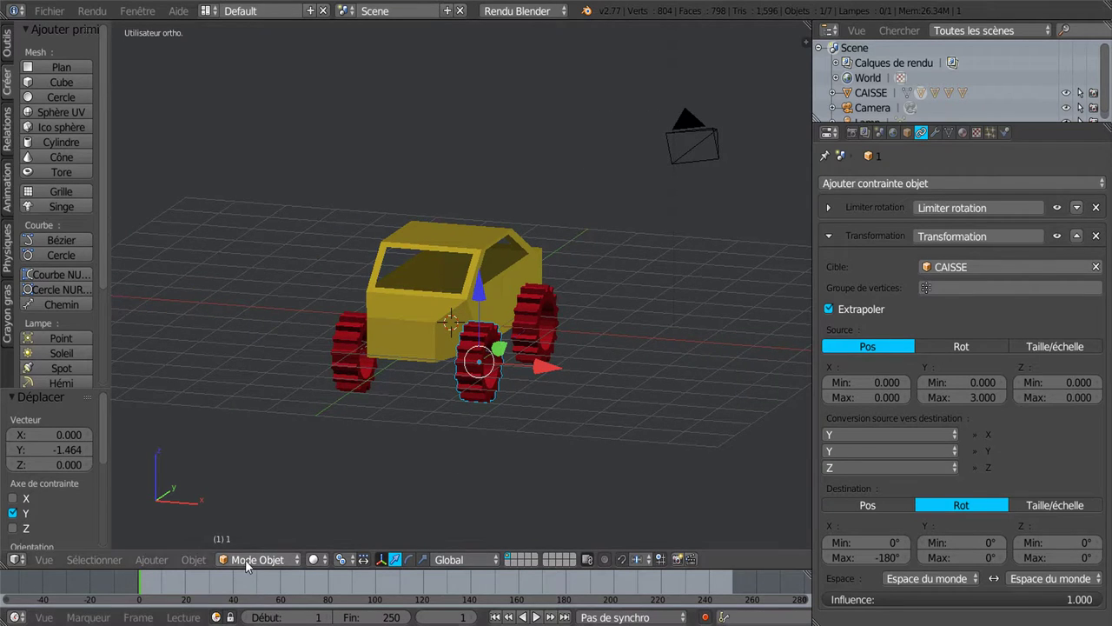
pyautogui.scroll(2, 430, 461)
pyautogui.scroll(1, 463, 415)
pyautogui.scroll(-1, 463, 408)
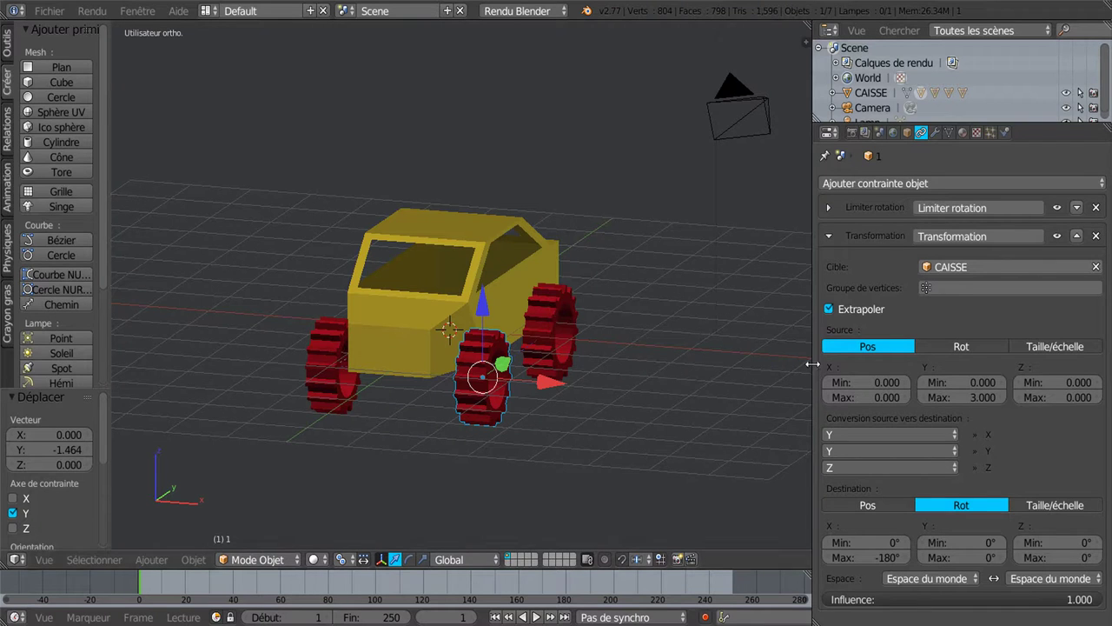
pyautogui.moveTo(823, 360); pyautogui.dragTo(851, 360)
pyautogui.moveTo(814, 369)
pyautogui.mouseDown(button='middle')
pyautogui.moveTo(749, 432)
pyautogui.moveTo(627, 436)
pyautogui.moveTo(647, 409)
pyautogui.moveTo(757, 347)
pyautogui.mouseUp(button='middle')
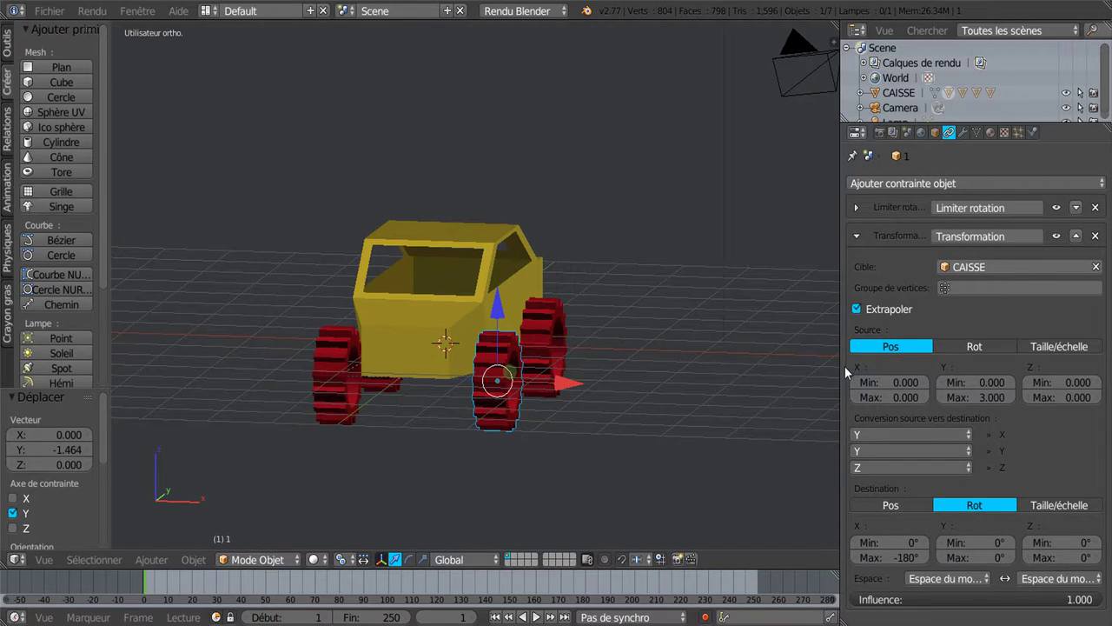
# Step: Widen the 3D view and orbit around the car to see its side and rear
pyautogui.moveTo(841, 367); pyautogui.dragTo(880, 365)
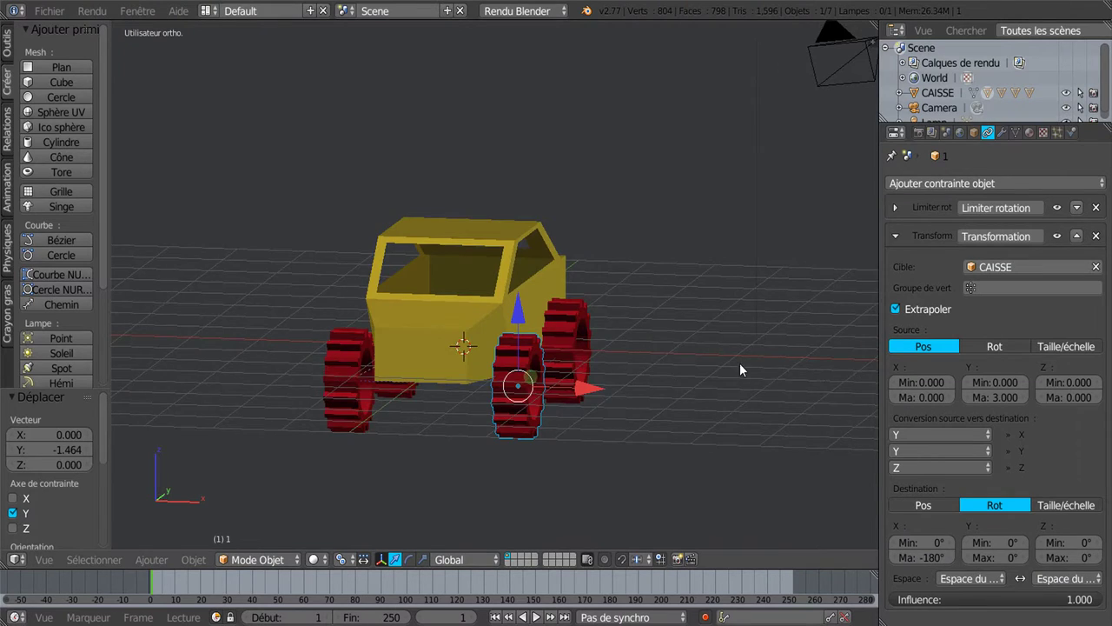
pyautogui.moveTo(731, 366)
pyautogui.mouseDown(button='middle')
pyautogui.moveTo(718, 421)
pyautogui.moveTo(622, 429)
pyautogui.mouseUp(button='middle')
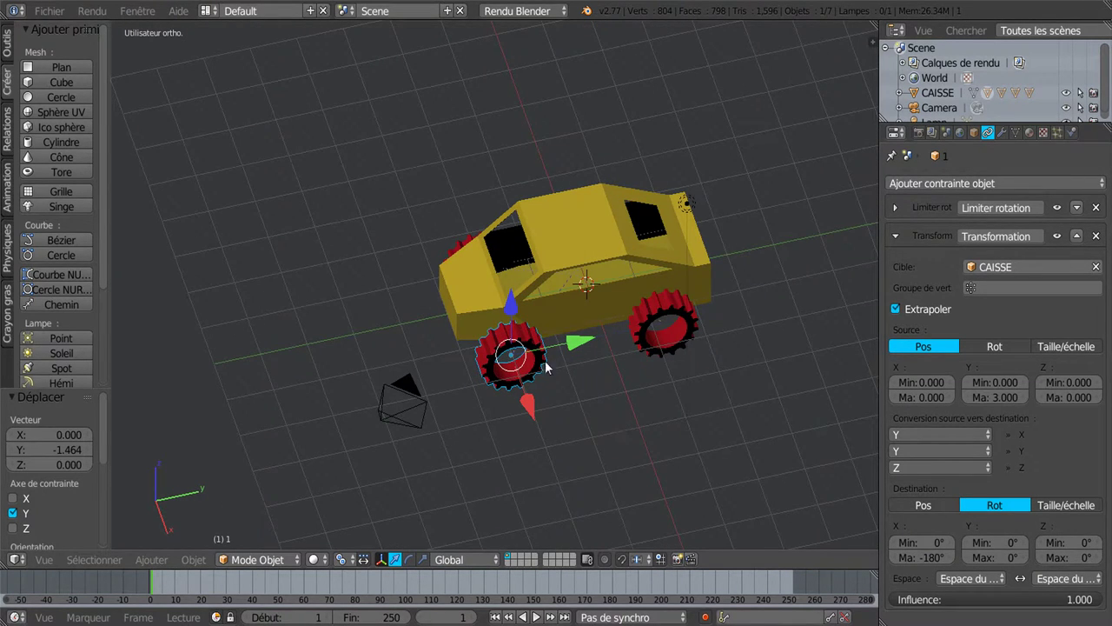
pyautogui.scroll(-2, 418, 319)
pyautogui.scroll(-2, 518, 313)
pyautogui.moveTo(517, 313)
pyautogui.mouseDown(button='middle')
pyautogui.moveTo(566, 362)
pyautogui.moveTo(619, 347)
pyautogui.mouseUp(button='middle')
pyautogui.scroll(2, 521, 378)
pyautogui.scroll(3, 479, 388)
pyautogui.moveTo(480, 387); pyautogui.dragTo(396, 345, button='middle')
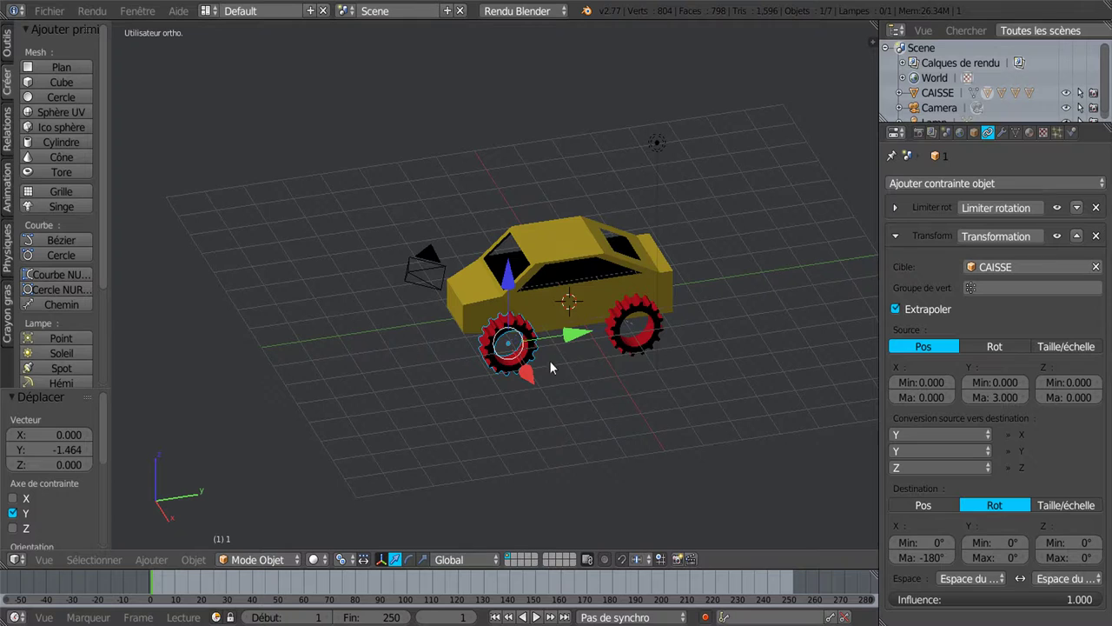
# Step: Inspect the rear wheel's constraints, then select only the car body CAISSE
pyautogui.rightClick(635, 309)
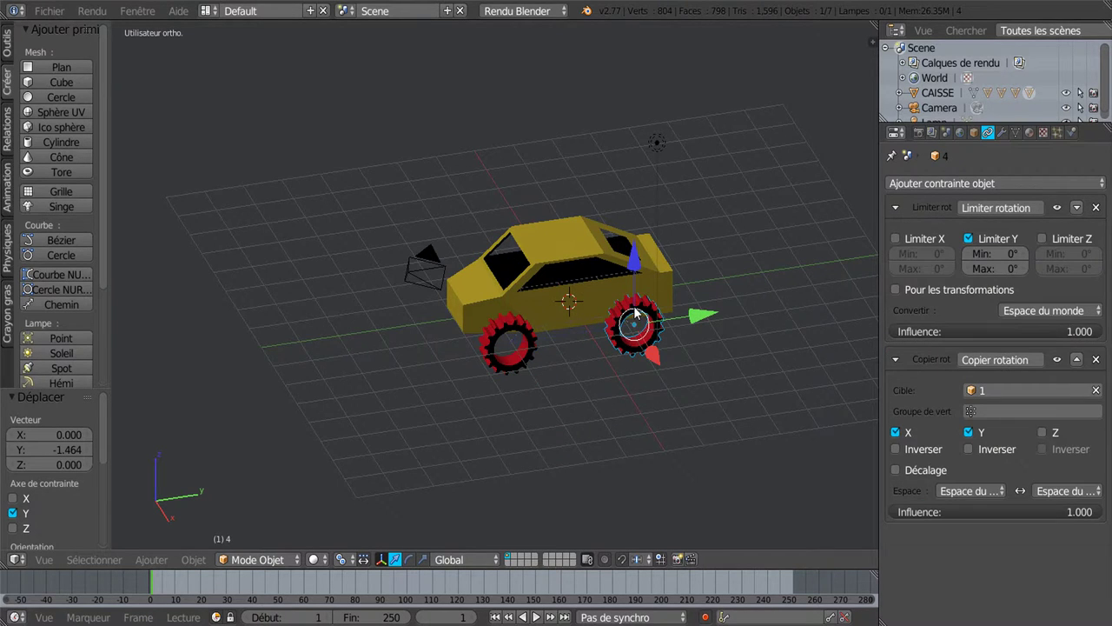
pyautogui.rightClick(512, 327)
pyautogui.rightClick(520, 313)
pyautogui.moveTo(557, 246); pyautogui.dragTo(668, 318, button='middle')
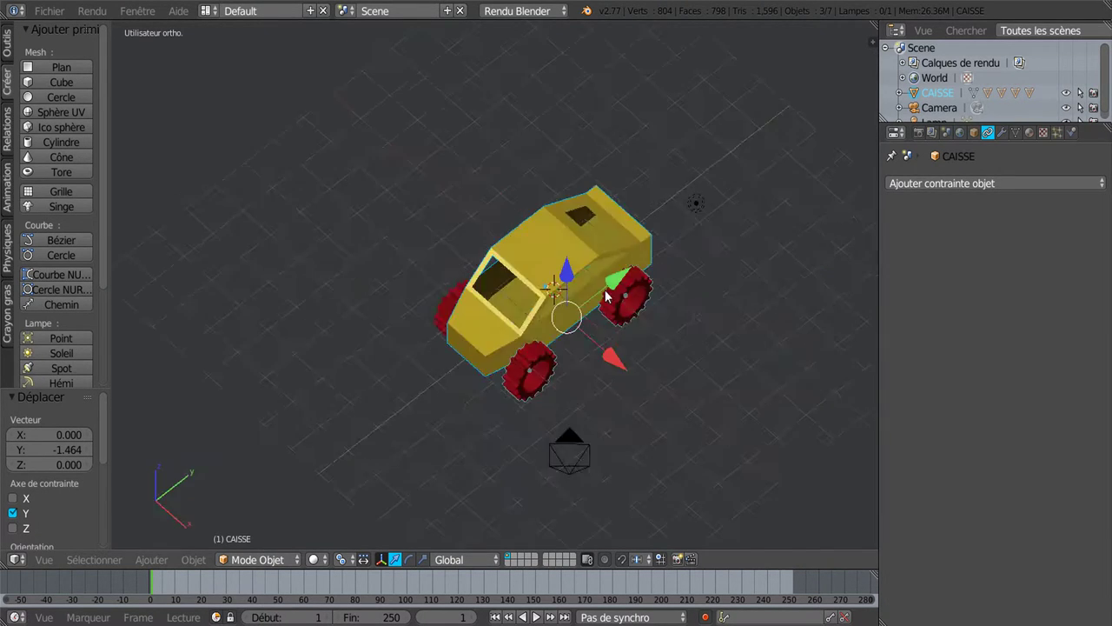
pyautogui.rightClick(539, 287)
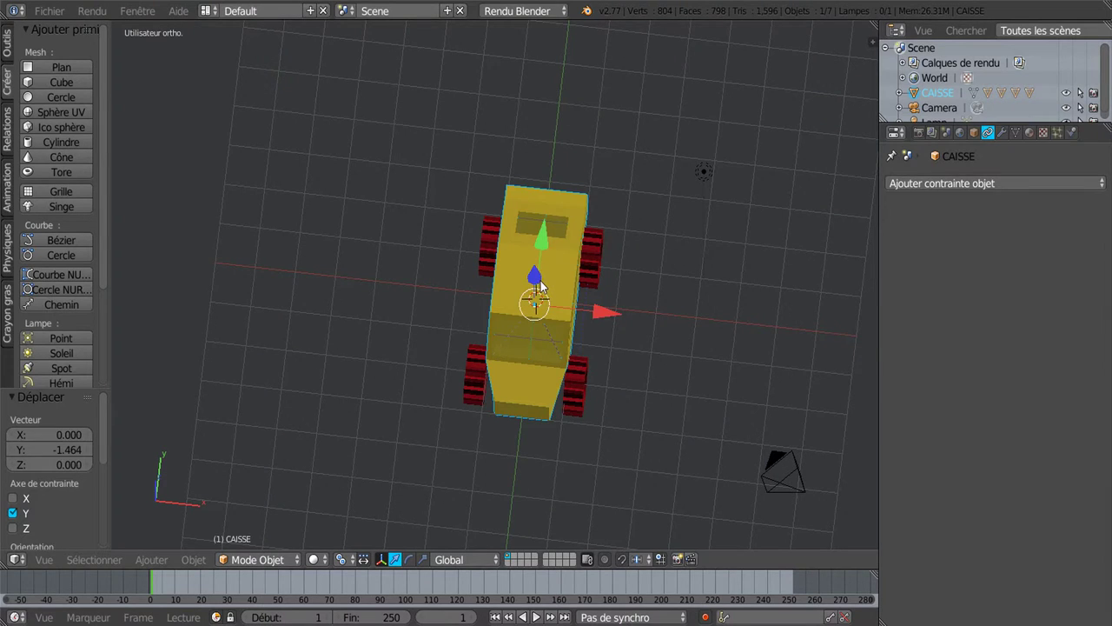
# Step: Hide CAISSE and all four wheels, then open the Add menu for curves
pyautogui.press('h')
pyautogui.rightClick(588, 261)
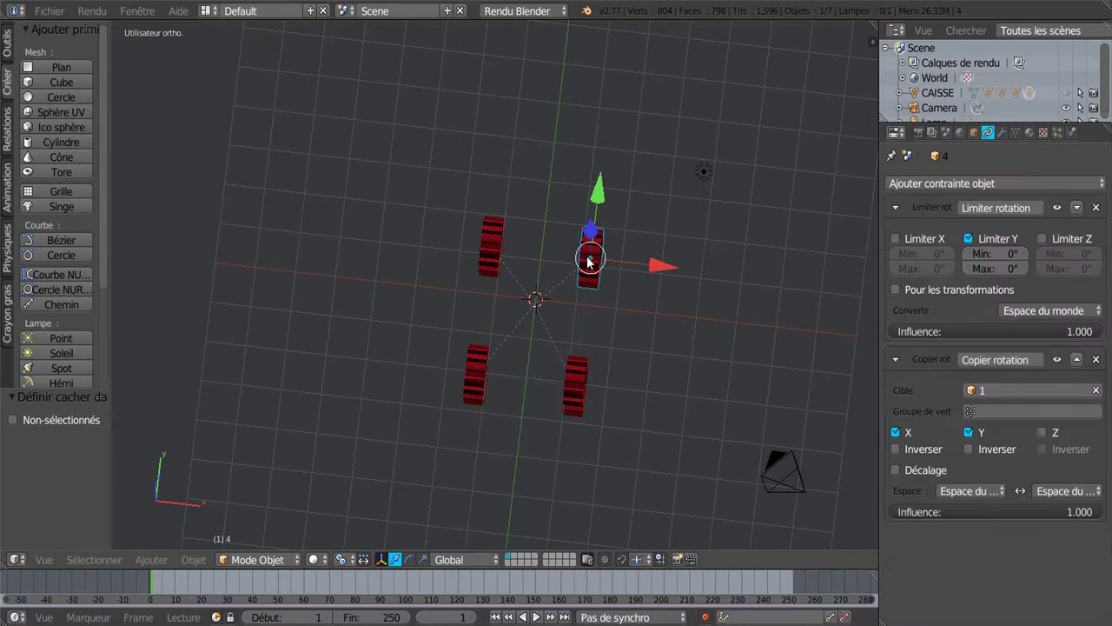
pyautogui.keyDown('shift'); pyautogui.rightClick(577, 407); pyautogui.keyUp('shift')
pyautogui.keyDown('shift'); pyautogui.rightClick(474, 372); pyautogui.keyUp('shift')
pyautogui.keyDown('shift'); pyautogui.rightClick(503, 258); pyautogui.keyUp('shift')
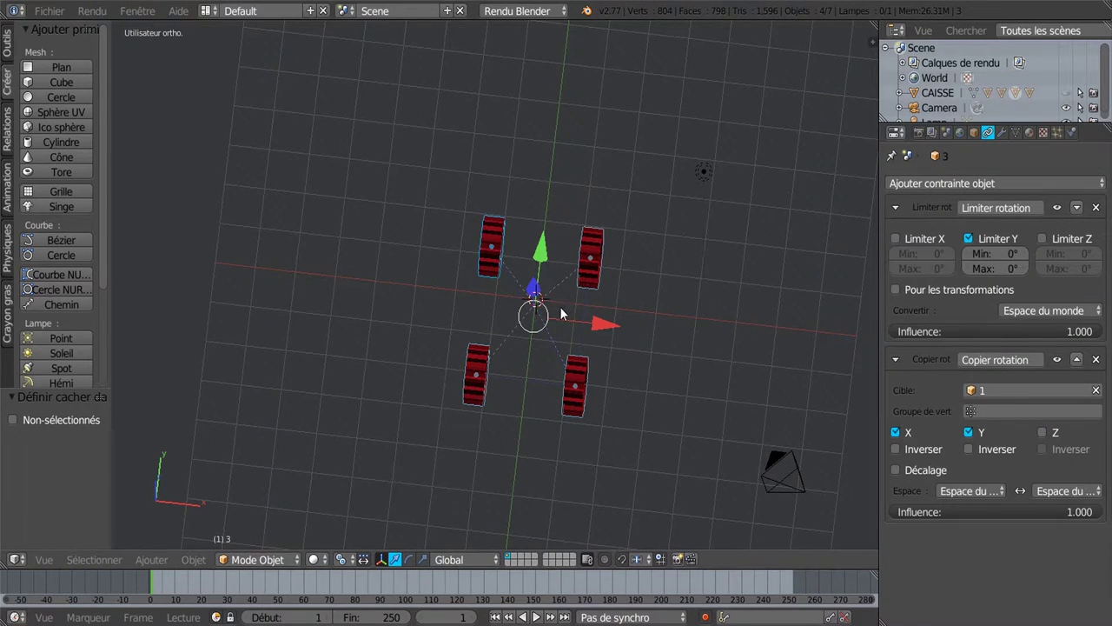
pyautogui.press('h')
pyautogui.moveTo(559, 306); pyautogui.dragTo(613, 372, button='middle')
pyautogui.click(194, 560)
pyautogui.moveTo(167, 526)
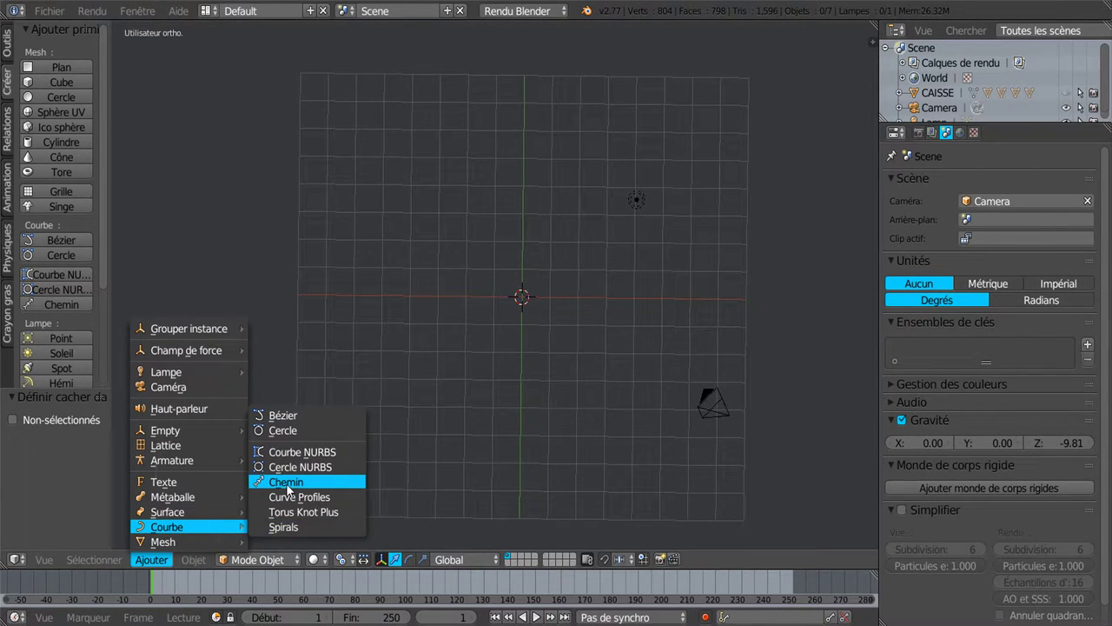
# Step: Add a NURBS path and edit its control points from the top view
pyautogui.click(290, 484)
pyautogui.scroll(3, 528, 415)
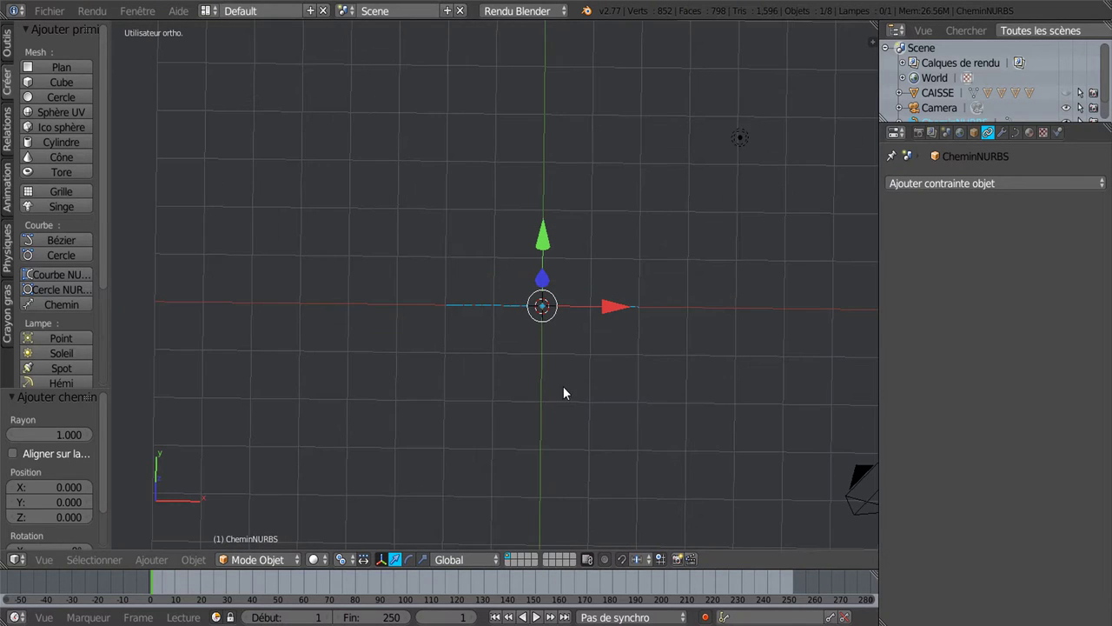
pyautogui.press('KP_7')
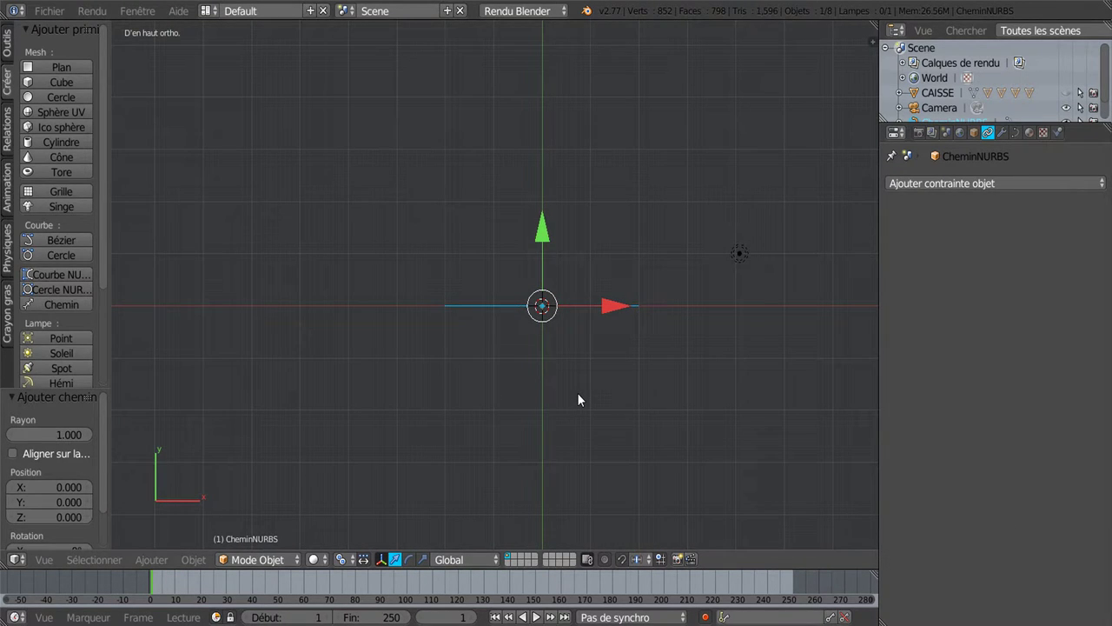
pyautogui.press('Tab')
pyautogui.scroll(-3, 577, 392)
pyautogui.scroll(4, 573, 394)
pyautogui.scroll(4, 572, 393)
pyautogui.scroll(2, 573, 394)
pyautogui.scroll(-6, 573, 393)
pyautogui.scroll(-2, 573, 394)
# Step: Move the path's left end point upward along Y
pyautogui.rightClick(455, 305)
pyautogui.press('g')
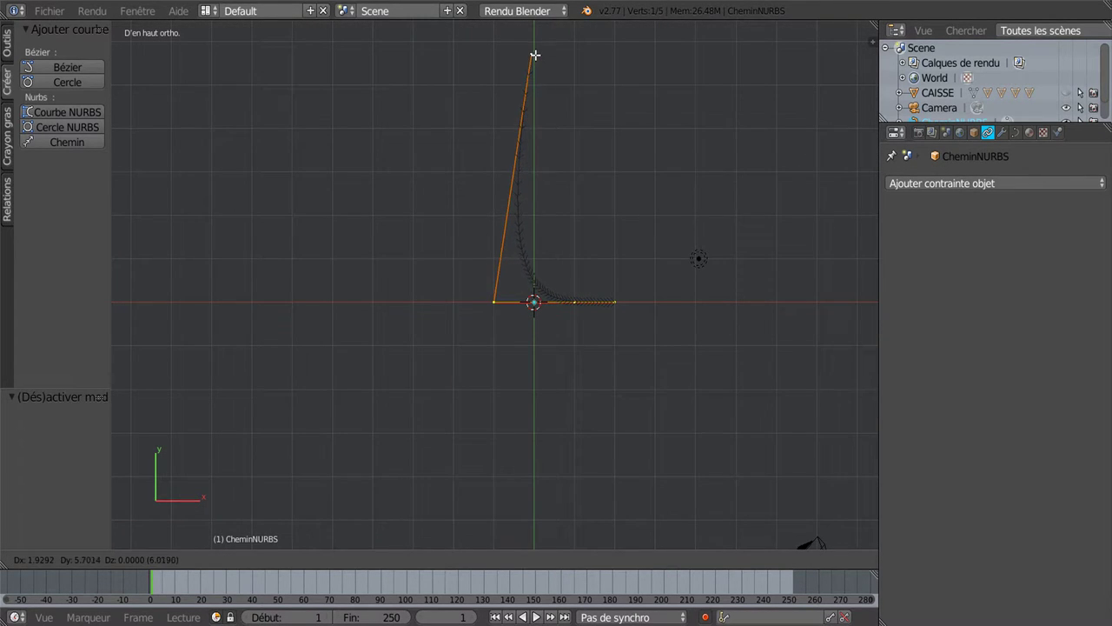
pyautogui.click(536, 60)
pyautogui.scroll(-3, 556, 183)
pyautogui.moveTo(513, 114); pyautogui.dragTo(514, 46)
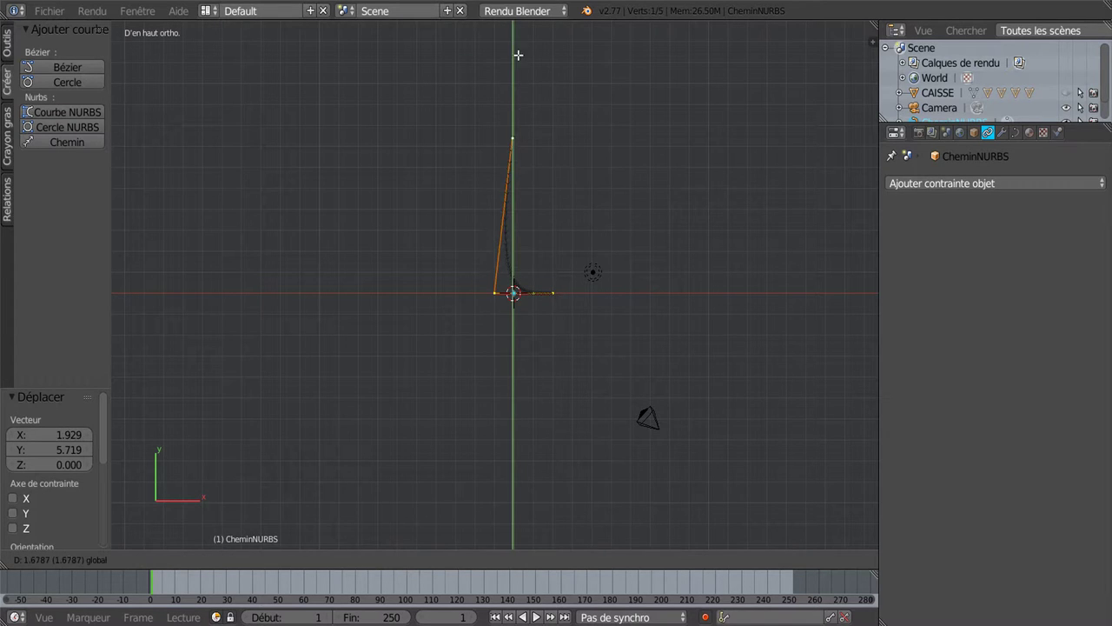
# Step: Extrude a new point from the right end and drag vertices into a zigzag
pyautogui.keyDown('shift'); pyautogui.moveTo(630, 296); pyautogui.dragTo(635, 350, button='middle'); pyautogui.keyUp('shift')
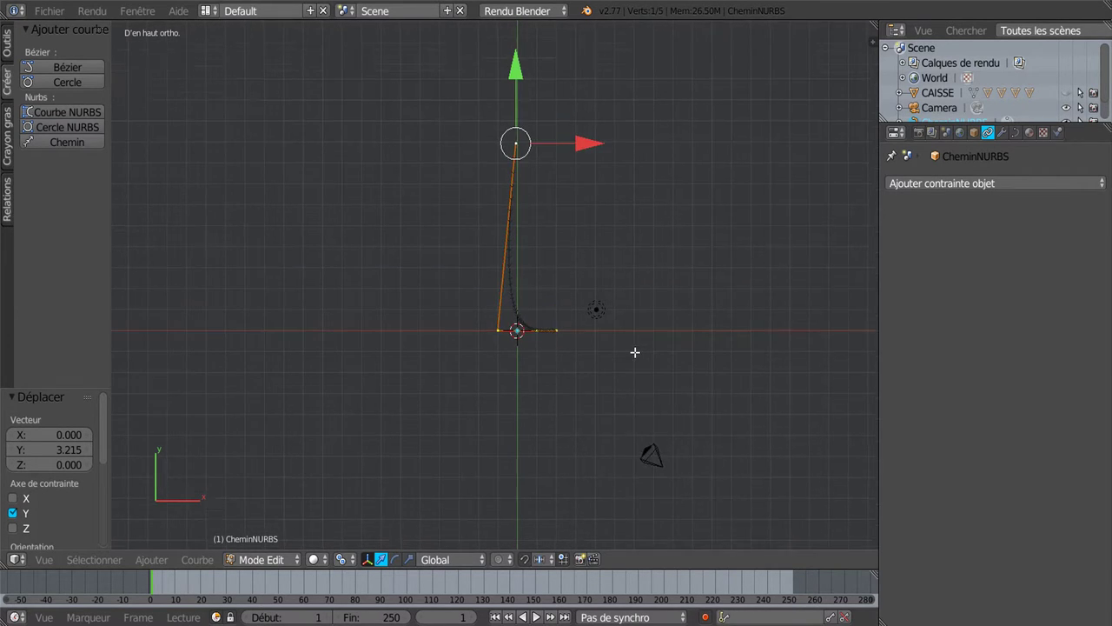
pyautogui.rightClick(557, 346)
pyautogui.press('e')
pyautogui.click(532, 503)
pyautogui.moveTo(532, 503)
pyautogui.mouseDown(button='middle')
pyautogui.moveTo(596, 479)
pyautogui.moveTo(527, 323)
pyautogui.moveTo(533, 350)
pyautogui.moveTo(525, 340)
pyautogui.mouseUp(button='middle')
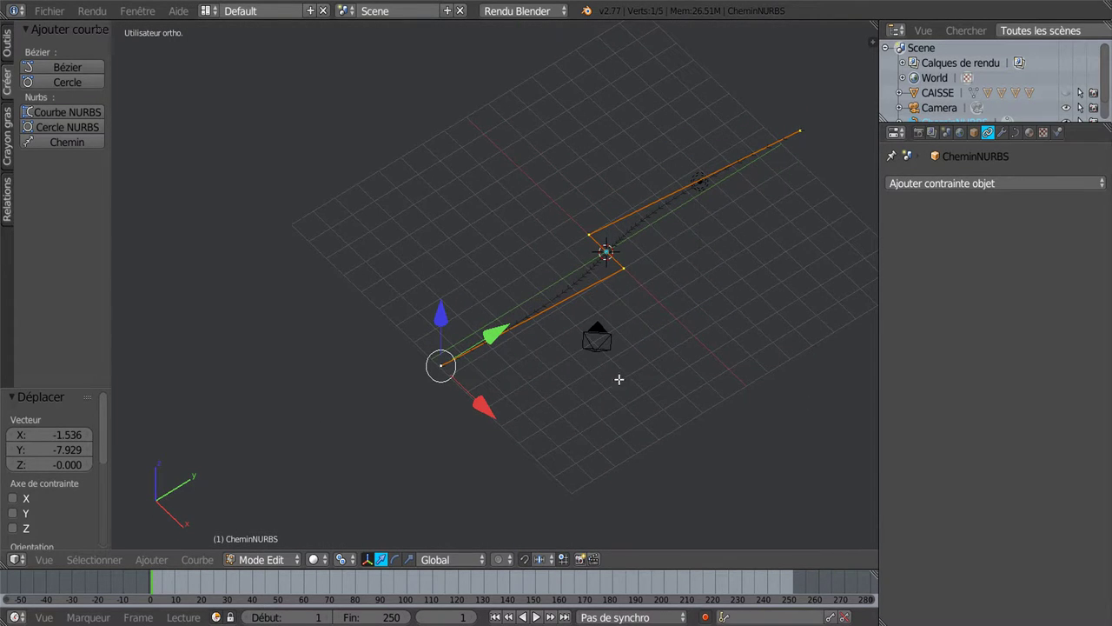
pyautogui.moveTo(631, 325)
pyautogui.mouseDown(button='middle')
pyautogui.moveTo(675, 353)
pyautogui.moveTo(672, 318)
pyautogui.mouseUp(button='middle')
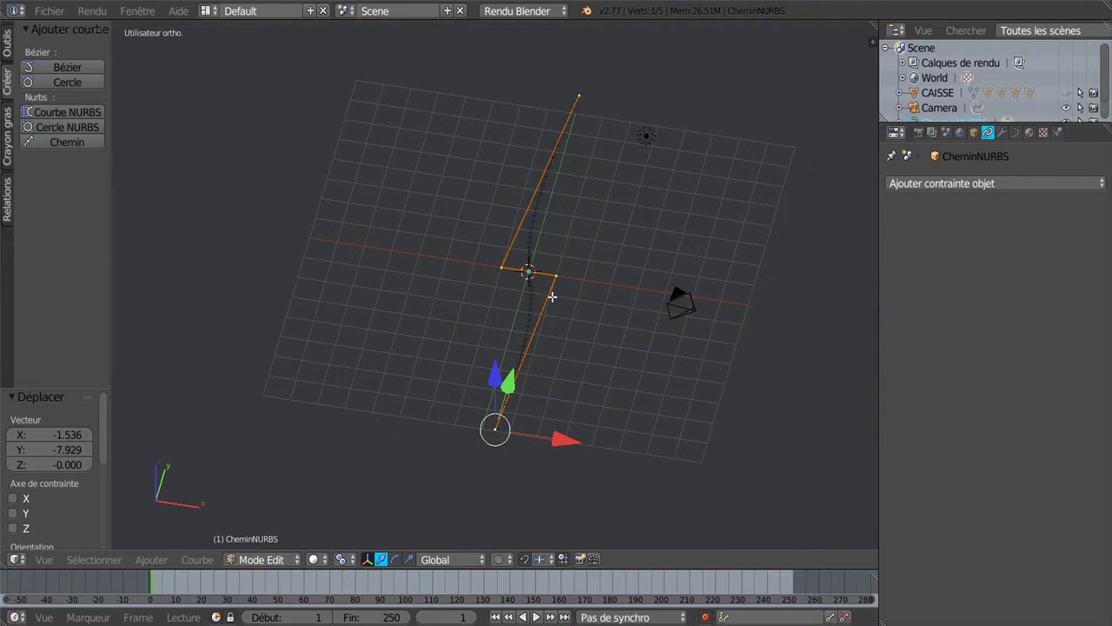
pyautogui.moveTo(492, 439); pyautogui.dragTo(466, 502)
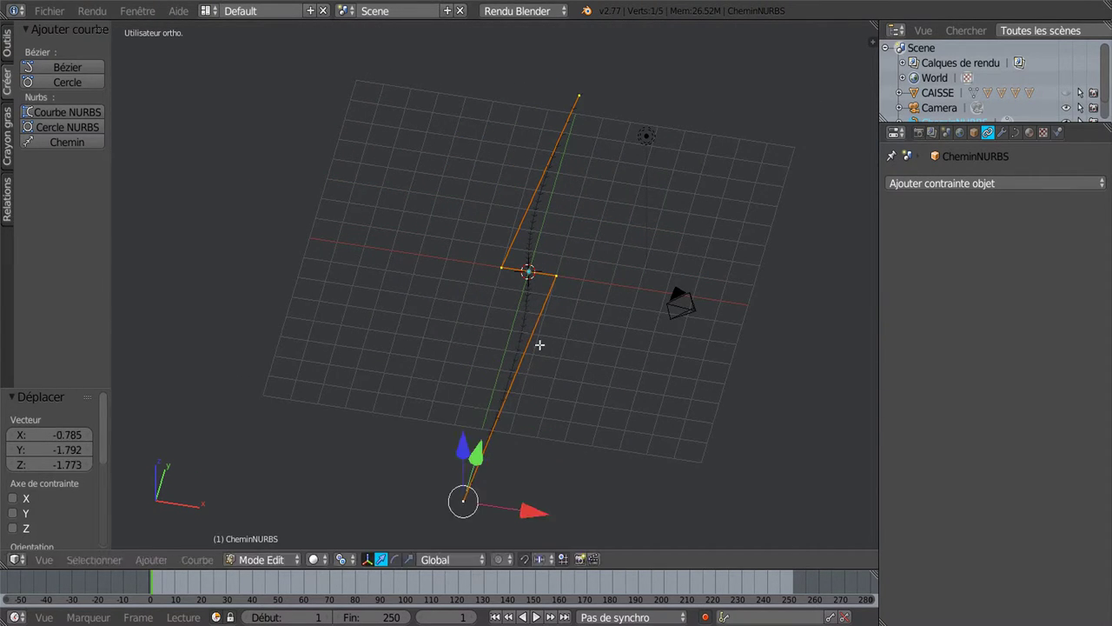
pyautogui.moveTo(512, 267); pyautogui.dragTo(512, 202, button='right')
pyautogui.moveTo(576, 275); pyautogui.dragTo(633, 238, button='right')
pyautogui.moveTo(634, 239)
pyautogui.mouseDown(button='middle')
pyautogui.moveTo(603, 420)
pyautogui.moveTo(577, 356)
pyautogui.moveTo(596, 315)
pyautogui.mouseUp(button='middle')
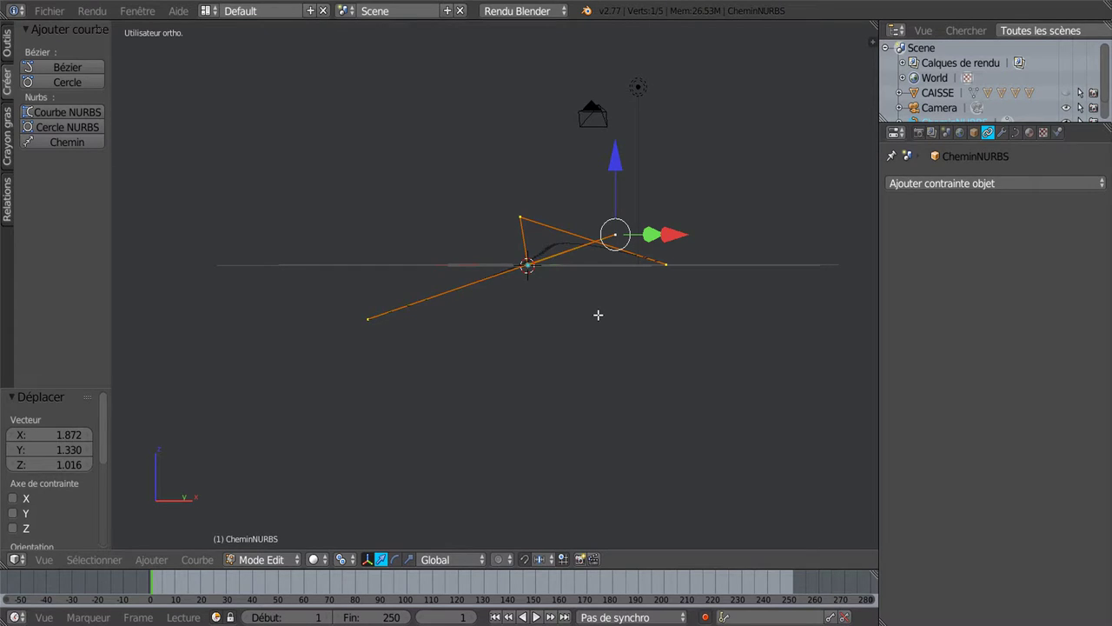
# Step: Undo the last vertex move and shift the centre handle point right along X
pyautogui.hotkey('ctrl', 'z')
pyautogui.hotkey('ctrl', 'z')
pyautogui.hotkey('ctrl', 'z')
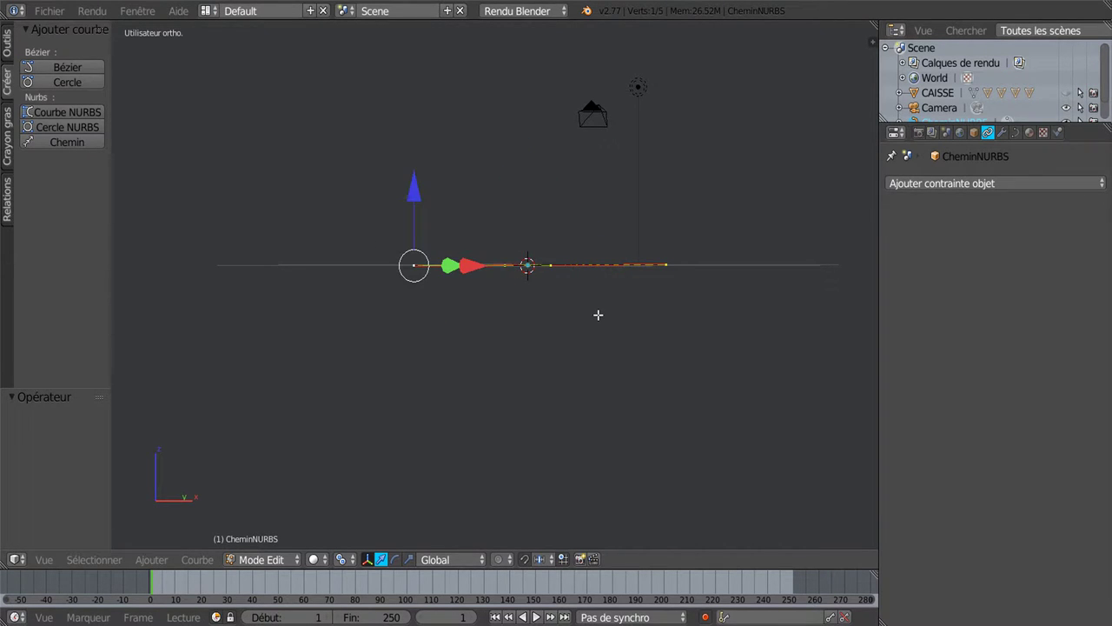
pyautogui.moveTo(607, 359); pyautogui.dragTo(608, 376, button='middle')
pyautogui.press('KP_7')
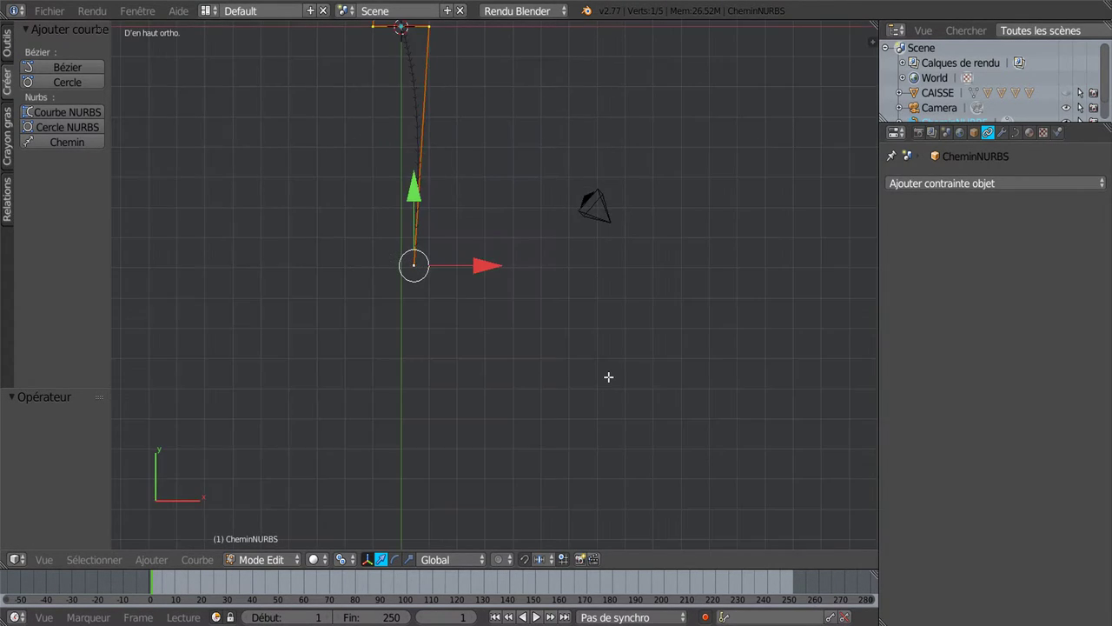
pyautogui.scroll(-1, 609, 377)
pyautogui.keyDown('shift'); pyautogui.moveTo(606, 275); pyautogui.dragTo(683, 422, button='middle'); pyautogui.keyUp('shift')
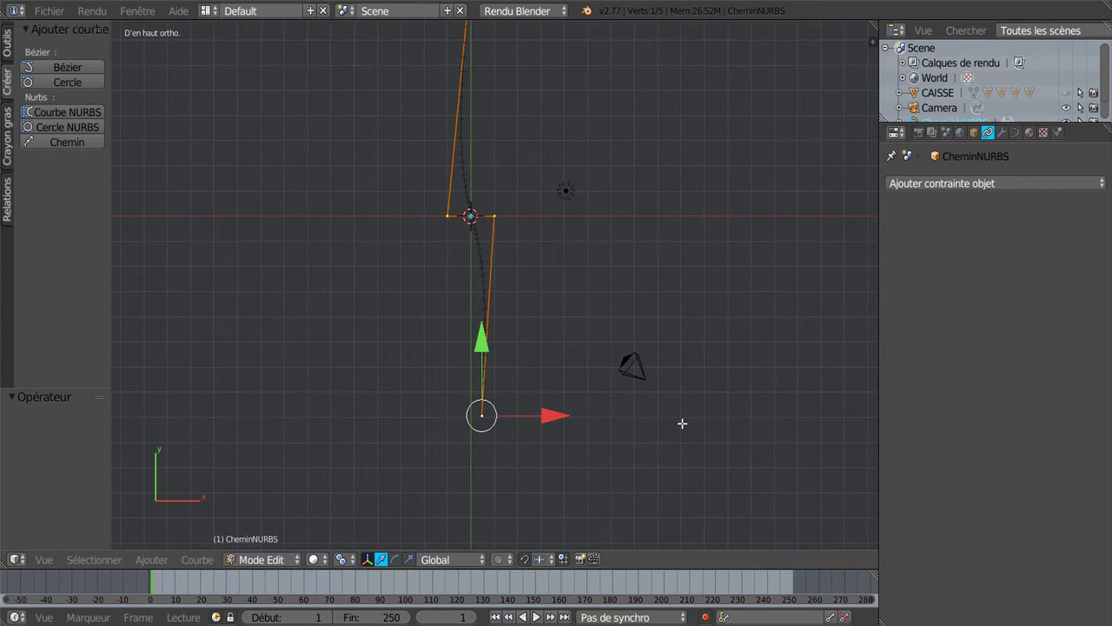
pyautogui.rightClick(506, 222)
pyautogui.press('g')
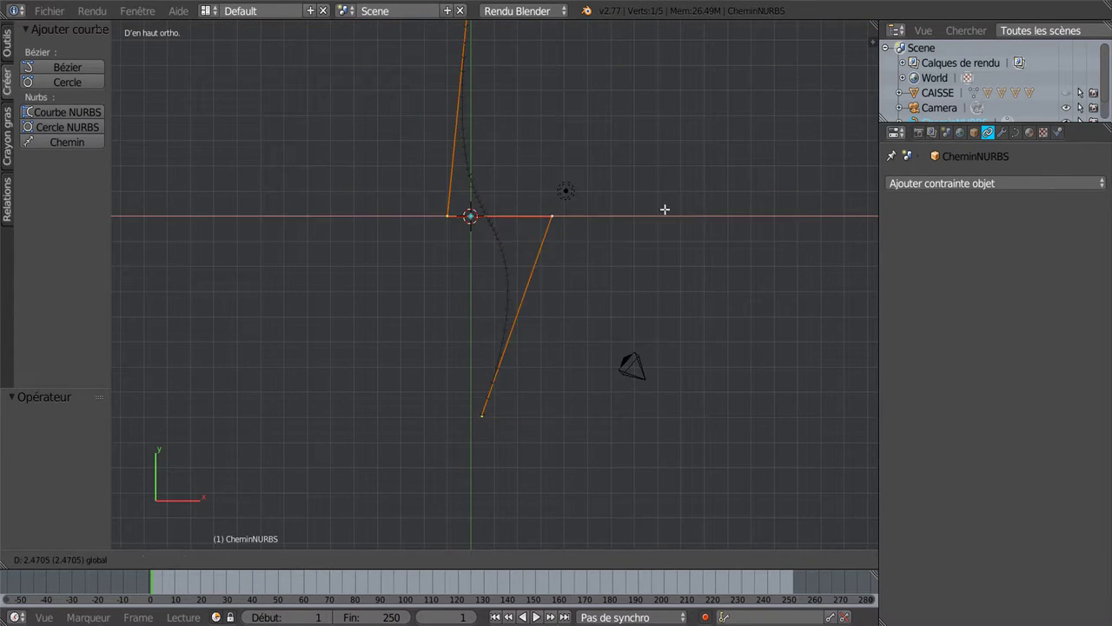
pyautogui.press('x')
pyautogui.click(593, 217)
# Step: Move the bottom end point of the path further down along Y
pyautogui.rightClick(486, 396)
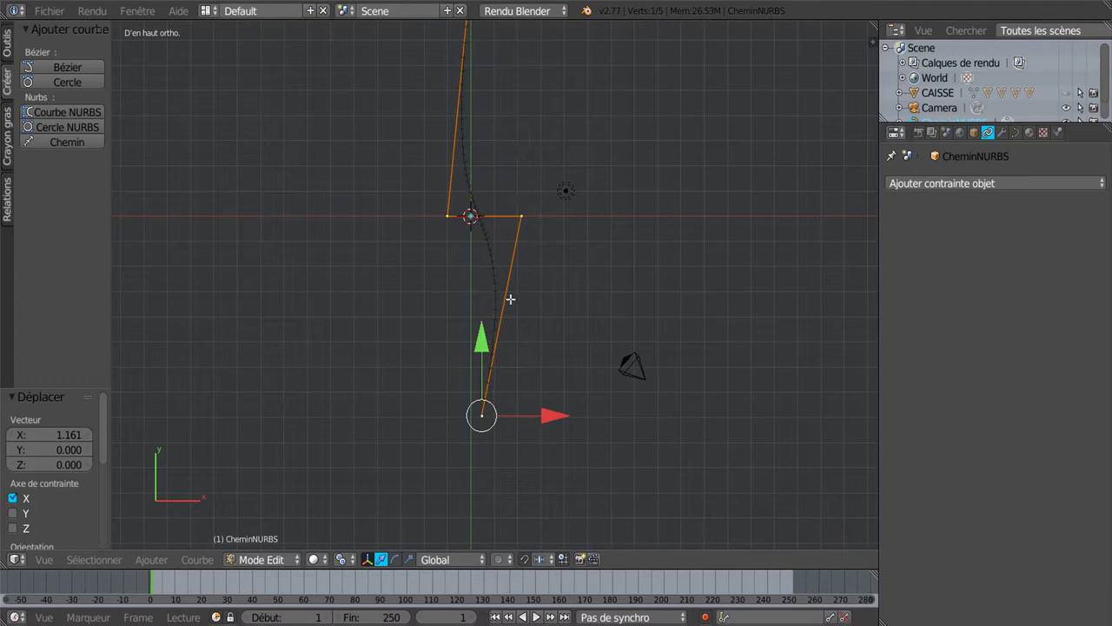
pyautogui.press('g')
pyautogui.press('y')
pyautogui.click(486, 408)
# Step: Move the left handle point to X -1.429 and return to Object Mode
pyautogui.rightClick(446, 217)
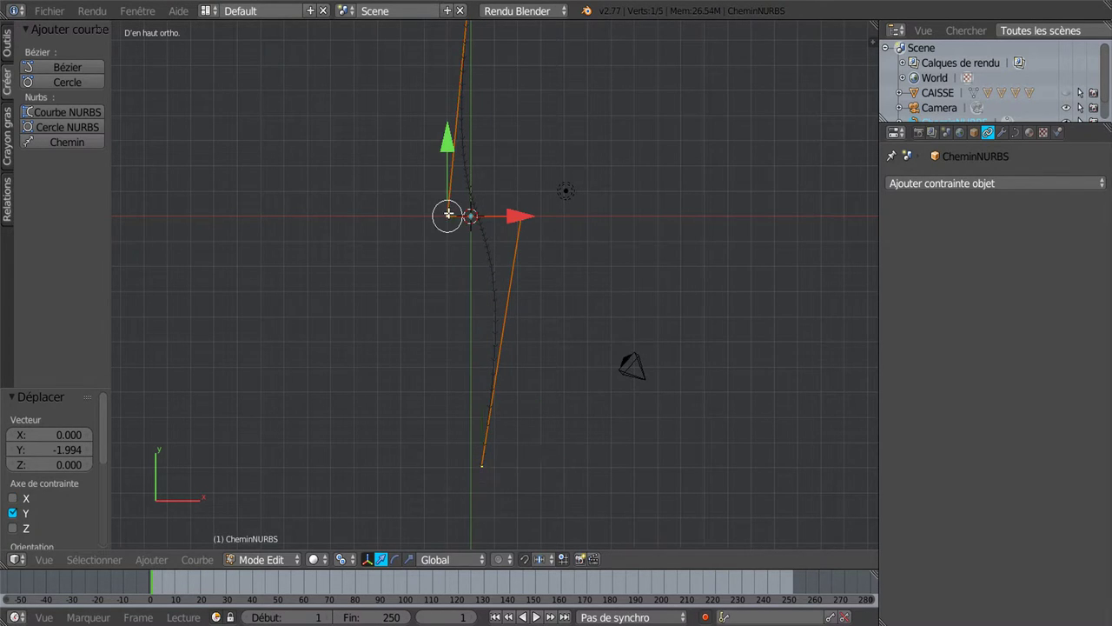
pyautogui.press('g')
pyautogui.press('x')
pyautogui.click(474, 237)
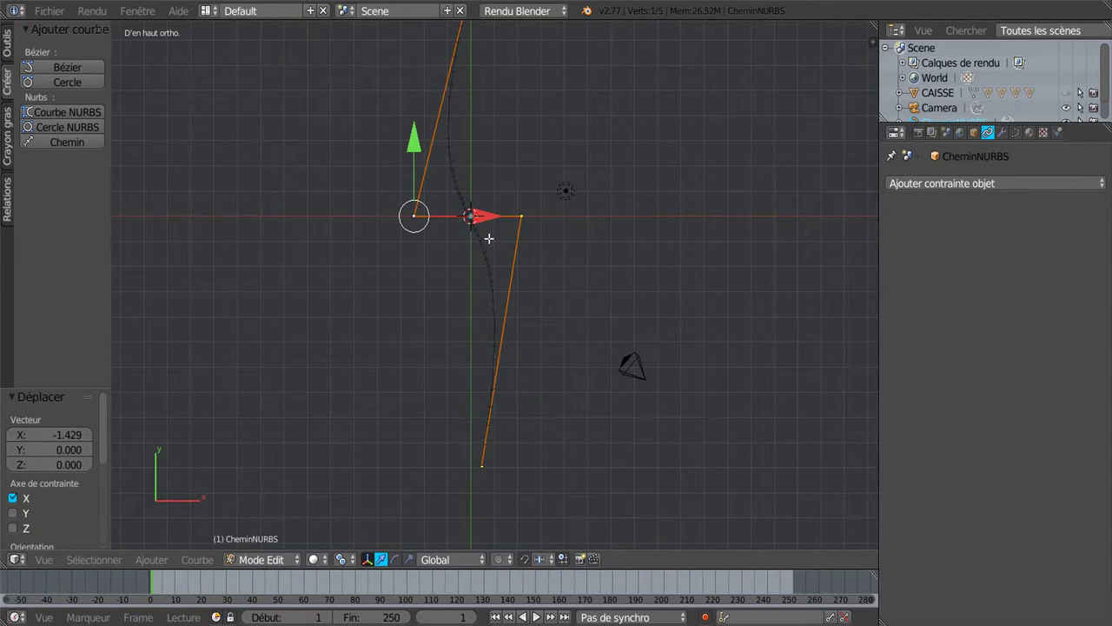
pyautogui.scroll(-1, 609, 292)
pyautogui.keyDown('shift'); pyautogui.moveTo(609, 292); pyautogui.dragTo(606, 372, button='middle'); pyautogui.keyUp('shift')
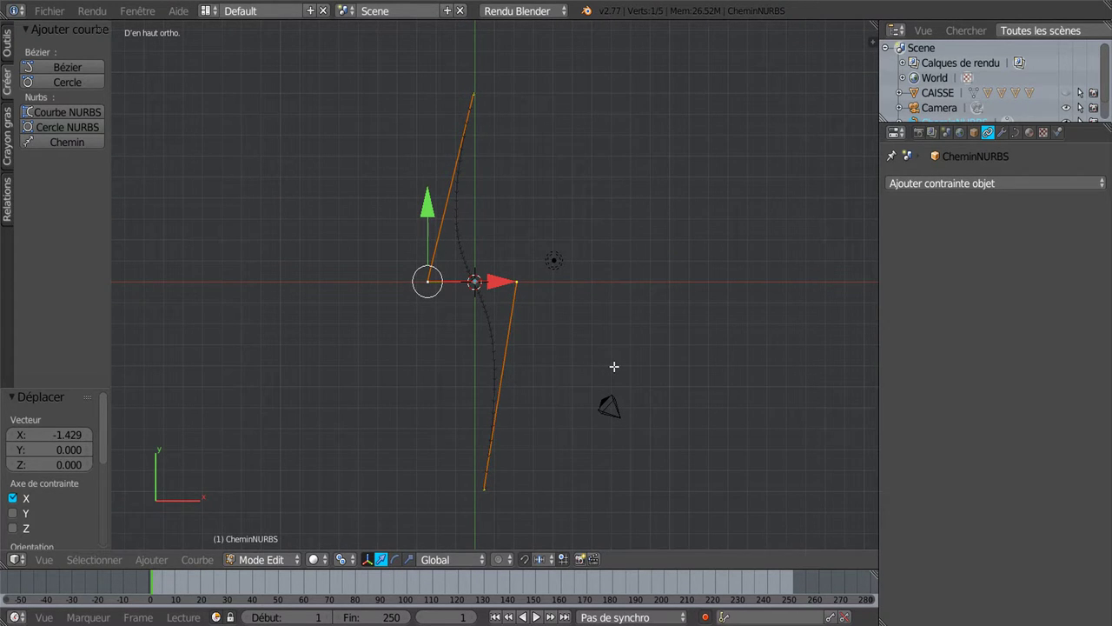
pyautogui.press('Tab')
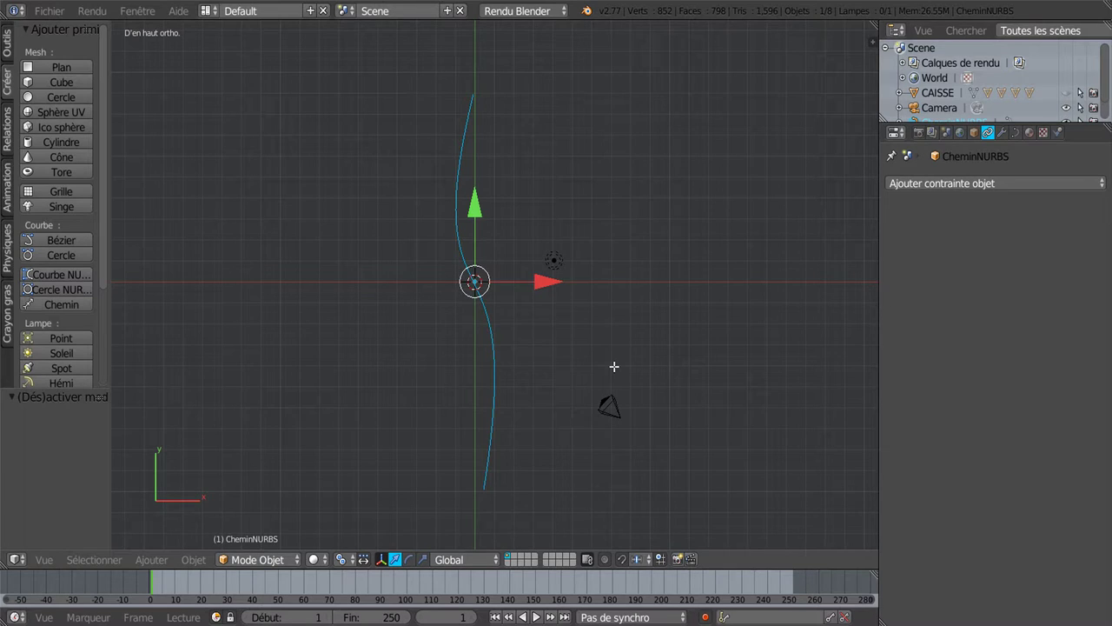
# Step: Unhide CAISSE and its four wheels on the path, viewed from the top
pyautogui.hotkey('alt', 'h')
pyautogui.scroll(1, 492, 377)
pyautogui.scroll(2, 490, 377)
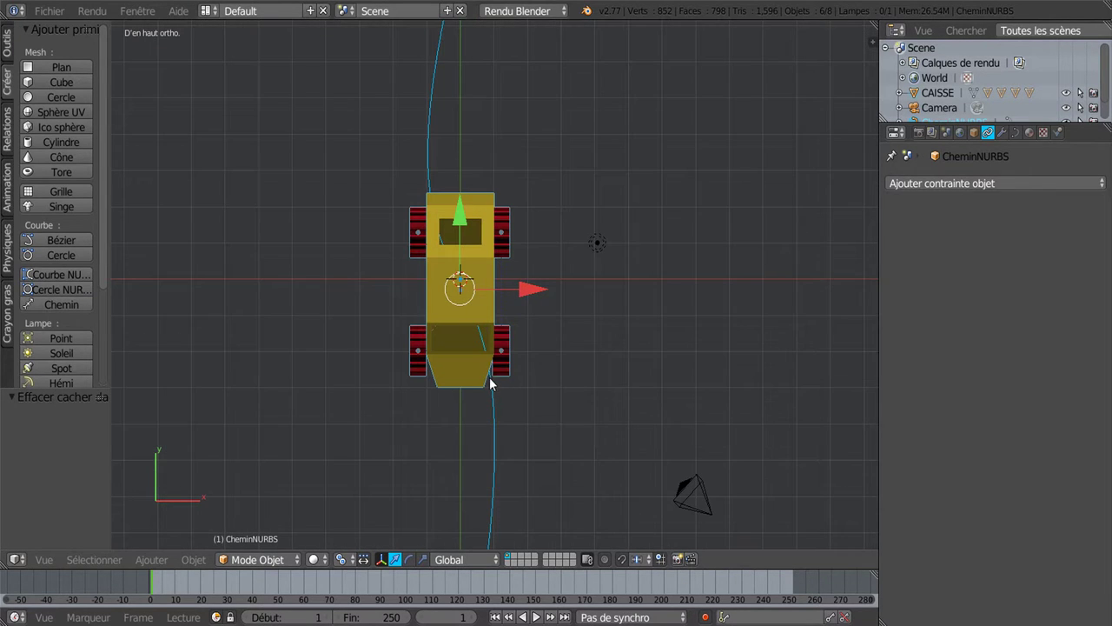
pyautogui.scroll(1, 453, 300)
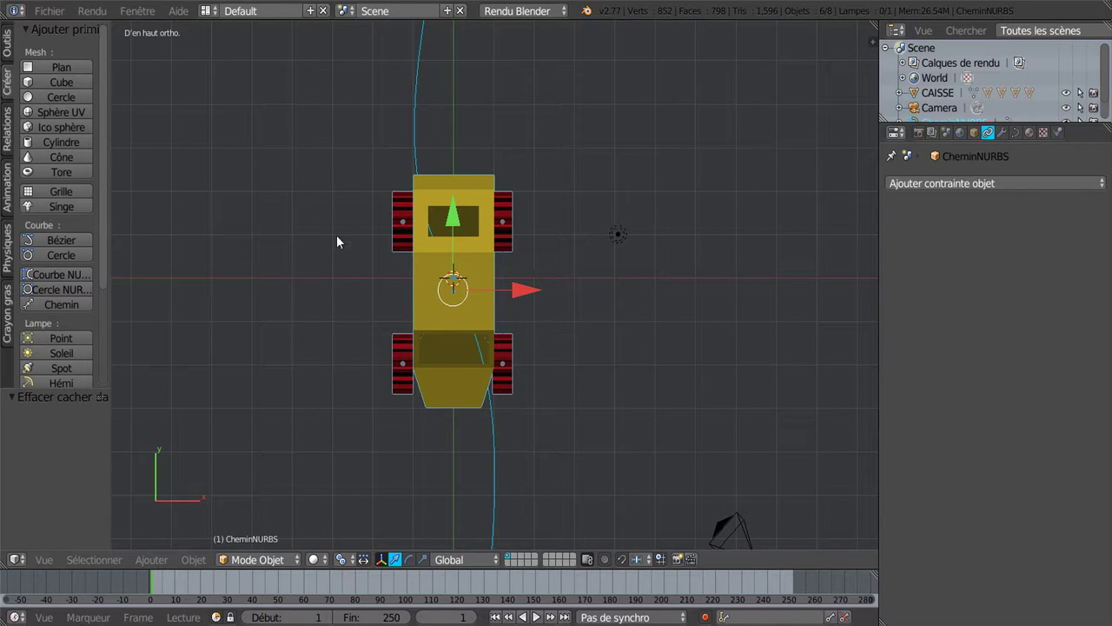
pyautogui.scroll(-3, 457, 304)
pyautogui.scroll(3, 454, 306)
pyautogui.moveTo(614, 361); pyautogui.dragTo(607, 252, button='middle')
pyautogui.scroll(-2, 607, 252)
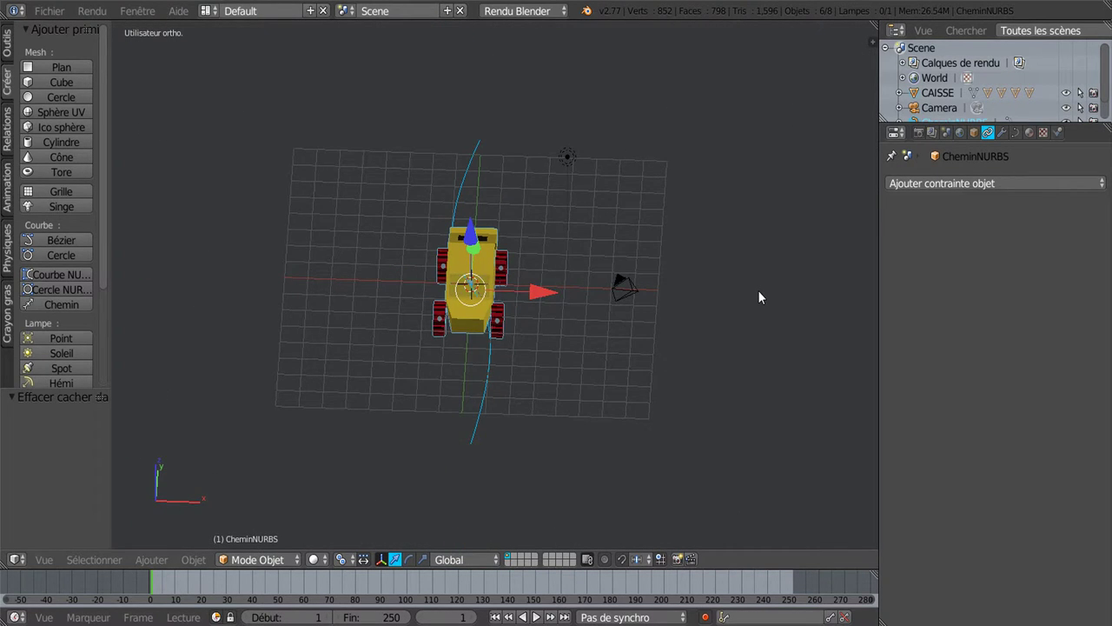
pyautogui.press('KP_7')
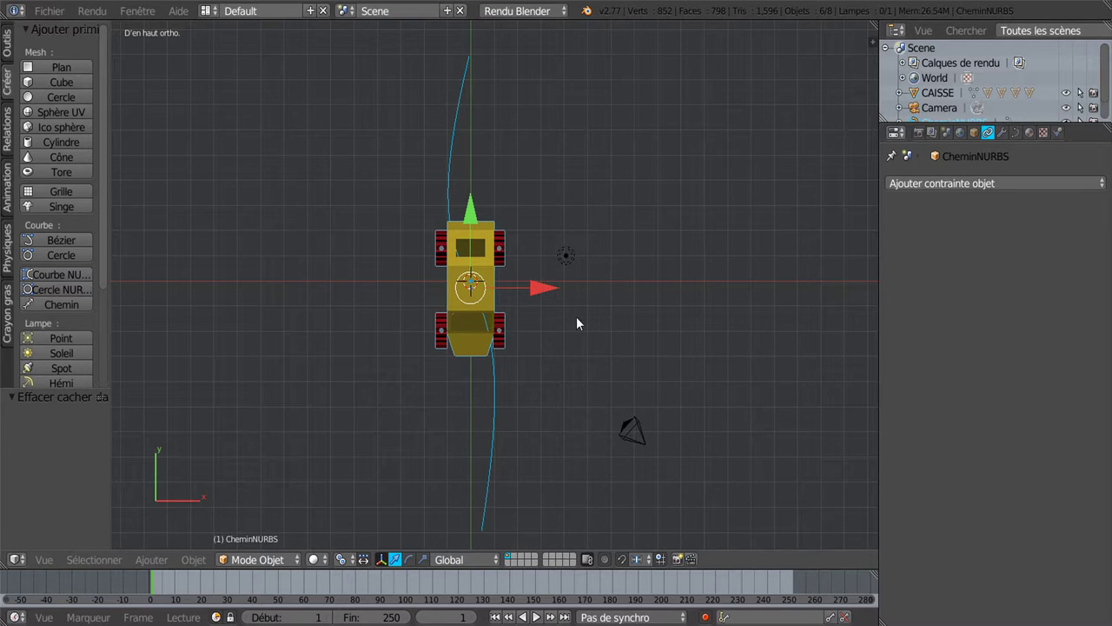
# Step: Give the car body CAISSE a Suivre chemin (Follow Path) constraint
pyautogui.scroll(2, 483, 360)
pyautogui.rightClick(455, 287)
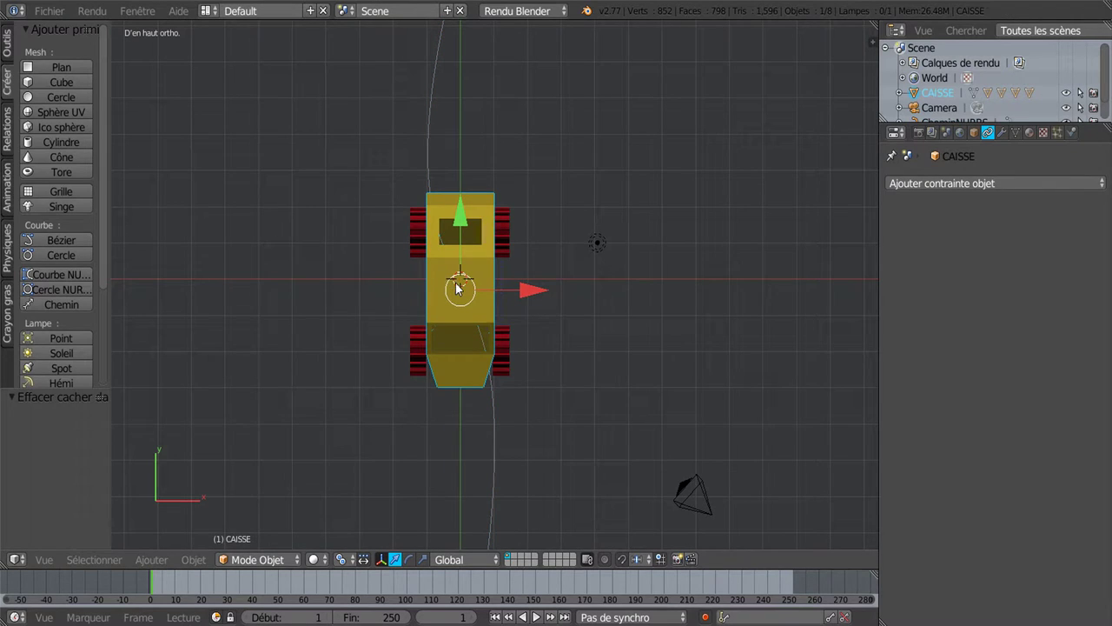
pyautogui.click(1008, 182)
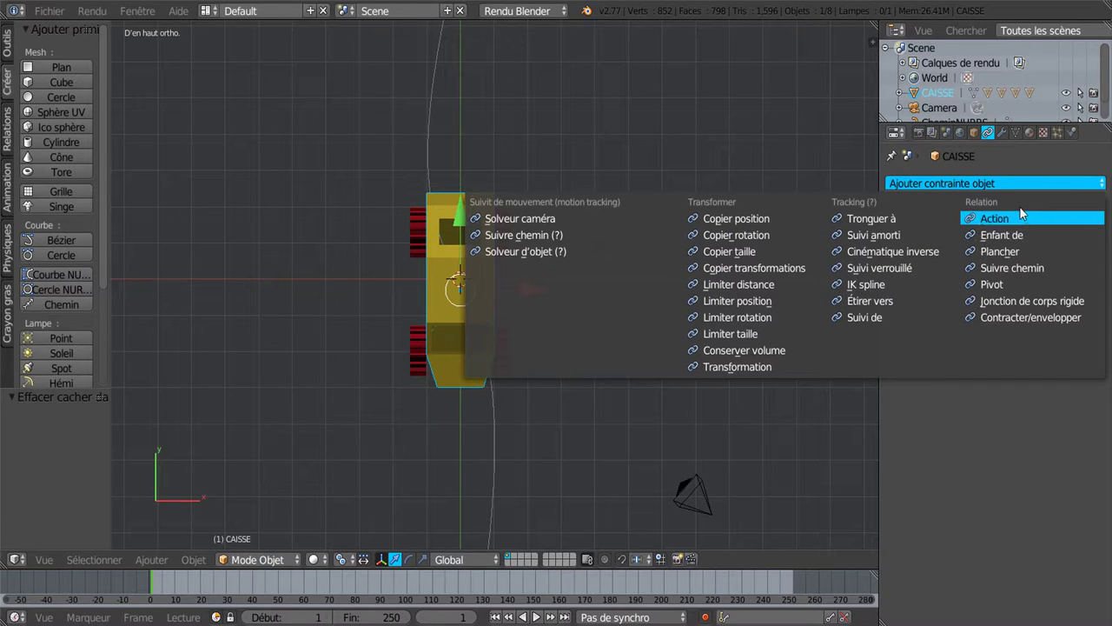
pyautogui.click(1016, 265)
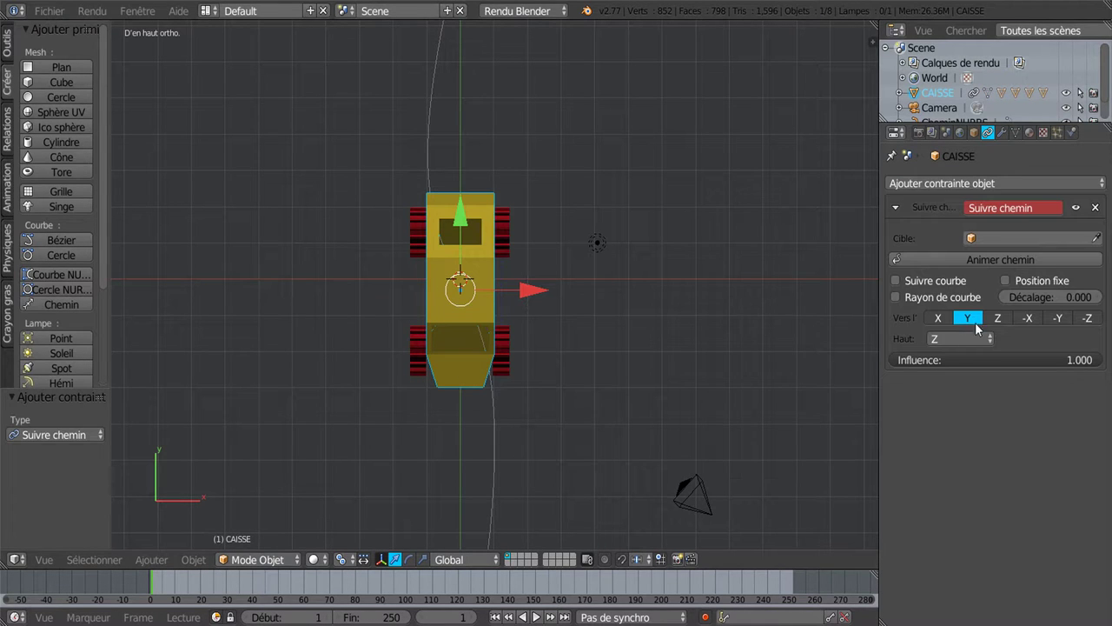
pyautogui.click(1019, 239)
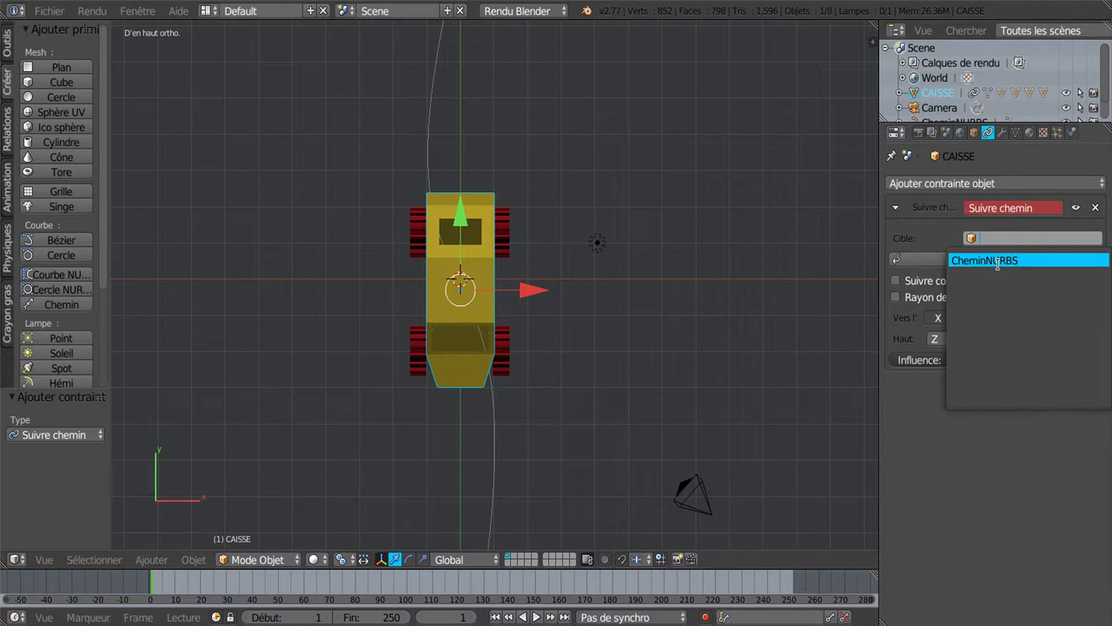
# Step: Set CheminNURBS as the Follow Path constraint's target
pyautogui.click(1006, 261)
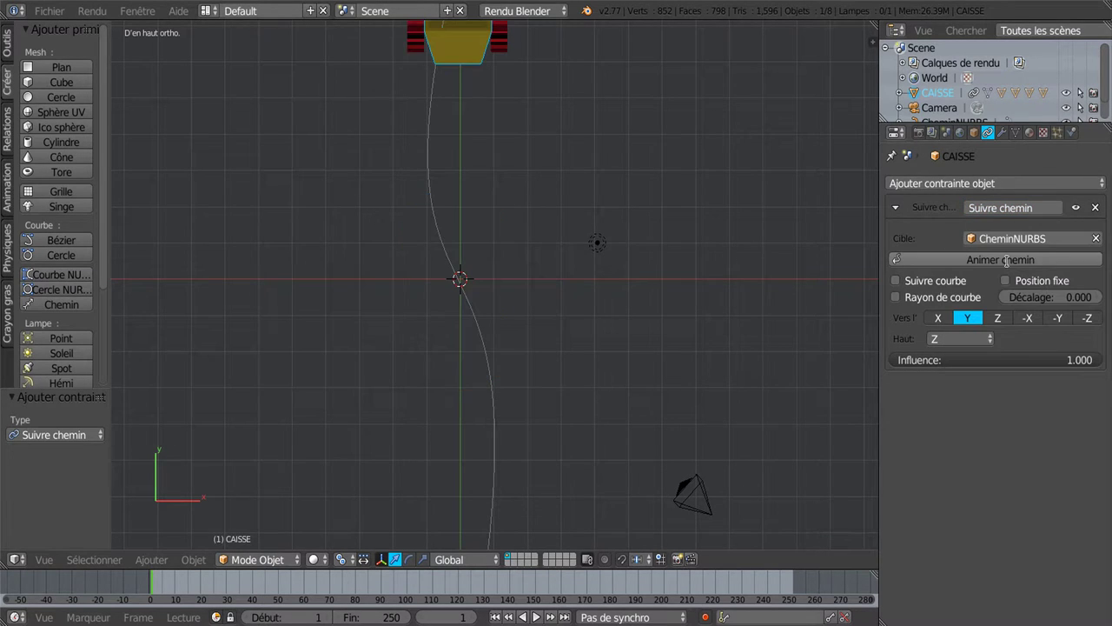
pyautogui.scroll(-3, 698, 311)
pyautogui.scroll(-1, 575, 281)
pyautogui.keyDown('shift'); pyautogui.moveTo(574, 281); pyautogui.dragTo(567, 313, button='middle'); pyautogui.keyUp('shift')
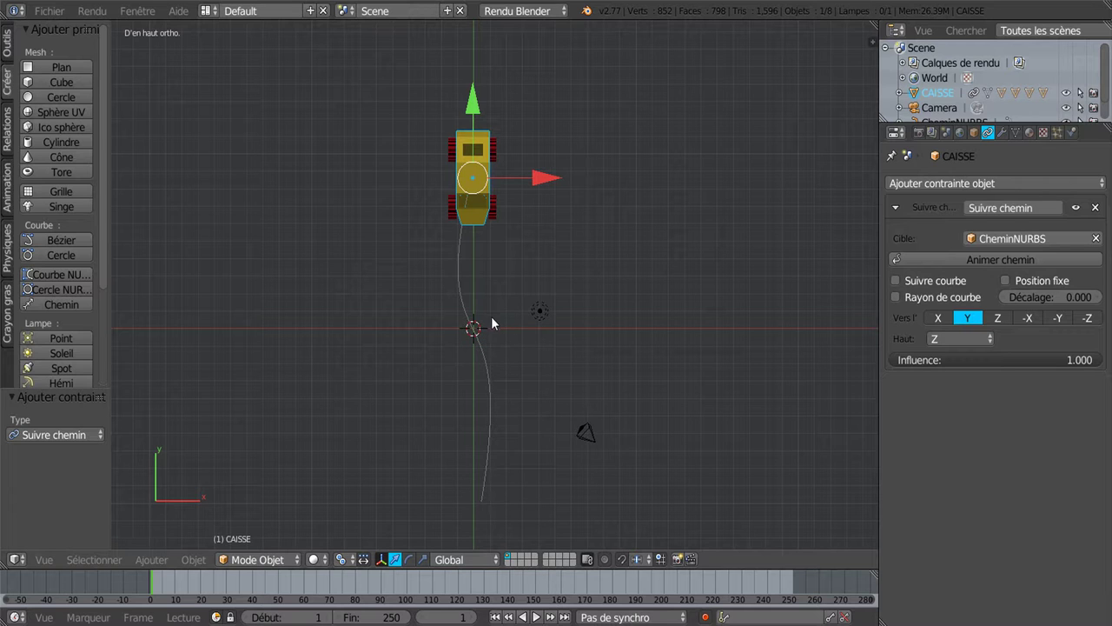
# Step: Enable Animer chemin on the constraint and enlarge the timeline area
pyautogui.scroll(1, 444, 363)
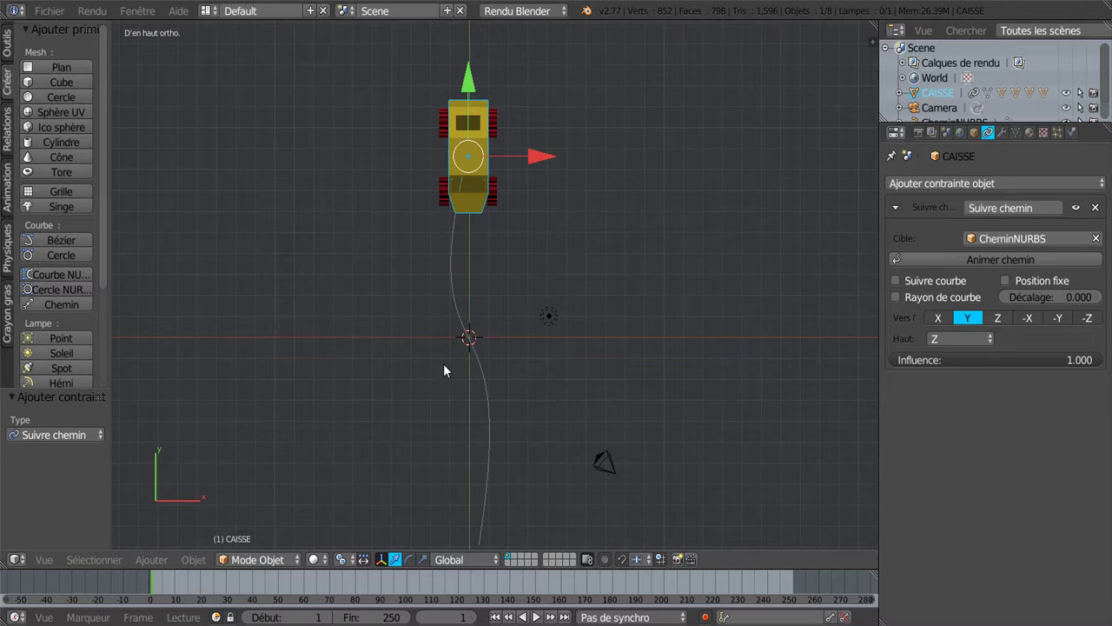
pyautogui.keyDown('shift'); pyautogui.moveTo(451, 369); pyautogui.dragTo(495, 388, button='middle'); pyautogui.keyUp('shift')
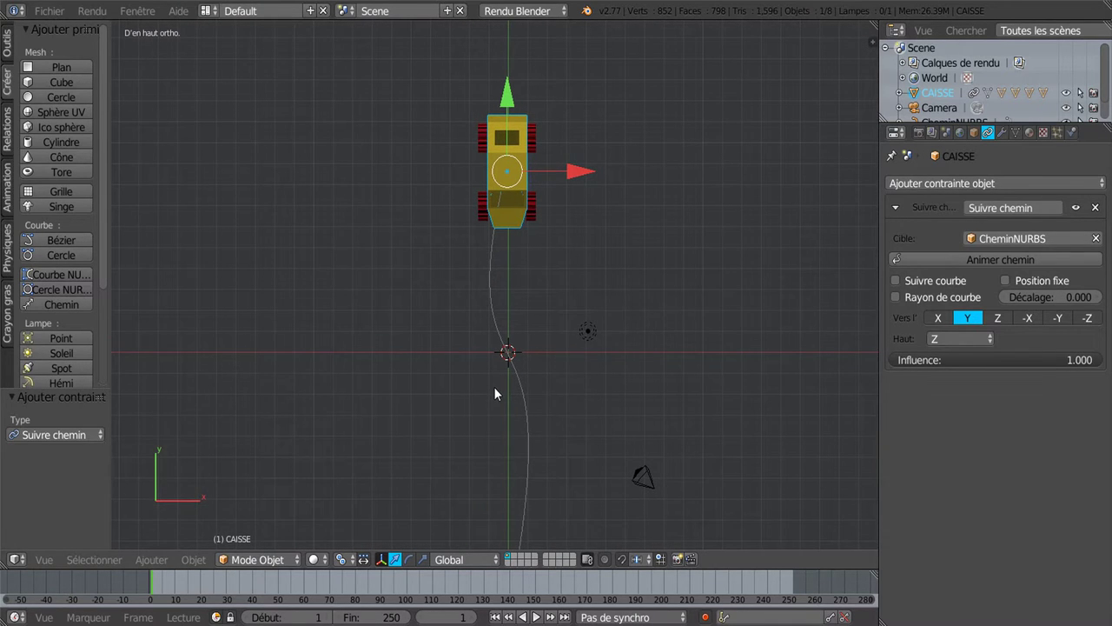
pyautogui.scroll(1, 493, 386)
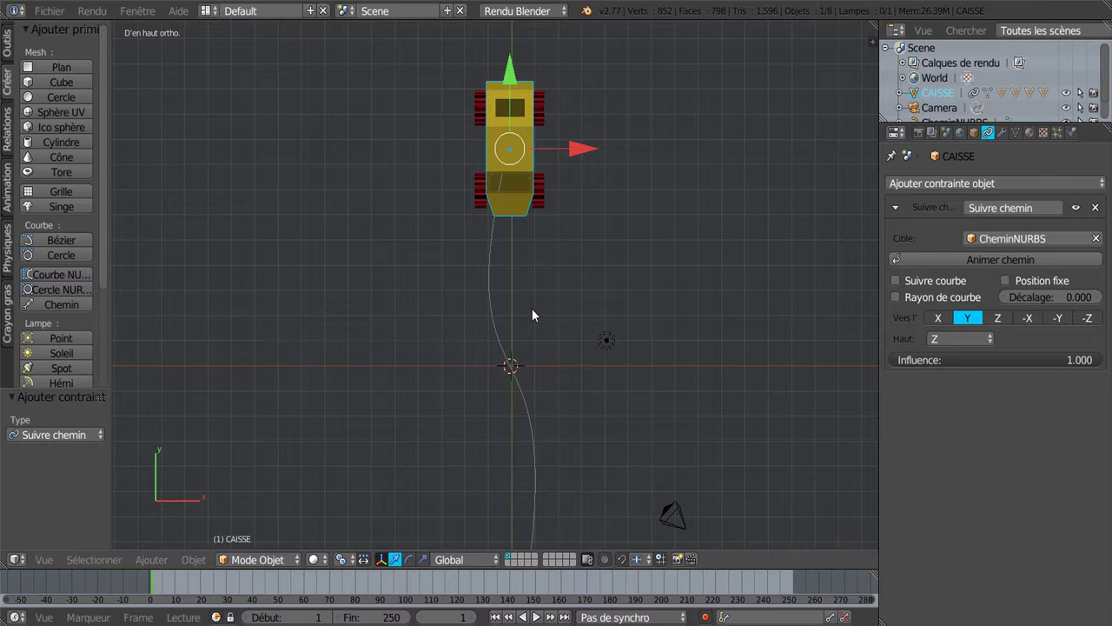
pyautogui.scroll(1, 491, 403)
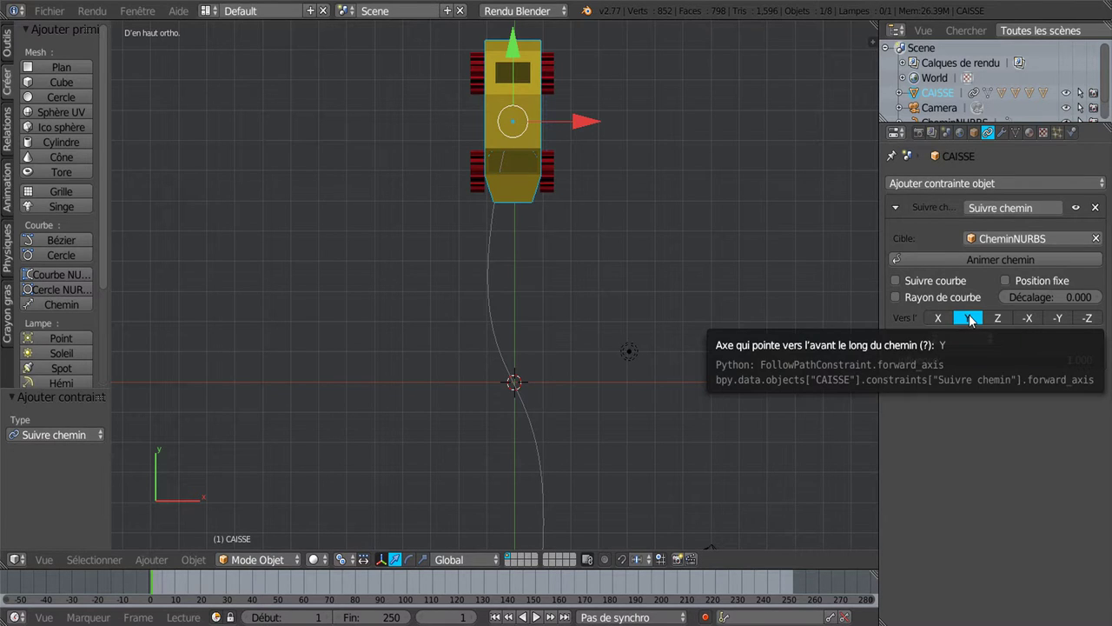
pyautogui.scroll(-1, 708, 315)
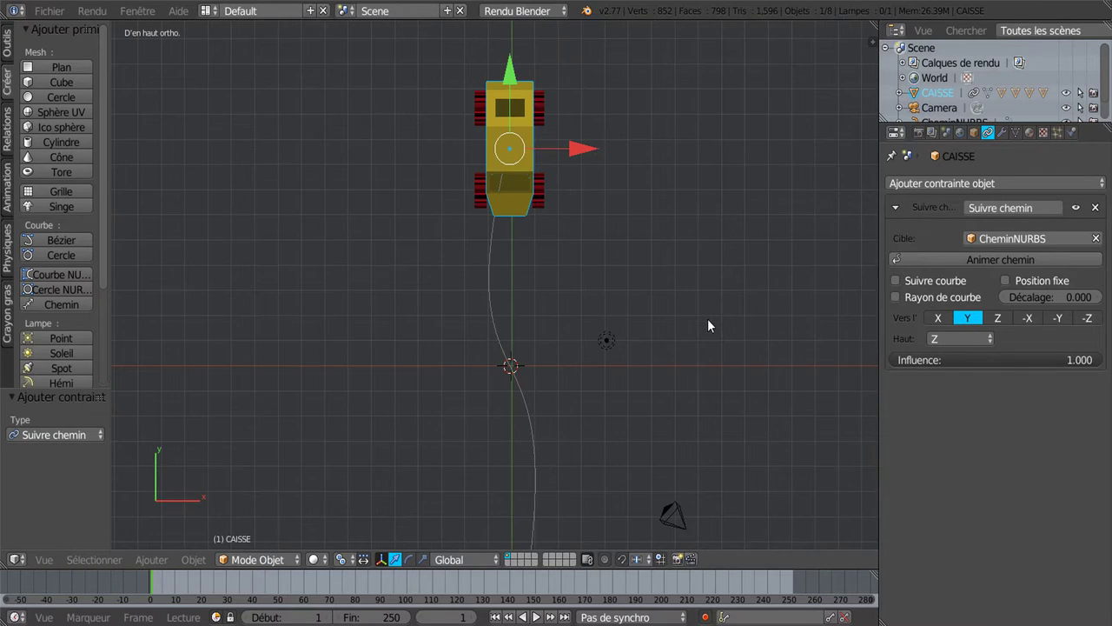
pyautogui.scroll(-1, 701, 313)
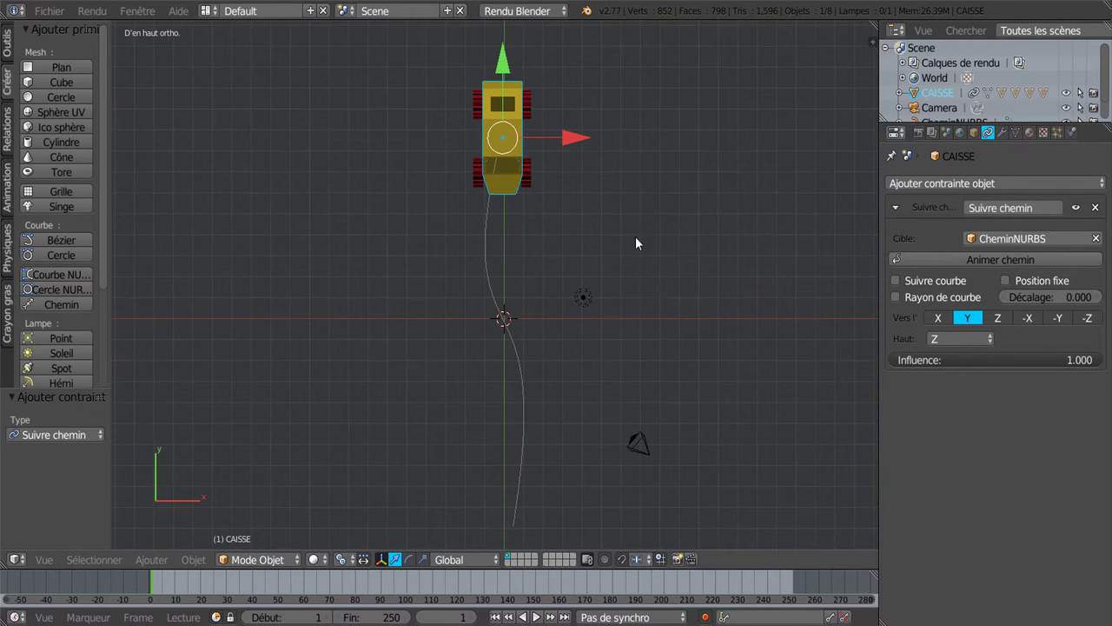
pyautogui.click(992, 258)
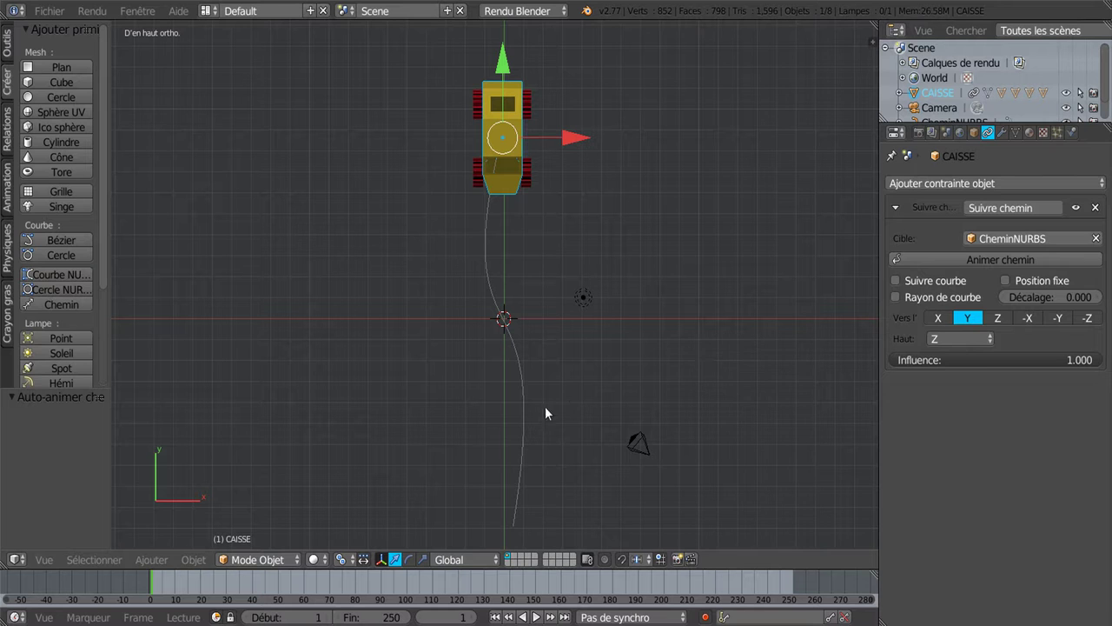
pyautogui.moveTo(458, 570)
pyautogui.mouseDown()
pyautogui.moveTo(459, 492)
pyautogui.moveTo(459, 513)
pyautogui.mouseUp()
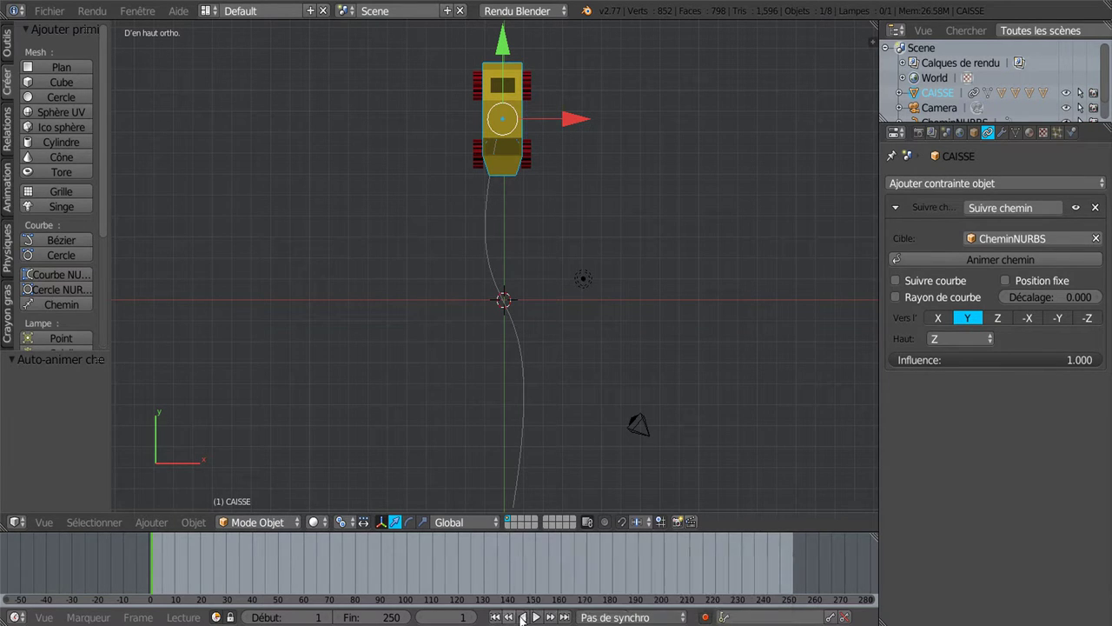
# Step: Play the animation and shorten the Fin end frame from 250 to 104
pyautogui.click(536, 617)
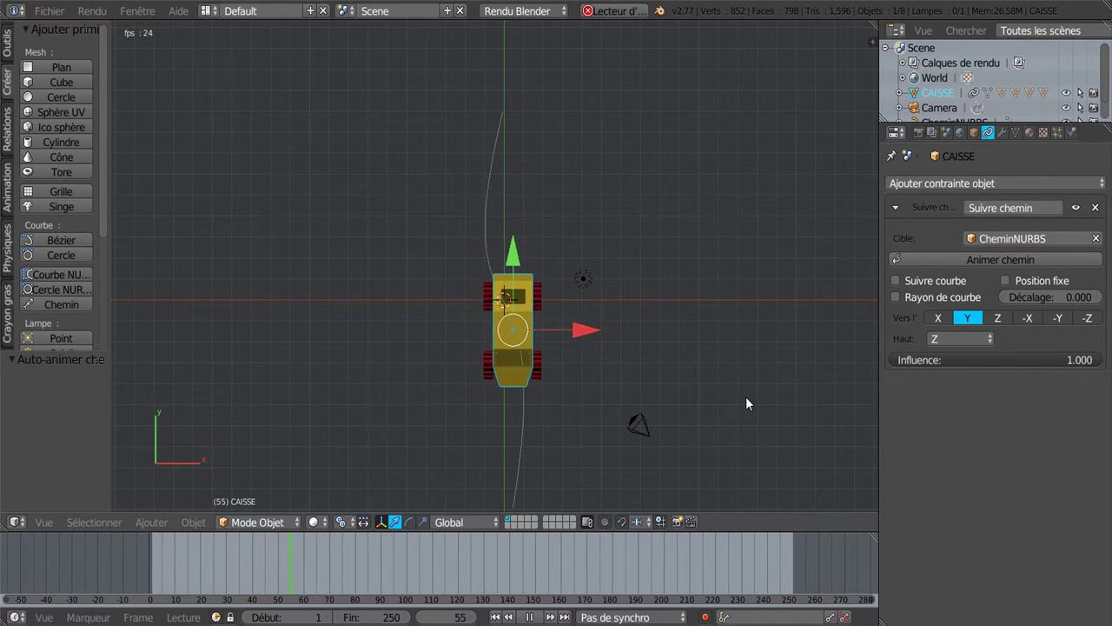
pyautogui.keyDown('shift'); pyautogui.moveTo(742, 365); pyautogui.dragTo(746, 310, button='middle'); pyautogui.keyUp('shift')
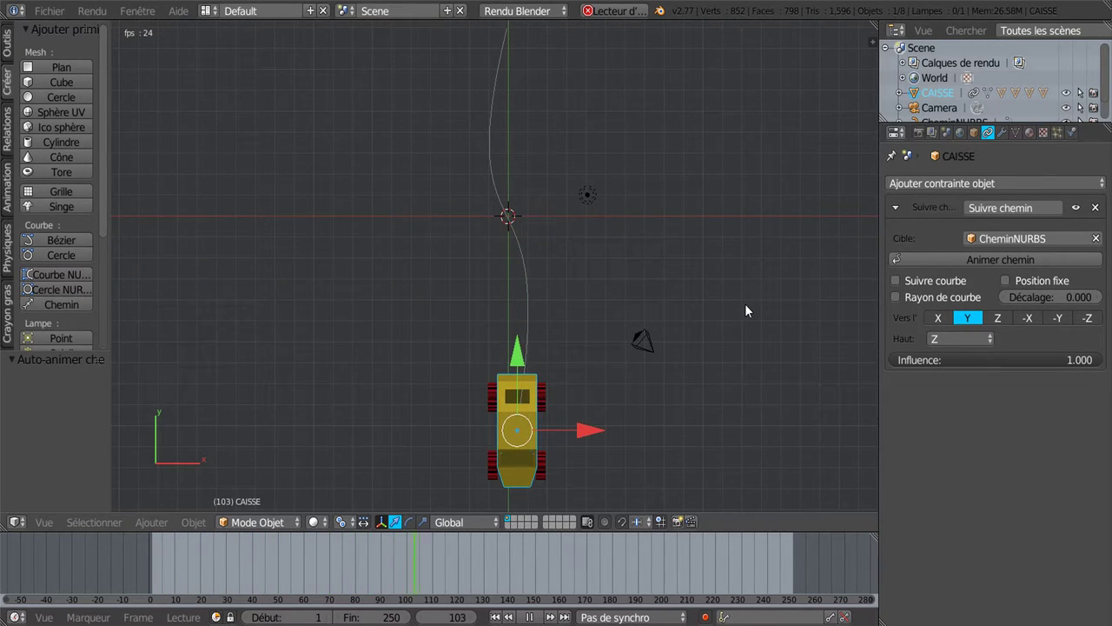
pyautogui.scroll(-1, 744, 311)
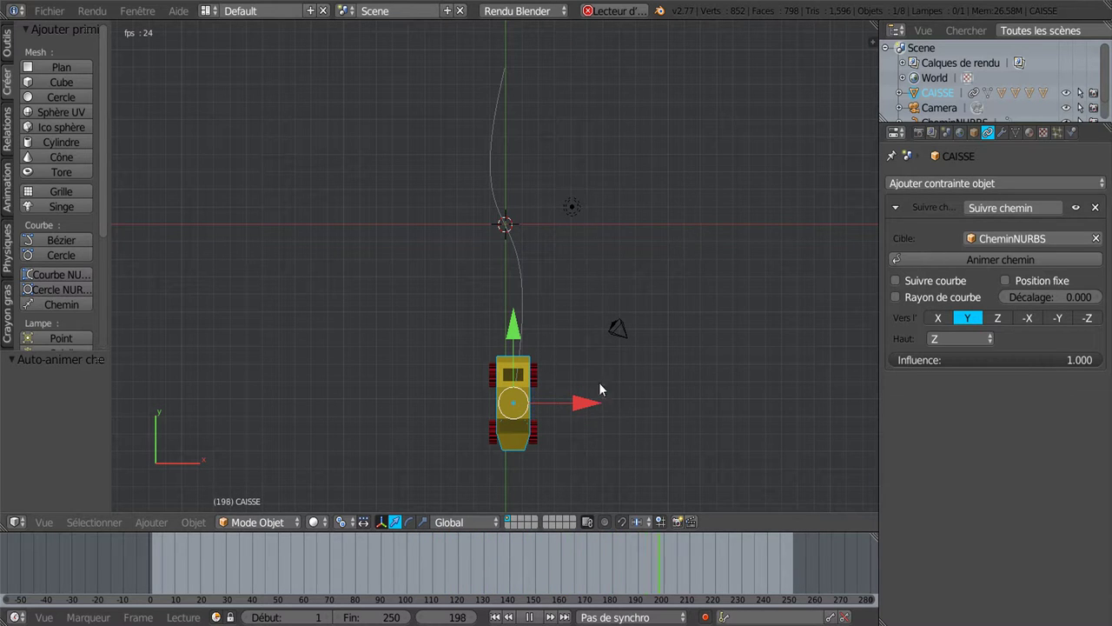
pyautogui.moveTo(397, 620); pyautogui.dragTo(330, 620)
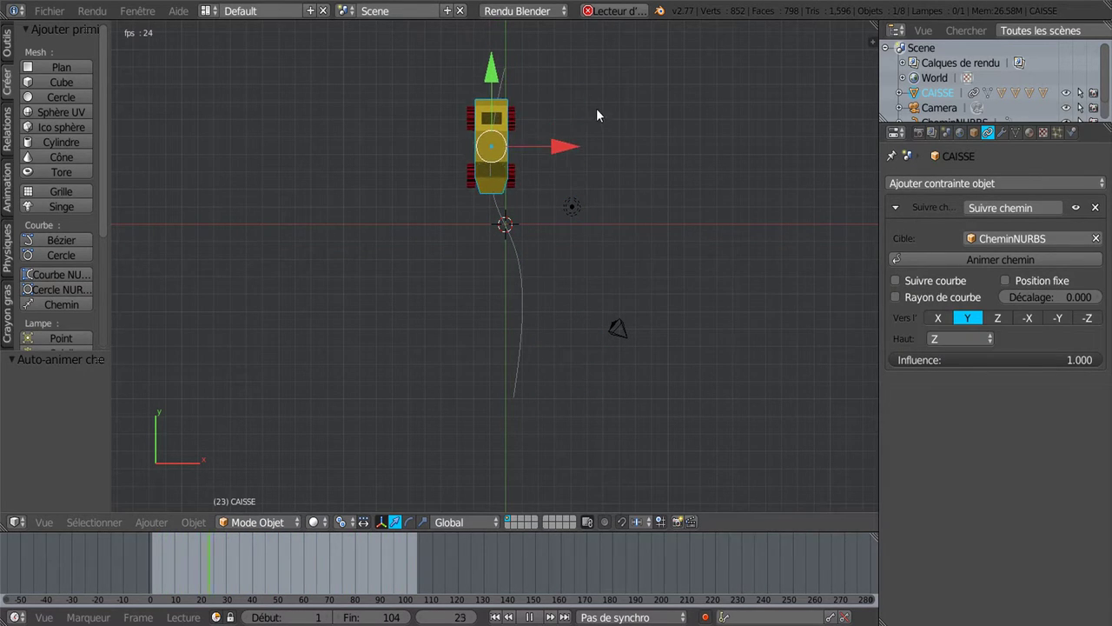
# Step: Tick Suivre courbe and set the forward axis to -Y
pyautogui.click(898, 280)
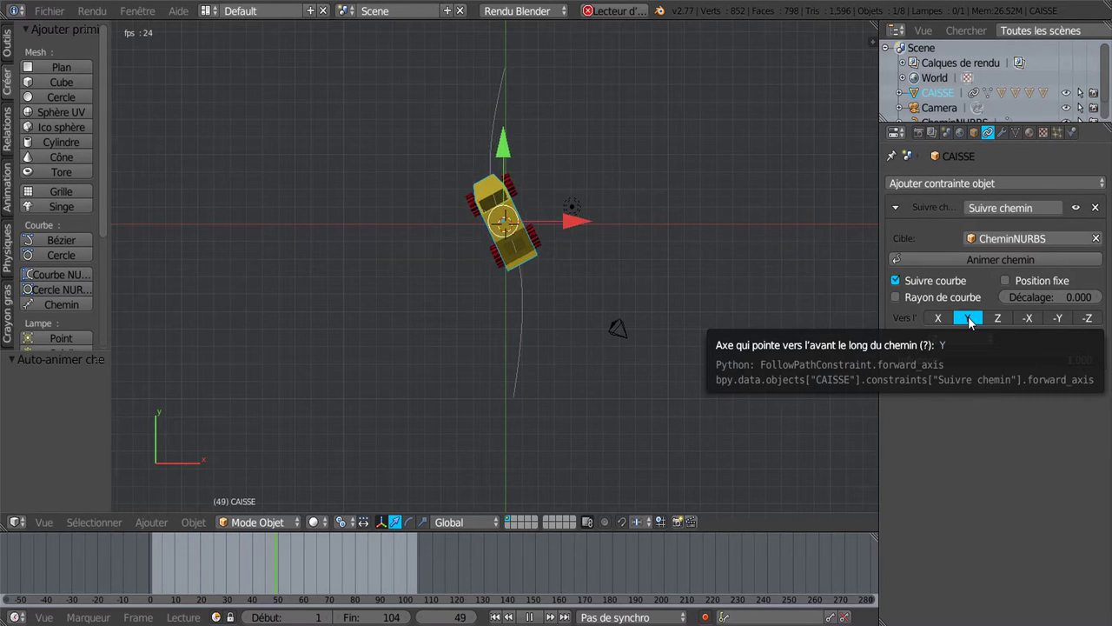
pyautogui.click(1058, 317)
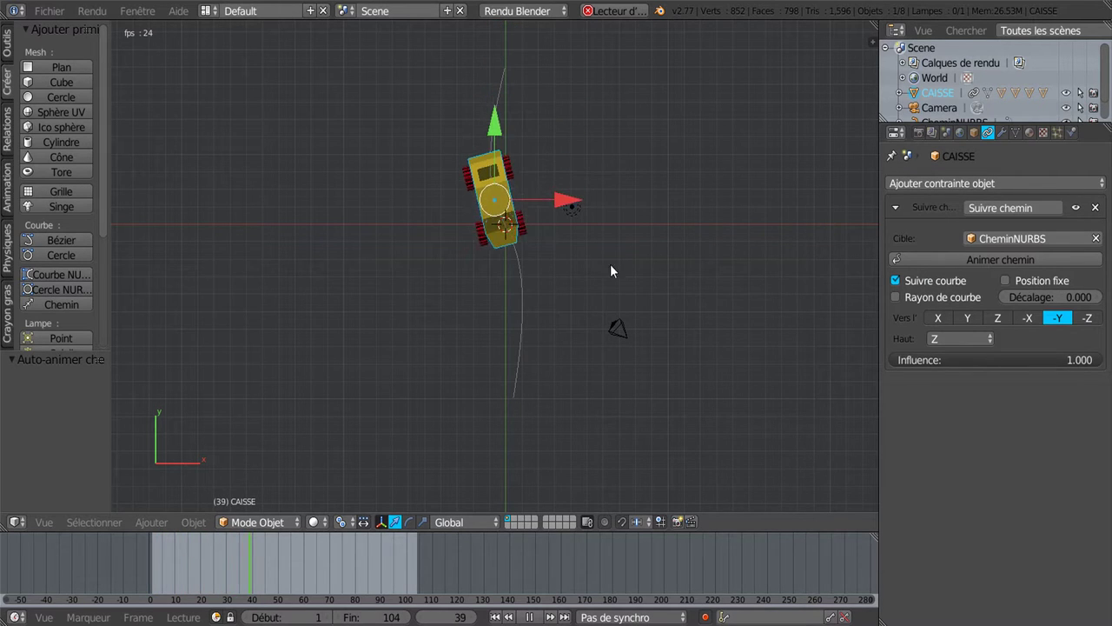
pyautogui.moveTo(697, 308); pyautogui.dragTo(643, 184, button='middle')
# Step: Orbit around the car, then return to top view to watch it follow the path
pyautogui.scroll(2, 635, 226)
pyautogui.scroll(2, 628, 261)
pyautogui.moveTo(647, 282)
pyautogui.mouseDown(button='middle')
pyautogui.moveTo(684, 278)
pyautogui.moveTo(671, 277)
pyautogui.mouseUp(button='middle')
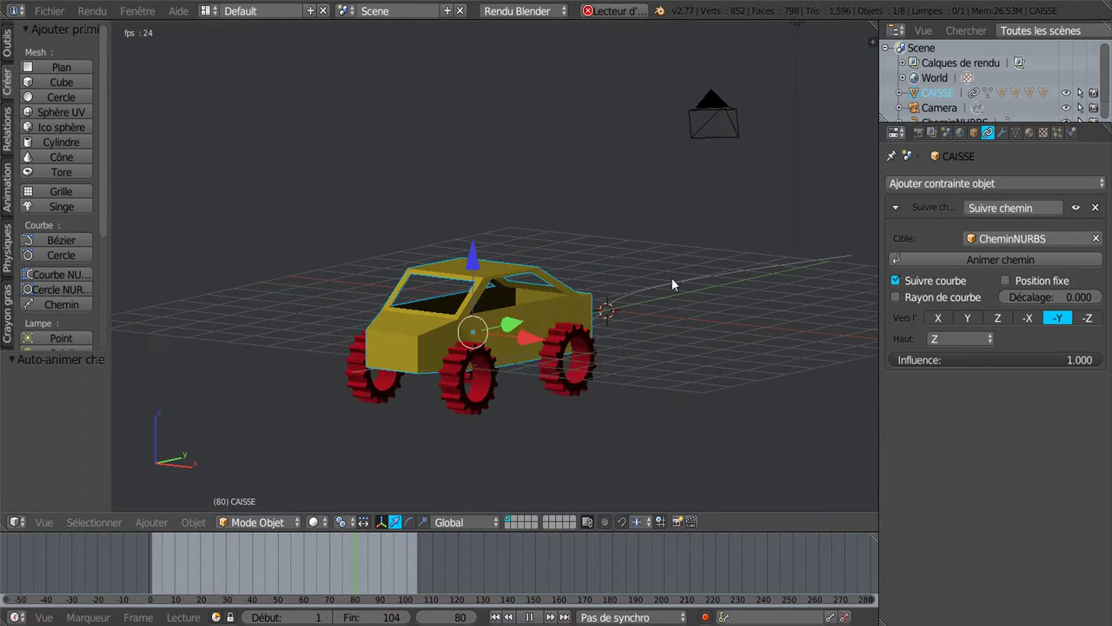
pyautogui.scroll(1, 665, 287)
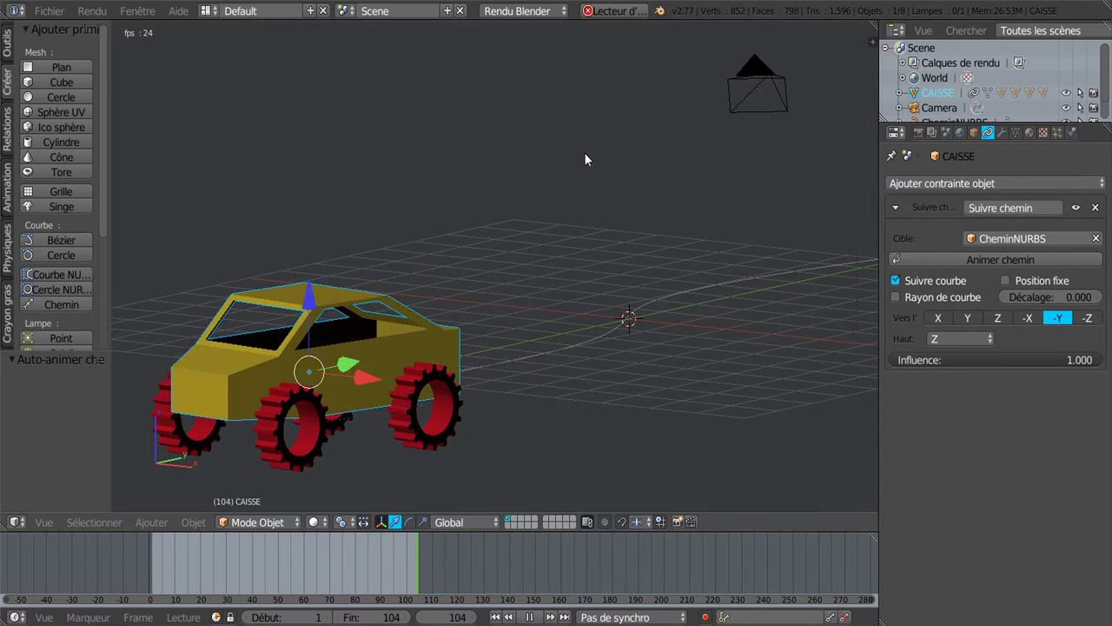
pyautogui.moveTo(588, 146); pyautogui.dragTo(584, 183, button='middle')
pyautogui.press('KP_7')
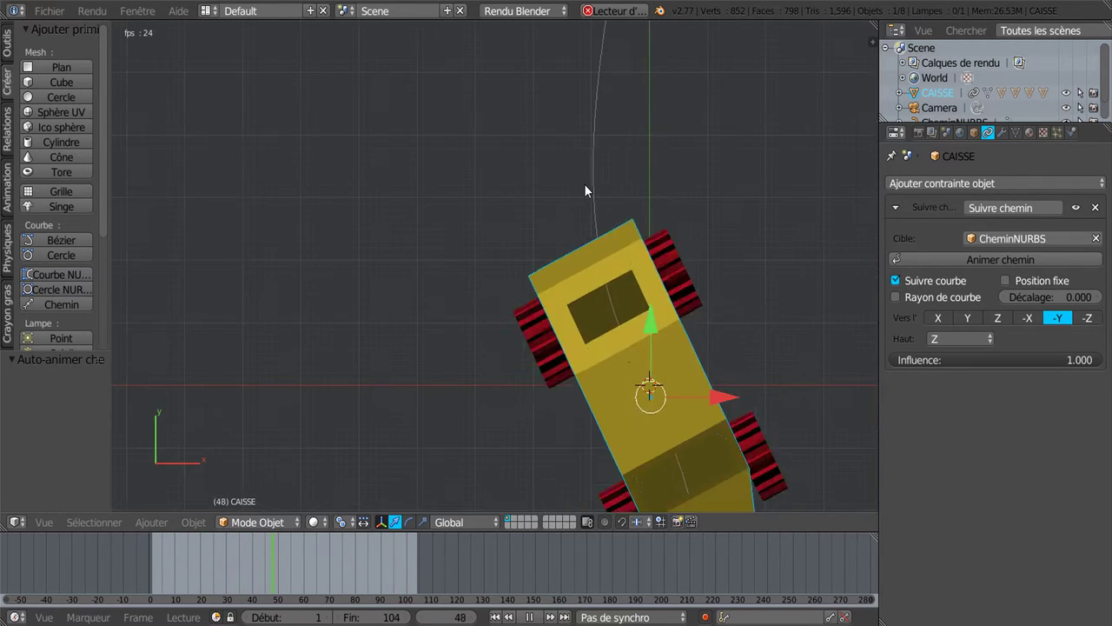
pyautogui.moveTo(596, 243)
pyautogui.keyDown('shift'); pyautogui.mouseDown(button='middle')
pyautogui.moveTo(559, 162)
pyautogui.moveTo(618, 247)
pyautogui.mouseUp(button='middle'); pyautogui.keyUp('shift')
pyautogui.scroll(-3, 573, 170)
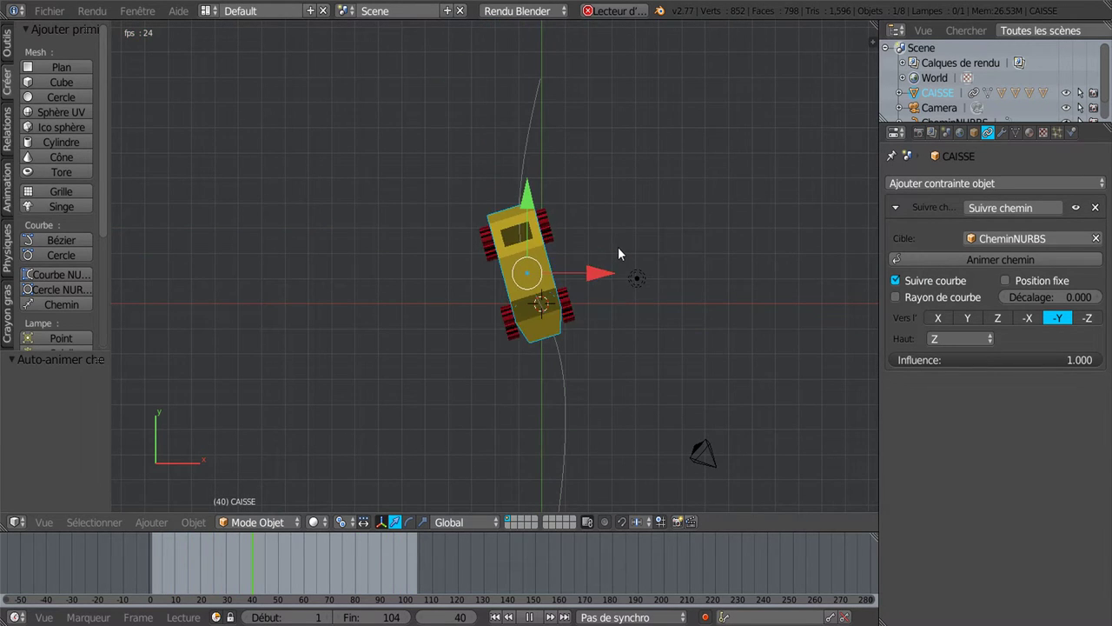
pyautogui.scroll(-1, 618, 247)
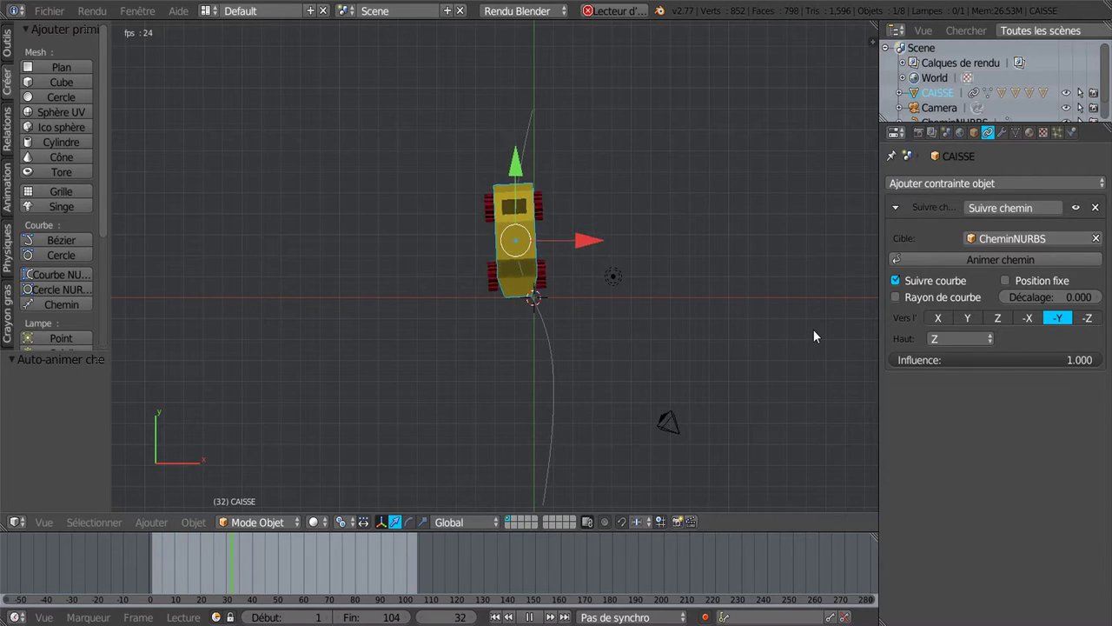
# Step: Delete the car's Follow Path constraint and move CAISSE off the path along X and Y
pyautogui.click(1095, 208)
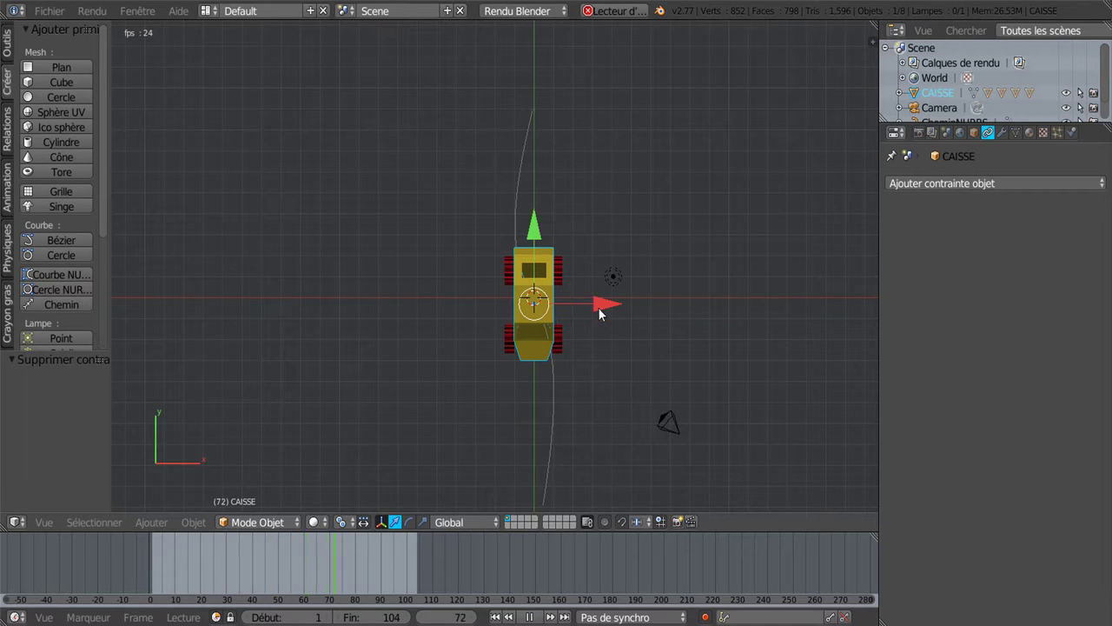
pyautogui.moveTo(598, 306); pyautogui.dragTo(637, 303)
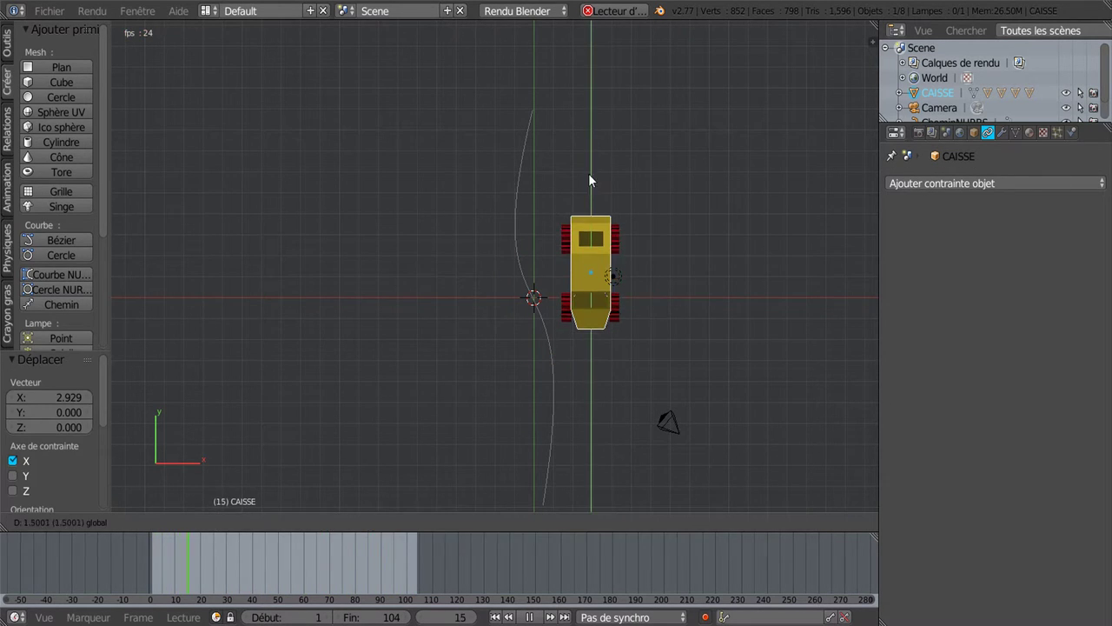
pyautogui.moveTo(599, 238); pyautogui.dragTo(591, 166)
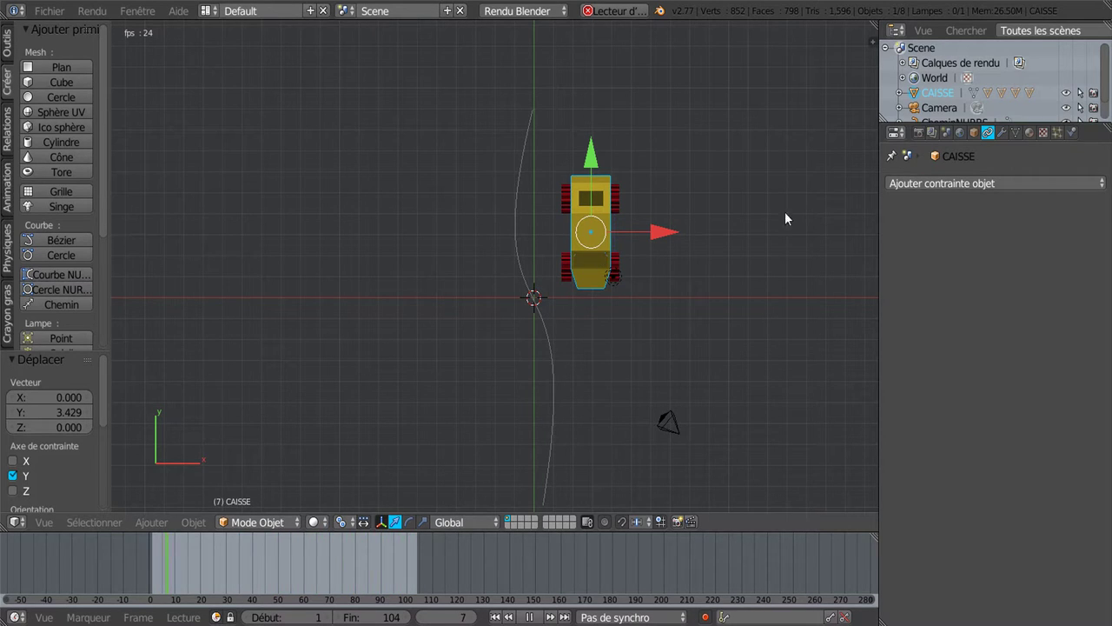
pyautogui.click(975, 184)
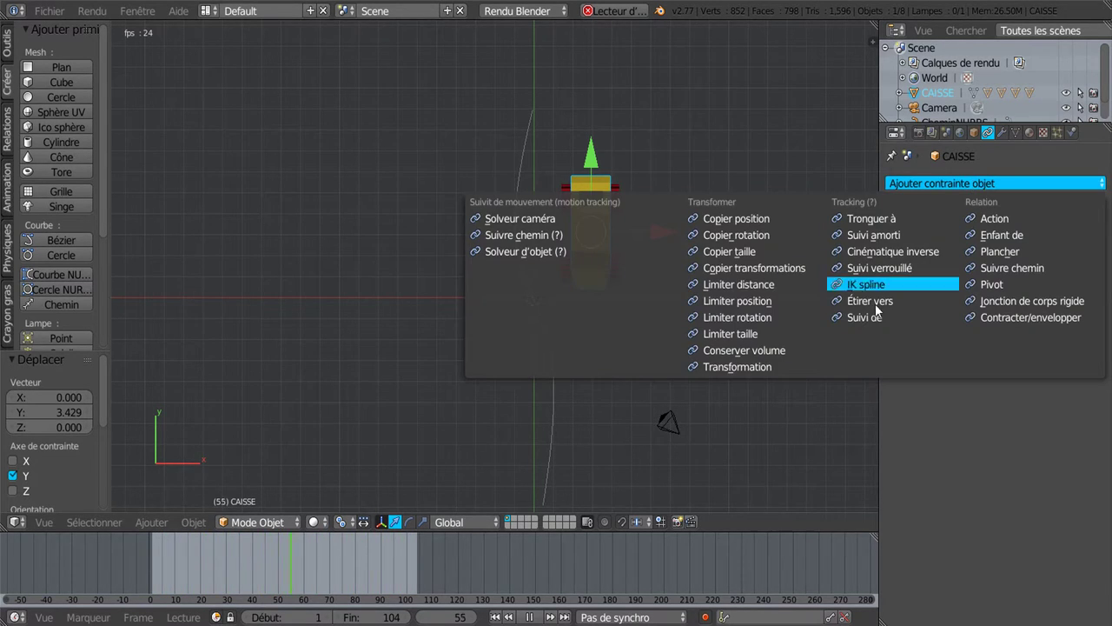
# Step: Re-add Follow Path on CheminNURBS with Follow Curve on and forward axis -Y
pyautogui.click(1026, 276)
pyautogui.click(1027, 240)
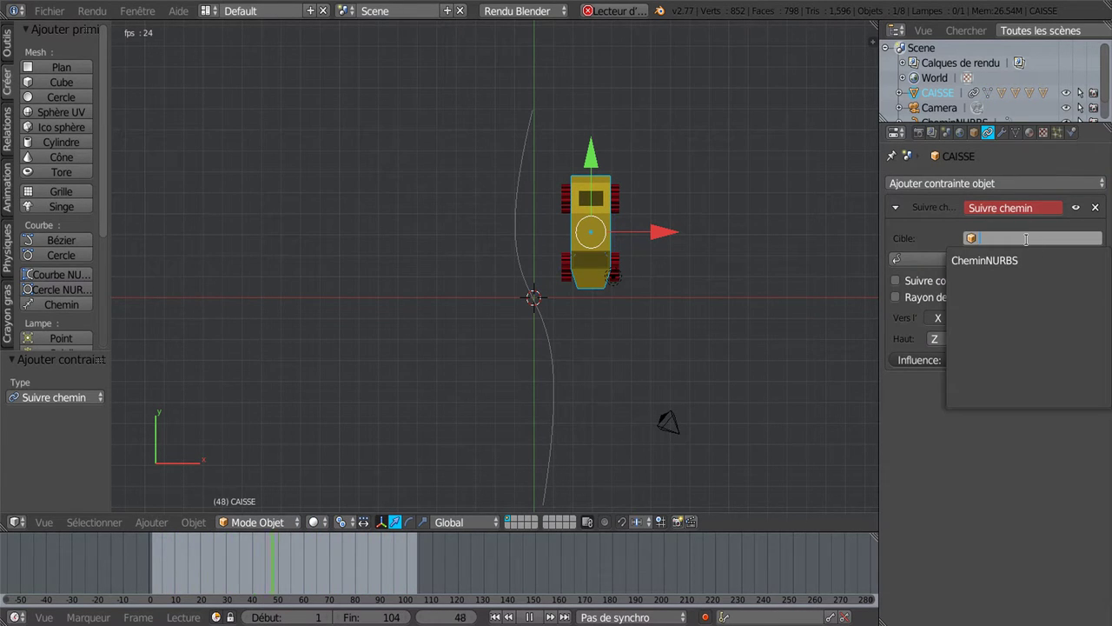
pyautogui.click(1036, 259)
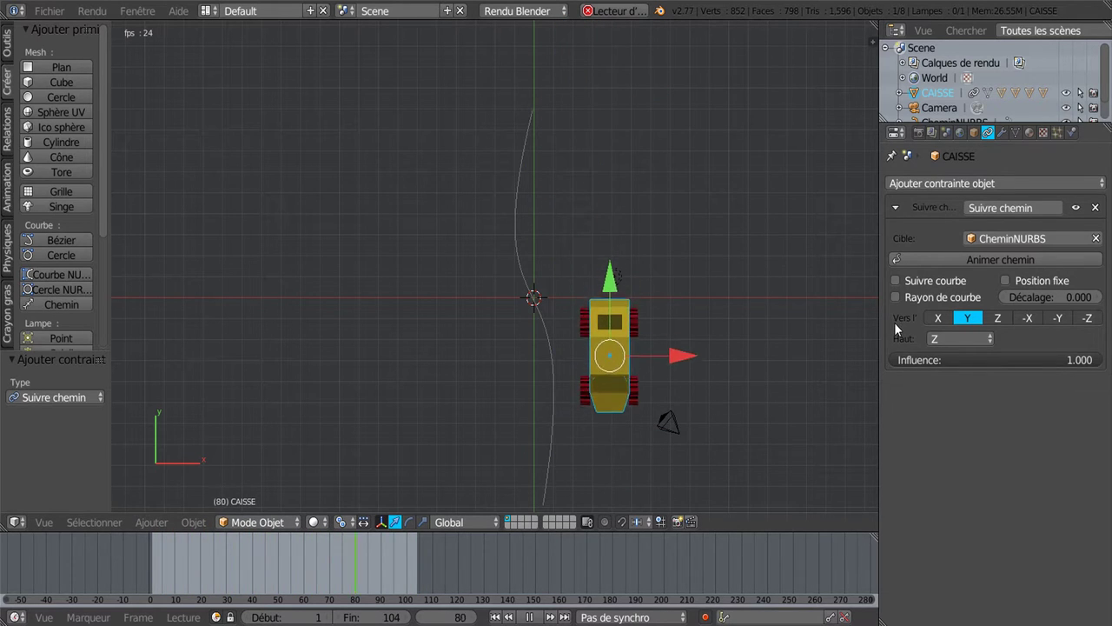
pyautogui.click(904, 282)
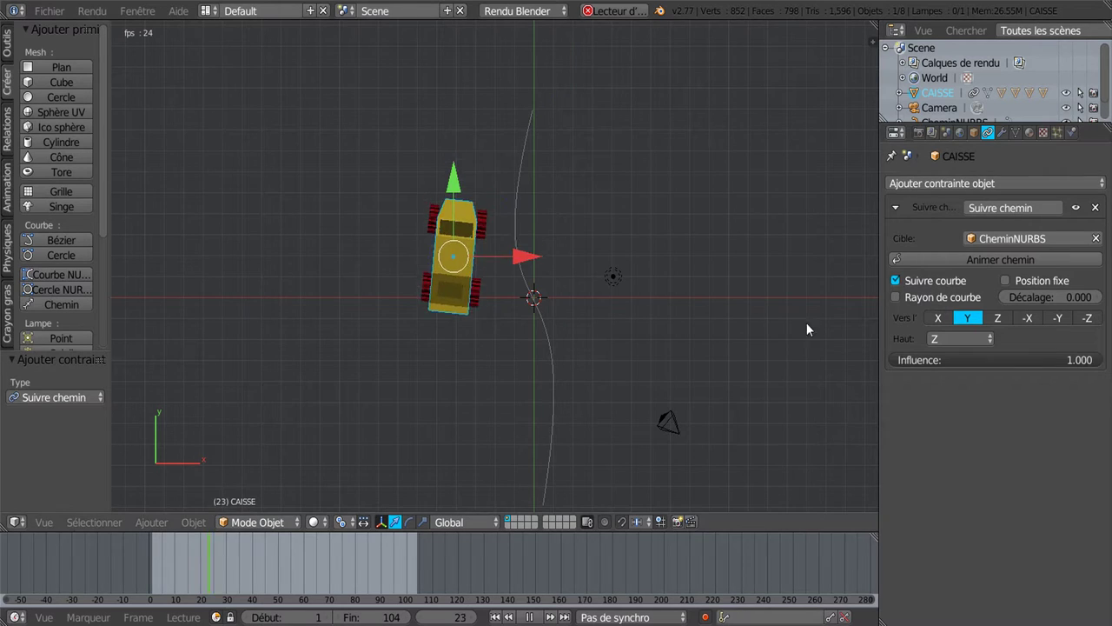
pyautogui.click(1058, 318)
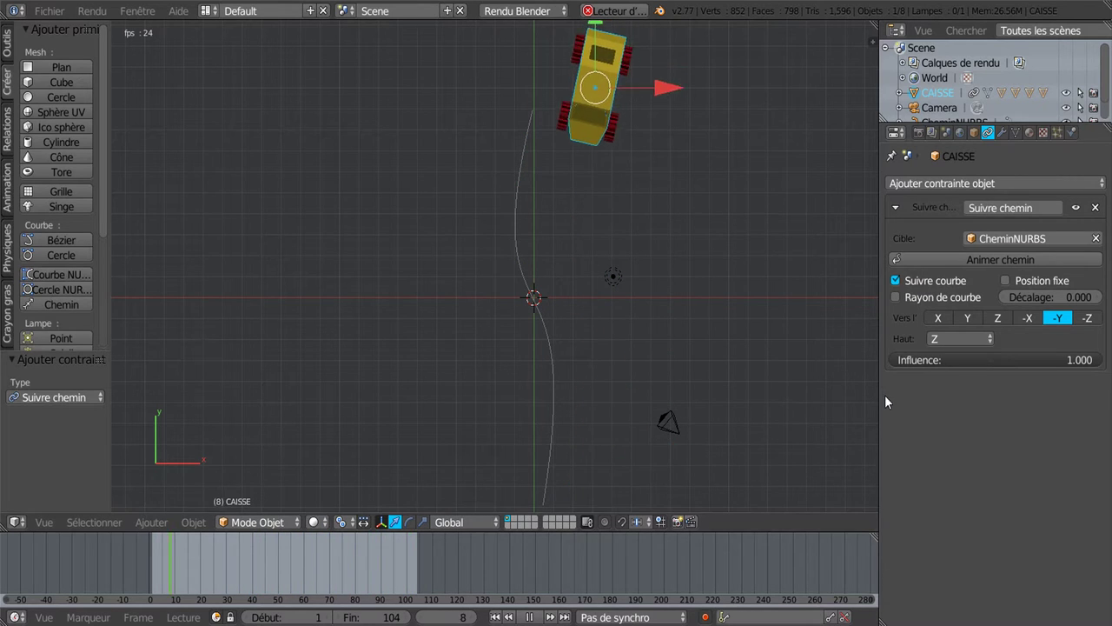
# Step: Resize the 3D view and the constraint settings area
pyautogui.moveTo(879, 404); pyautogui.dragTo(923, 400)
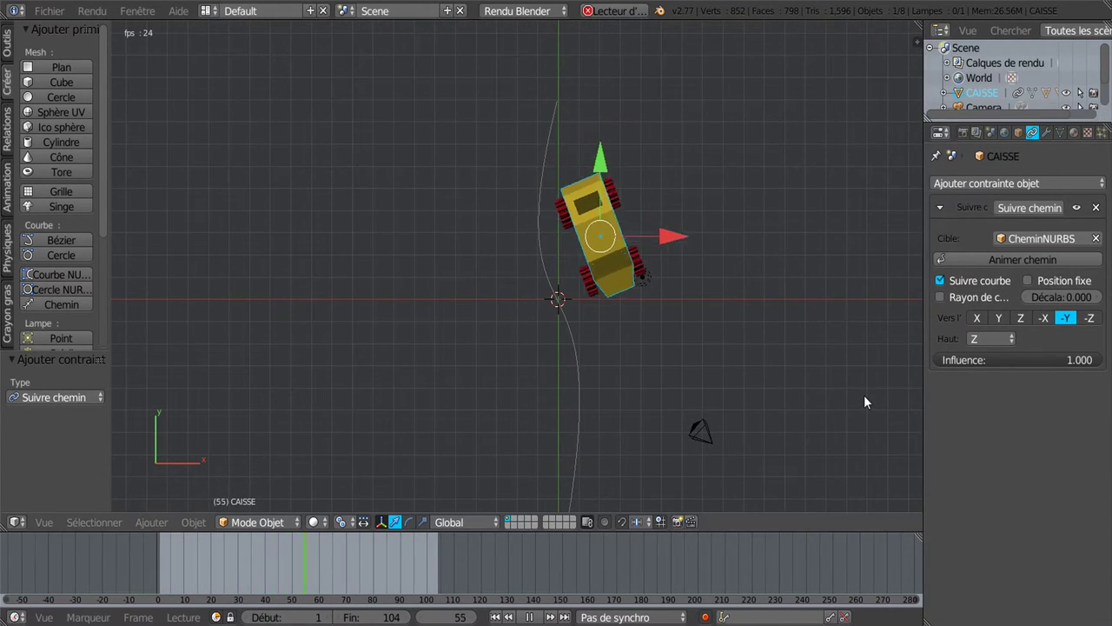
pyautogui.scroll(2, 785, 291)
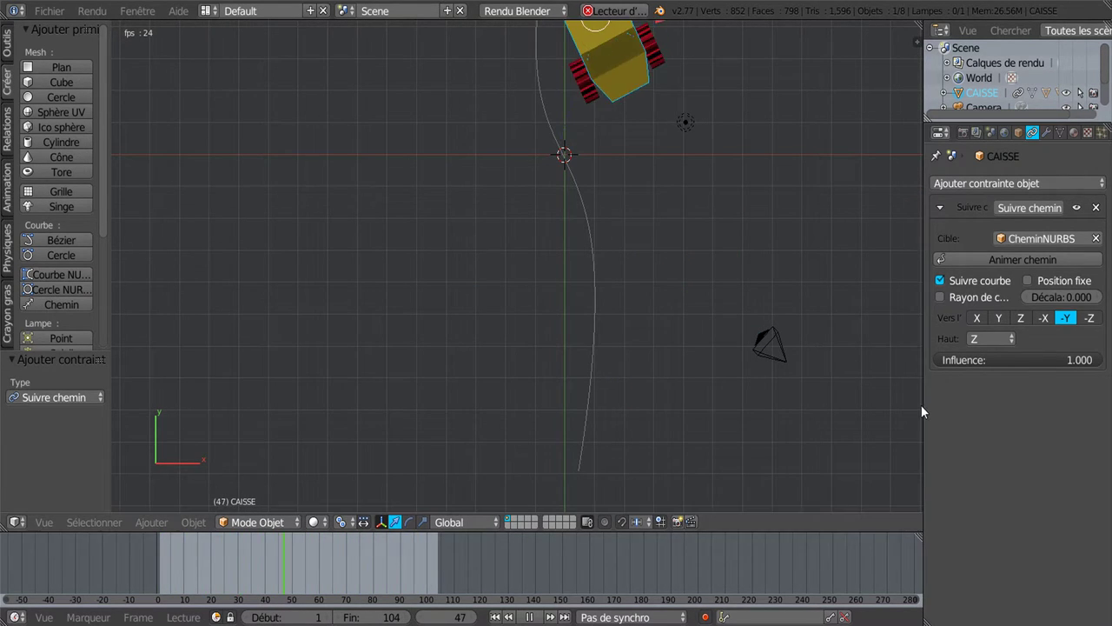
pyautogui.moveTo(923, 407); pyautogui.dragTo(825, 334)
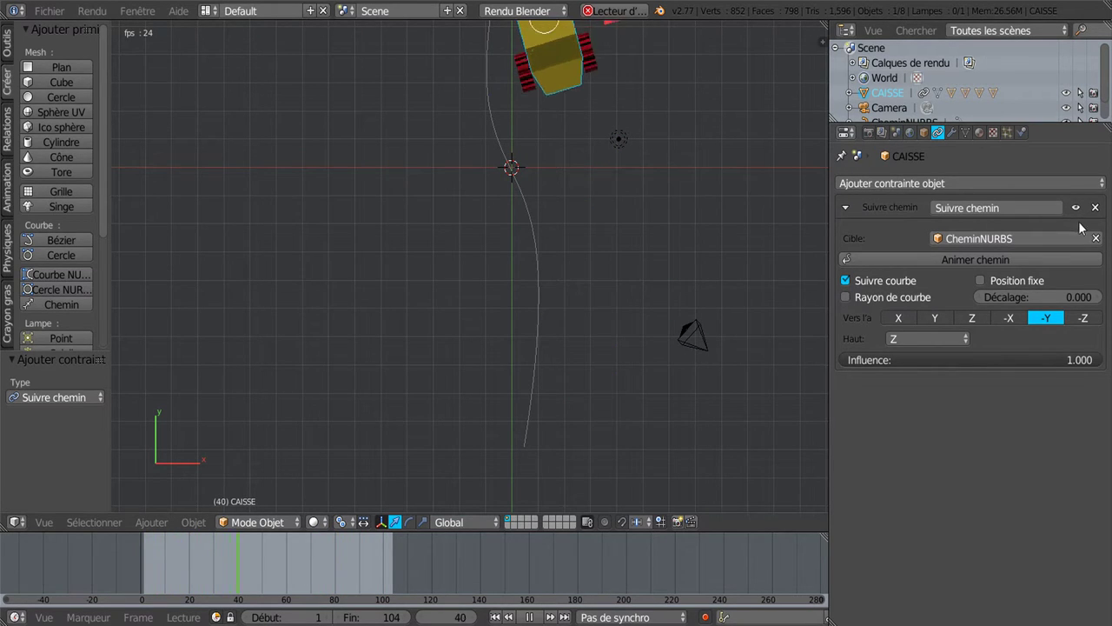
# Step: Clear the Follow Path target, snap the car body to the cursor, and retarget it to CheminNURBS
pyautogui.click(1096, 239)
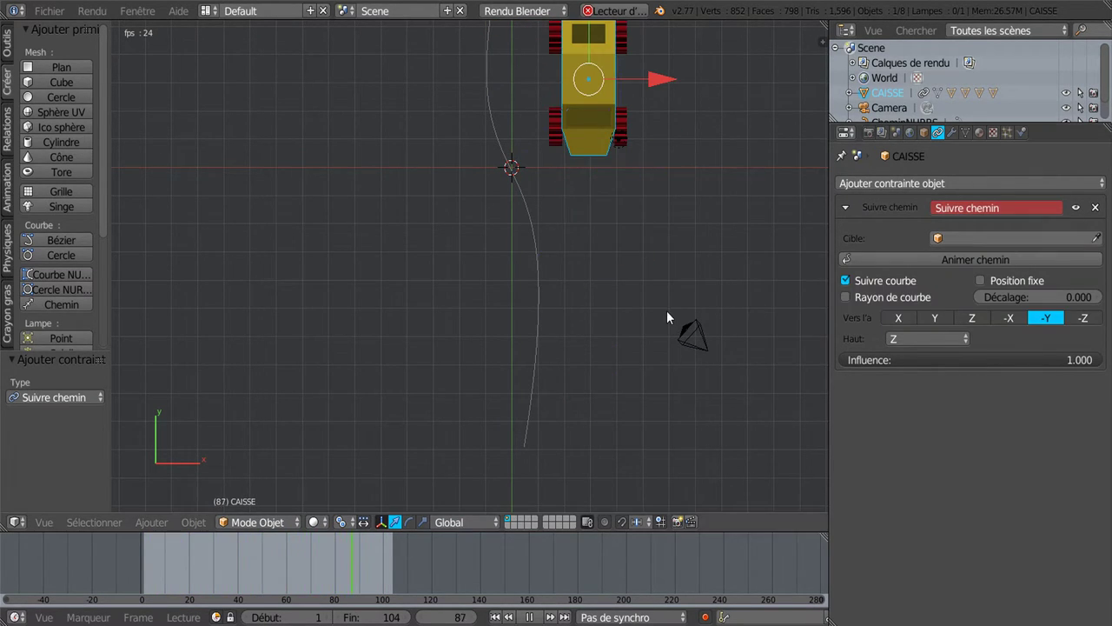
pyautogui.scroll(-2, 666, 310)
pyautogui.keyDown('shift'); pyautogui.moveTo(657, 269); pyautogui.dragTo(650, 317, button='middle'); pyautogui.keyUp('shift')
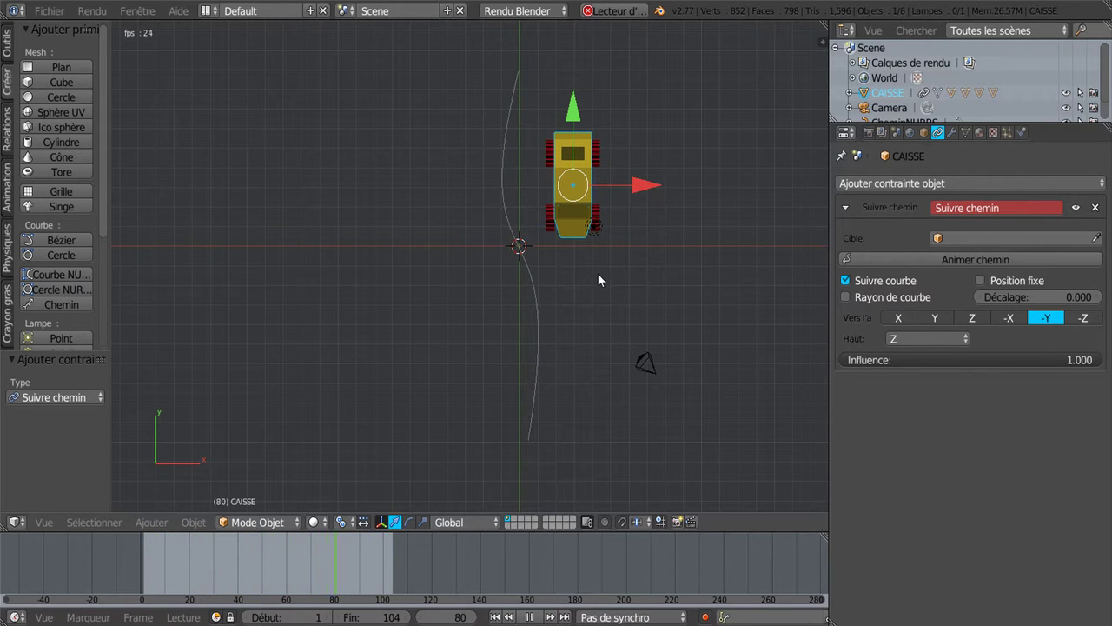
pyautogui.hotkey('shift', 's')
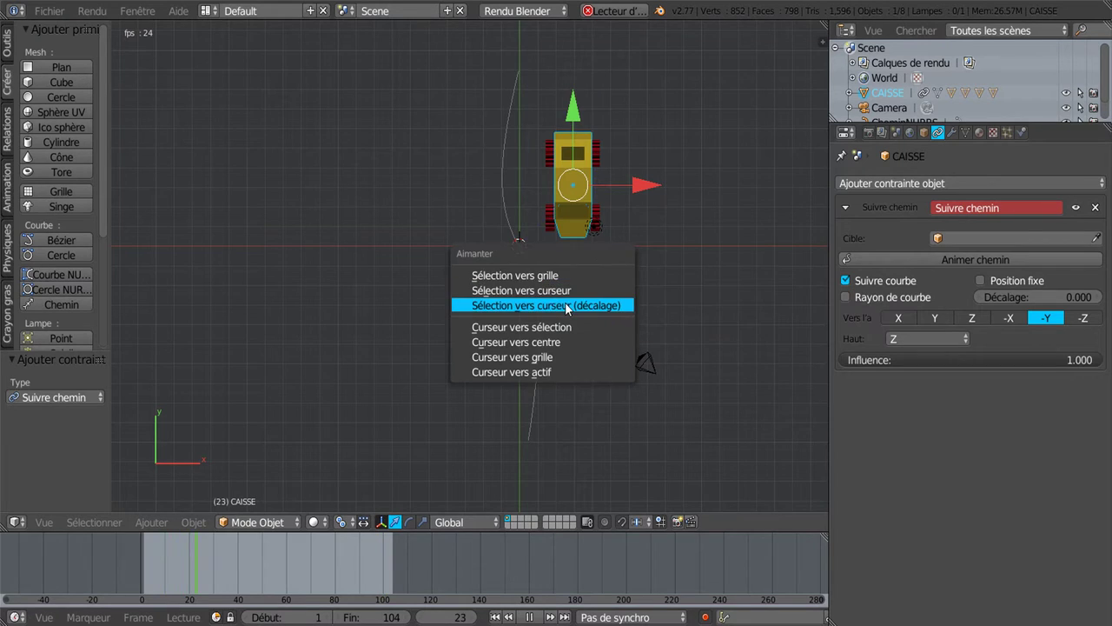
pyautogui.click(570, 305)
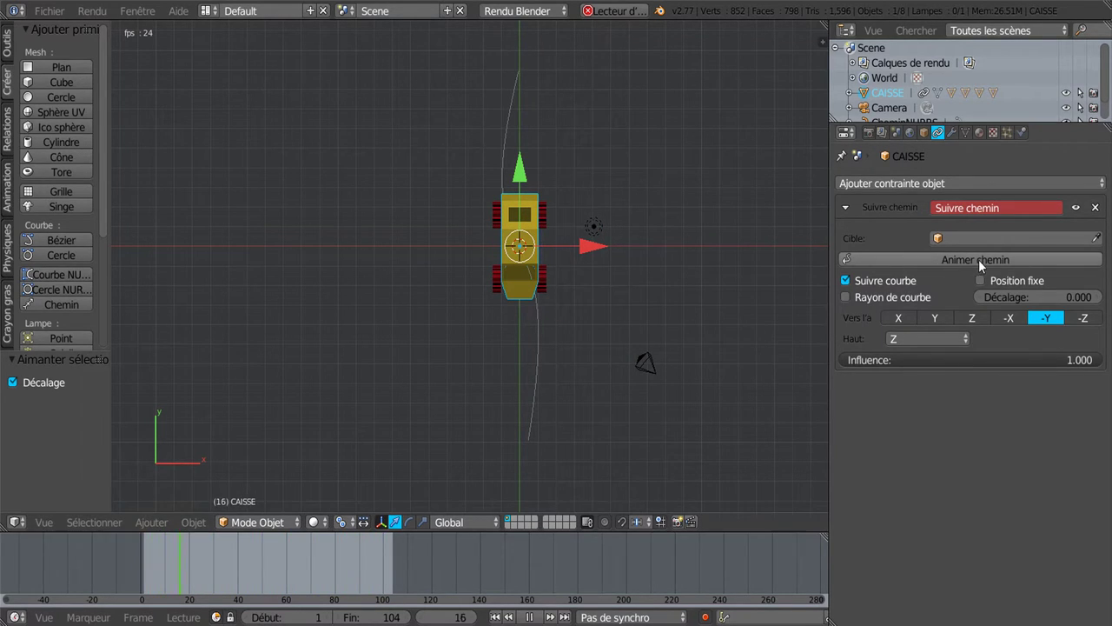
pyautogui.click(996, 240)
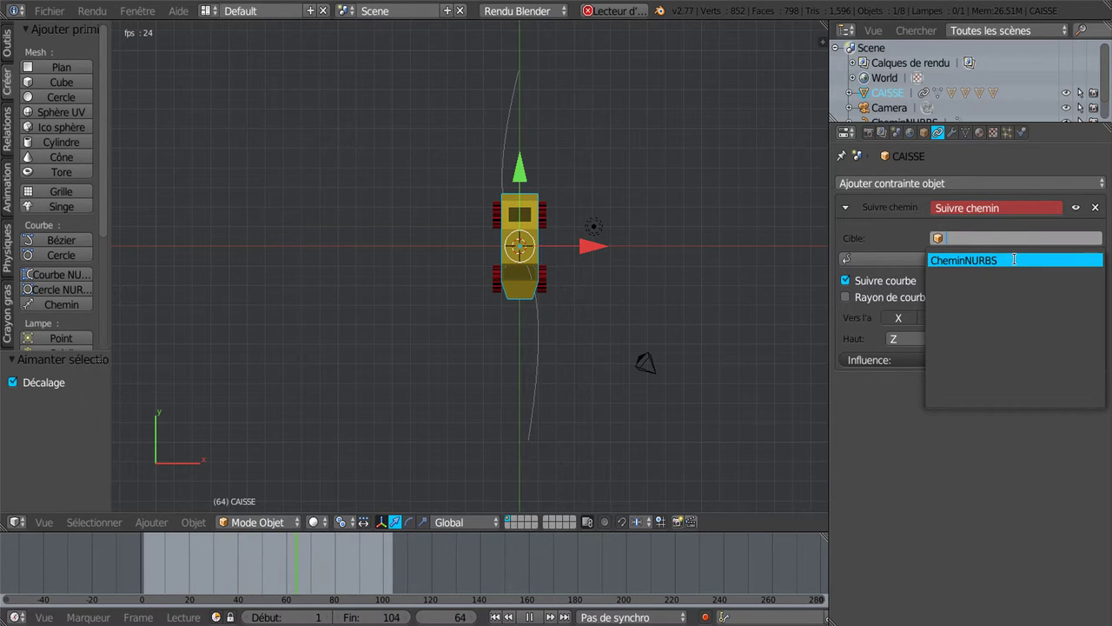
pyautogui.click(1014, 259)
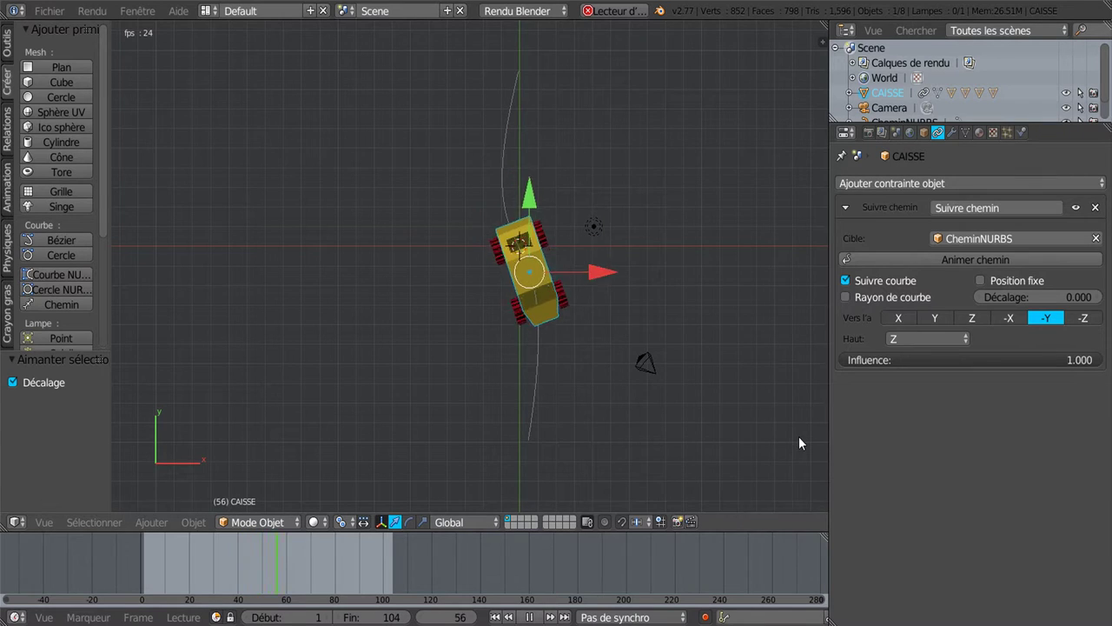
# Step: Stop playback and move the car up along Z to 0.111 so its wheels sit on the grid
pyautogui.moveTo(747, 451)
pyautogui.mouseDown(button='middle')
pyautogui.moveTo(718, 388)
pyautogui.moveTo(705, 293)
pyautogui.mouseUp(button='middle')
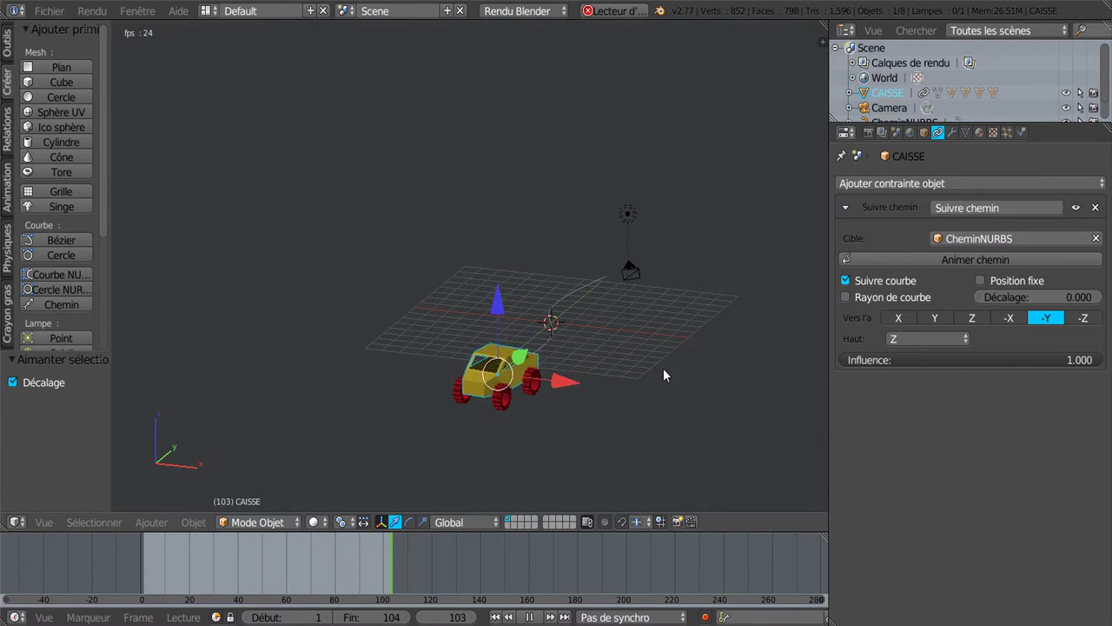
pyautogui.scroll(3, 664, 367)
pyautogui.moveTo(771, 323)
pyautogui.mouseDown(button='middle')
pyautogui.moveTo(727, 311)
pyautogui.moveTo(653, 342)
pyautogui.mouseUp(button='middle')
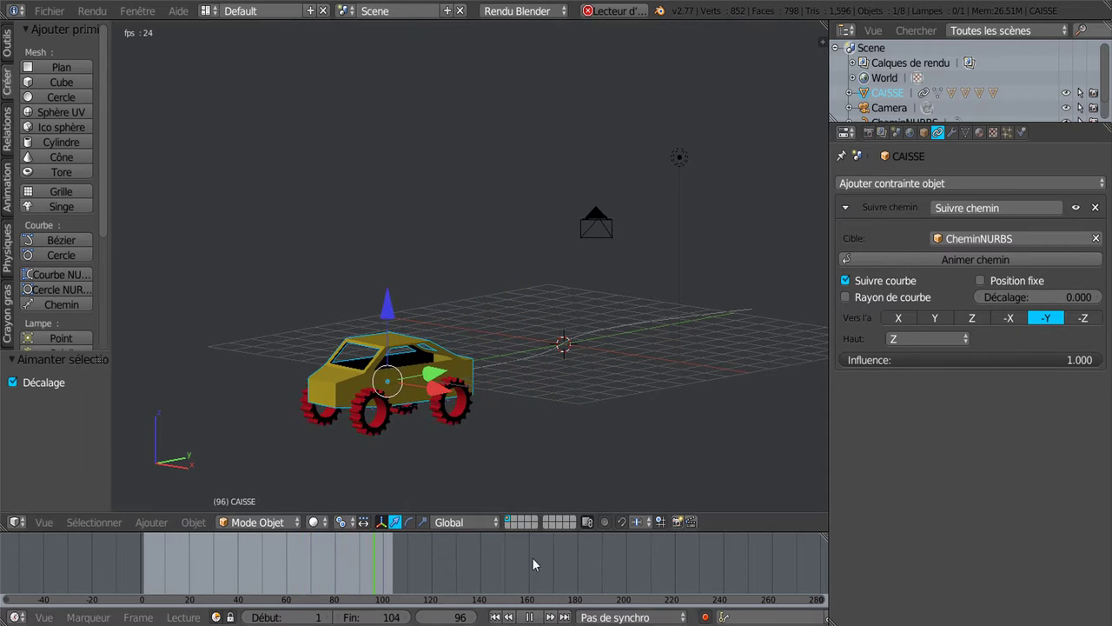
pyautogui.hotkey('alt', 'a')
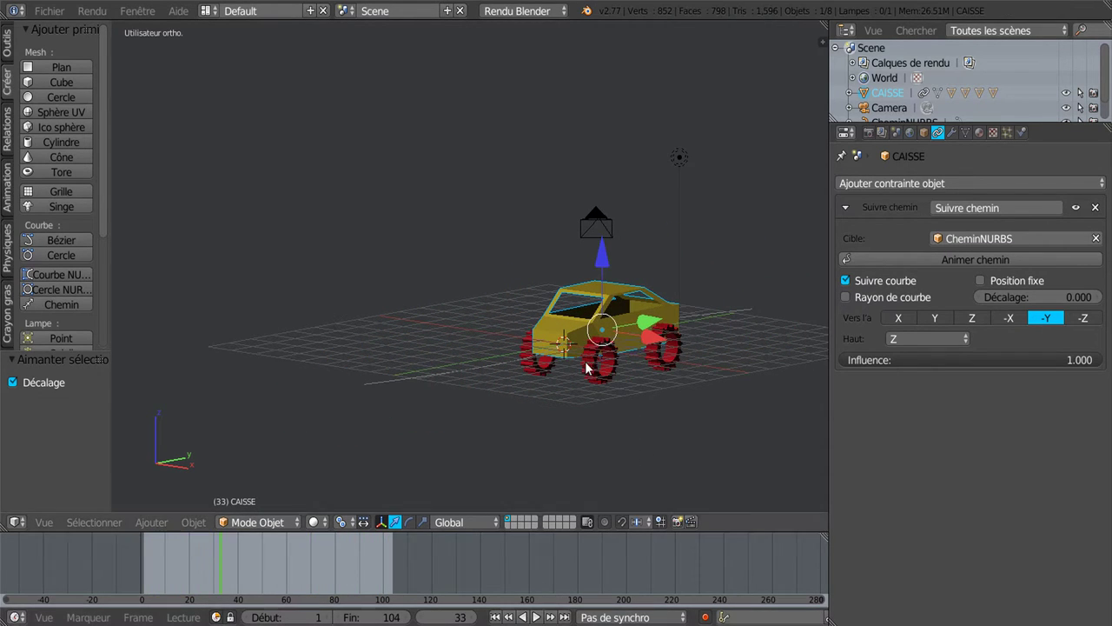
pyautogui.moveTo(604, 259); pyautogui.dragTo(601, 213)
pyautogui.moveTo(602, 214)
pyautogui.mouseDown(button='middle')
pyautogui.moveTo(709, 265)
pyautogui.moveTo(696, 286)
pyautogui.mouseUp(button='middle')
pyautogui.moveTo(602, 215); pyautogui.dragTo(635, 209)
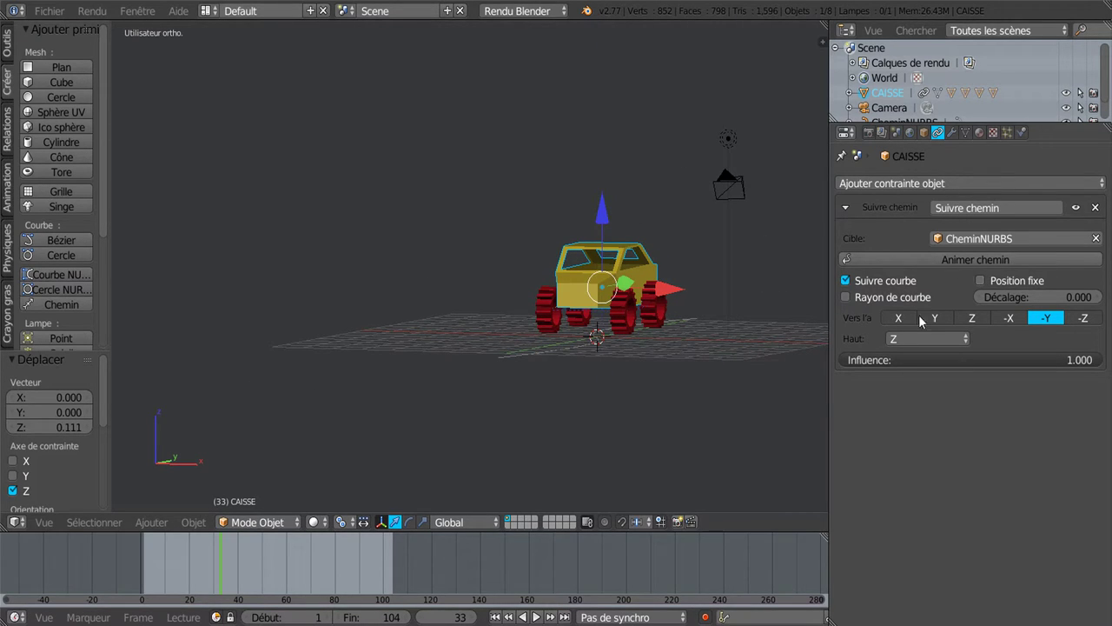
pyautogui.moveTo(624, 432)
pyautogui.mouseDown(button='middle')
pyautogui.moveTo(712, 421)
pyautogui.moveTo(565, 460)
pyautogui.moveTo(598, 462)
pyautogui.mouseUp(button='middle')
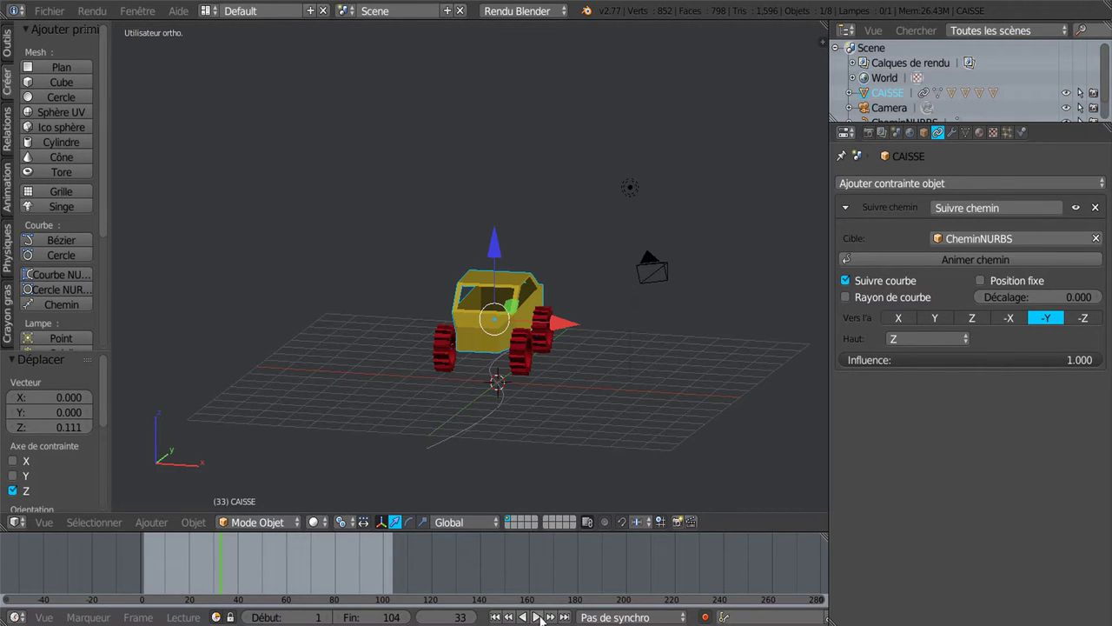
pyautogui.moveTo(608, 487)
pyautogui.mouseDown(button='middle')
pyautogui.moveTo(647, 437)
pyautogui.moveTo(562, 447)
pyautogui.moveTo(663, 420)
pyautogui.mouseUp(button='middle')
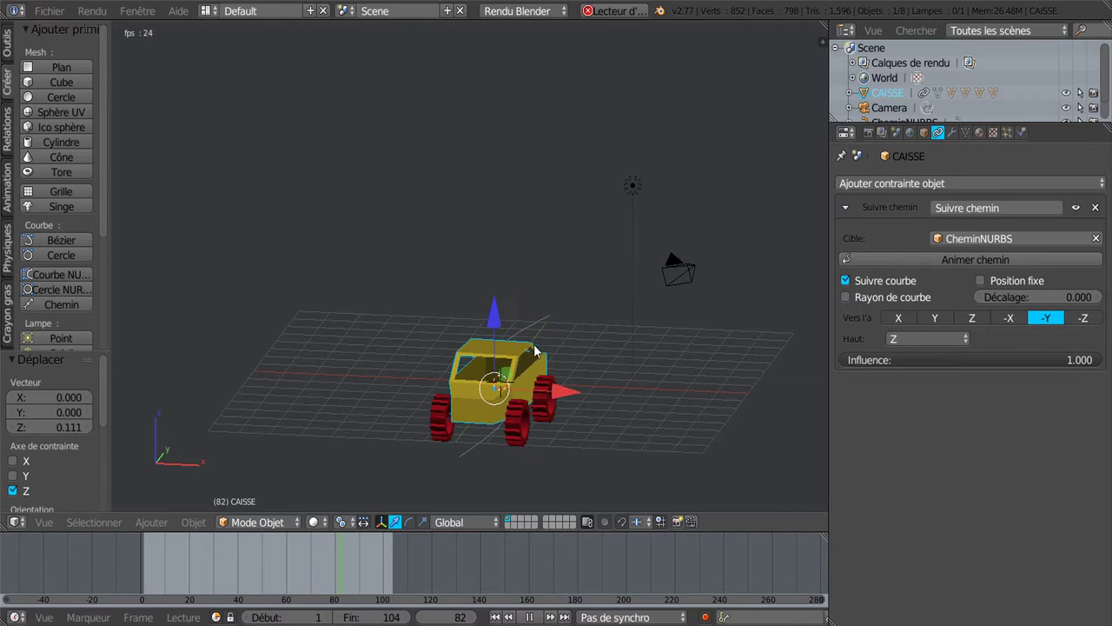
# Step: Widen the 3D viewport and switch the car body CAISSE into Edit Mode
pyautogui.moveTo(827, 405); pyautogui.dragTo(969, 405)
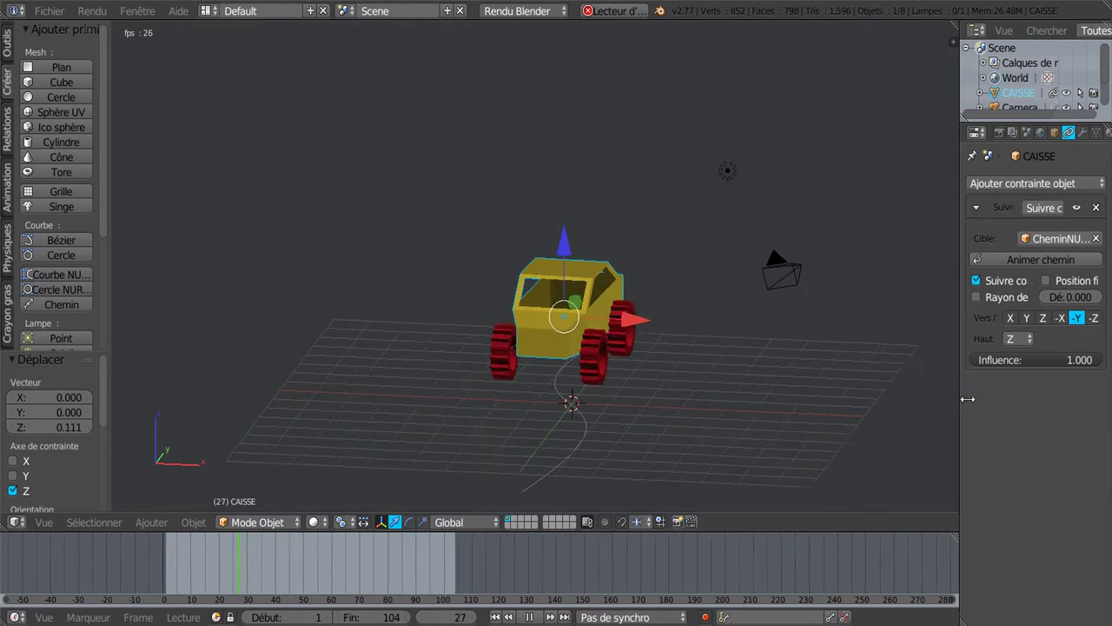
pyautogui.click(228, 522)
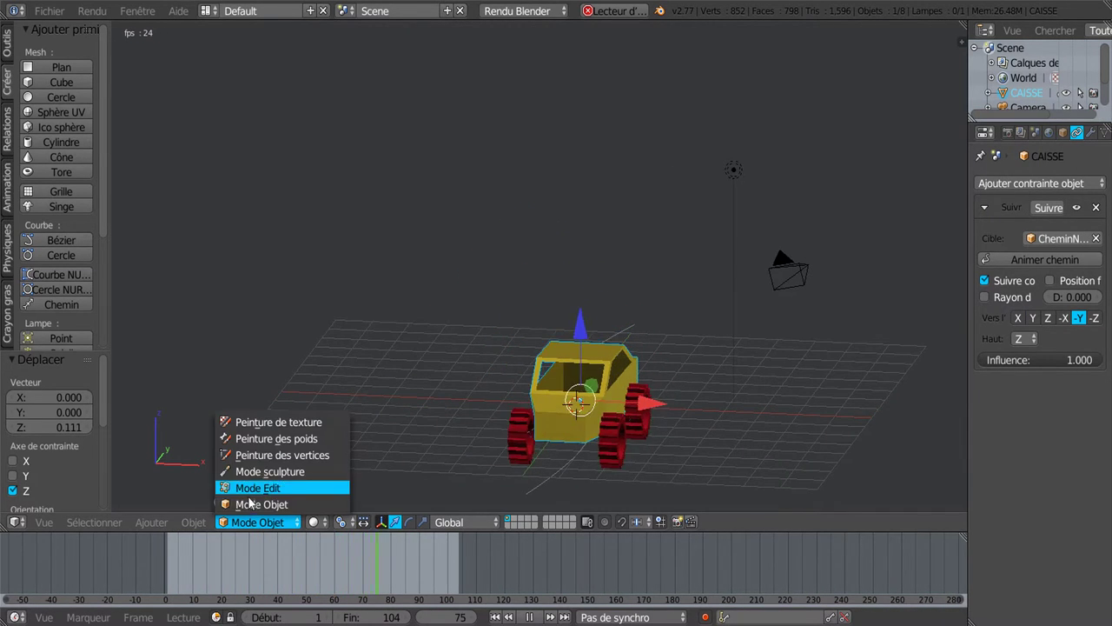
pyautogui.click(252, 487)
pyautogui.scroll(2, 568, 416)
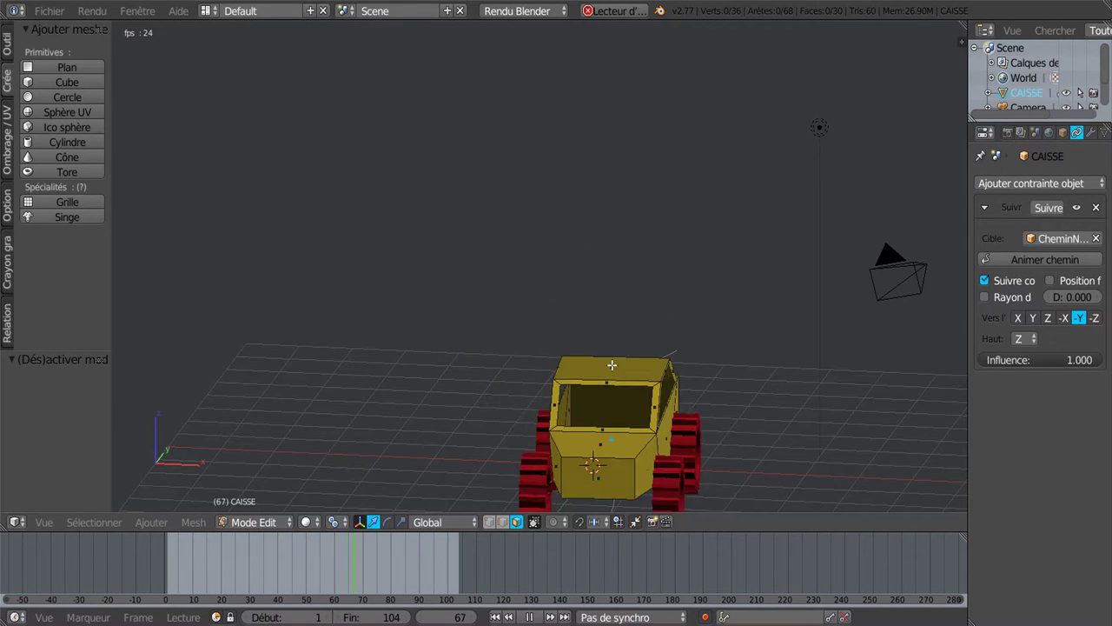
# Step: Select the car's roof face and rotate it by about 11.67 degrees
pyautogui.rightClick(596, 391)
pyautogui.moveTo(637, 364)
pyautogui.mouseDown(button='middle')
pyautogui.moveTo(684, 443)
pyautogui.moveTo(592, 365)
pyautogui.mouseUp(button='middle')
pyautogui.moveTo(484, 409)
pyautogui.mouseDown(button='middle')
pyautogui.moveTo(510, 348)
pyautogui.moveTo(564, 359)
pyautogui.mouseUp(button='middle')
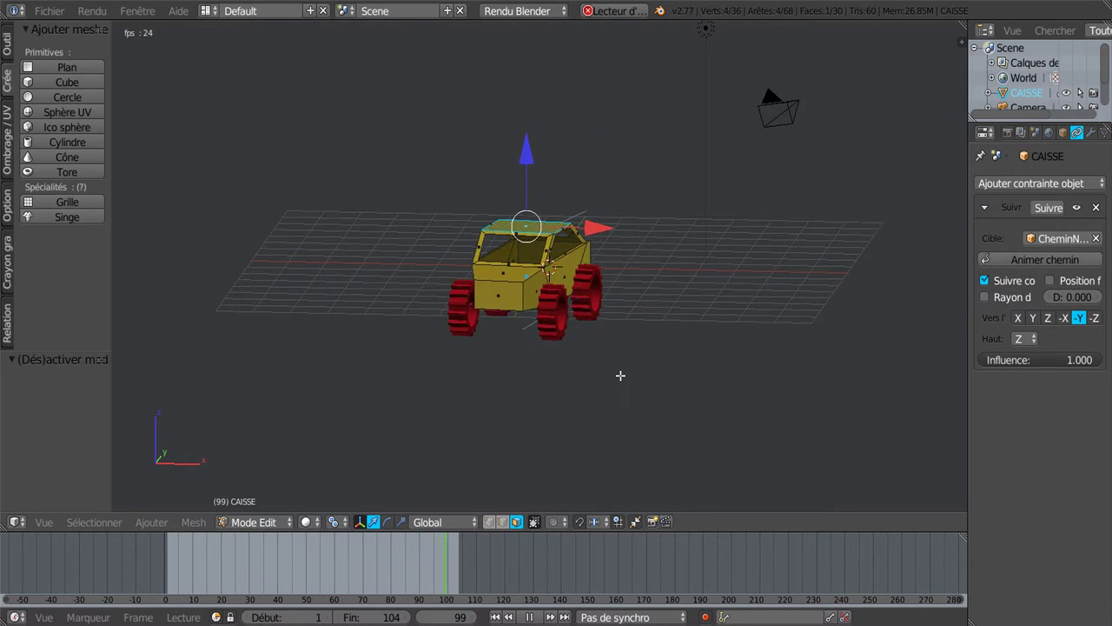
pyautogui.press('r')
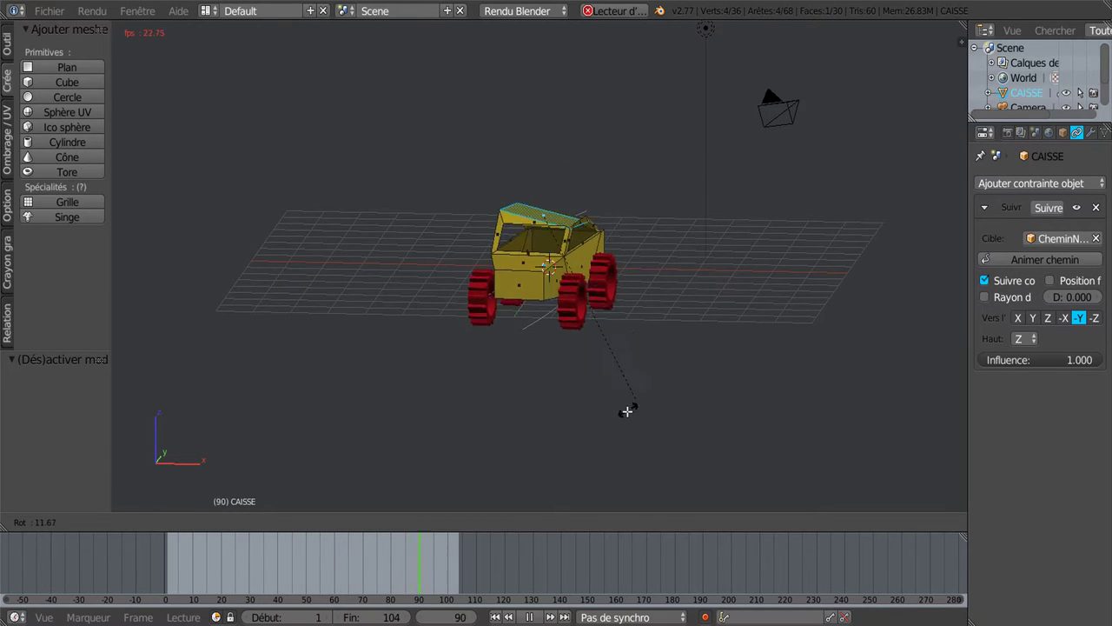
pyautogui.click(704, 344)
# Step: Select all of the car body mesh, widen the constraint panel, and return to Object Mode
pyautogui.press('a')
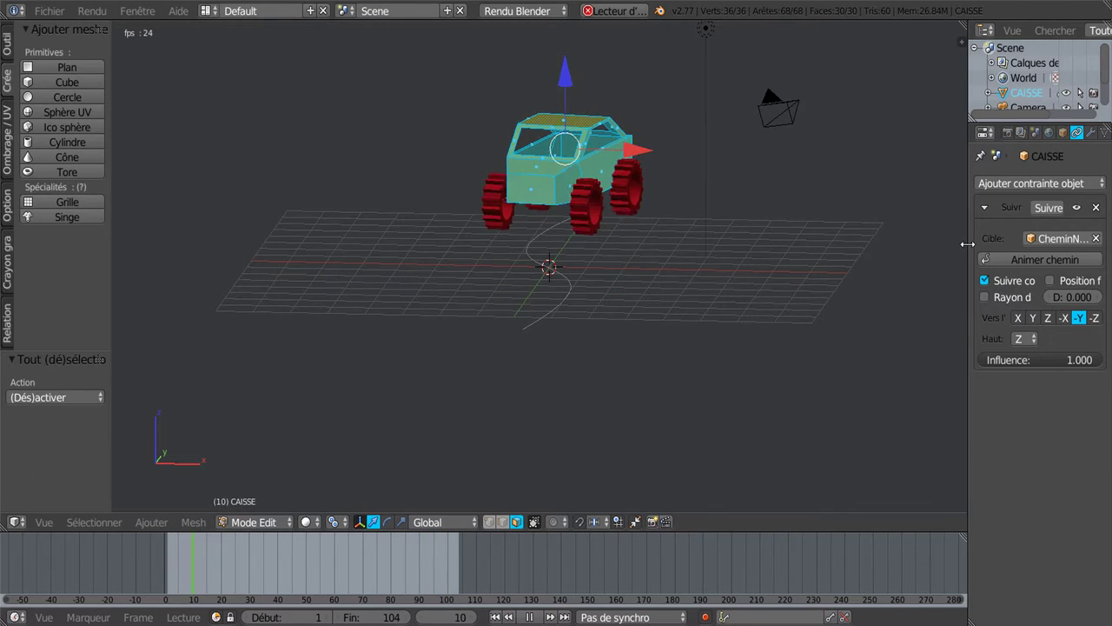
pyautogui.moveTo(967, 246); pyautogui.dragTo(882, 250)
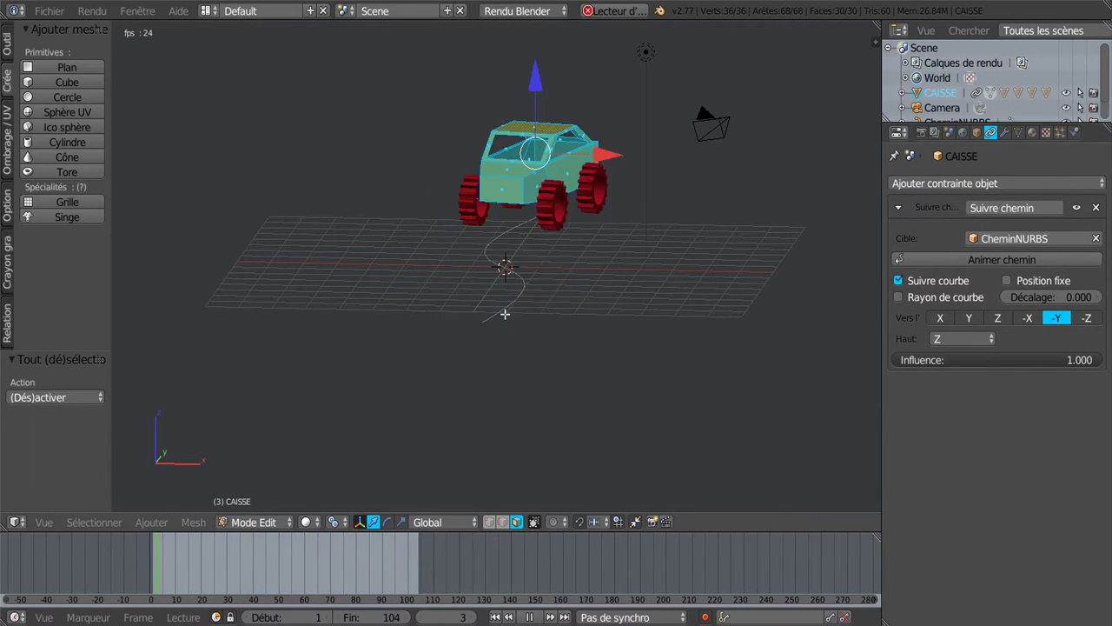
pyautogui.press('Tab')
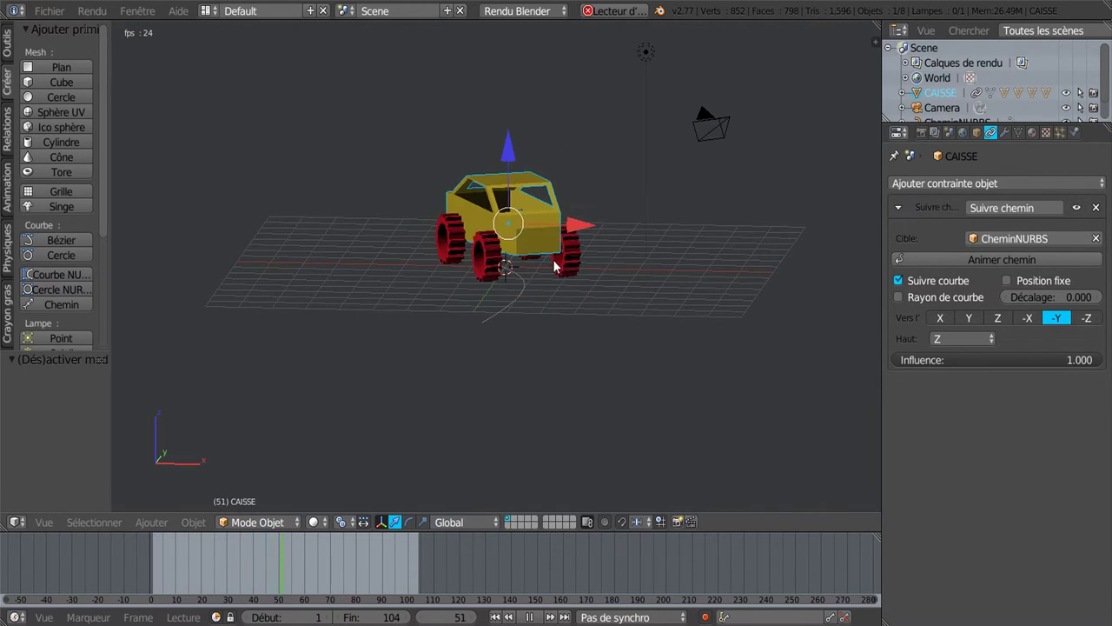
# Step: Uncheck Limit Y in wheel 1's Limit Rotation constraint
pyautogui.rightClick(575, 252)
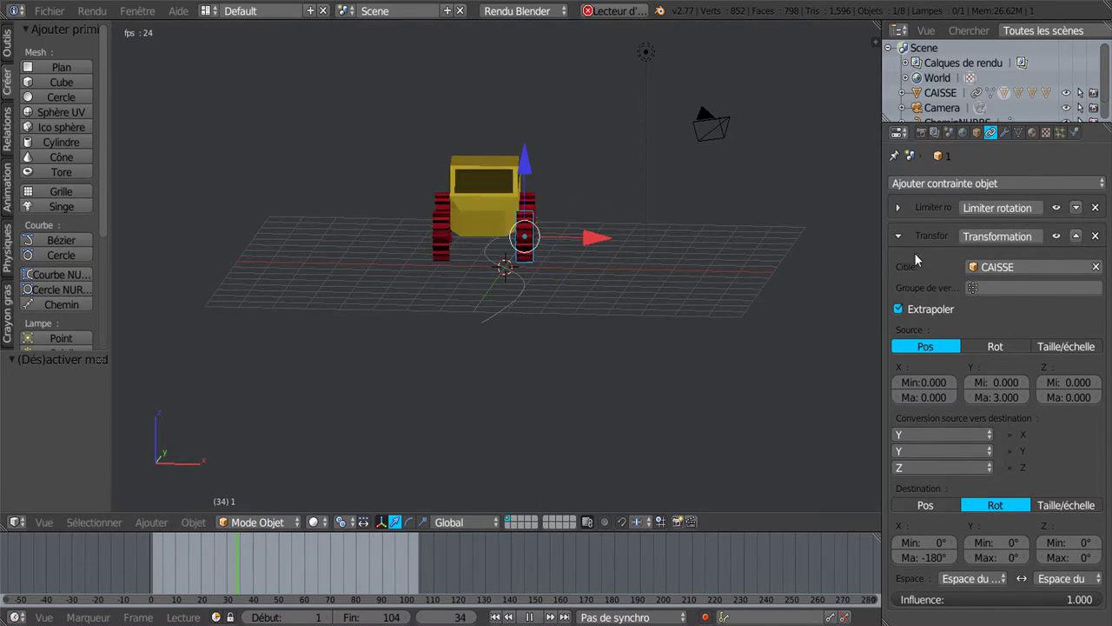
pyautogui.click(899, 208)
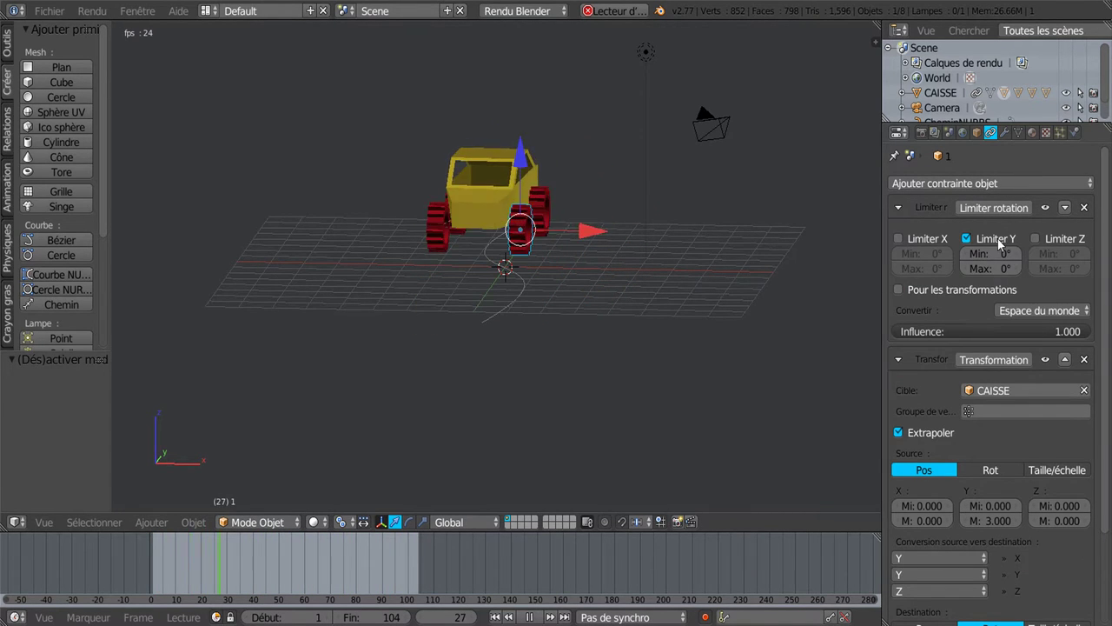
pyautogui.click(967, 239)
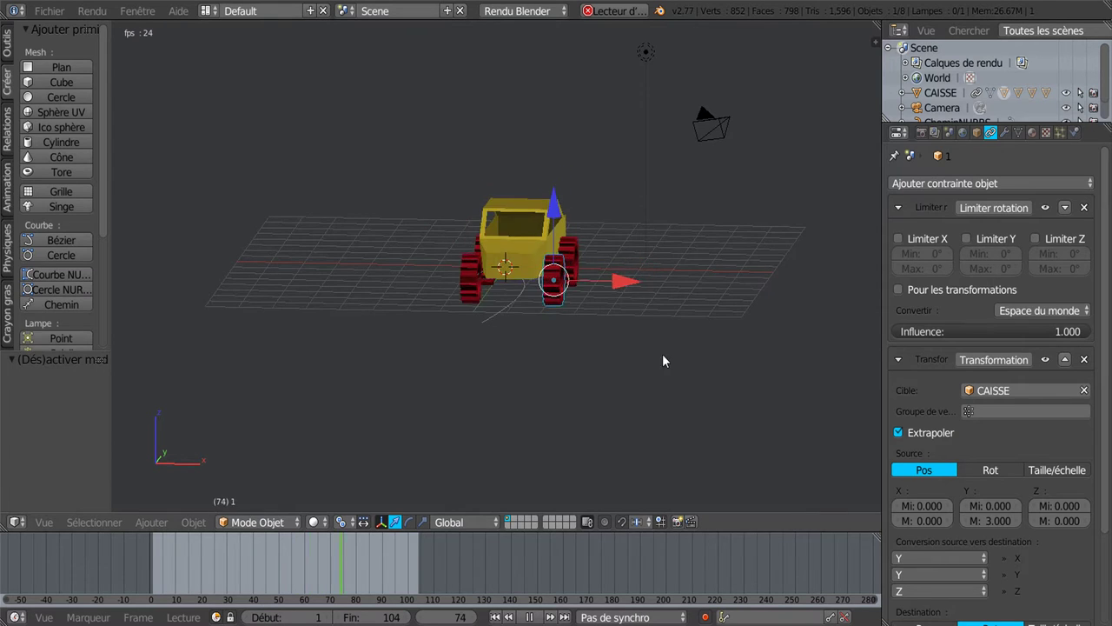
# Step: Leave the wheel in Object Mode and select the car body CAISSE
pyautogui.press('Tab')
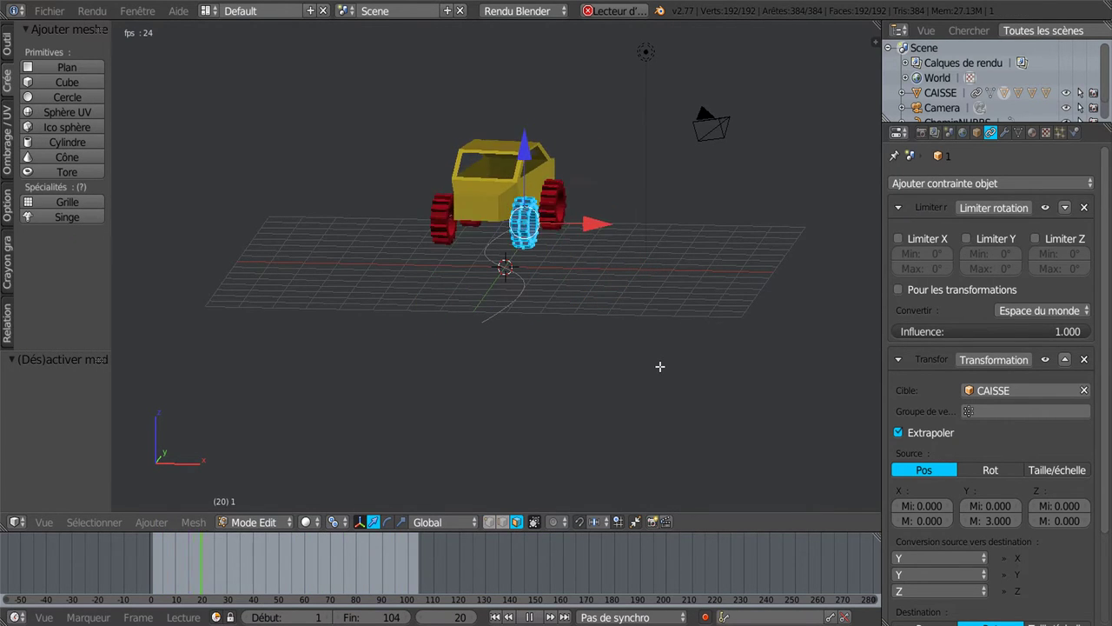
pyautogui.press('Tab')
pyautogui.rightClick(497, 187)
# Step: Rotate the car body mesh in Edit Mode, then return it to Object Mode
pyautogui.press('Tab')
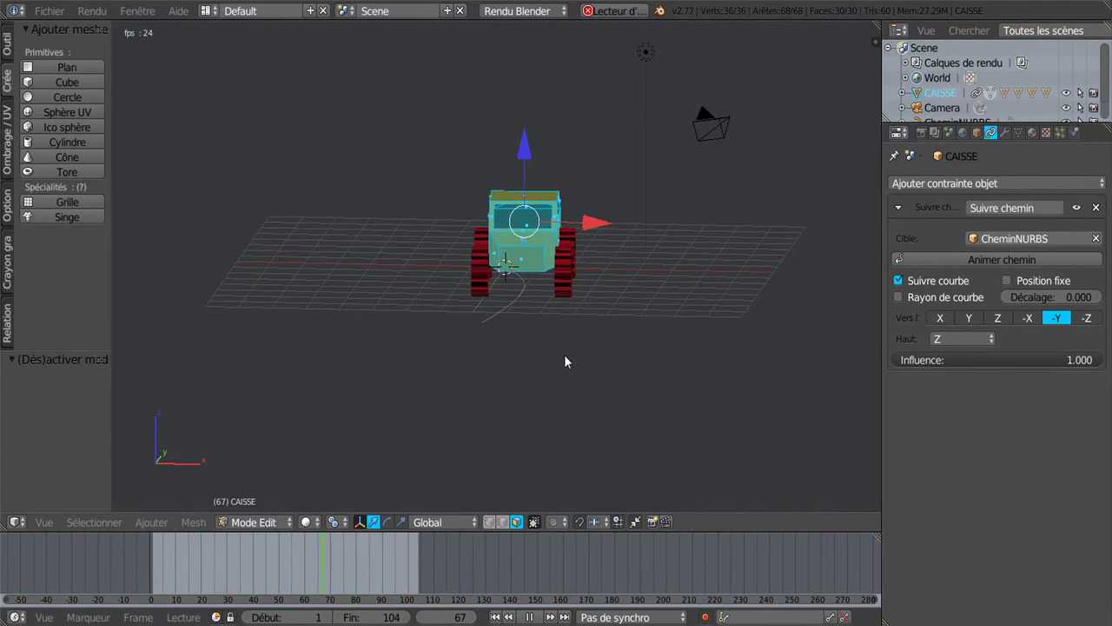
pyautogui.scroll(3, 551, 394)
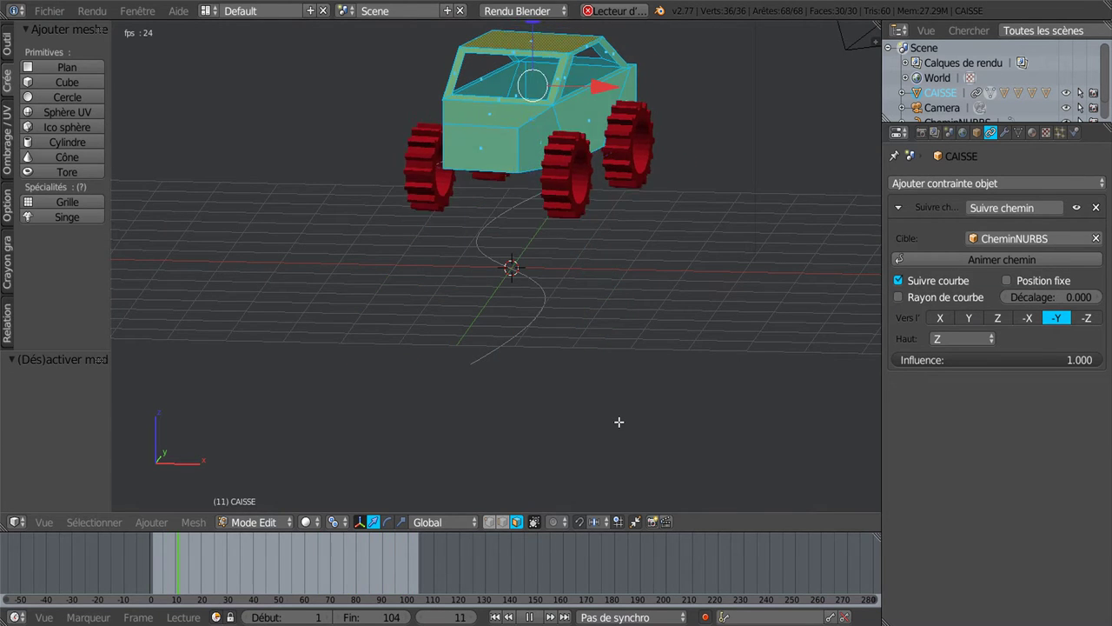
pyautogui.press('r')
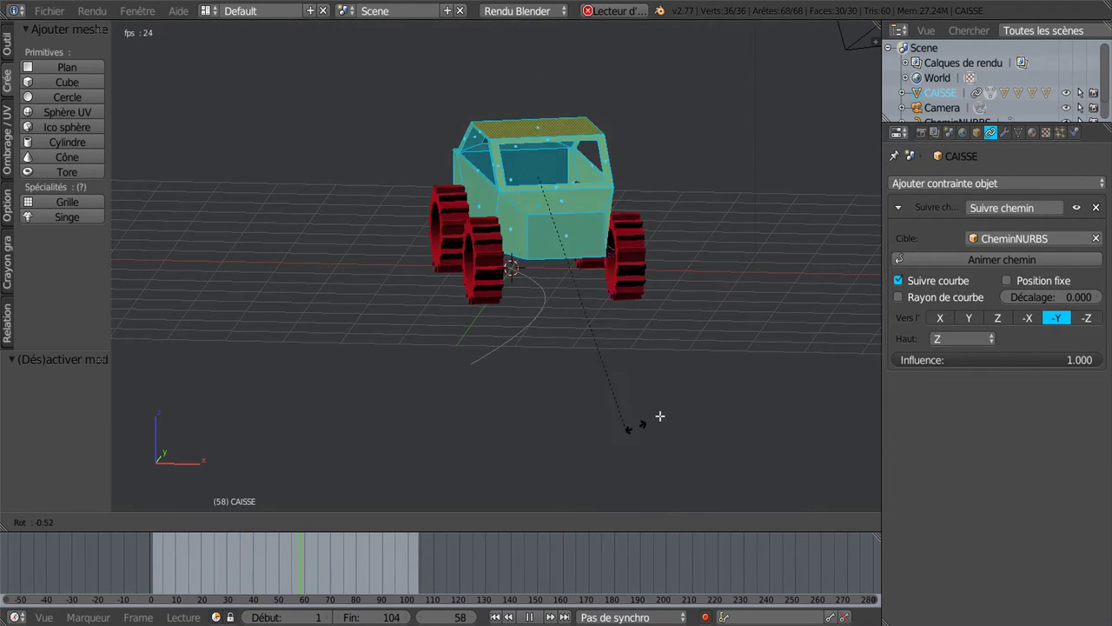
pyautogui.click(665, 413)
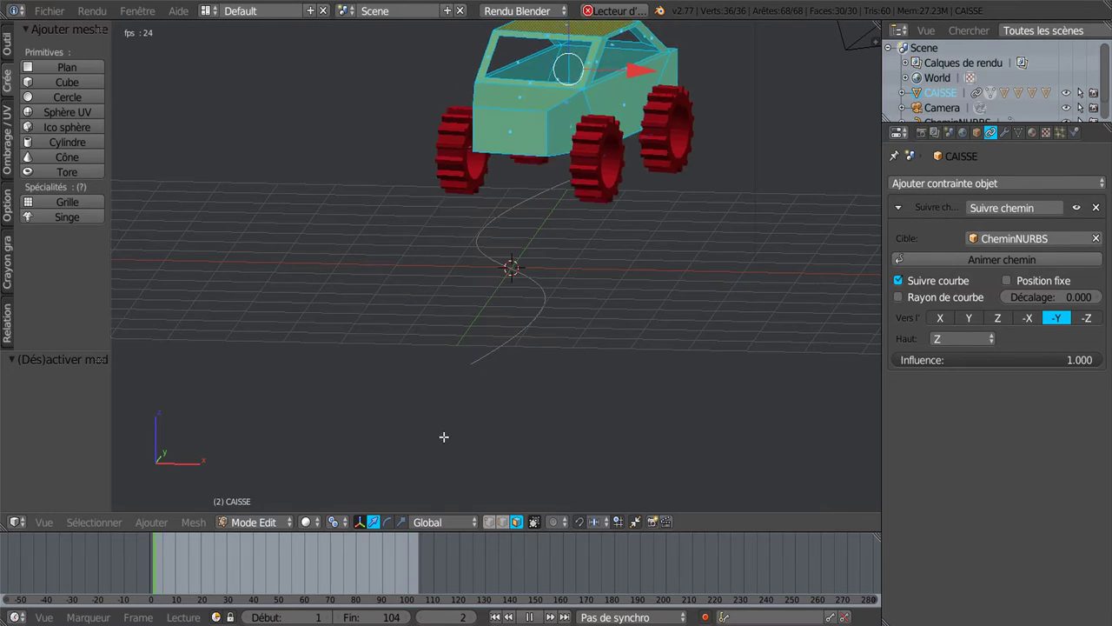
pyautogui.press('Tab')
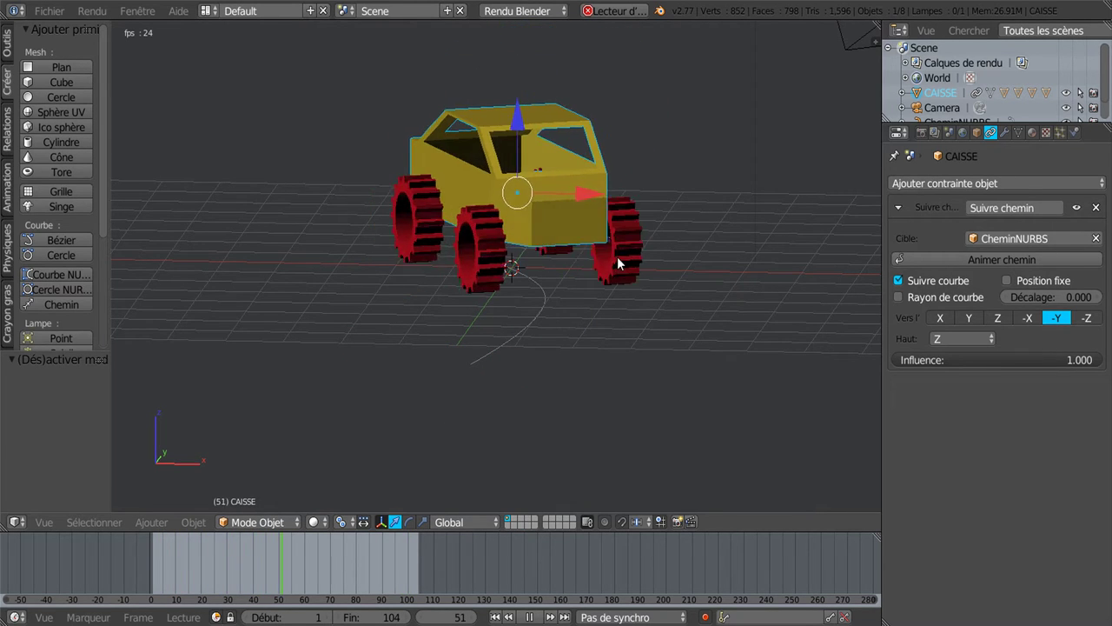
# Step: Select wheel 1 and pause playback at frame 78, undoing then redoing the last change
pyautogui.rightClick(617, 256)
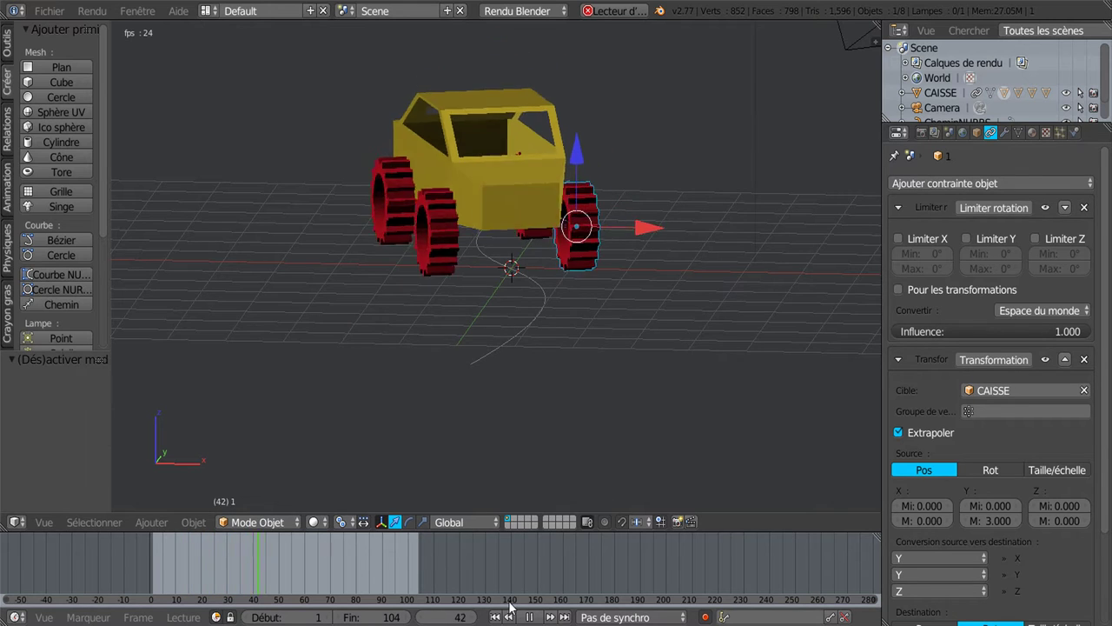
pyautogui.hotkey('alt', 'a')
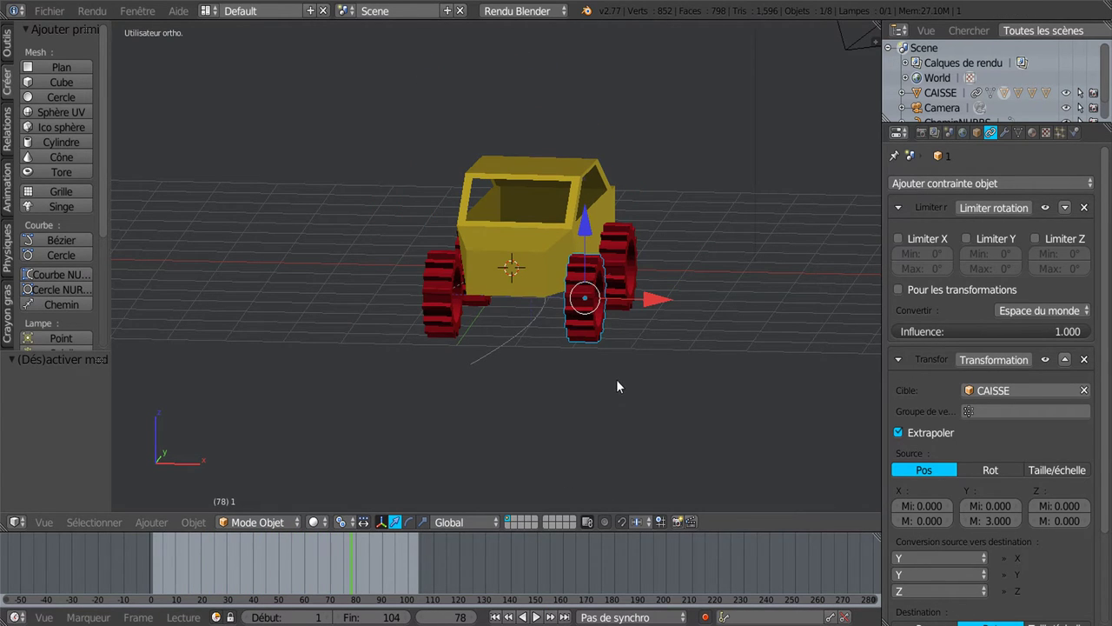
pyautogui.hotkey('ctrl', 'z')
pyautogui.hotkey('ctrl', 'z')
pyautogui.hotkey('ctrl', 'z')
pyautogui.hotkey('ctrl', 'z')
pyautogui.hotkey('ctrl', 'shift', 'z')
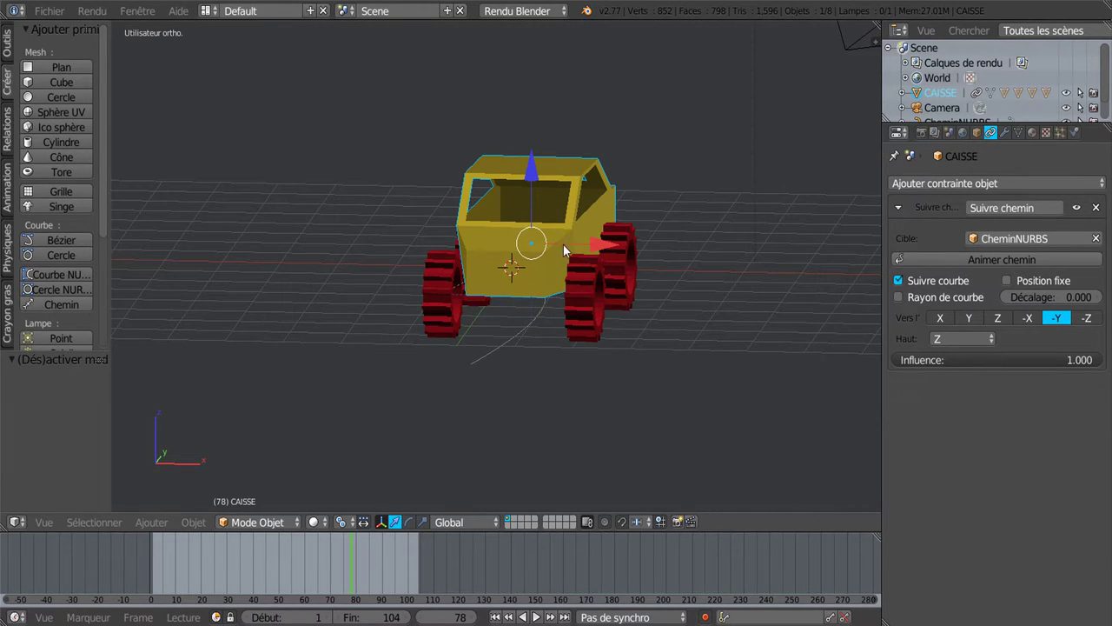
pyautogui.moveTo(671, 312); pyautogui.dragTo(628, 262, button='middle')
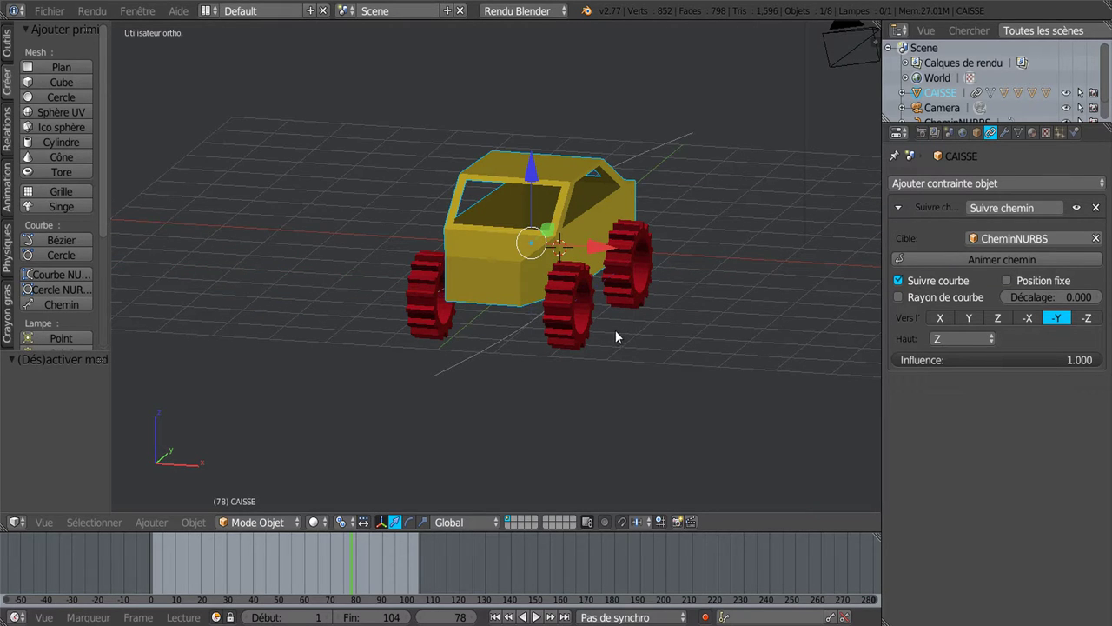
# Step: Inspect the car body from the front, cancelling a rotation so it stays upright
pyautogui.press('Tab')
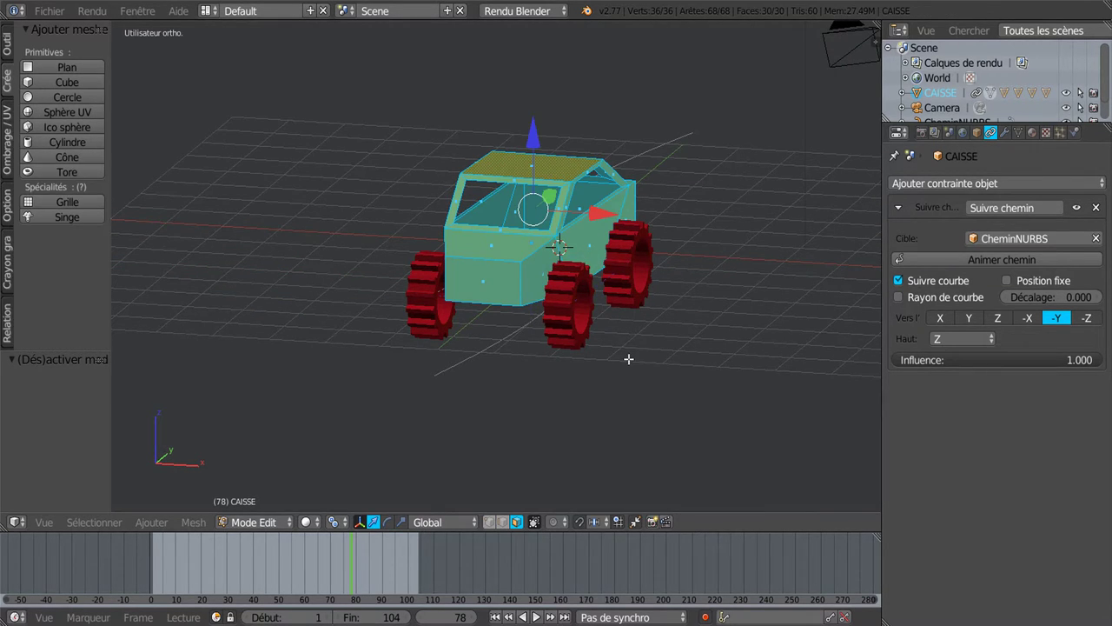
pyautogui.moveTo(648, 398)
pyautogui.mouseDown(button='middle')
pyautogui.moveTo(682, 389)
pyautogui.moveTo(558, 426)
pyautogui.mouseUp(button='middle')
pyautogui.press('Tab')
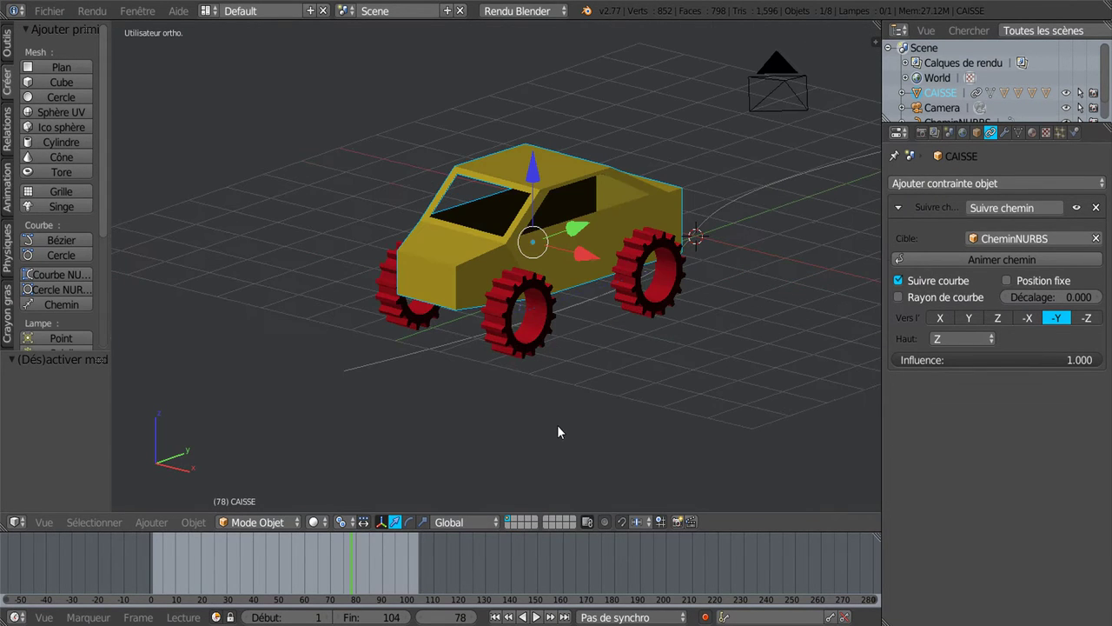
pyautogui.moveTo(541, 343); pyautogui.dragTo(564, 343, button='middle')
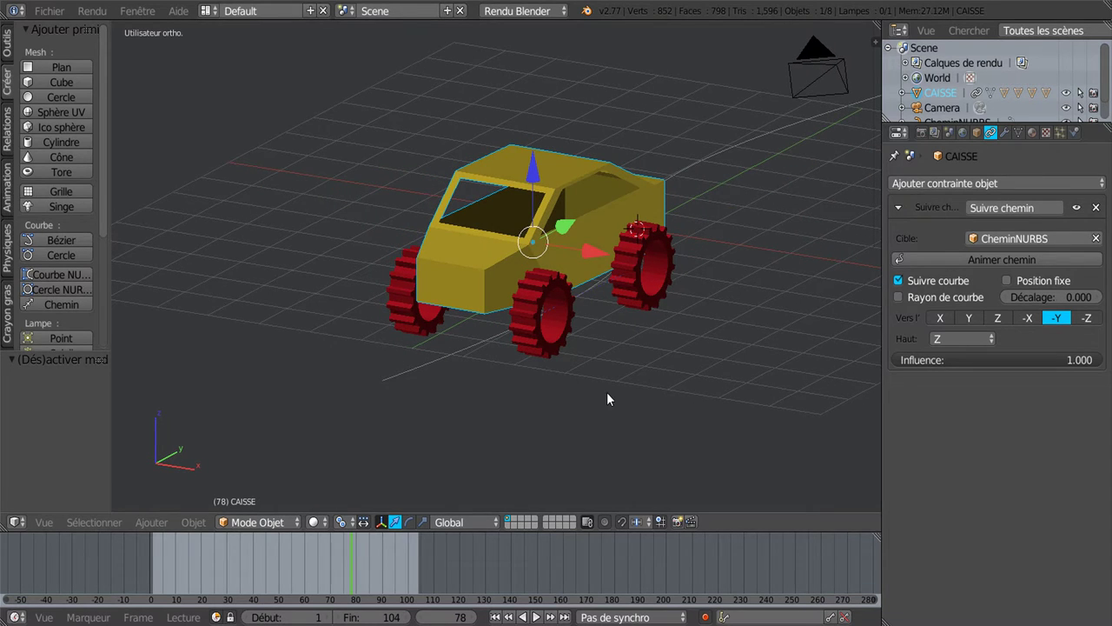
pyautogui.moveTo(634, 416); pyautogui.dragTo(735, 386, button='middle')
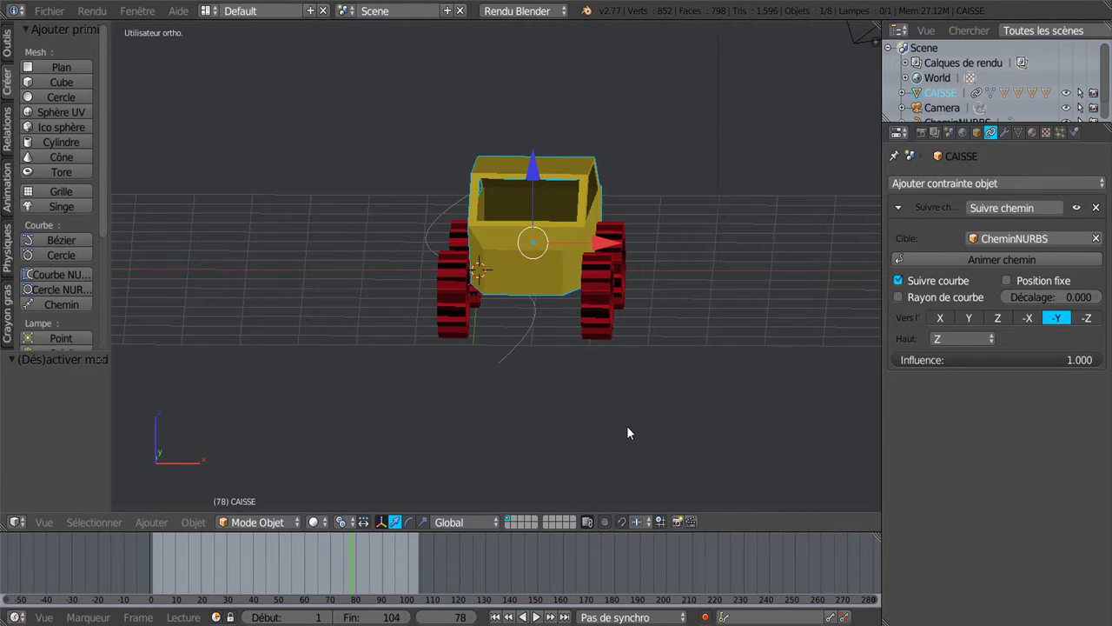
pyautogui.press('r')
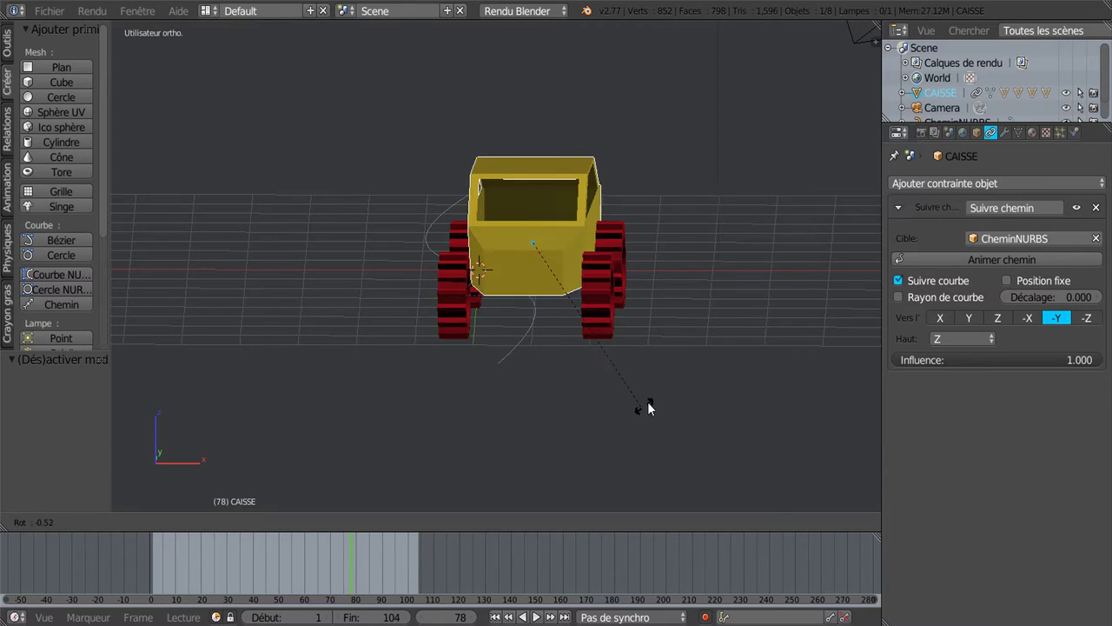
pyautogui.rightClick(636, 413)
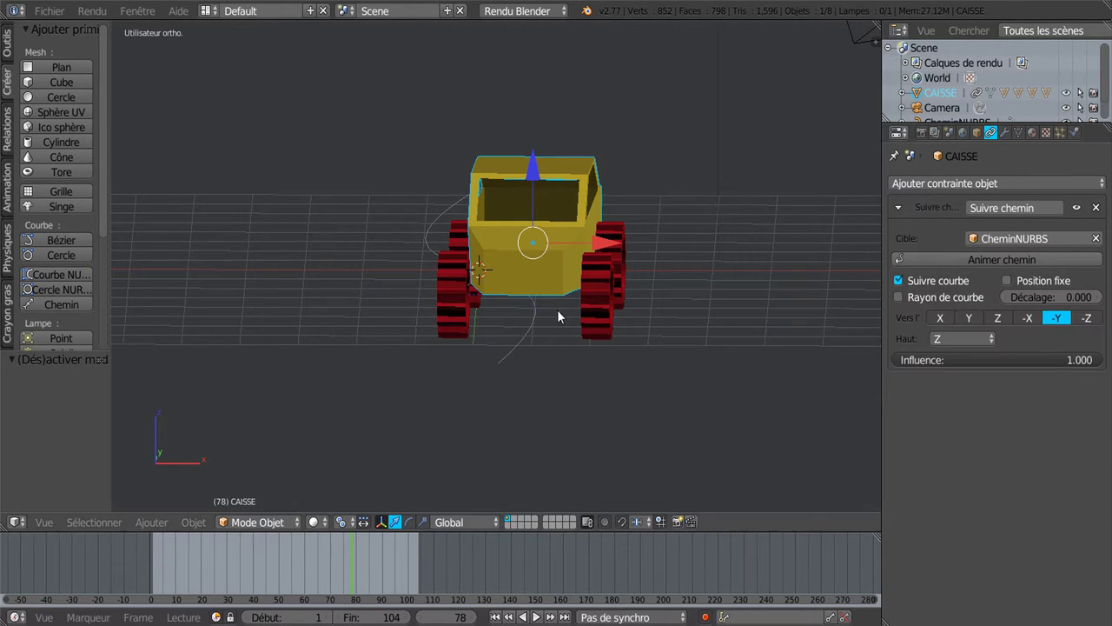
# Step: Tick Limit Y again on wheel 1's Limit Rotation constraint and reselect CAISSE
pyautogui.rightClick(598, 297)
pyautogui.click(965, 238)
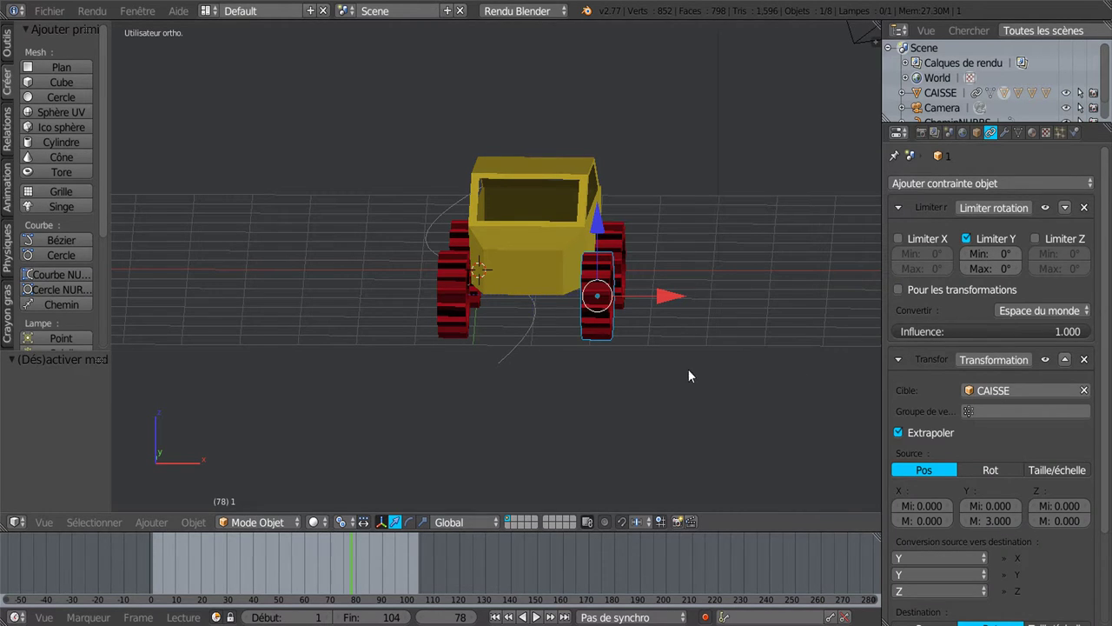
pyautogui.rightClick(546, 171)
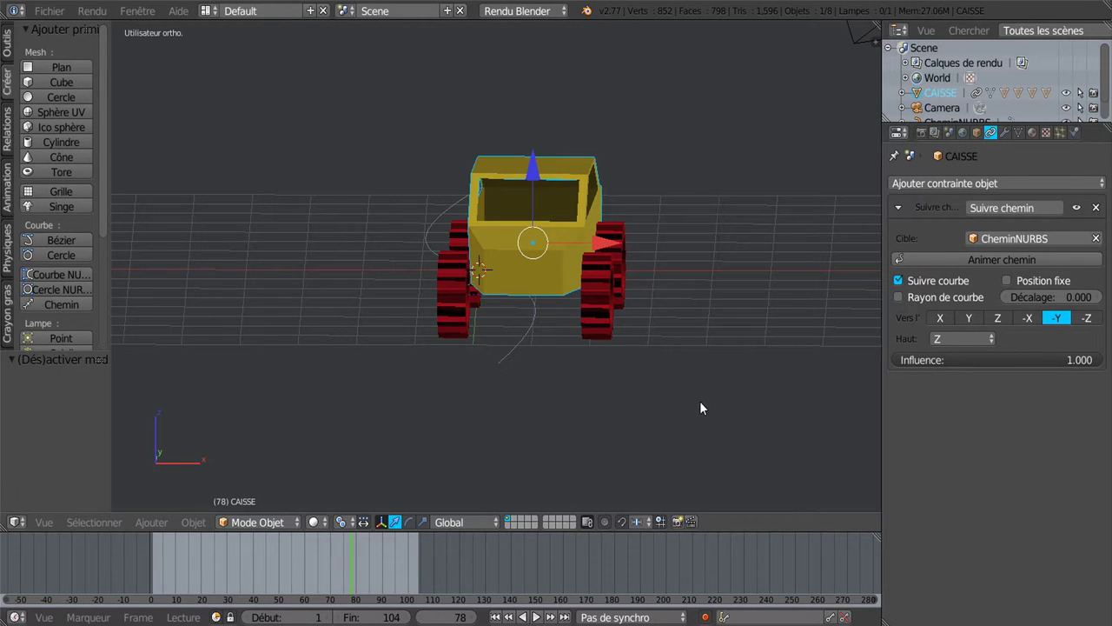
# Step: Rotate the car body about global Y, widen the viewport, and orbit to an elevated view
pyautogui.press('r')
pyautogui.press('y')
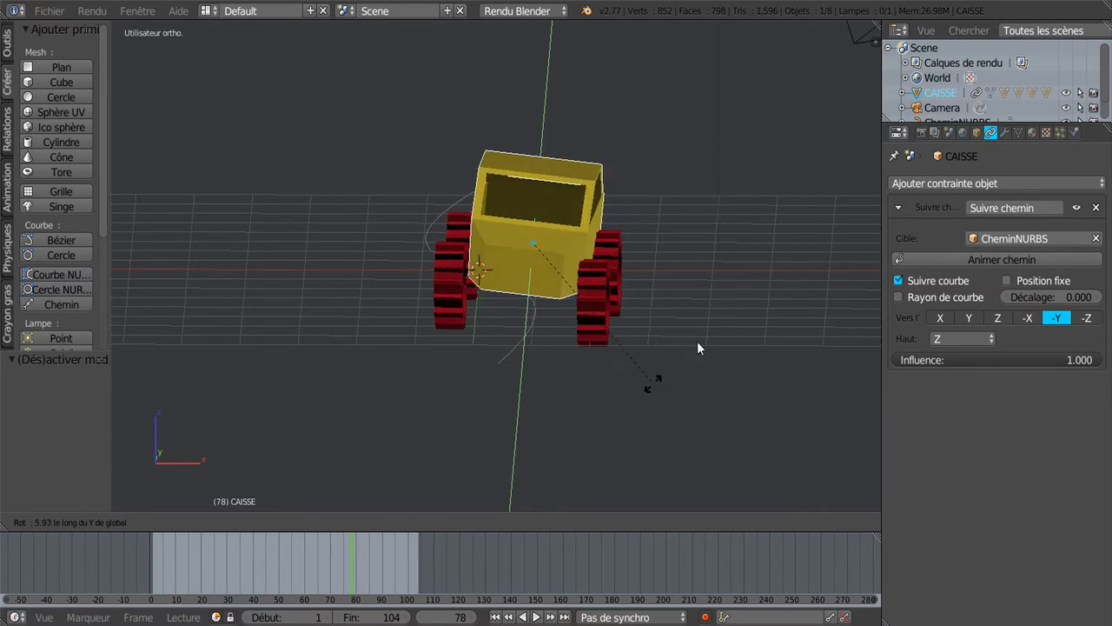
pyautogui.click(681, 359)
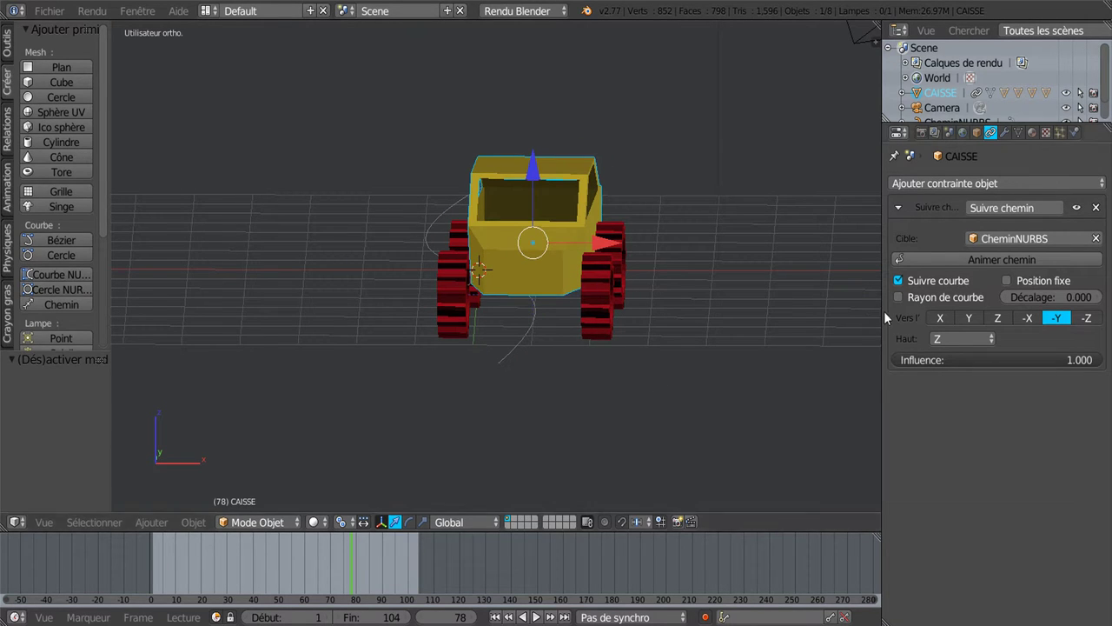
pyautogui.moveTo(883, 312); pyautogui.dragTo(968, 306)
pyautogui.moveTo(950, 307); pyautogui.dragTo(735, 370, button='middle')
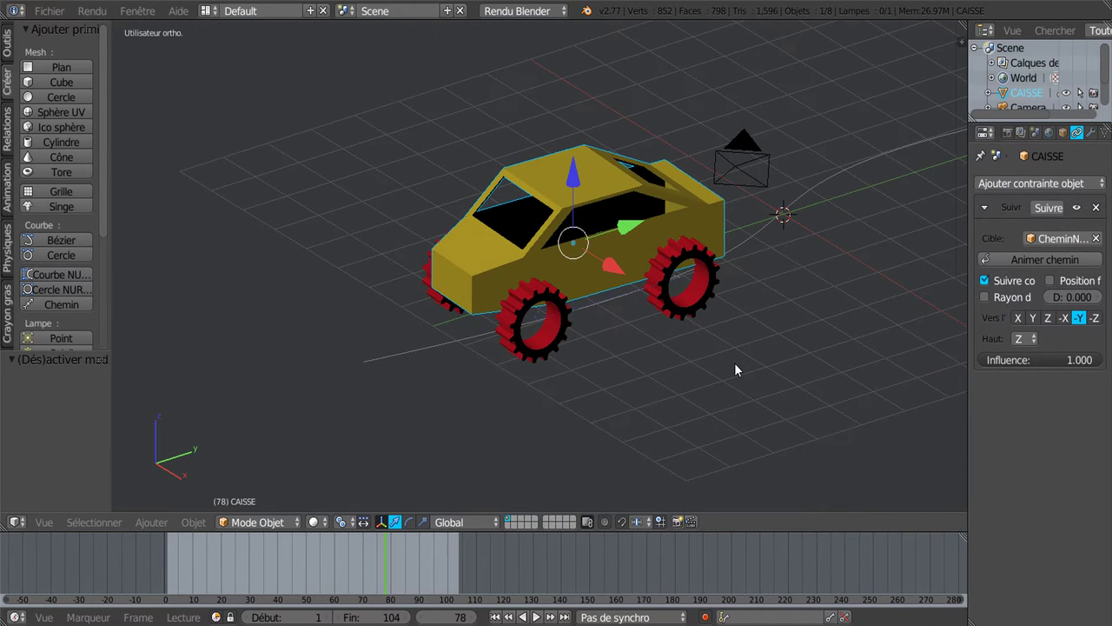
# Step: Switch to top view and rewind the animation to frame 0
pyautogui.press('KP_7')
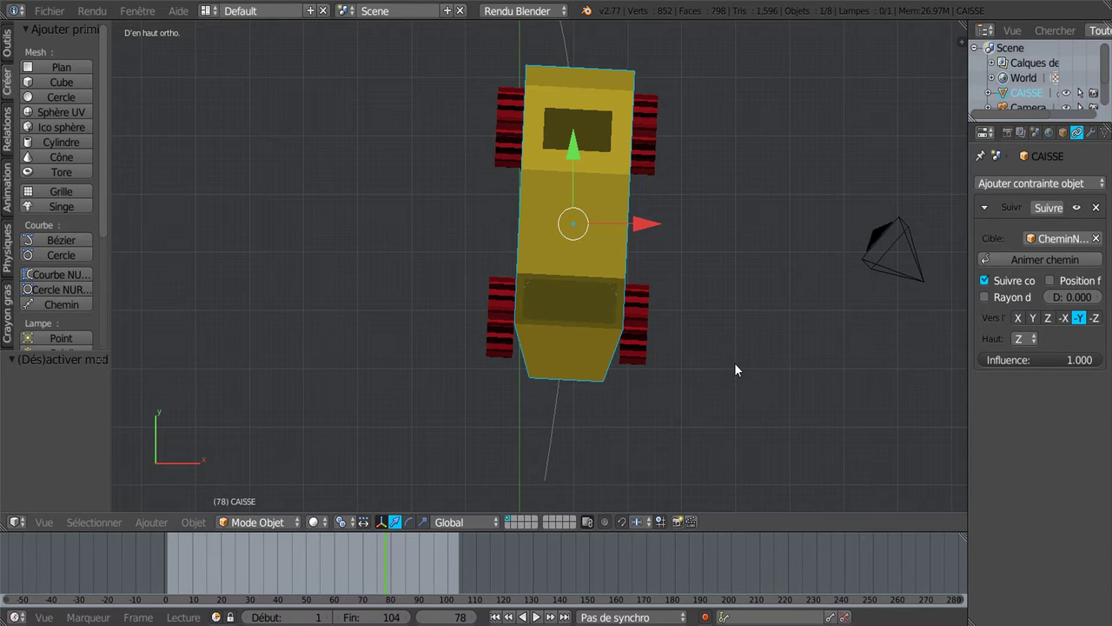
pyautogui.scroll(-1, 735, 364)
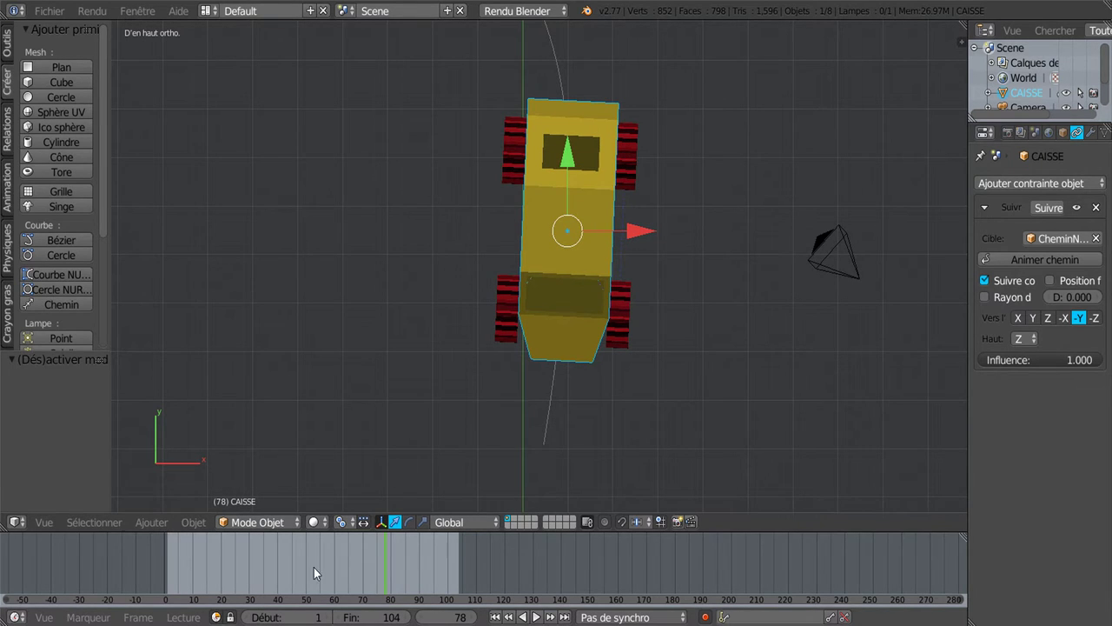
pyautogui.moveTo(380, 554)
pyautogui.mouseDown()
pyautogui.moveTo(196, 572)
pyautogui.moveTo(174, 542)
pyautogui.mouseUp()
pyautogui.keyDown('shift'); pyautogui.scroll(3, 564, 215); pyautogui.keyUp('shift')
pyautogui.keyDown('shift'); pyautogui.scroll(3, 650, 317); pyautogui.keyUp('shift')
pyautogui.keyDown('shift'); pyautogui.scroll(1, 624, 262); pyautogui.keyUp('shift')
pyautogui.keyDown('shift'); pyautogui.scroll(3, 600, 294); pyautogui.keyUp('shift')
pyautogui.scroll(2, 601, 300)
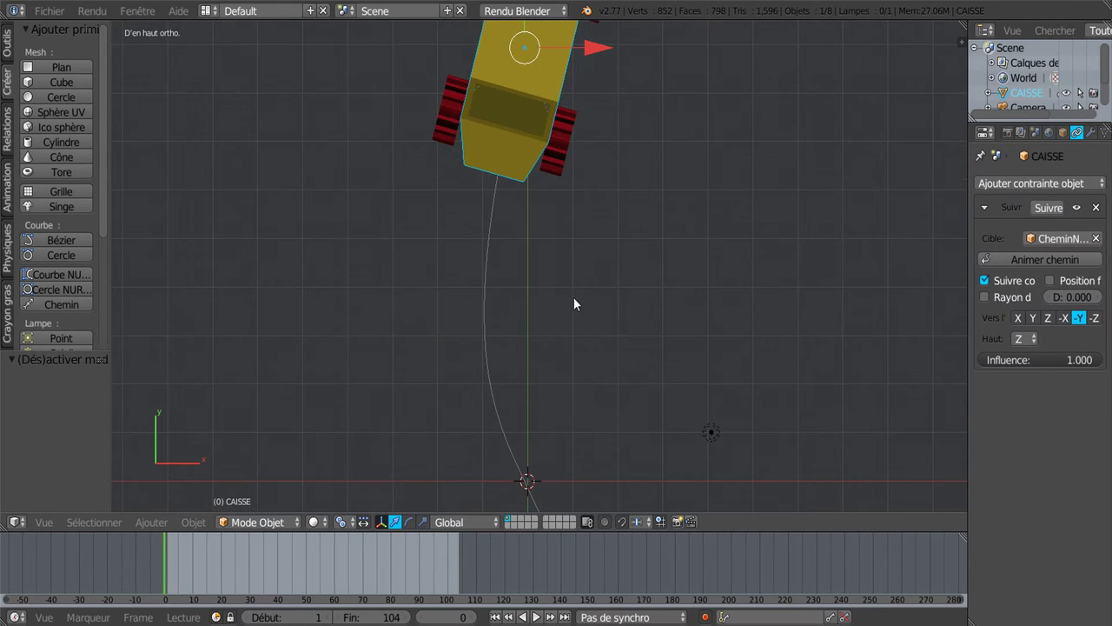
pyautogui.keyDown('shift'); pyautogui.scroll(3, 573, 301); pyautogui.keyUp('shift')
pyautogui.keyDown('shift'); pyautogui.scroll(1, 607, 351); pyautogui.keyUp('shift')
pyautogui.keyDown('shift'); pyautogui.scroll(1, 613, 424); pyautogui.keyUp('shift')
pyautogui.keyDown('shift'); pyautogui.scroll(2, 612, 406); pyautogui.keyUp('shift')
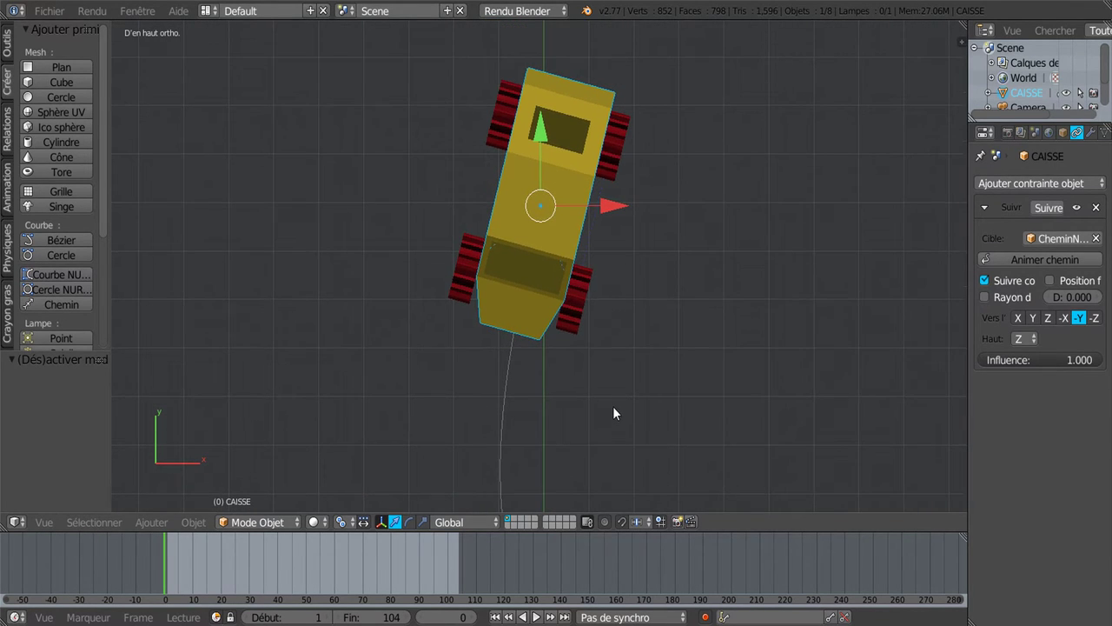
pyautogui.scroll(1, 615, 406)
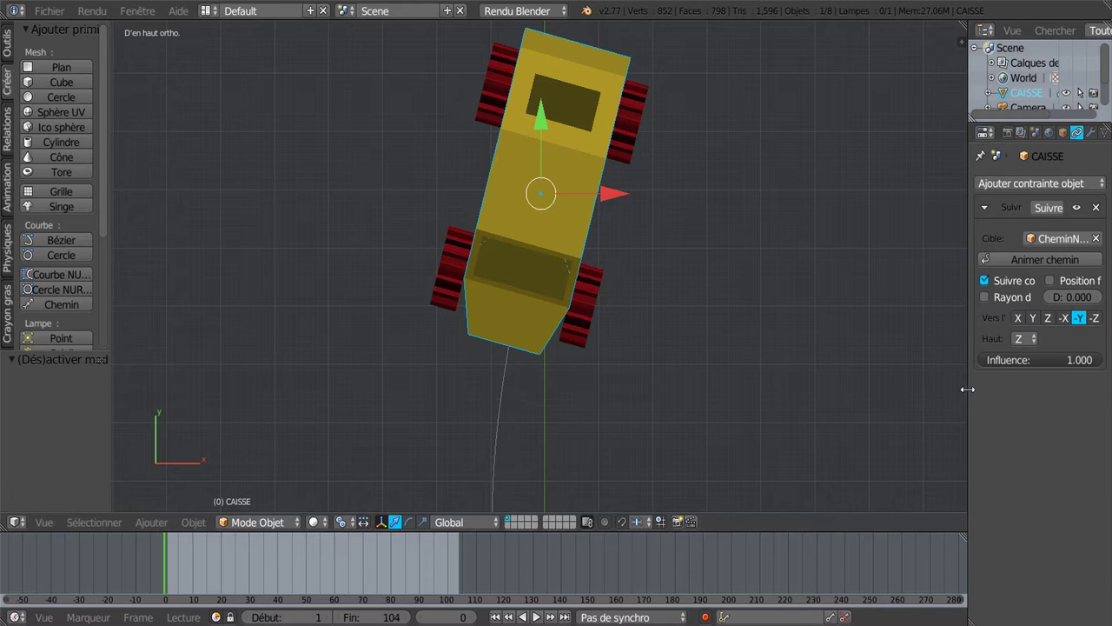
# Step: Widen and recentre the view, enable auto-keying, and select the front right wheel
pyautogui.moveTo(969, 389); pyautogui.dragTo(1060, 385)
pyautogui.scroll(-1, 770, 302)
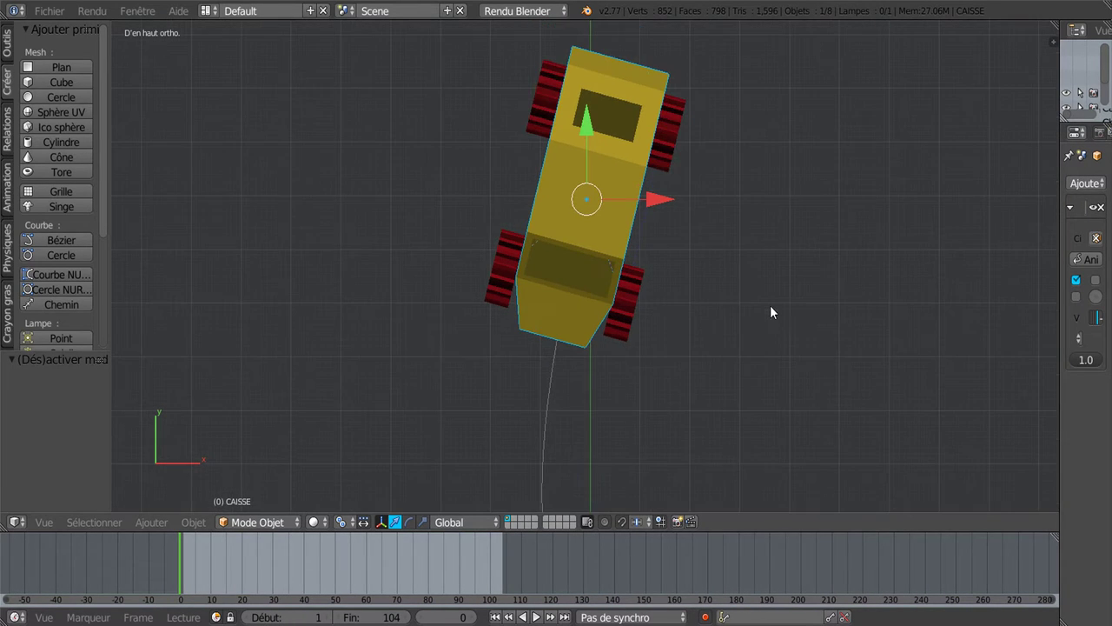
pyautogui.keyDown('shift'); pyautogui.scroll(-3, 660, 288); pyautogui.keyUp('shift')
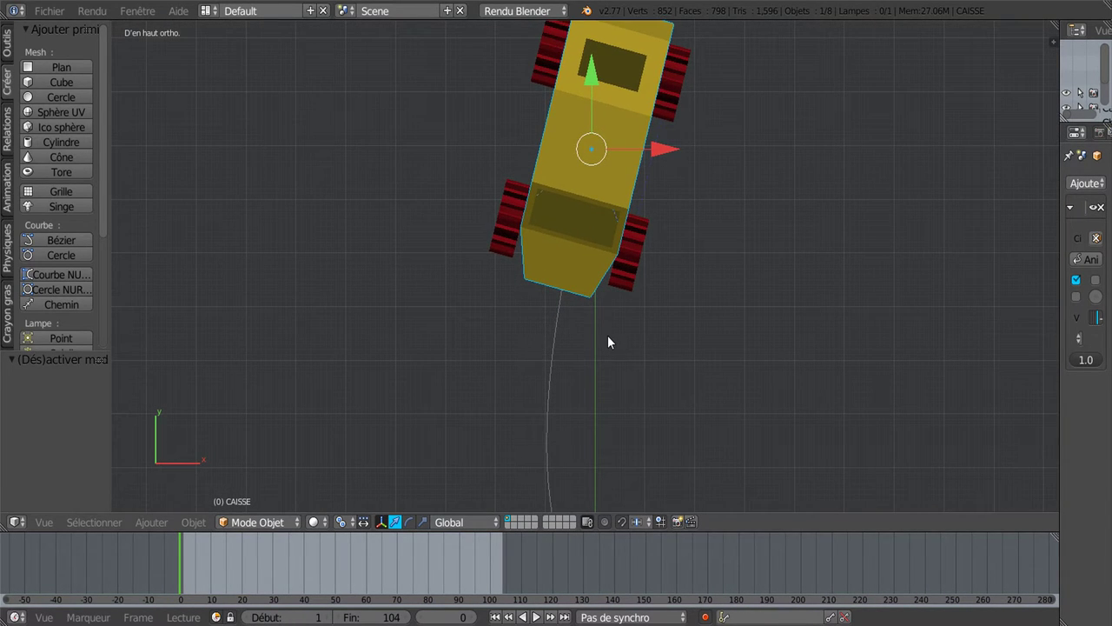
pyautogui.scroll(-1, 608, 341)
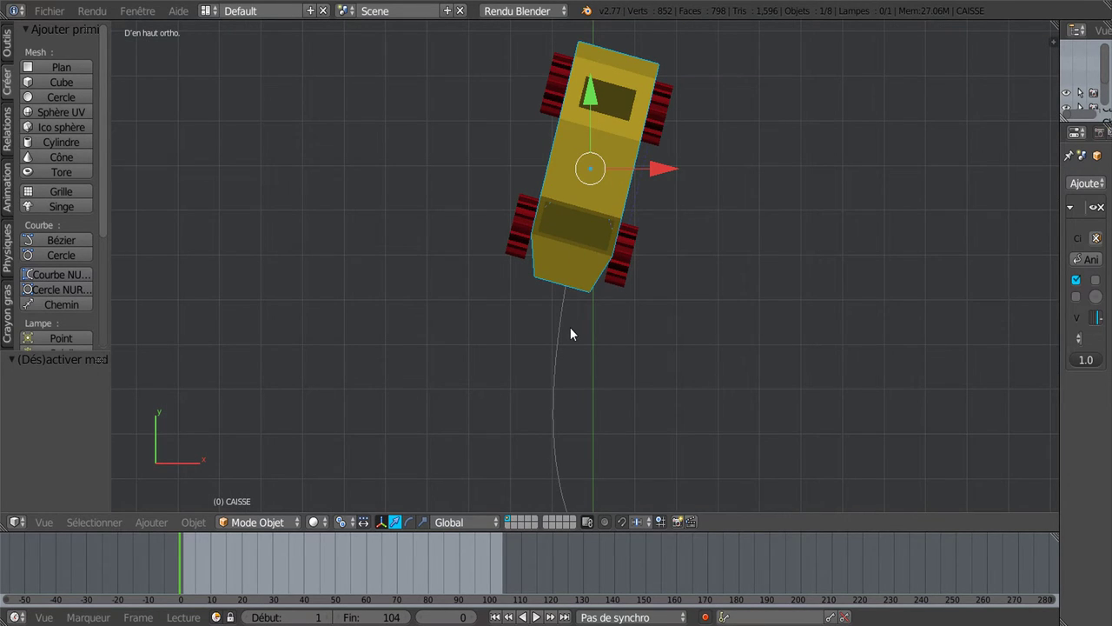
pyautogui.keyDown('shift'); pyautogui.moveTo(590, 354); pyautogui.dragTo(569, 385, button='middle'); pyautogui.keyUp('shift')
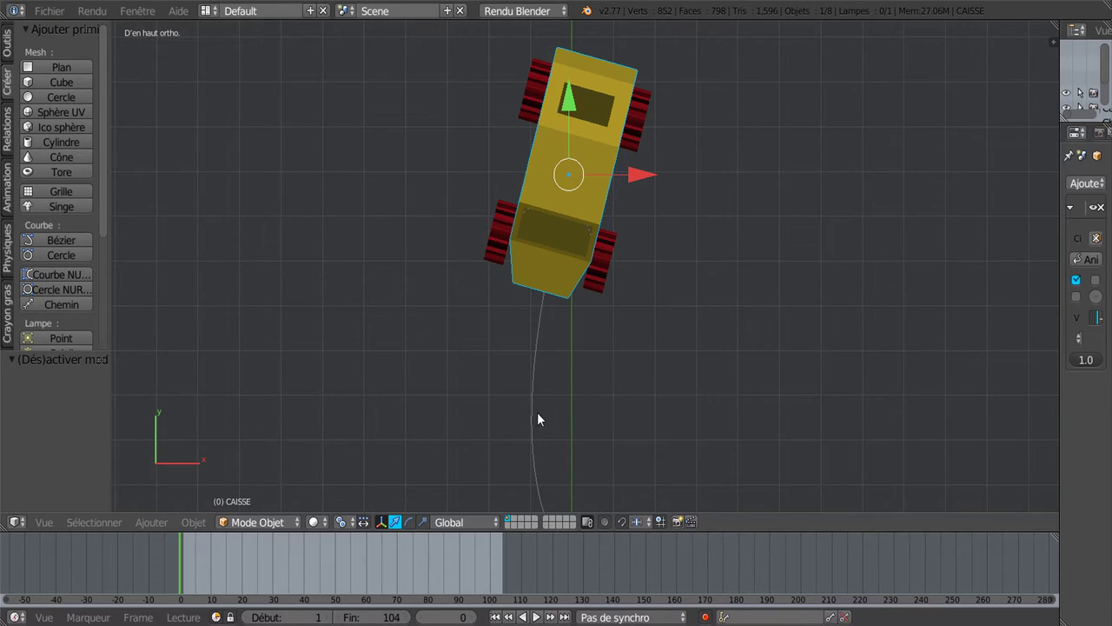
pyautogui.click(704, 617)
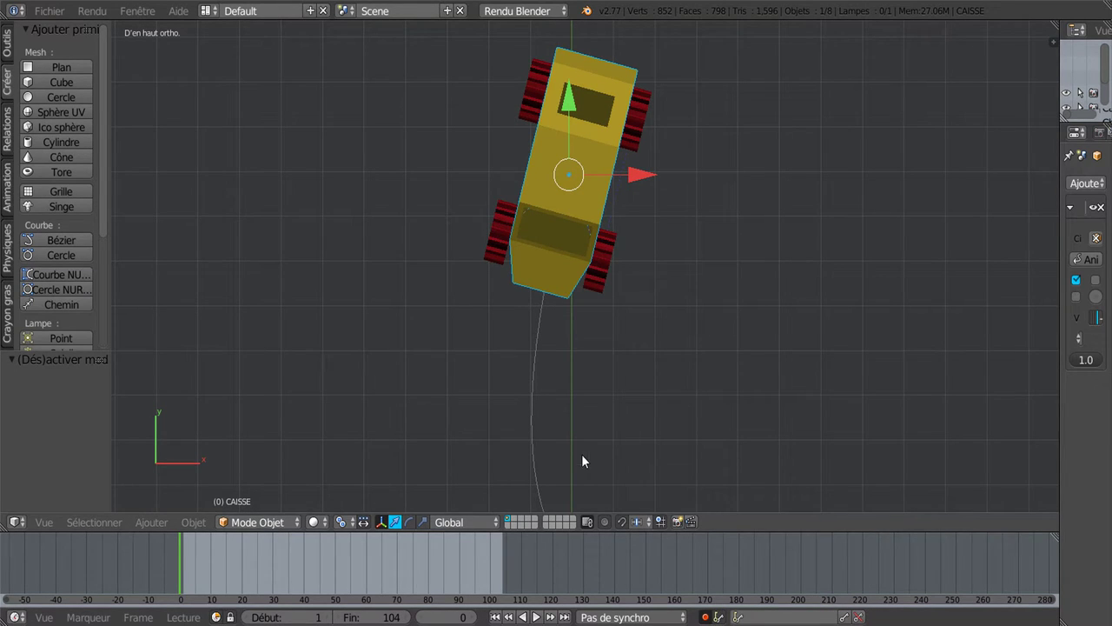
pyautogui.rightClick(598, 289)
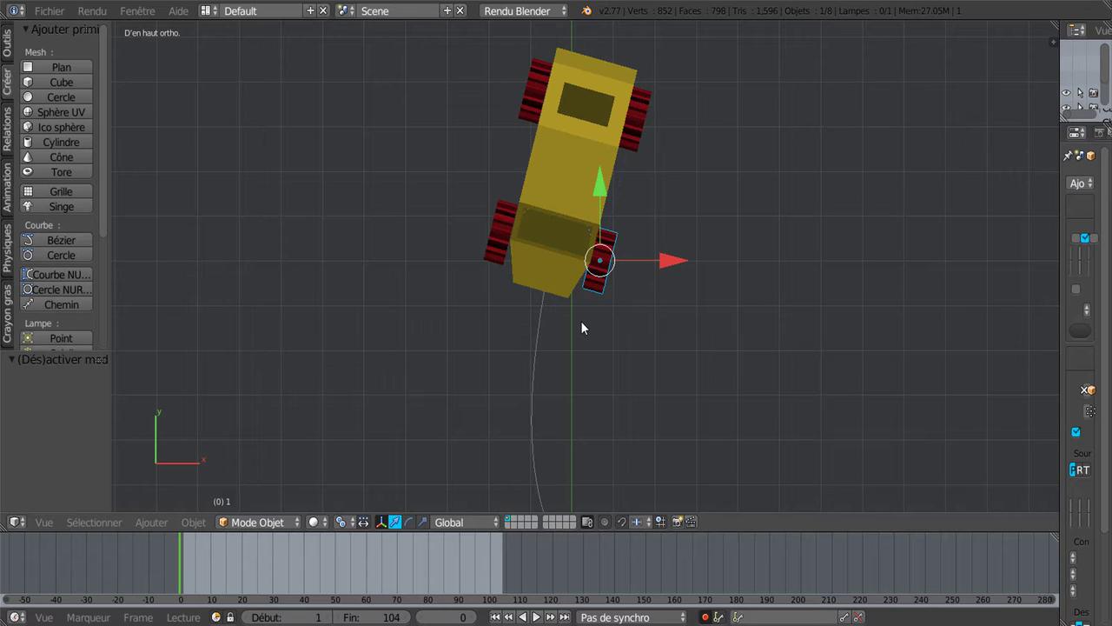
# Step: Key the front right wheel's steering at frames 10 (-41.822°), 18 (-6.85°) and 25 (34.705°)
pyautogui.click(599, 187)
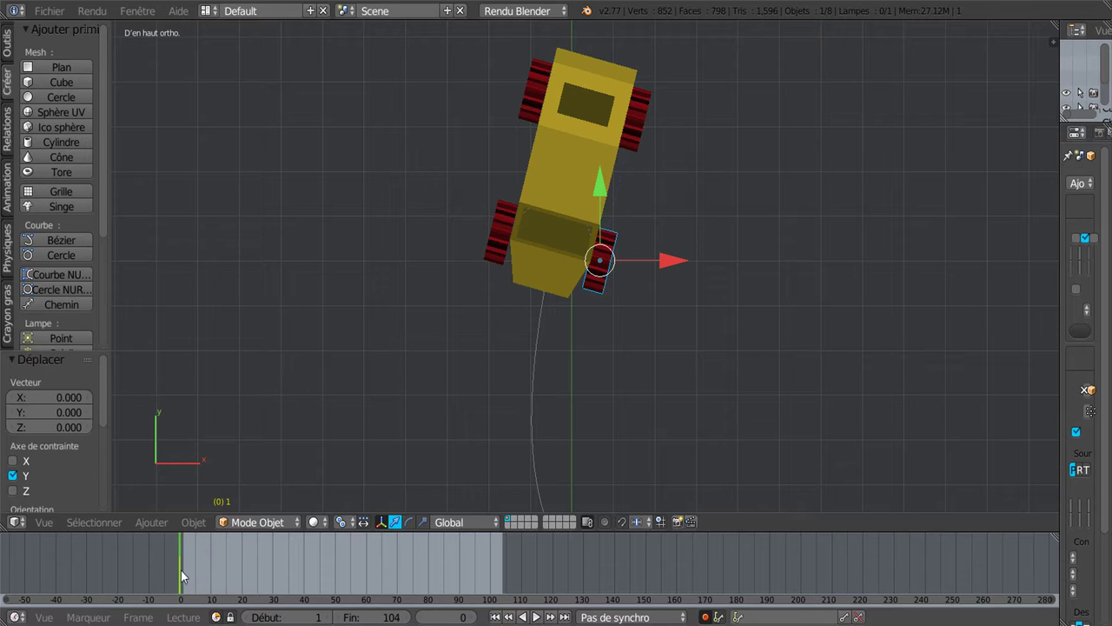
pyautogui.hotkey('alt', 'a')
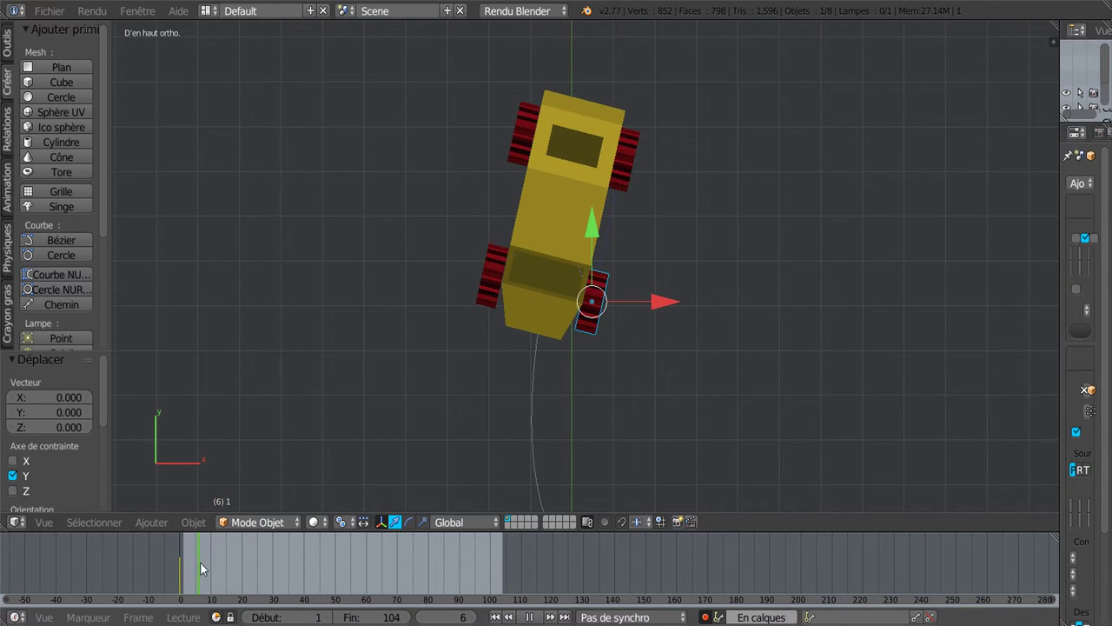
pyautogui.hotkey('alt', 'a')
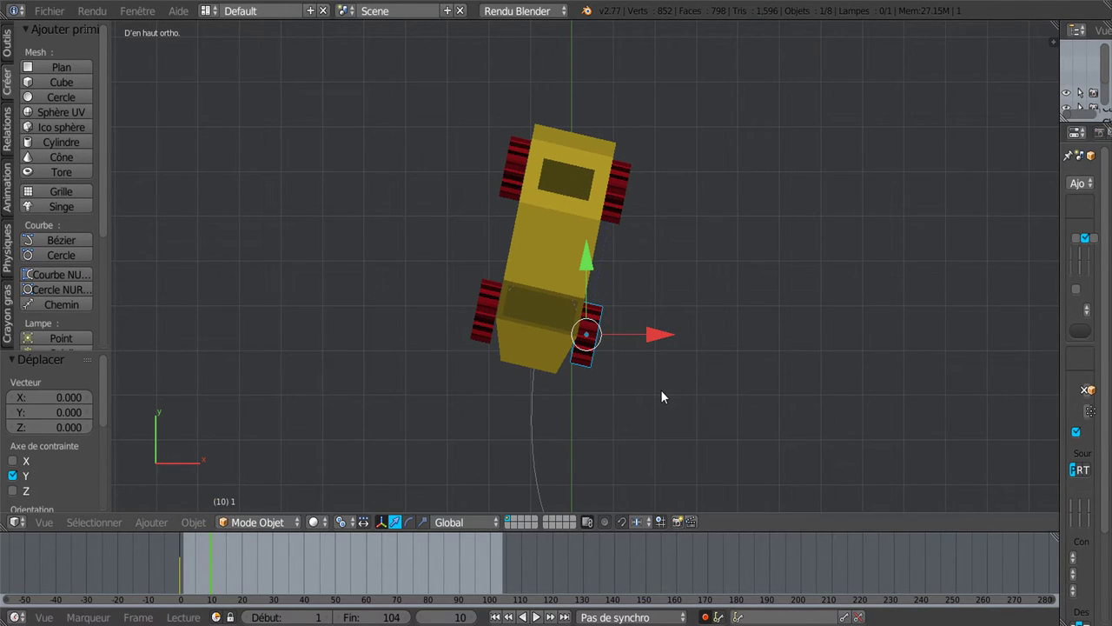
pyautogui.press('r')
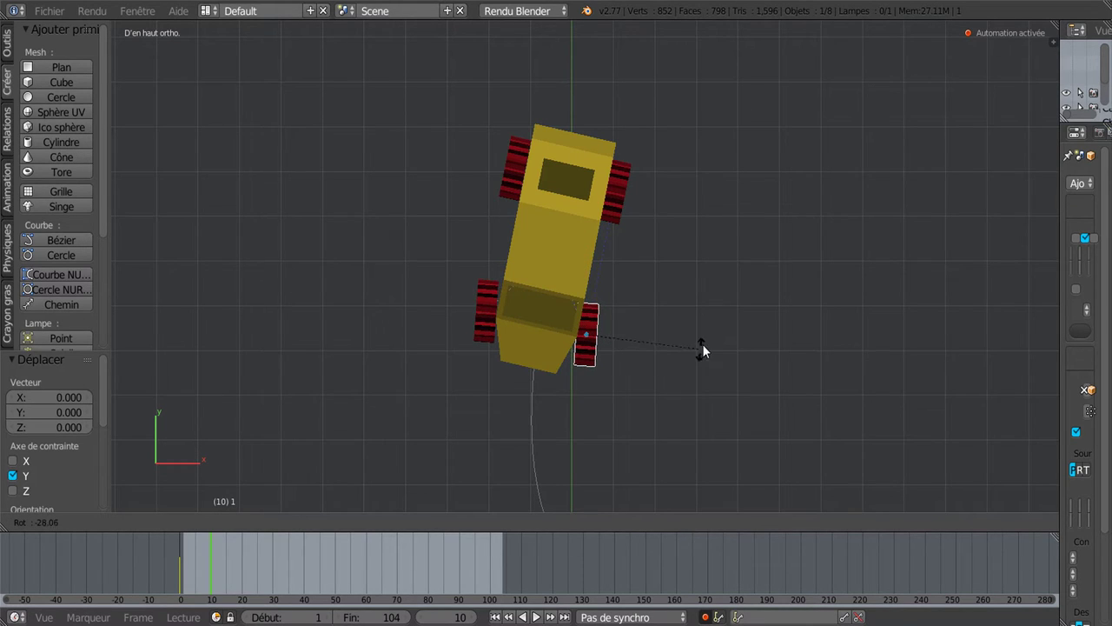
pyautogui.click(718, 313)
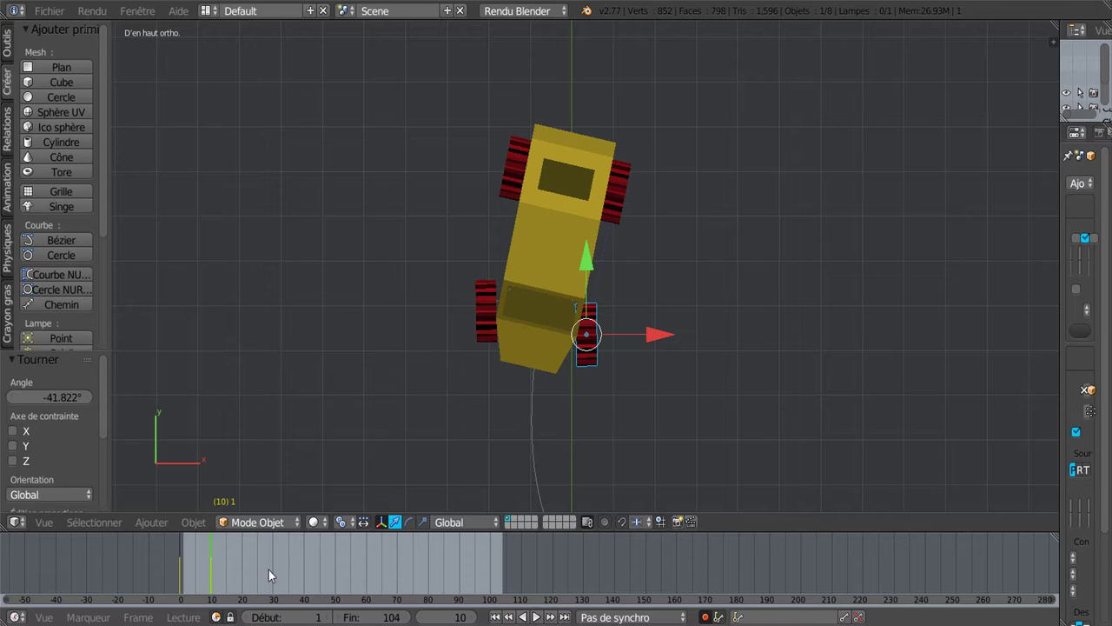
pyautogui.hotkey('alt', 'a')
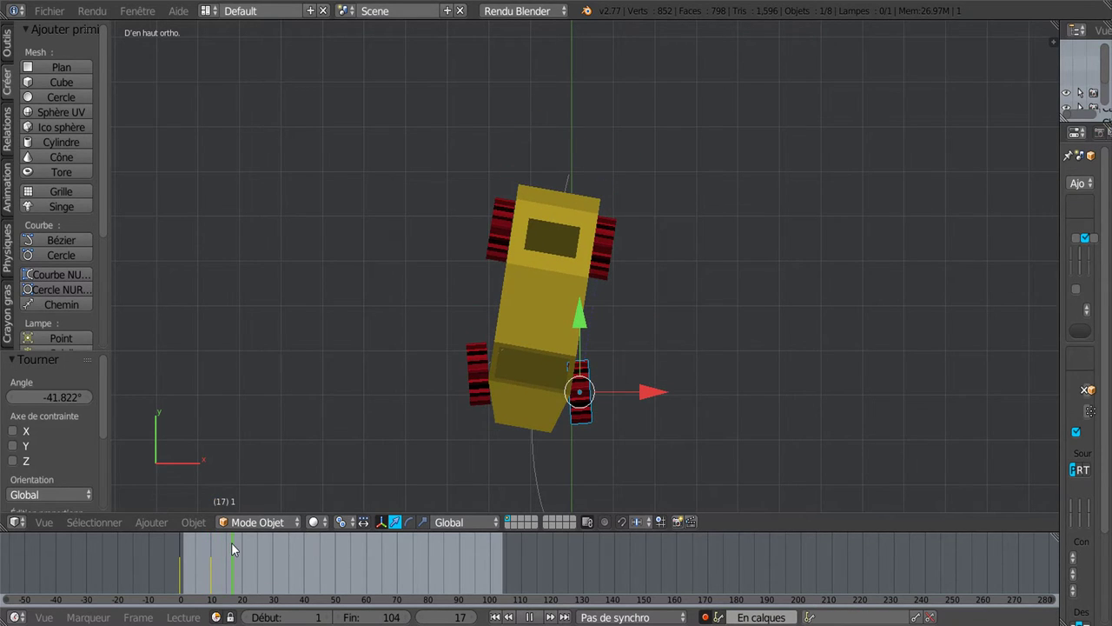
pyautogui.hotkey('alt', 'a')
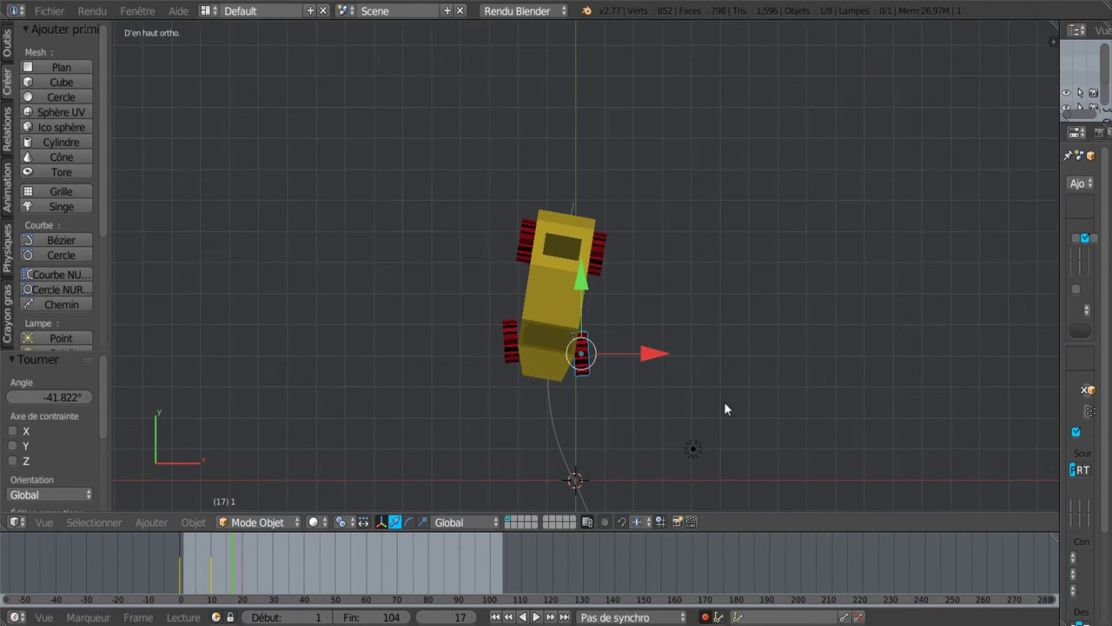
pyautogui.keyDown('shift'); pyautogui.moveTo(731, 414); pyautogui.dragTo(713, 336, button='middle'); pyautogui.keyUp('shift')
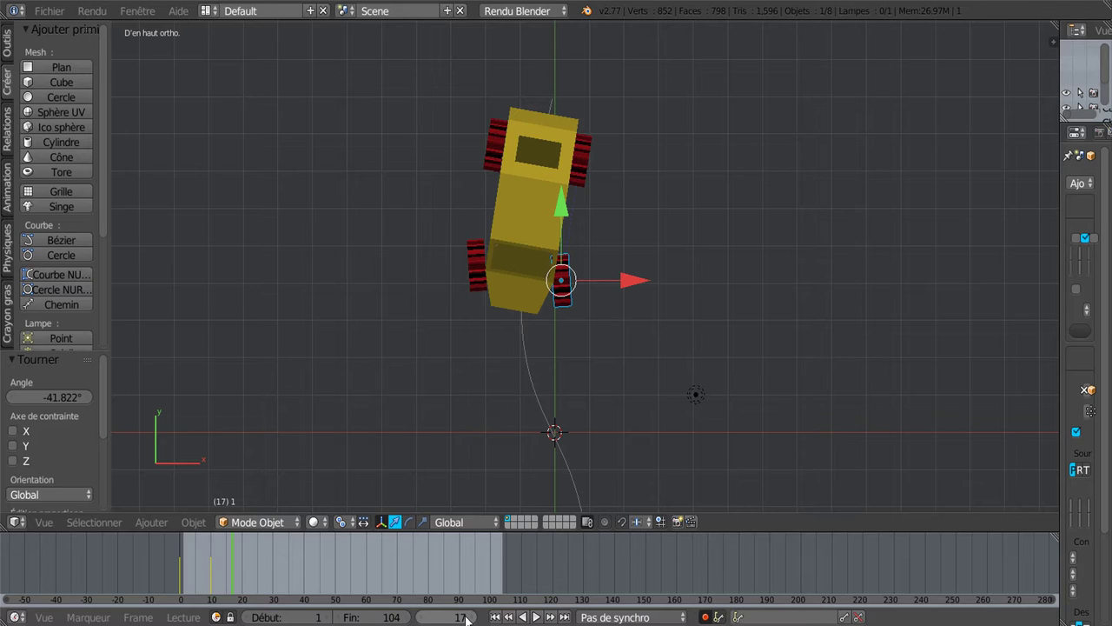
pyautogui.moveTo(468, 619); pyautogui.dragTo(480, 619)
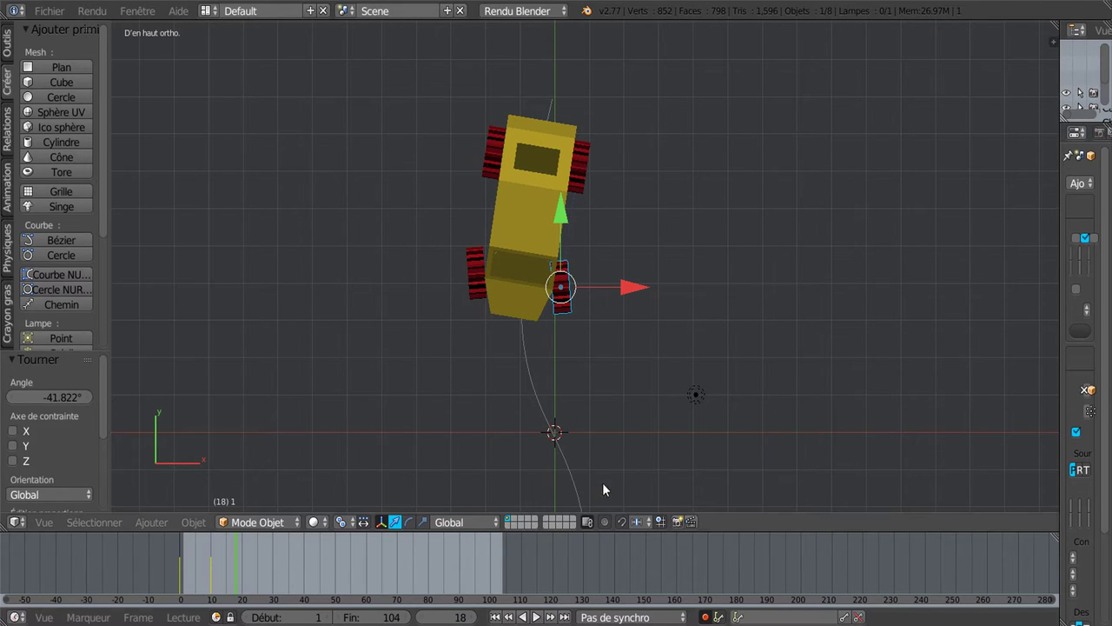
pyautogui.press('r')
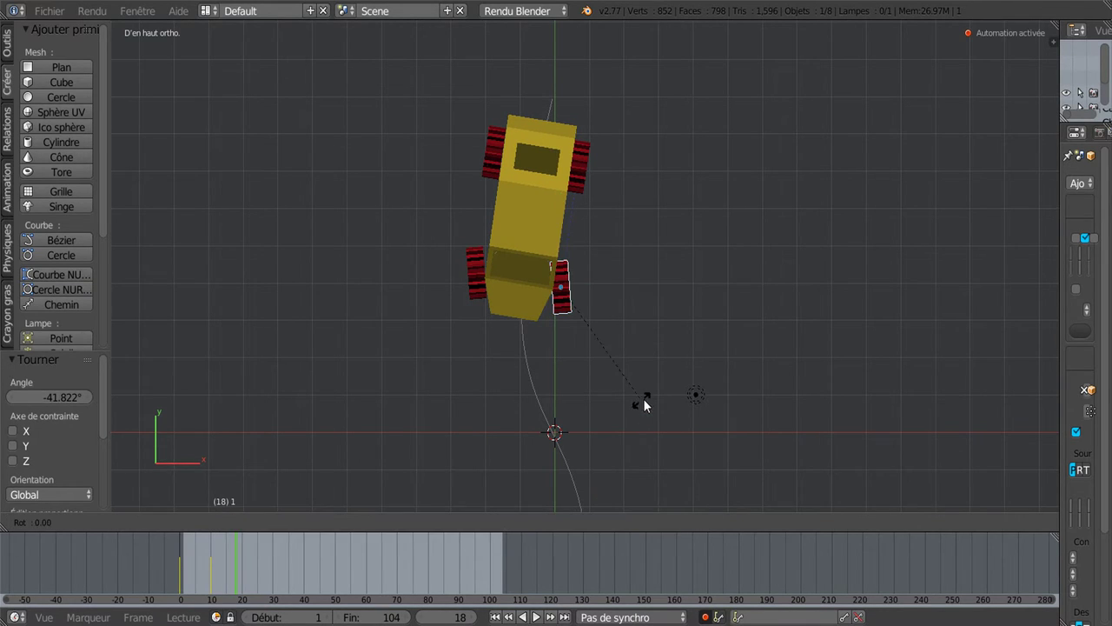
pyautogui.click(641, 406)
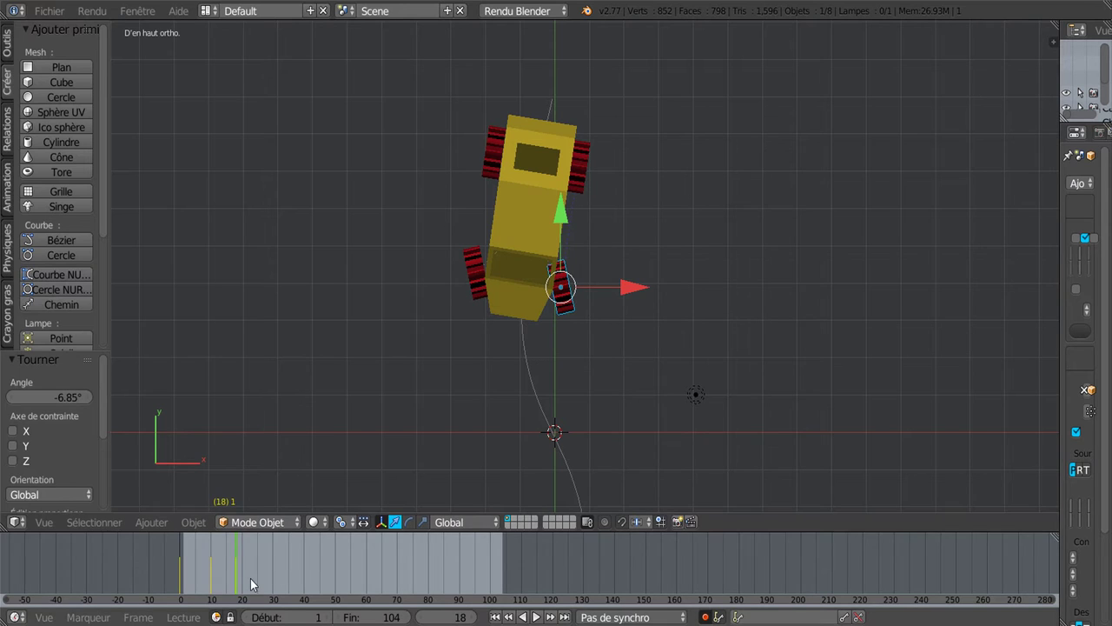
pyautogui.hotkey('alt', 'a')
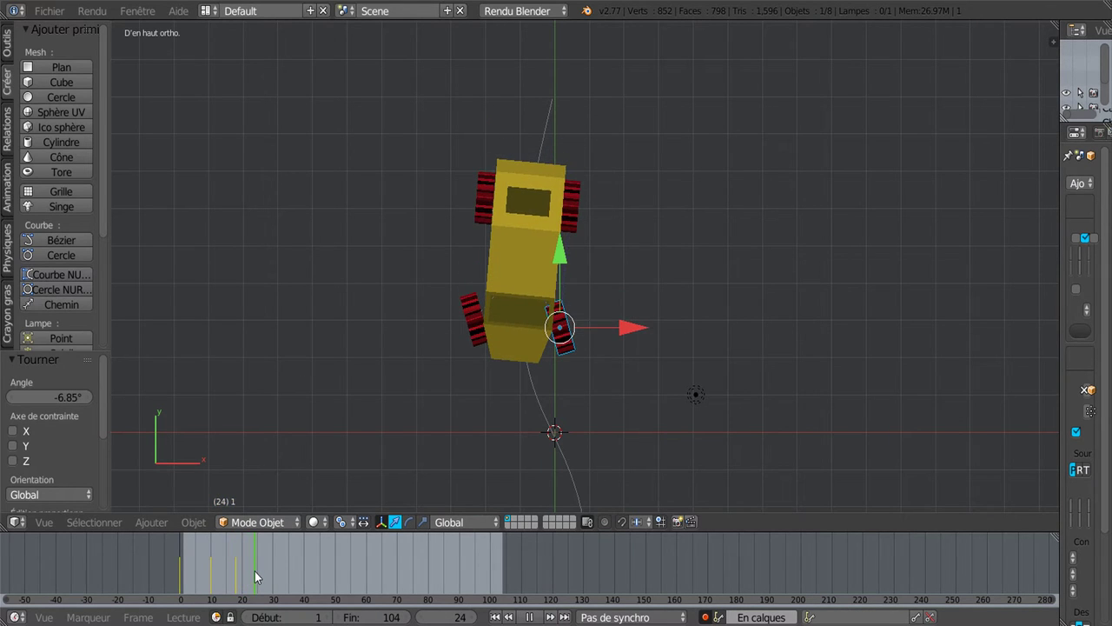
pyautogui.hotkey('alt', 'a')
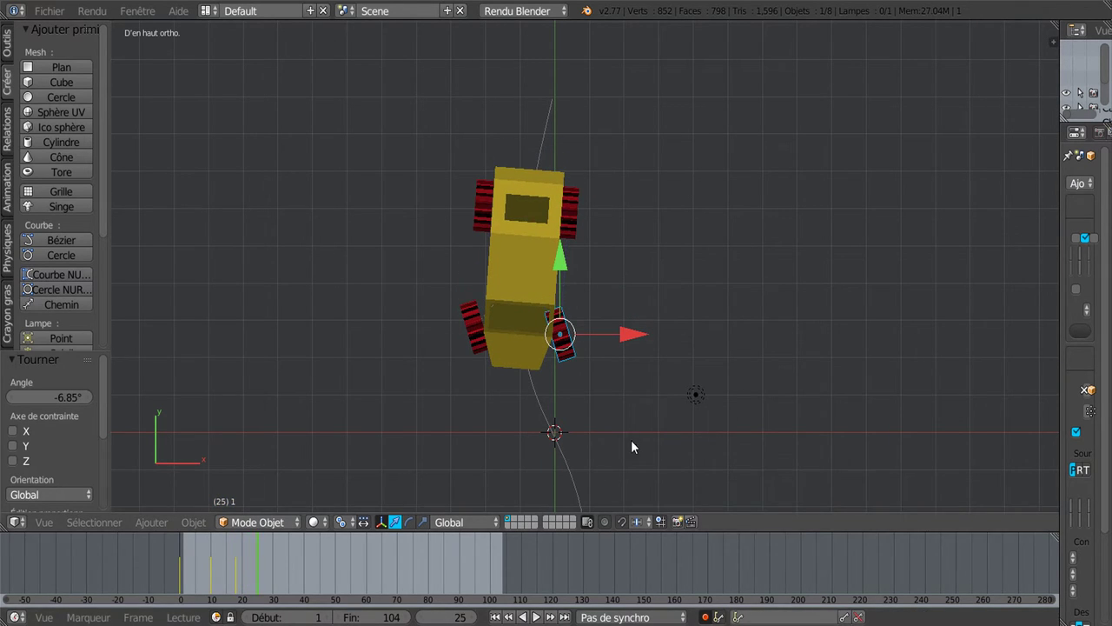
pyautogui.press('r')
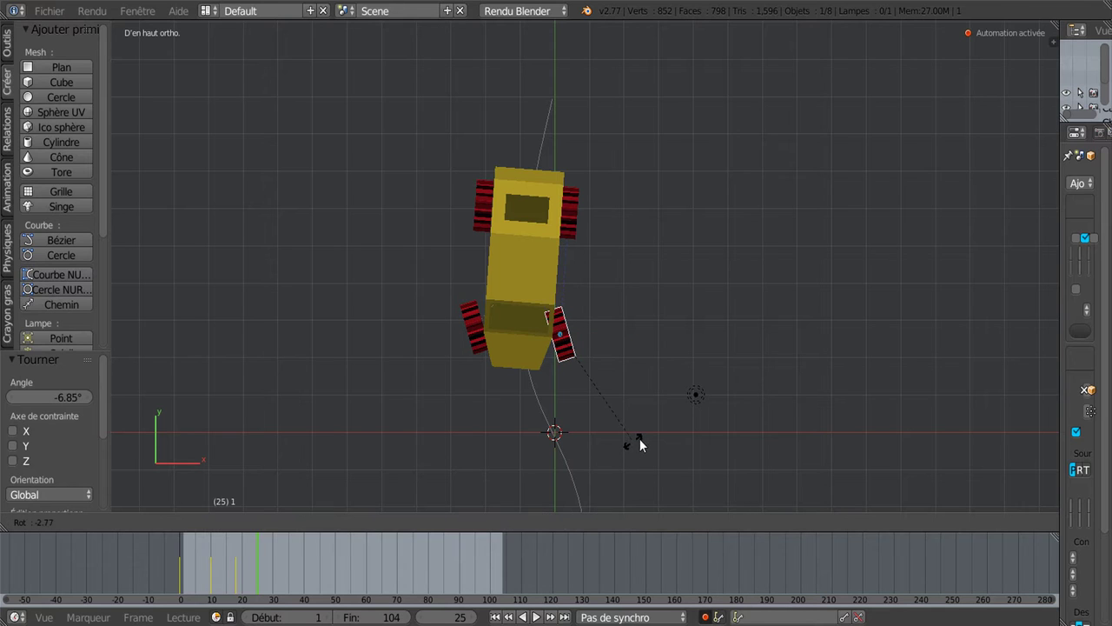
pyautogui.click(559, 464)
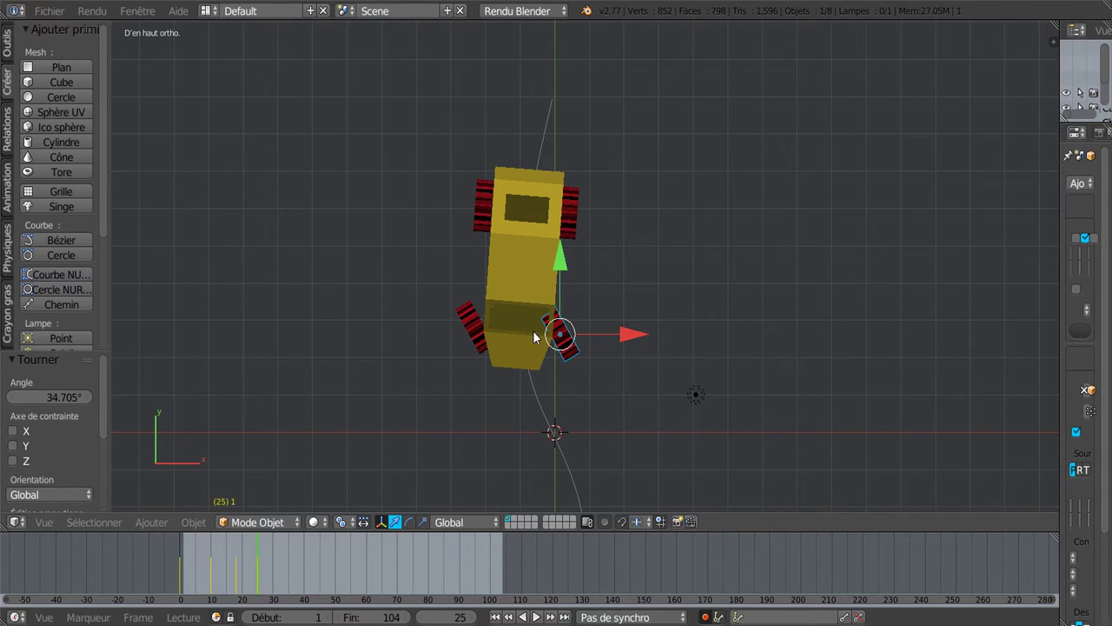
# Step: Key the wheel's steering at frames 31 (-4.249°), 39 (-12.106°) and 47 (1.338°)
pyautogui.hotkey('alt', 'a')
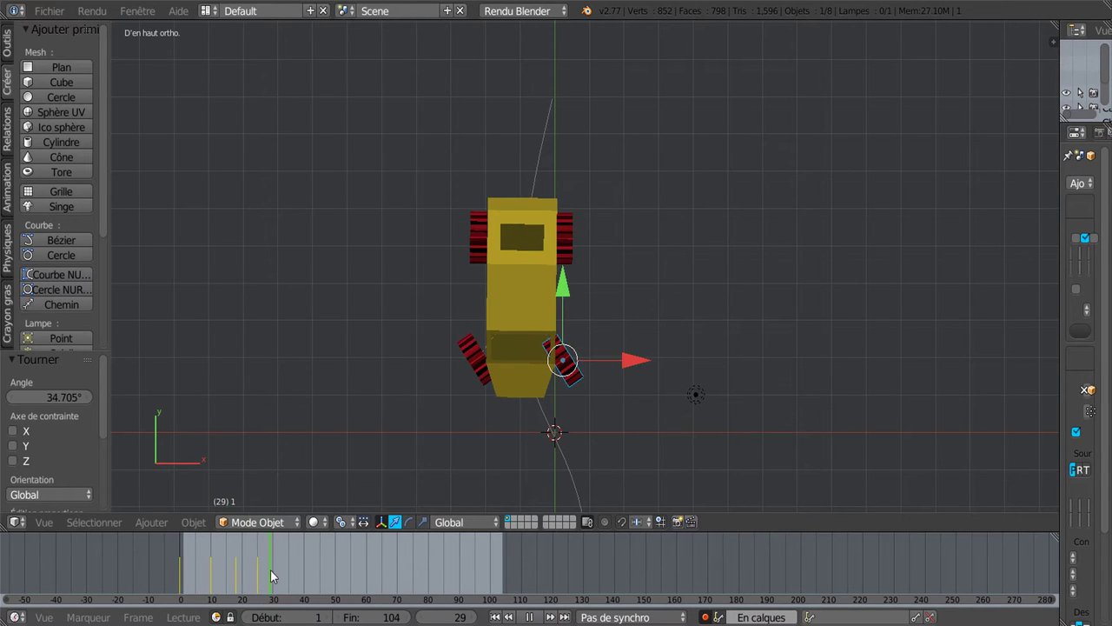
pyautogui.hotkey('alt', 'a')
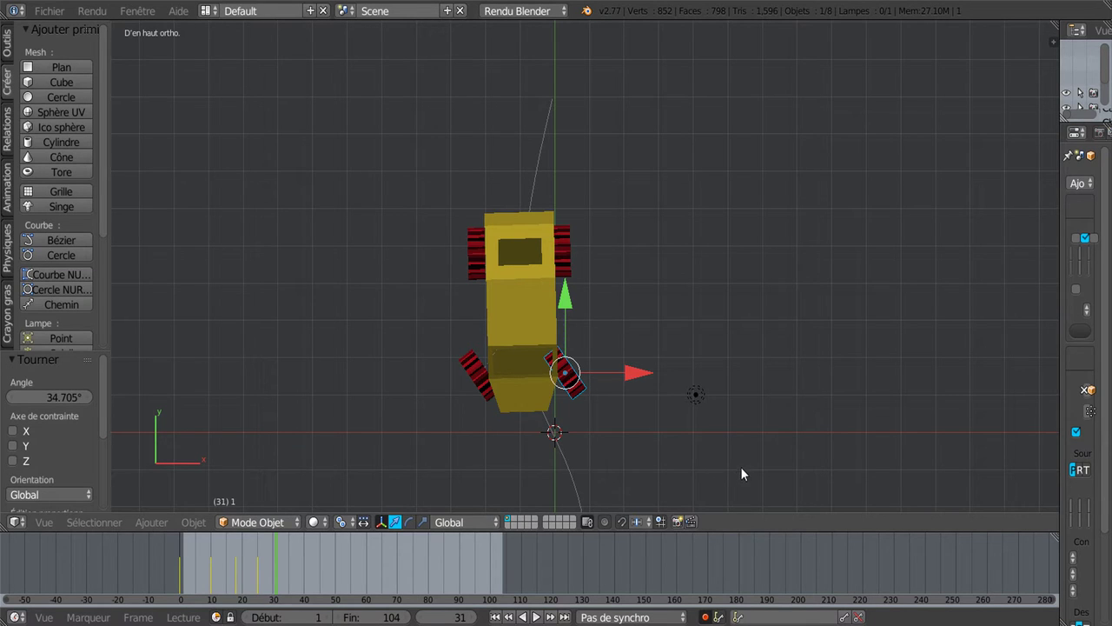
pyautogui.press('r')
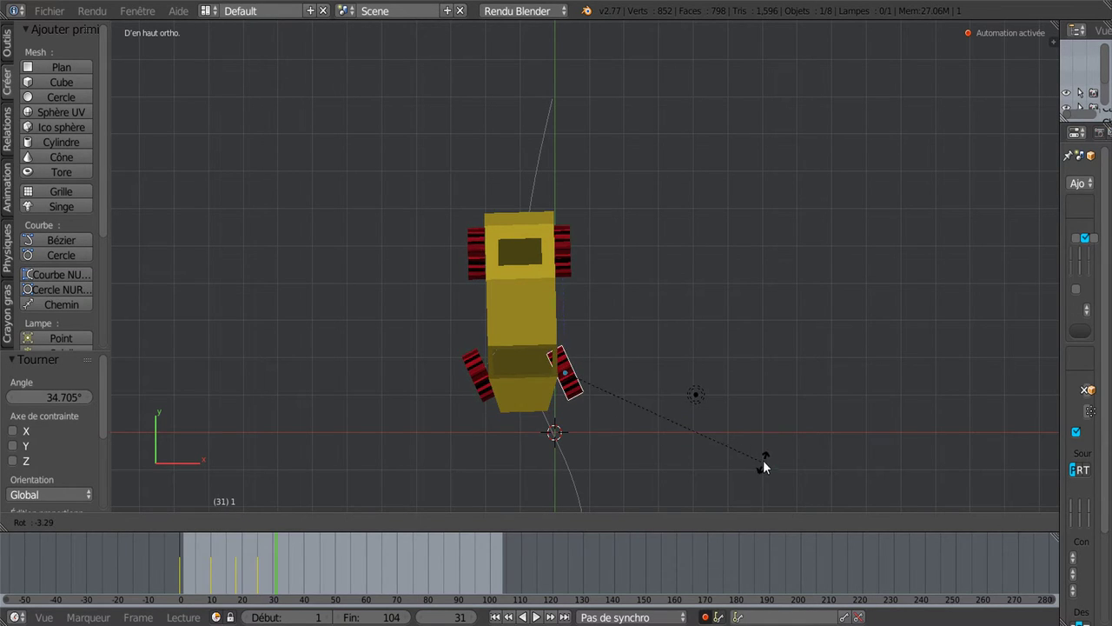
pyautogui.click(766, 463)
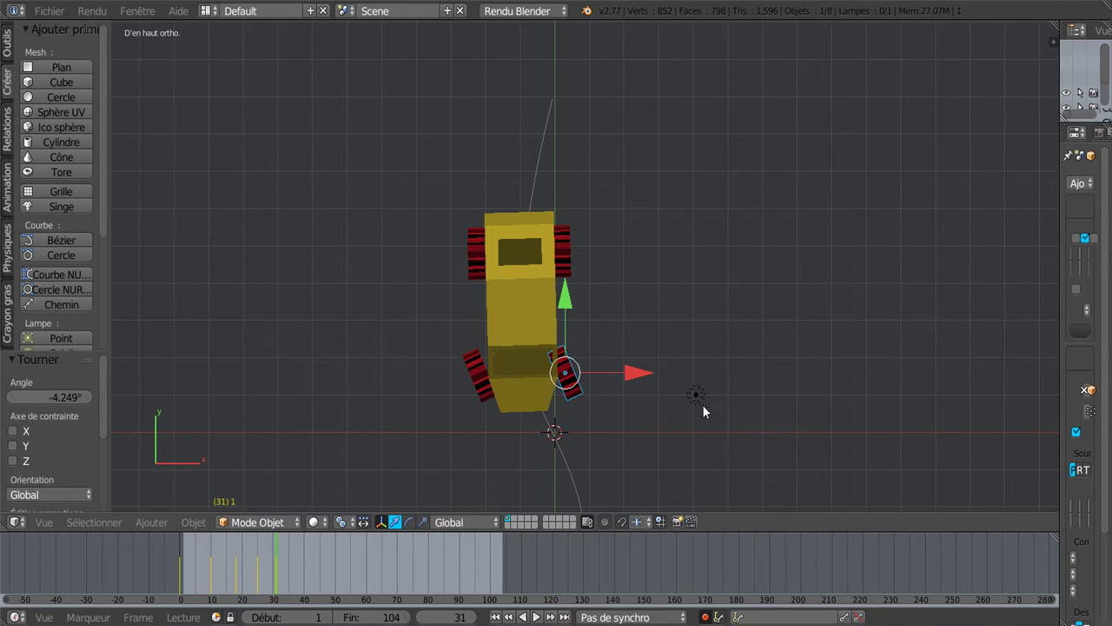
pyautogui.keyDown('shift'); pyautogui.moveTo(670, 452); pyautogui.dragTo(647, 346, button='middle'); pyautogui.keyUp('shift')
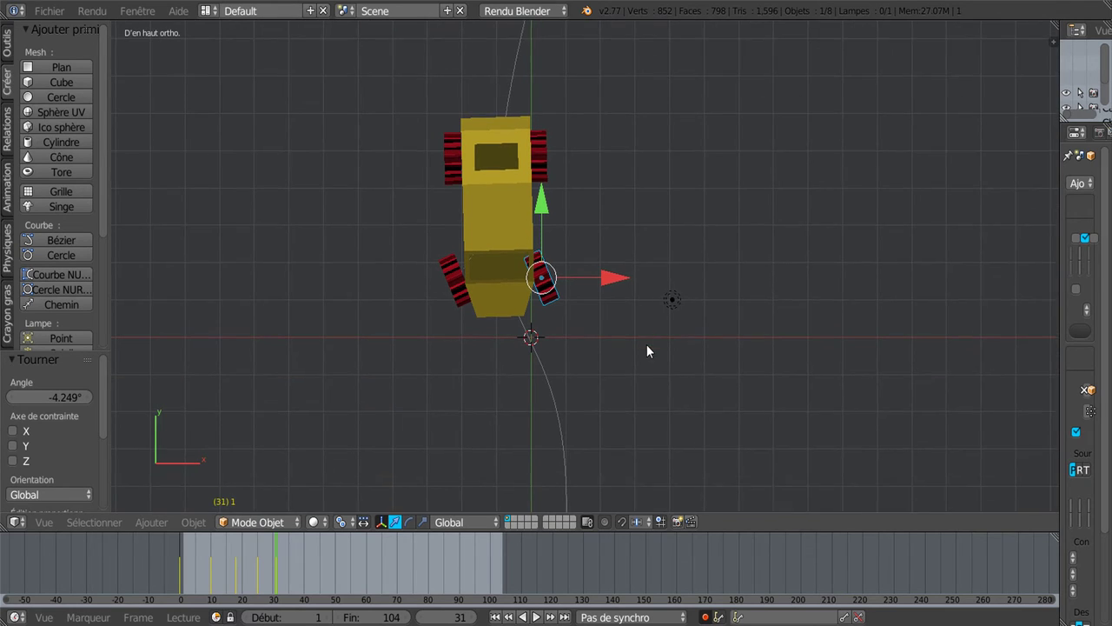
pyautogui.hotkey('alt', 'a')
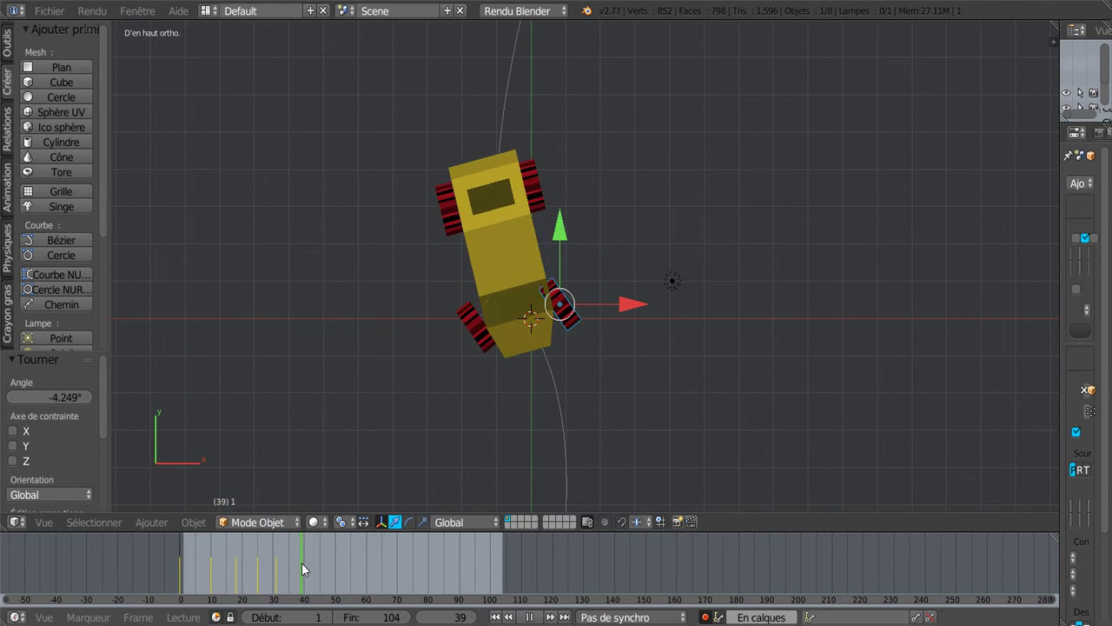
pyautogui.hotkey('alt', 'a')
pyautogui.press('r')
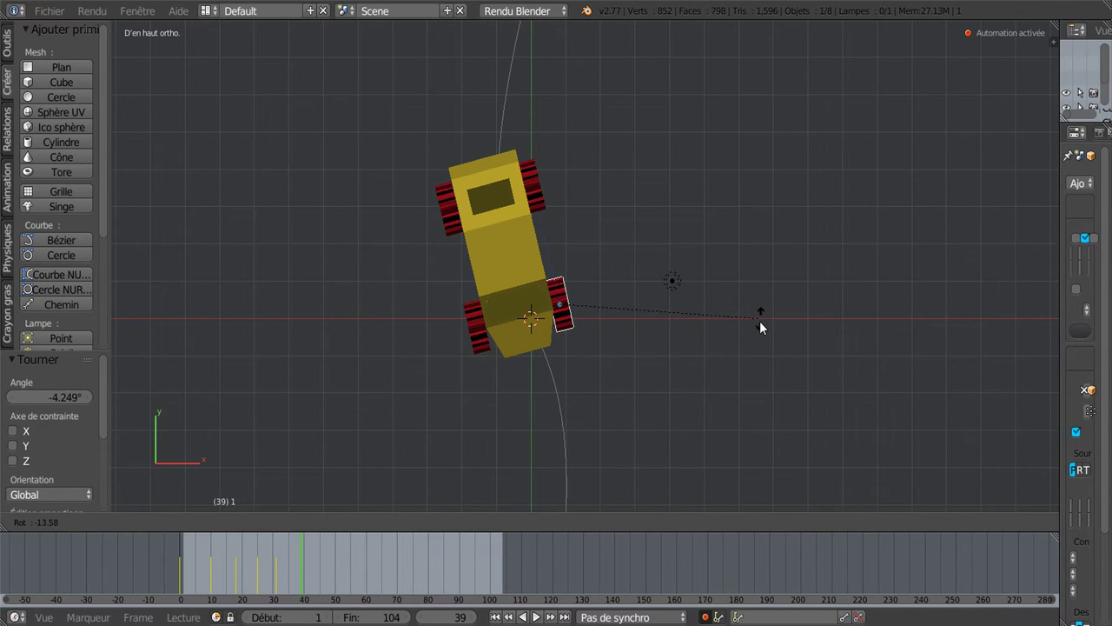
pyautogui.click(757, 323)
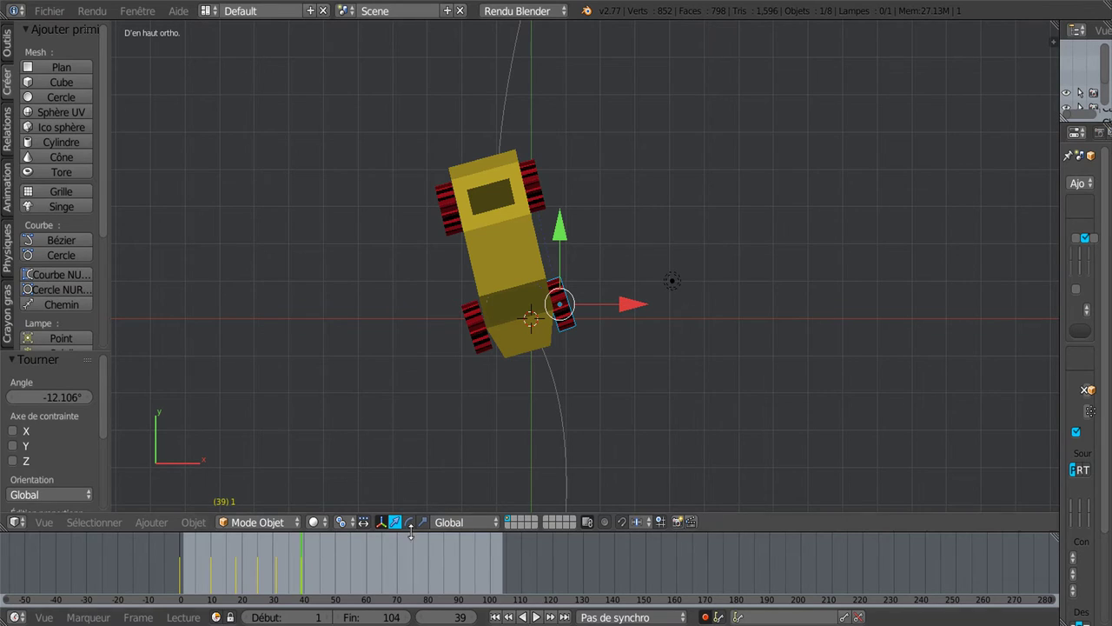
pyautogui.moveTo(314, 567); pyautogui.dragTo(317, 563)
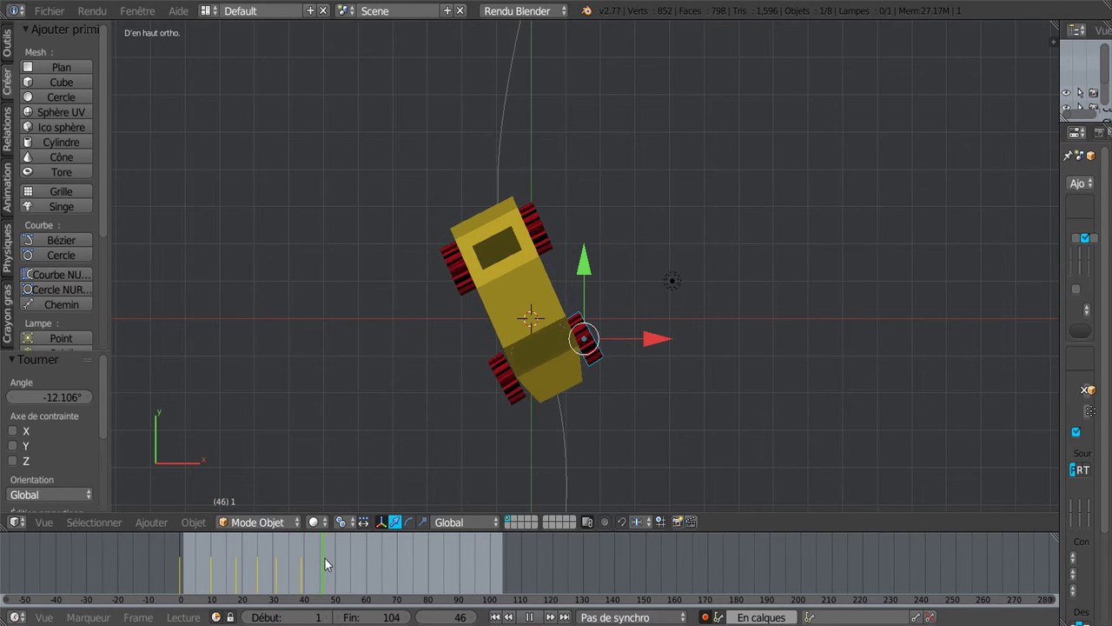
pyautogui.hotkey('alt', 'a')
pyautogui.press('r')
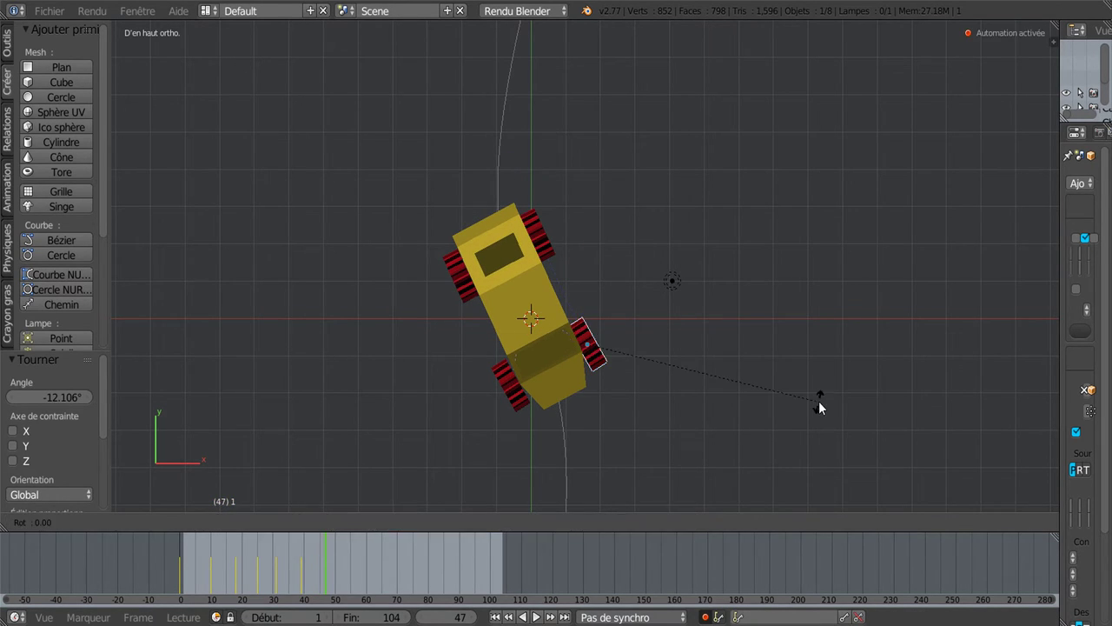
pyautogui.click(822, 409)
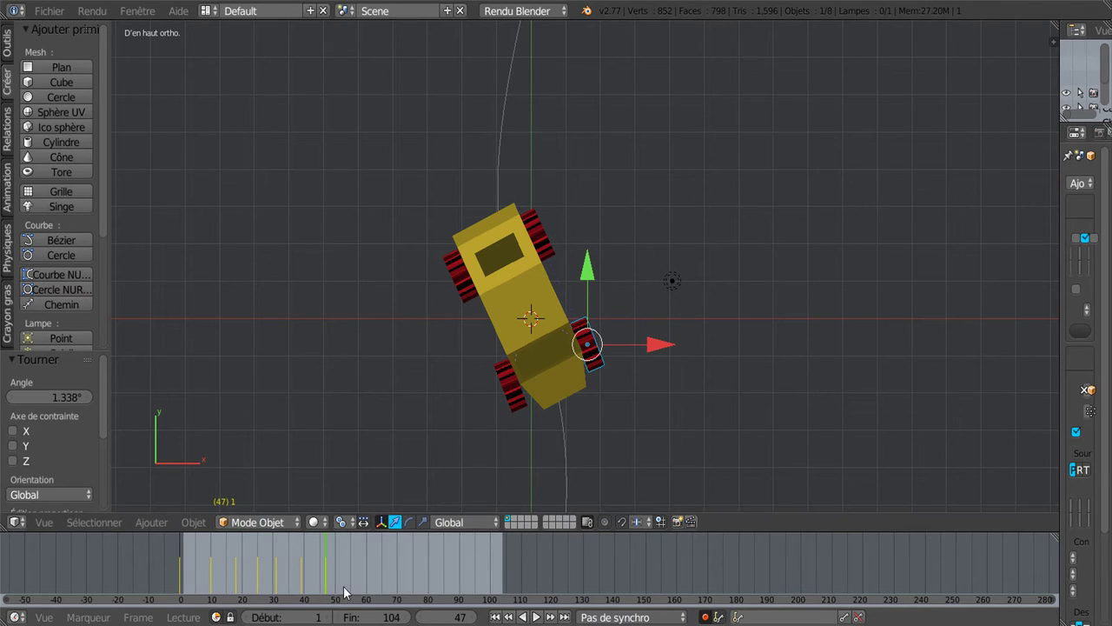
# Step: Rotate the front wheel to record steering keys at frames 55 and 61
pyautogui.moveTo(333, 573); pyautogui.dragTo(351, 567)
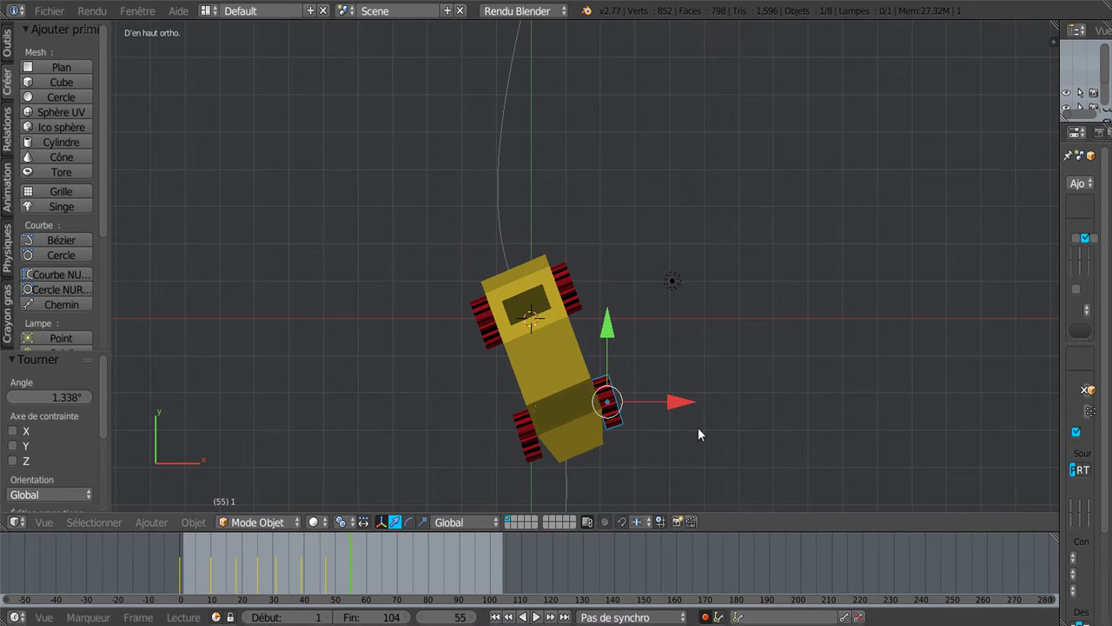
pyautogui.scroll(-1, 746, 418)
pyautogui.scroll(-1, 745, 418)
pyautogui.press('r')
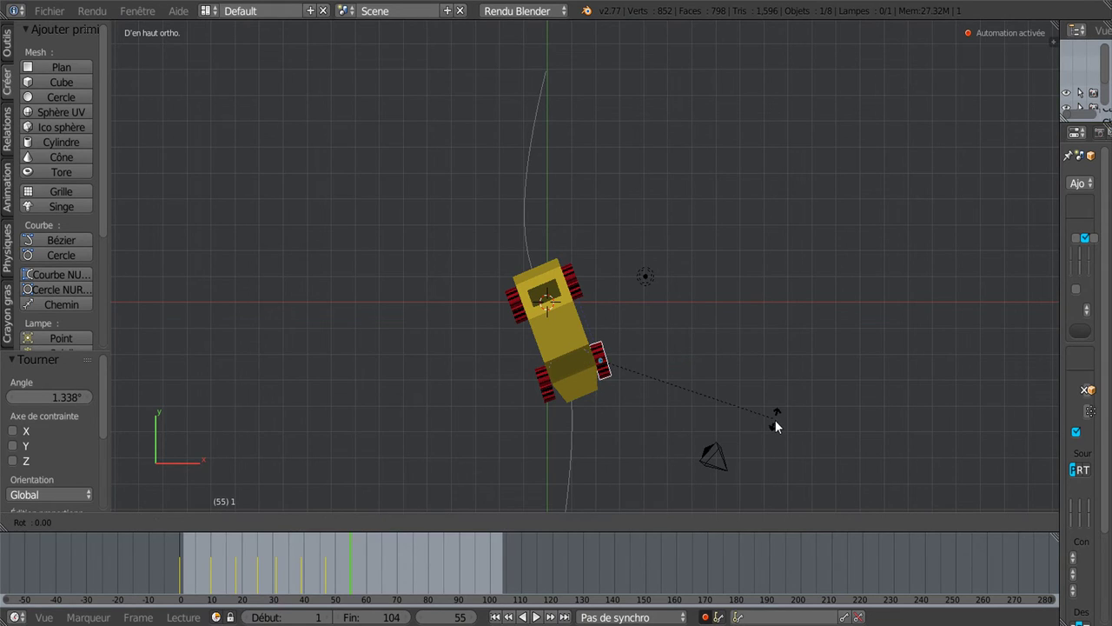
pyautogui.click(772, 429)
pyautogui.moveTo(338, 595); pyautogui.dragTo(363, 576)
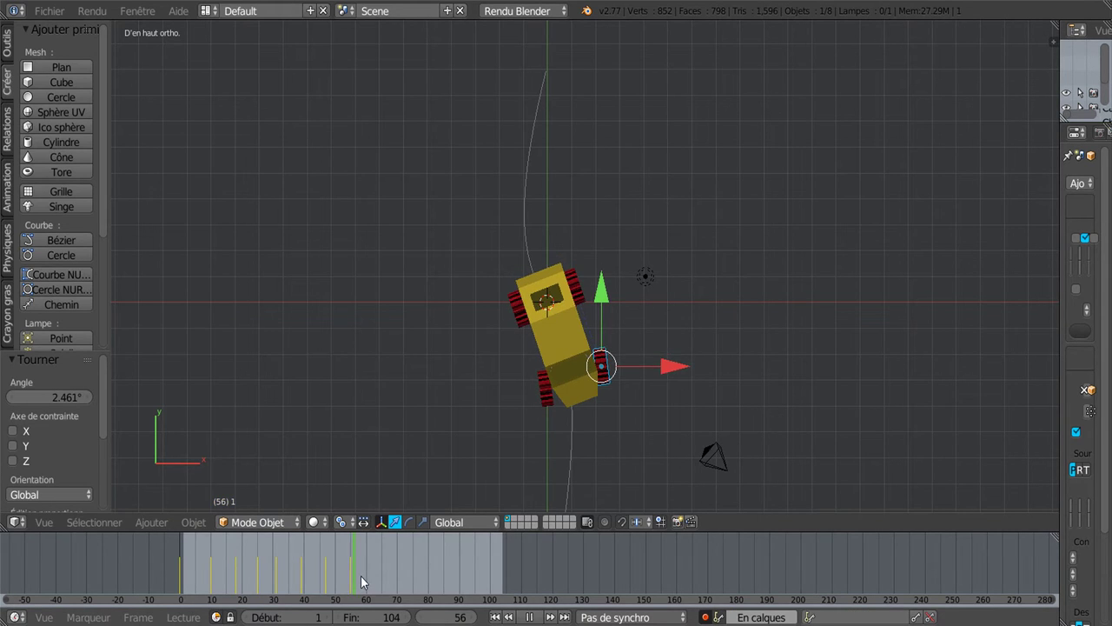
pyautogui.scroll(-1, 591, 474)
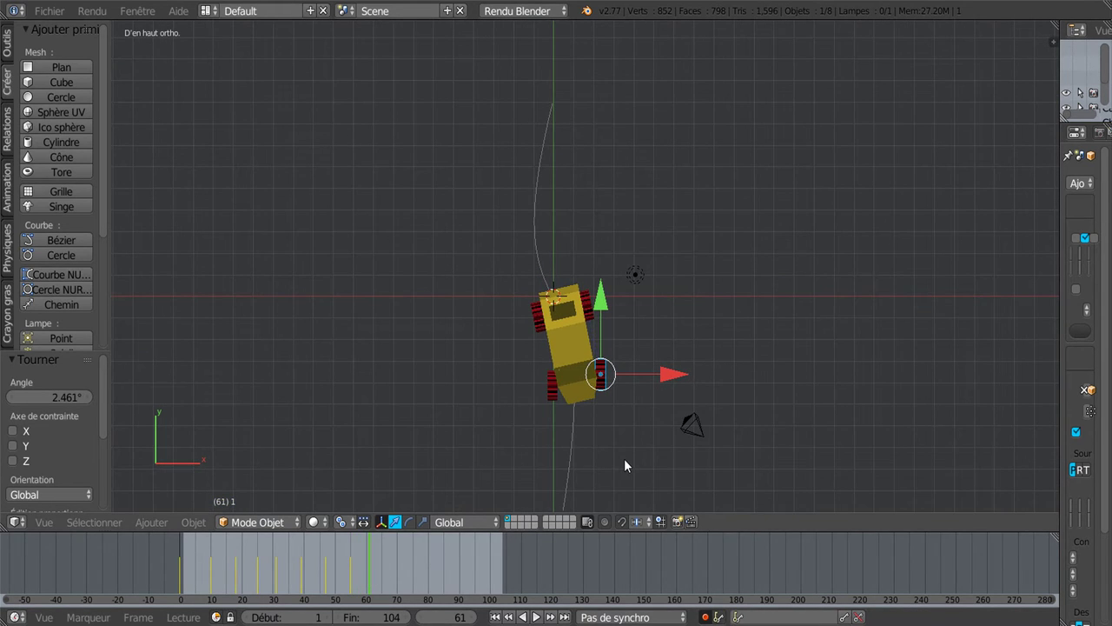
pyautogui.press('r')
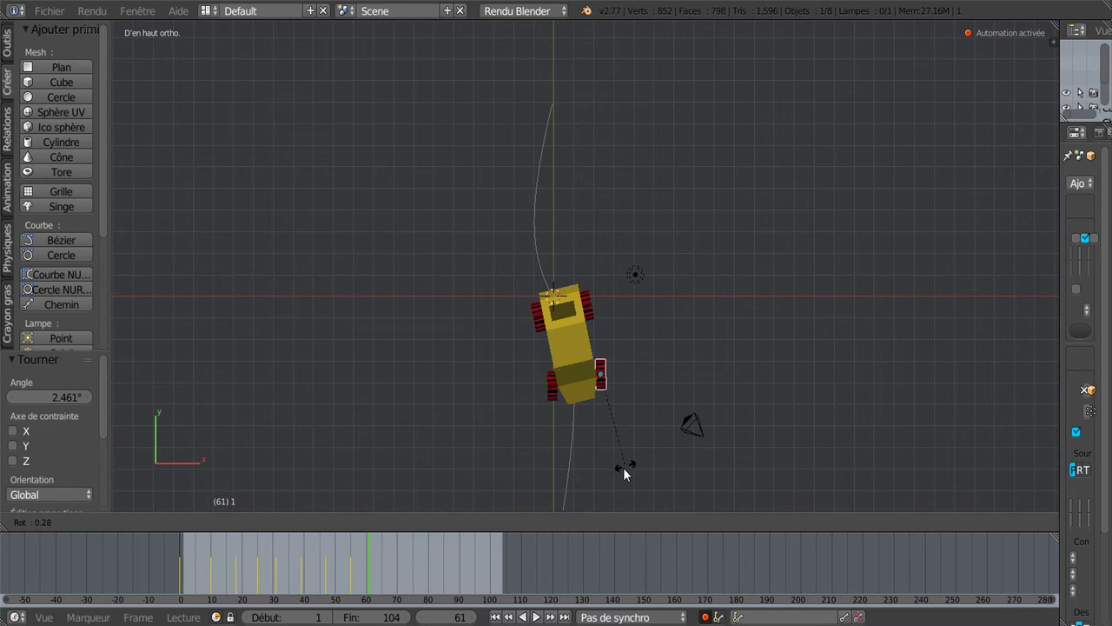
pyautogui.click(627, 476)
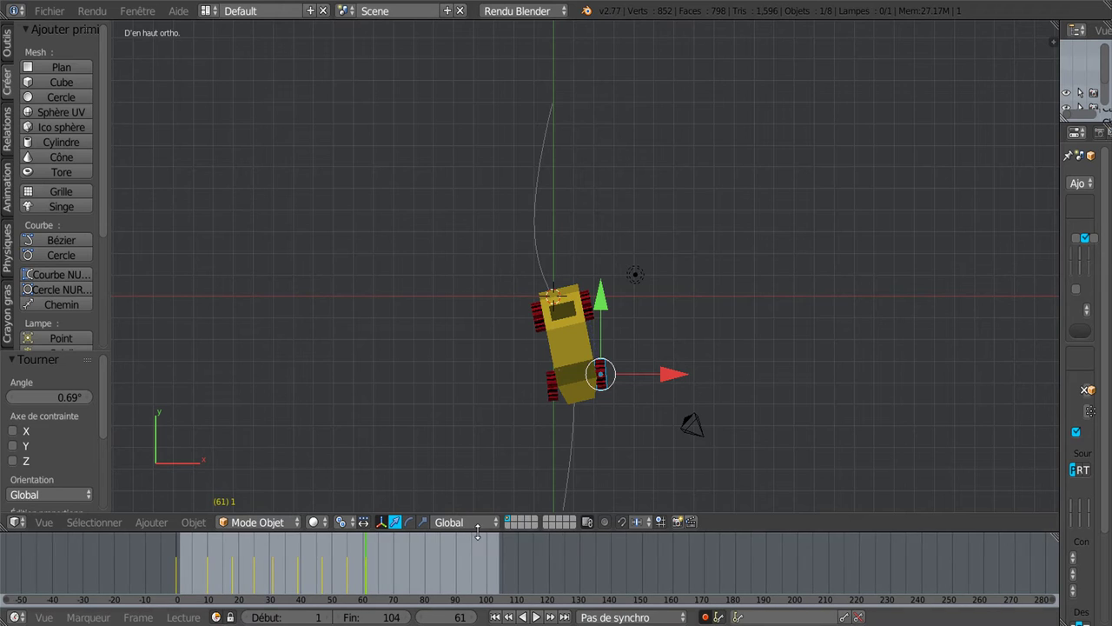
# Step: Recentre the view on the car and record a steering key at frame 69
pyautogui.keyDown('shift'); pyautogui.moveTo(625, 440); pyautogui.dragTo(616, 356, button='middle'); pyautogui.keyUp('shift')
pyautogui.scroll(1, 615, 355)
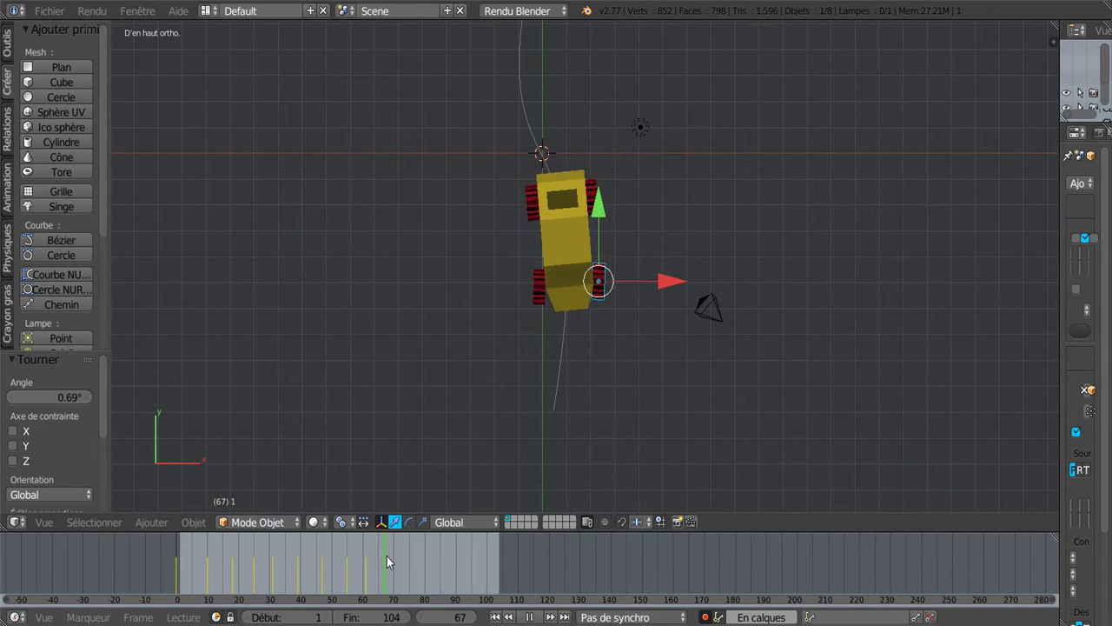
pyautogui.moveTo(366, 566); pyautogui.dragTo(391, 561)
pyautogui.press('r')
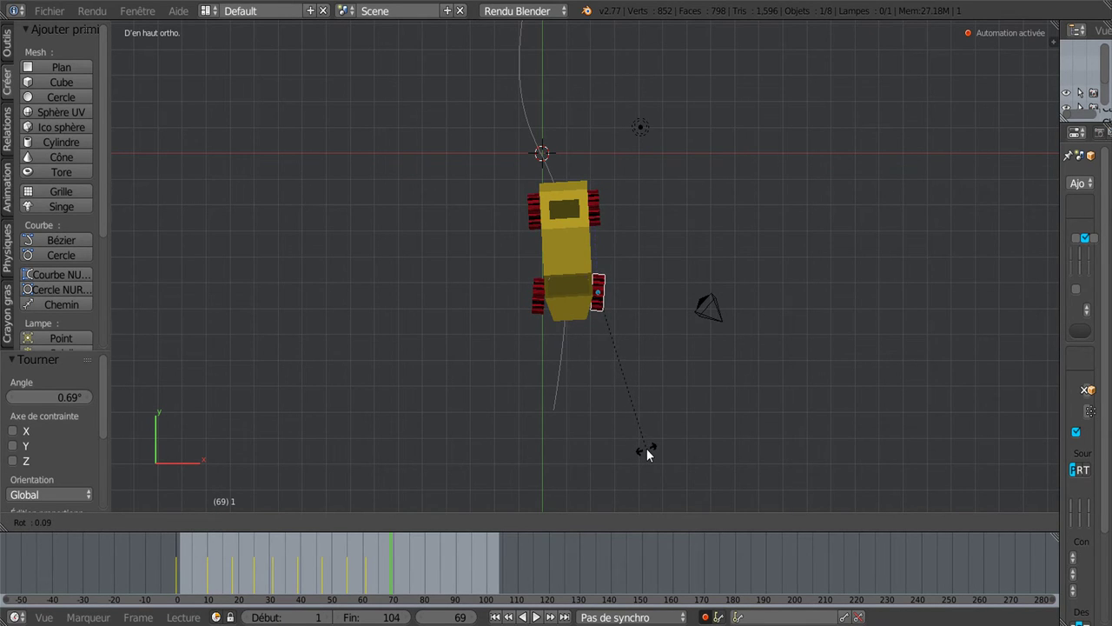
pyautogui.click(646, 448)
# Step: Record a steering key at frame 80, then rewind the timeline toward frame 1
pyautogui.hotkey('alt', 'a')
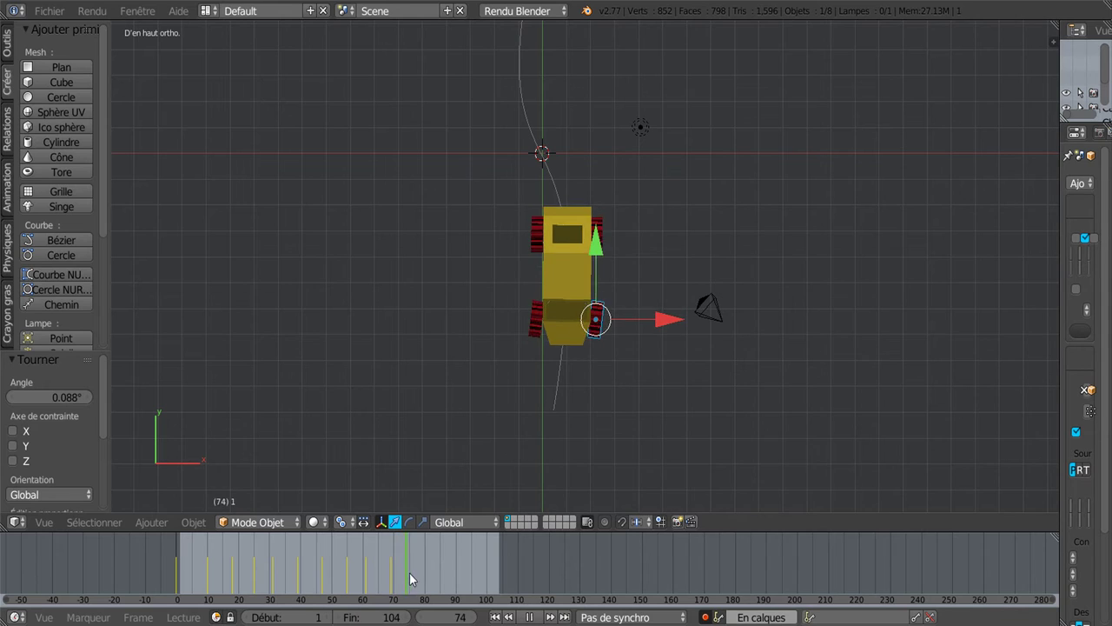
pyautogui.hotkey('alt', 'a')
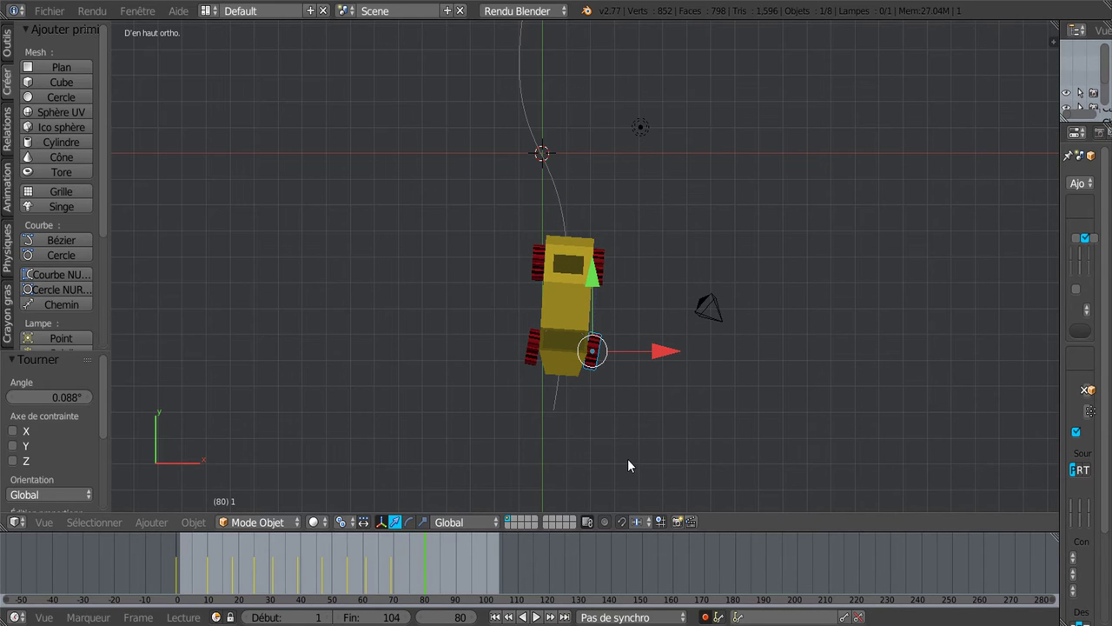
pyautogui.press('r')
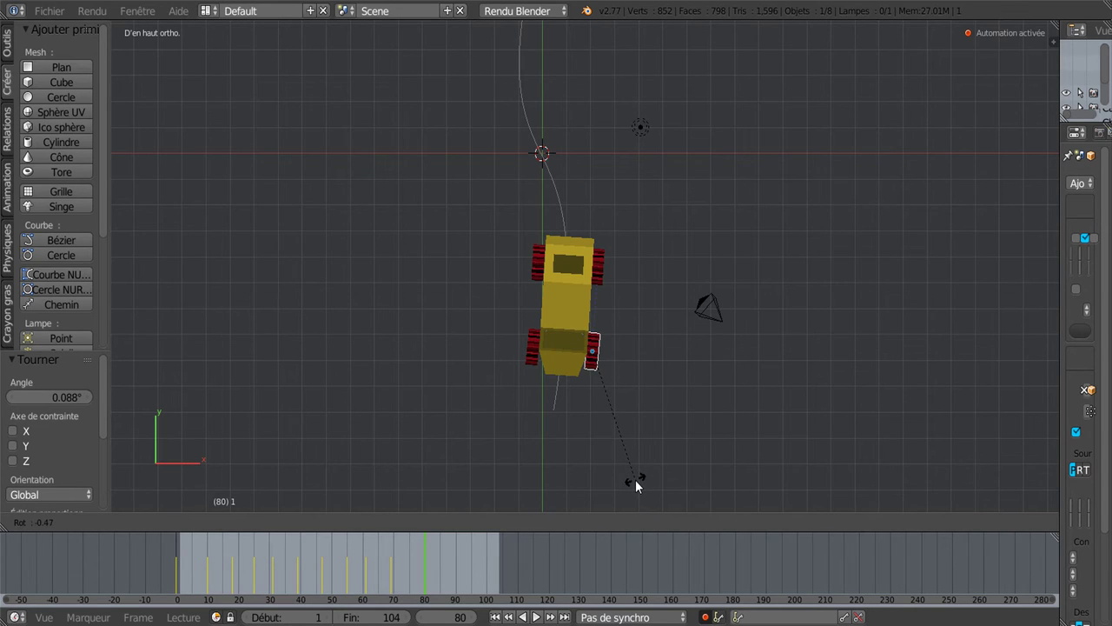
pyautogui.click(635, 480)
pyautogui.hotkey('alt', 'a')
pyautogui.moveTo(453, 572)
pyautogui.mouseDown()
pyautogui.moveTo(286, 562)
pyautogui.moveTo(227, 541)
pyautogui.moveTo(202, 609)
pyautogui.moveTo(181, 603)
pyautogui.mouseUp()
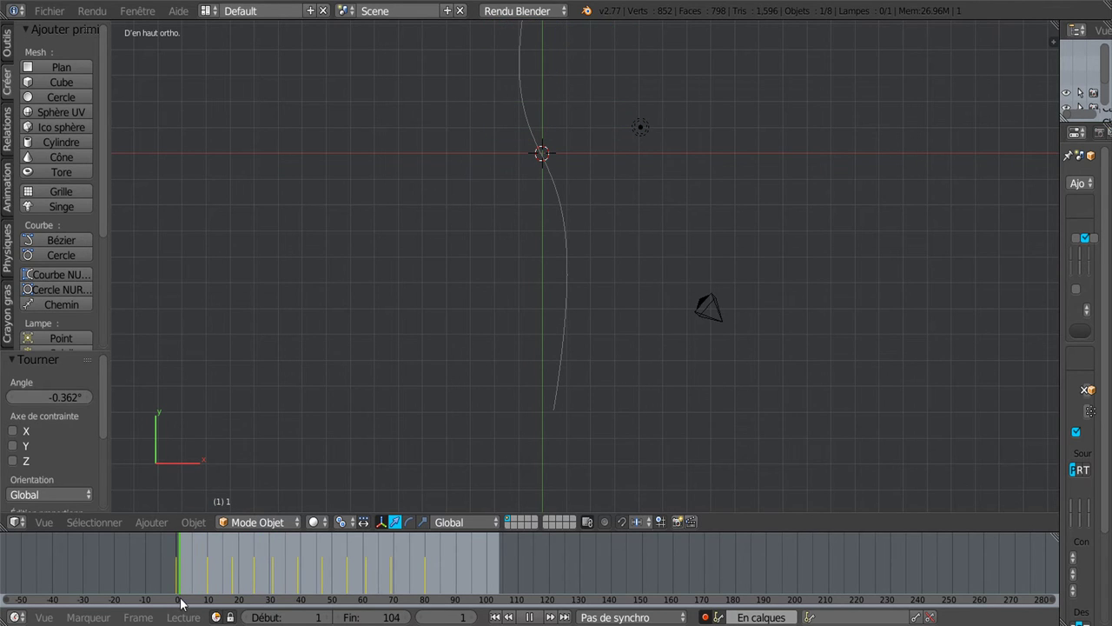
# Step: Play the animation from the start, pause at frame 27, and zoom in on the front wheel
pyautogui.scroll(-2, 560, 427)
pyautogui.keyDown('shift'); pyautogui.scroll(3, 625, 269); pyautogui.keyUp('shift')
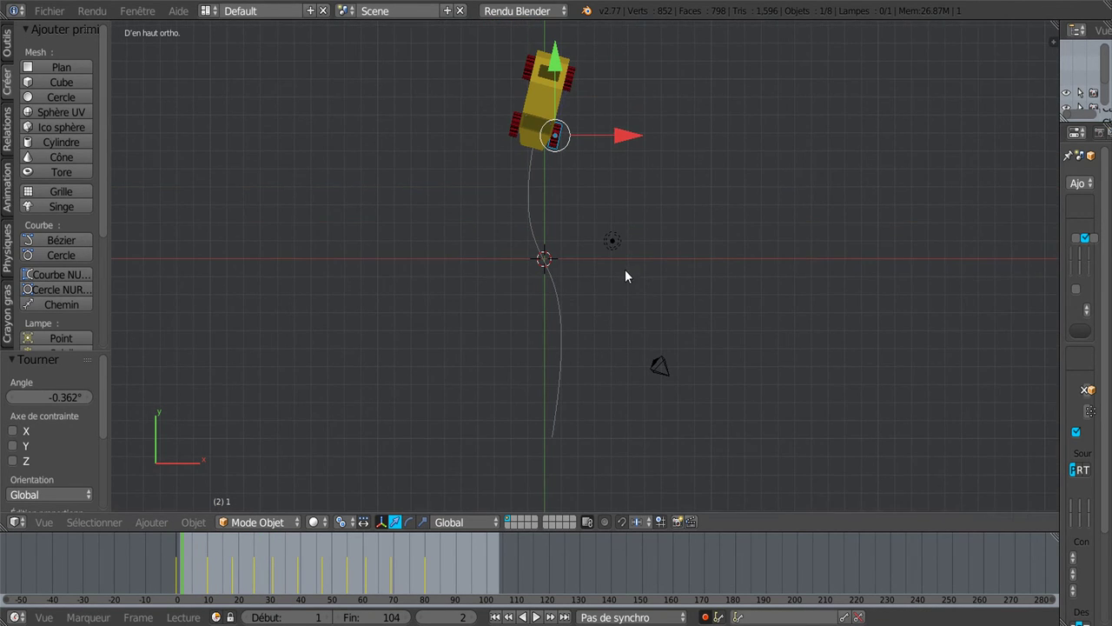
pyautogui.keyDown('shift'); pyautogui.scroll(1, 536, 334); pyautogui.keyUp('shift')
pyautogui.hotkey('alt', 'a')
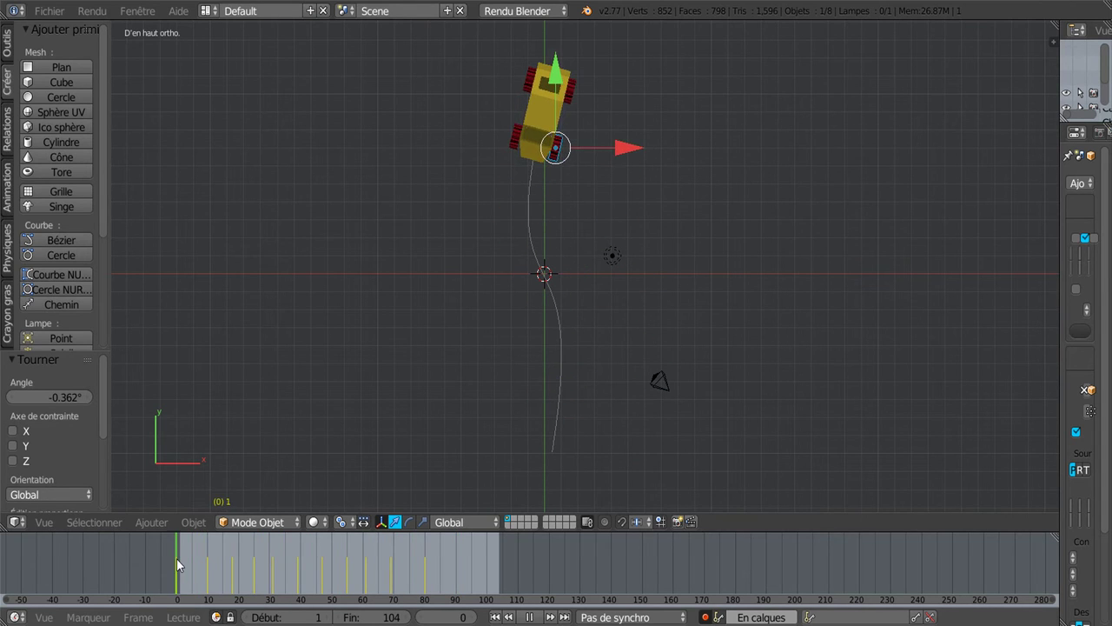
pyautogui.hotkey('alt', 'a')
pyautogui.scroll(2, 550, 242)
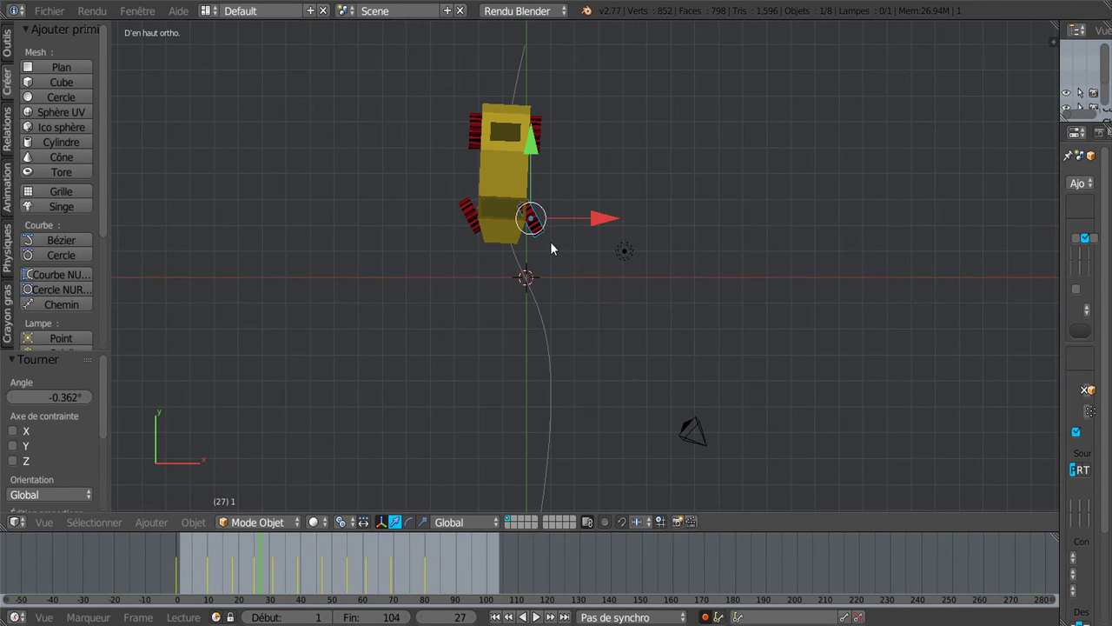
pyautogui.scroll(1, 531, 246)
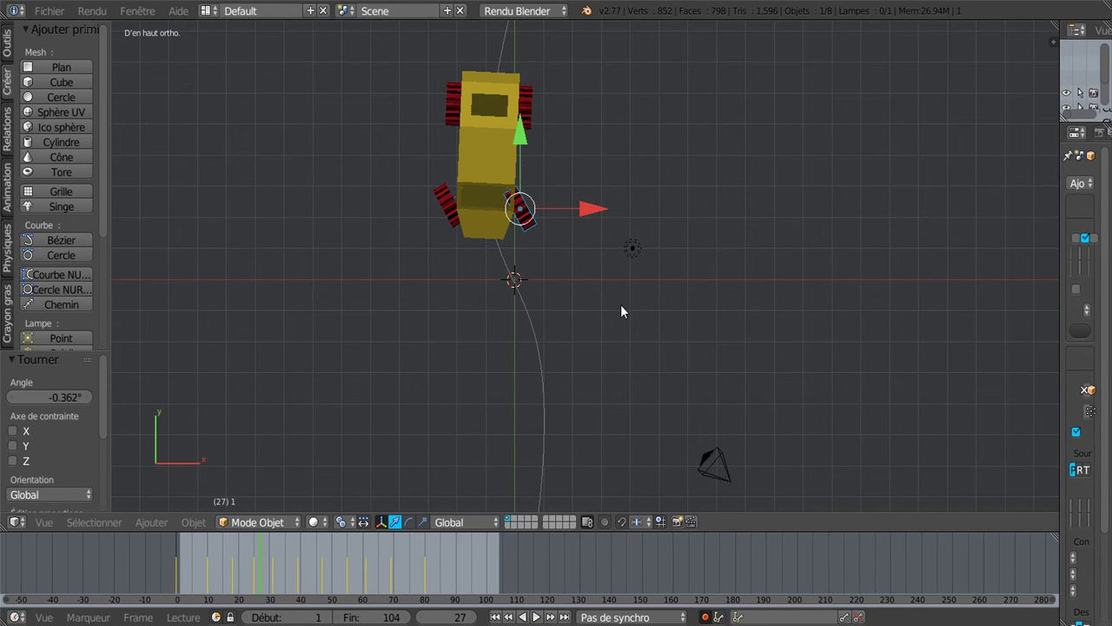
# Step: Key the front wheel's steering at -19.179° on frame 27, then scrub back to frame 18
pyautogui.press('r')
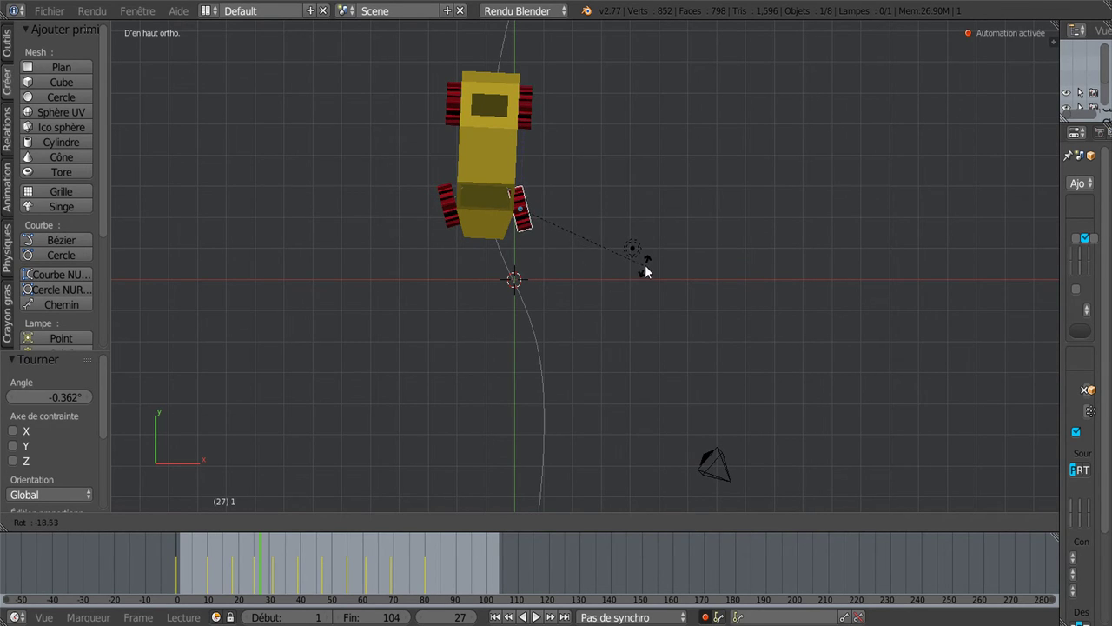
pyautogui.click(646, 268)
pyautogui.moveTo(266, 557)
pyautogui.mouseDown()
pyautogui.moveTo(240, 553)
pyautogui.moveTo(394, 536)
pyautogui.mouseUp()
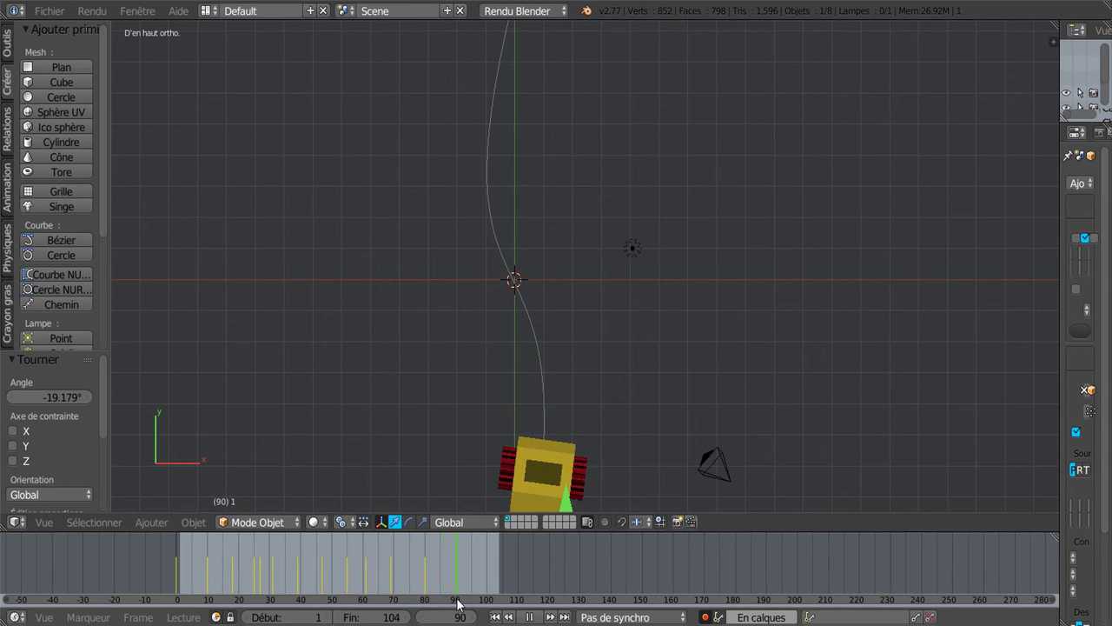
pyautogui.hotkey('alt', 'a')
# Step: Review the car's motion from top and side views, scrubbing to around frame 36
pyautogui.moveTo(432, 451)
pyautogui.mouseDown(button='middle')
pyautogui.moveTo(377, 334)
pyautogui.moveTo(438, 348)
pyautogui.moveTo(486, 379)
pyautogui.moveTo(469, 415)
pyautogui.moveTo(594, 375)
pyautogui.mouseUp(button='middle')
pyautogui.scroll(-2, 381, 324)
pyautogui.scroll(3, 420, 348)
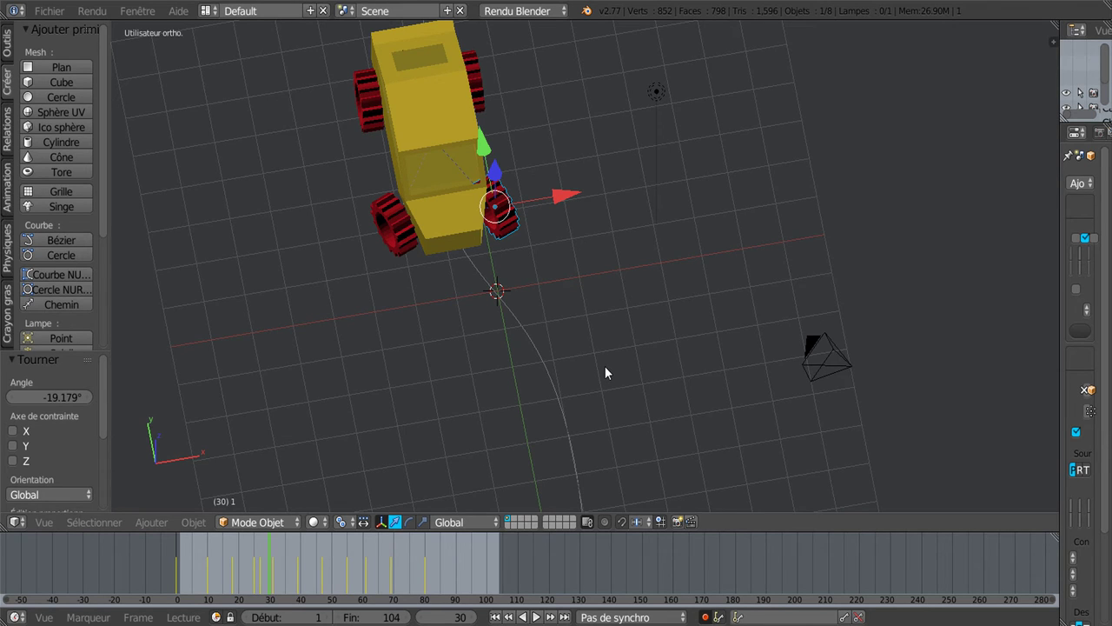
pyautogui.press('KP_7')
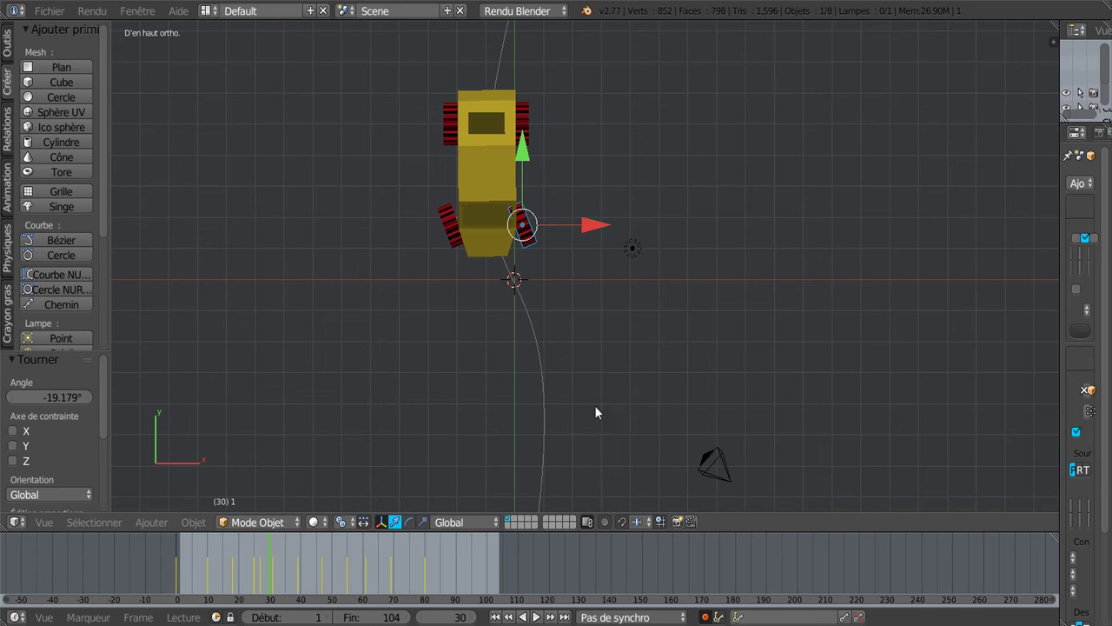
pyautogui.moveTo(272, 565)
pyautogui.mouseDown()
pyautogui.moveTo(369, 552)
pyautogui.moveTo(247, 546)
pyautogui.moveTo(393, 542)
pyautogui.moveTo(273, 537)
pyautogui.moveTo(293, 560)
pyautogui.moveTo(228, 605)
pyautogui.moveTo(288, 606)
pyautogui.mouseUp()
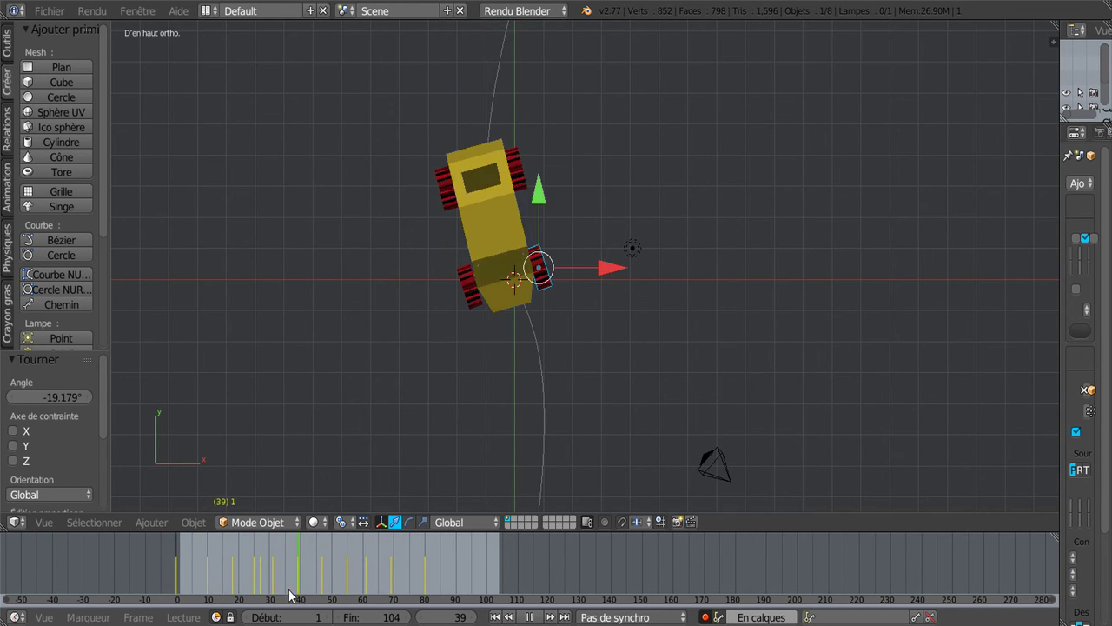
pyautogui.scroll(3, 478, 465)
pyautogui.moveTo(492, 457)
pyautogui.mouseDown(button='middle')
pyautogui.moveTo(498, 312)
pyautogui.moveTo(516, 295)
pyautogui.moveTo(338, 330)
pyautogui.moveTo(540, 351)
pyautogui.moveTo(566, 387)
pyautogui.mouseUp(button='middle')
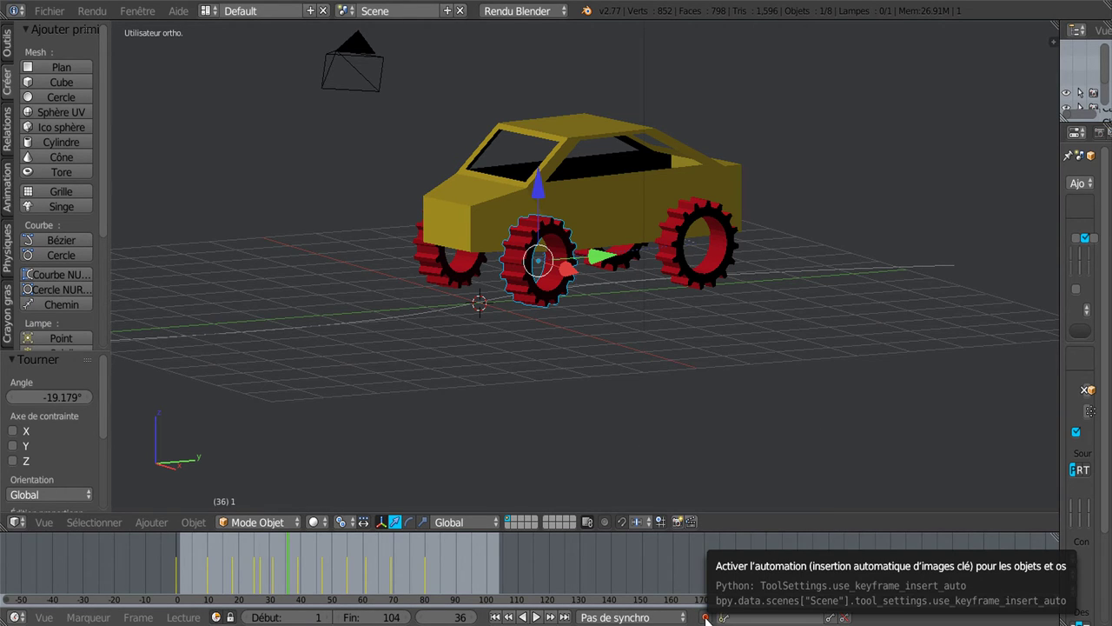
# Step: Toggle auto-keying off, play the animation, and deselect everything to watch the car
pyautogui.click(706, 618)
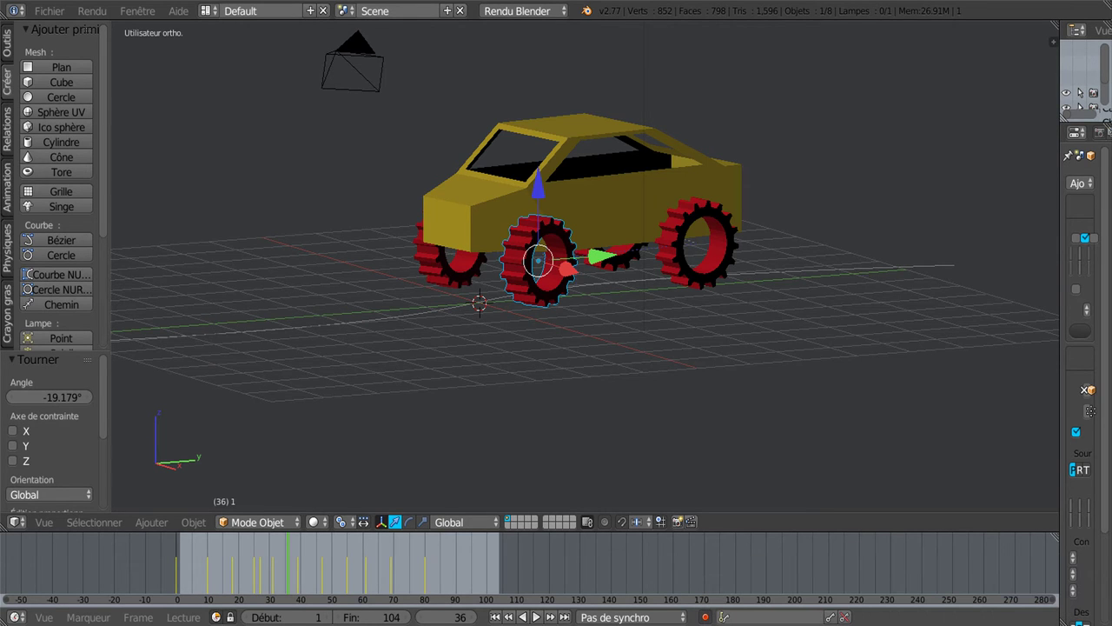
pyautogui.click(536, 616)
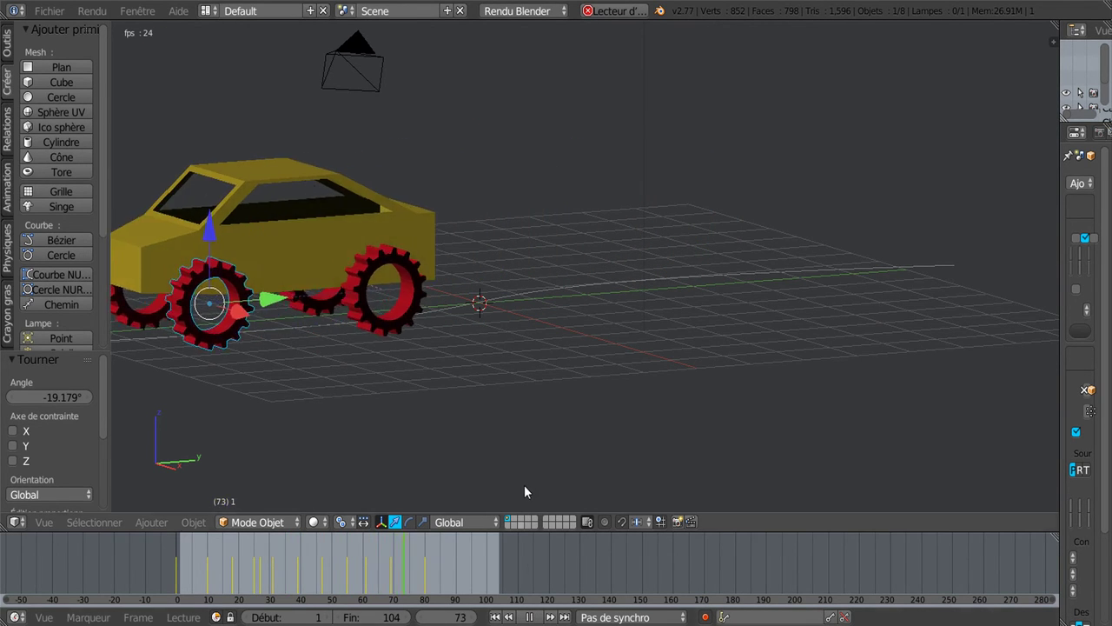
pyautogui.press('a')
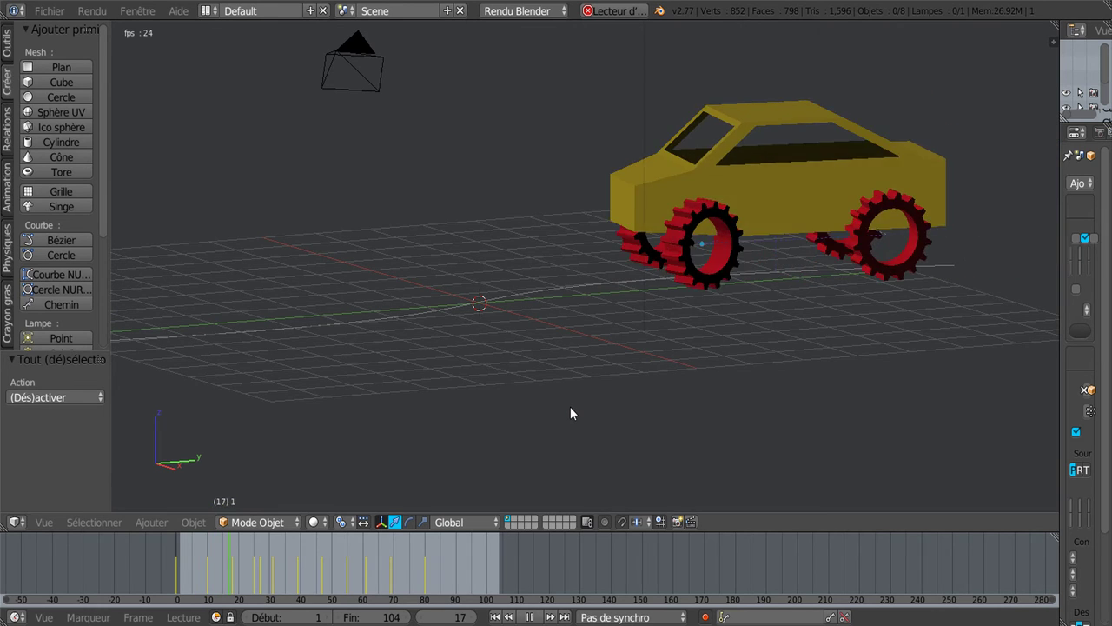